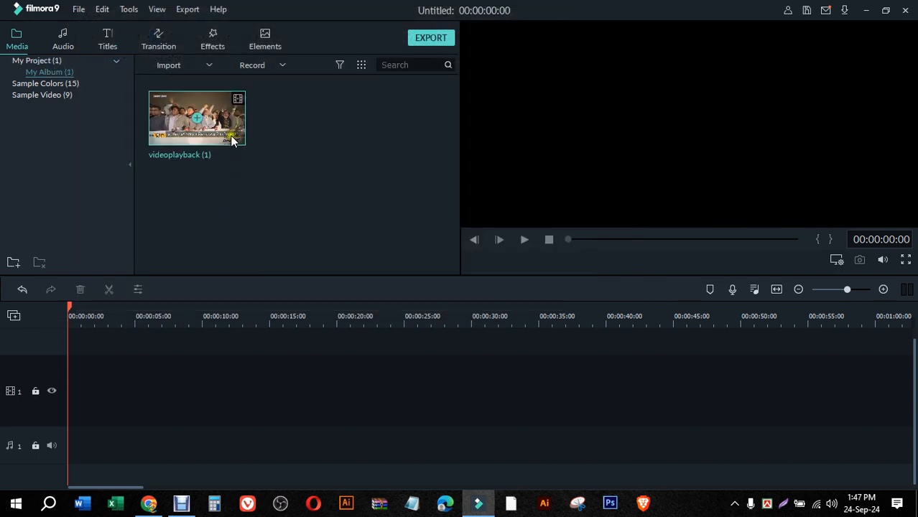
- Place the videoplayback (1) clip at the start of video track 1 and match the project settings to the media
{"action": "left_click_drag", "start_coordinate": [230, 139], "coordinate": [67, 385]}
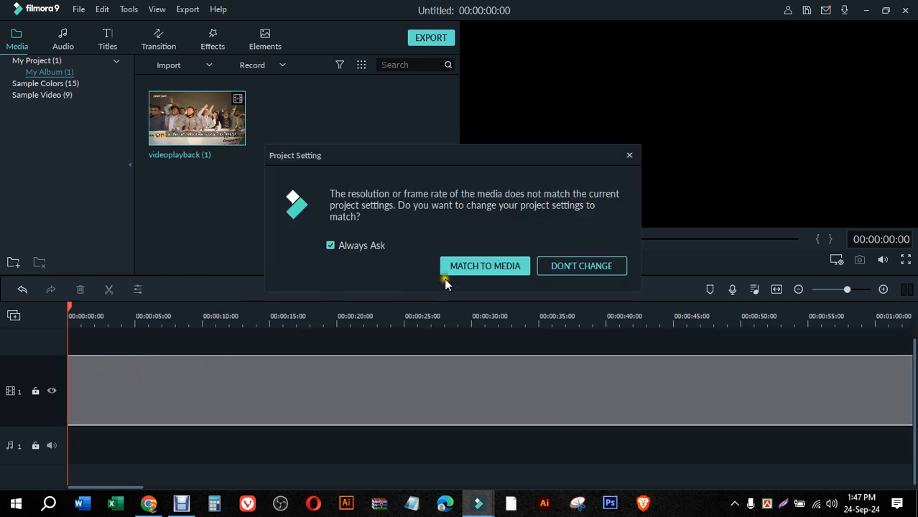
{"action": "left_click", "coordinate": [469, 267]}
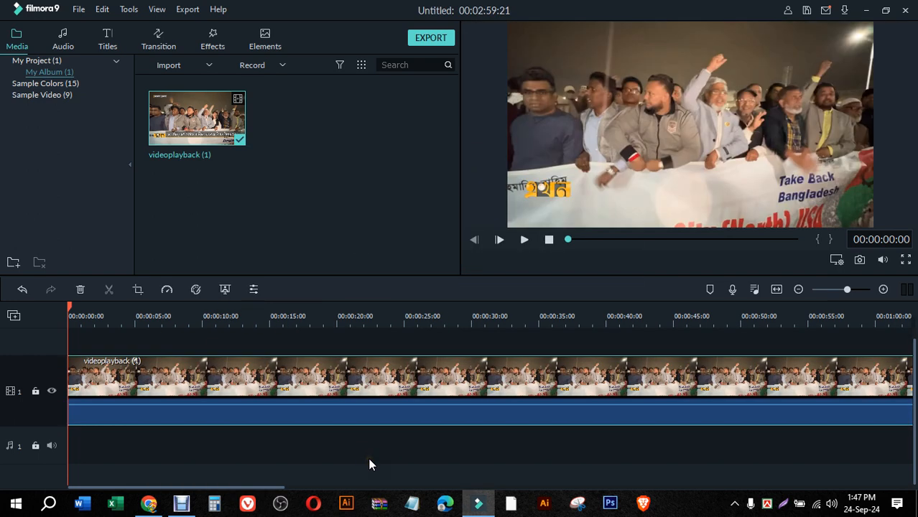
- Preview the opening of the clip briefly and return the playhead to the start of the timeline
{"action": "left_click", "coordinate": [522, 239]}
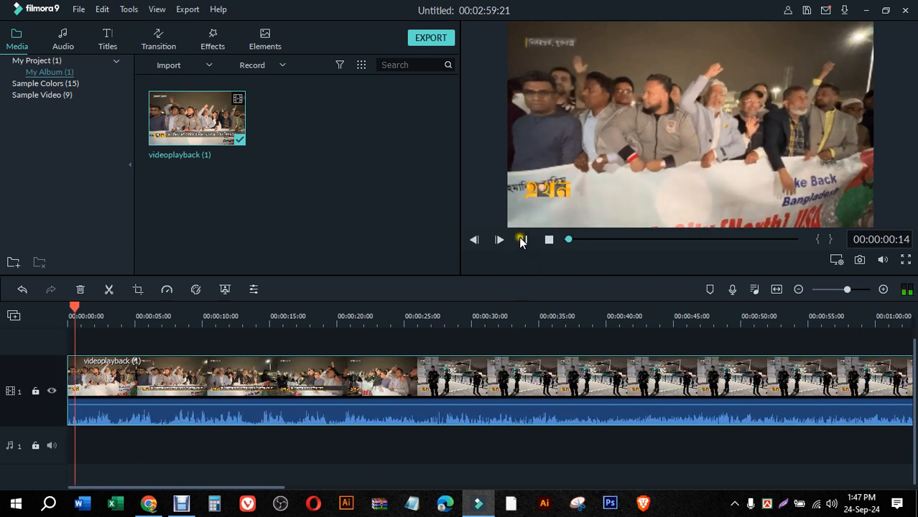
{"action": "left_click", "coordinate": [523, 239]}
{"action": "left_click", "coordinate": [294, 449]}
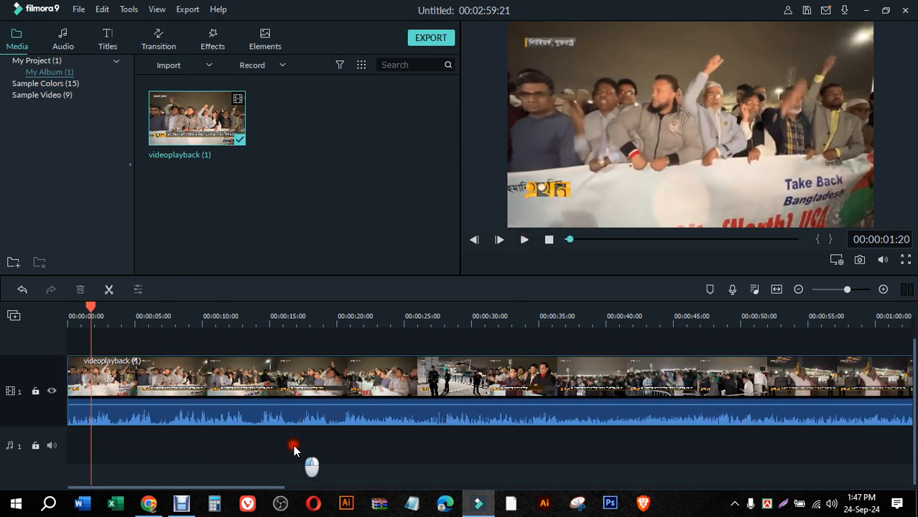
{"action": "scroll", "coordinate": [205, 341], "scroll_direction": "up", "scroll_amount": 1}
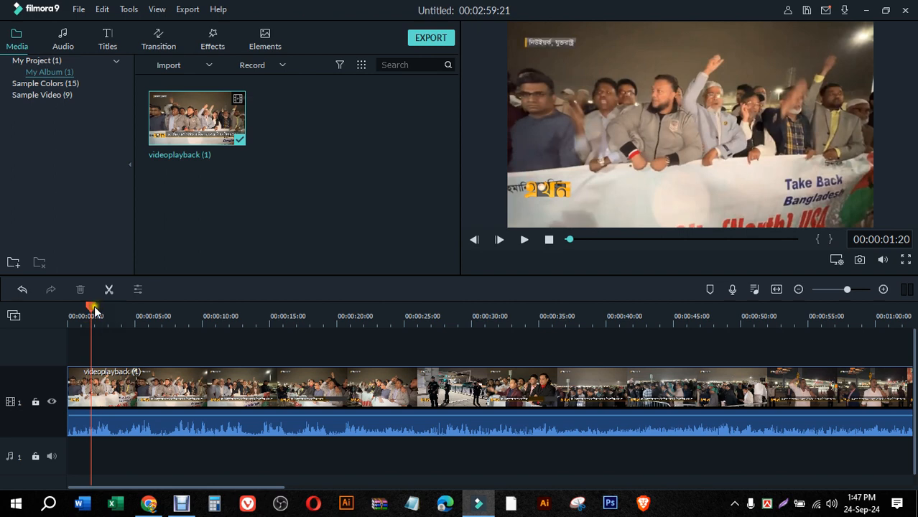
{"action": "left_click_drag", "start_coordinate": [93, 311], "coordinate": [14, 303]}
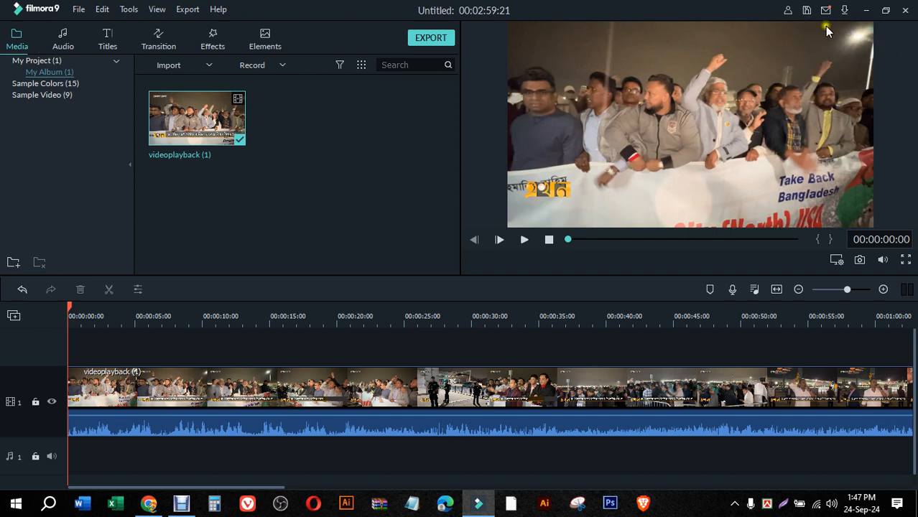
- Switch to Chrome and search Google Images for "somoy tv logo gif" in a new tab
{"action": "left_click", "coordinate": [149, 502]}
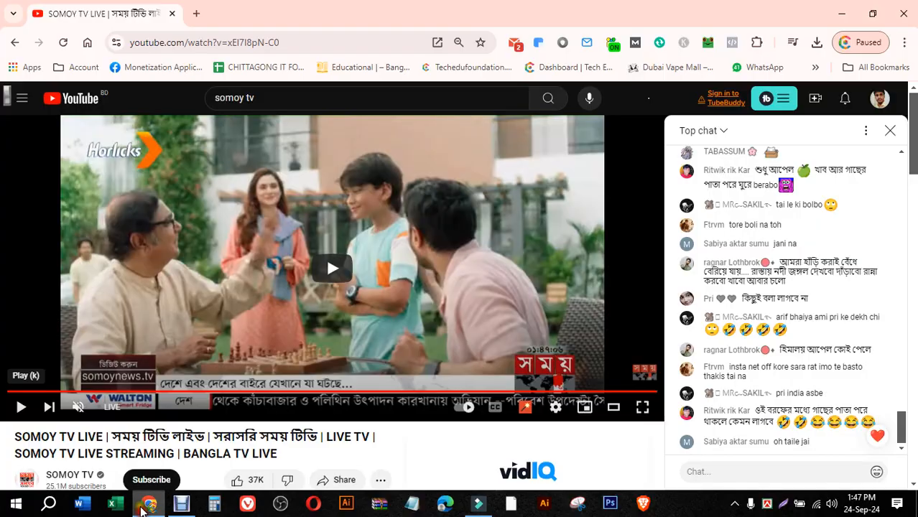
{"action": "left_click", "coordinate": [196, 14]}
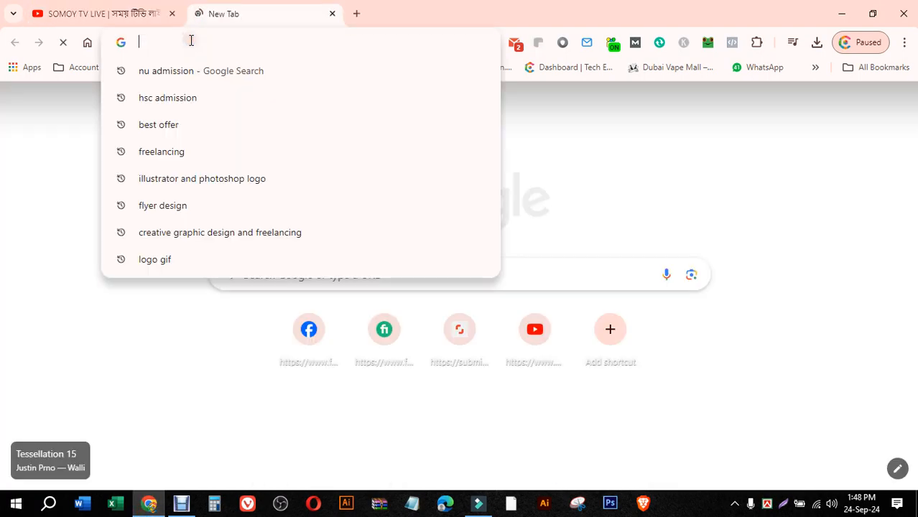
{"action": "type", "text": "som"}
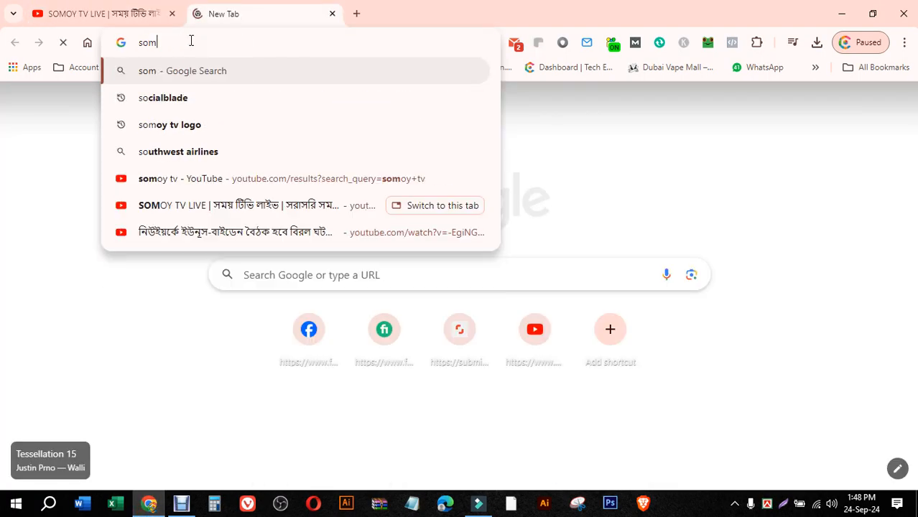
{"action": "type", "text": "oy tv "}
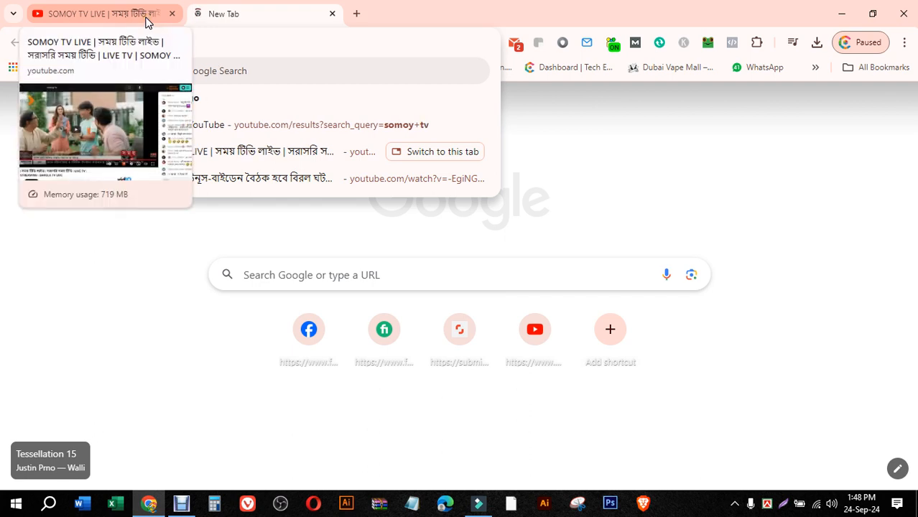
{"action": "type", "text": "l"}
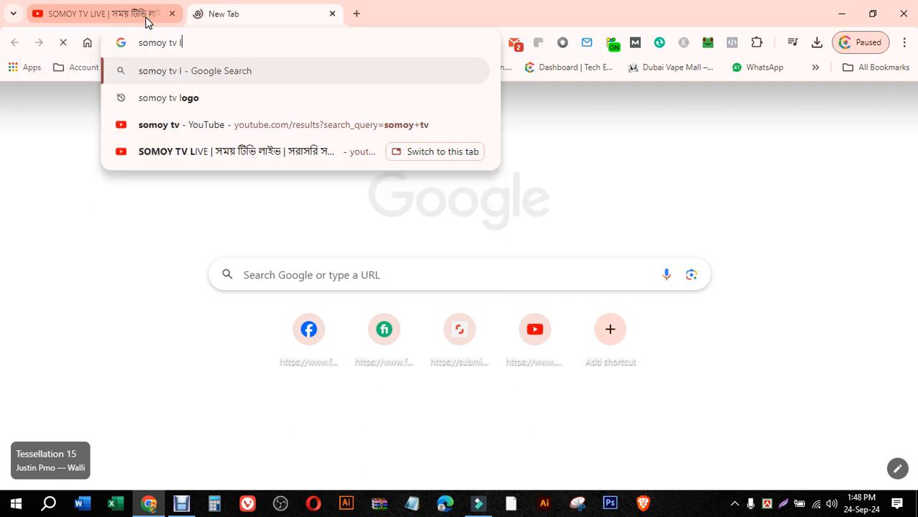
{"action": "type", "text": "ogo gif"}
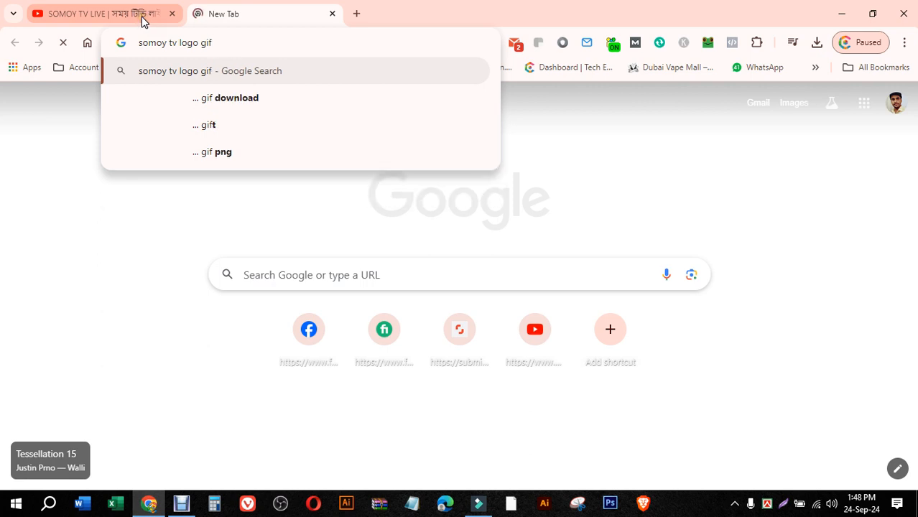
{"action": "key", "text": "Return"}
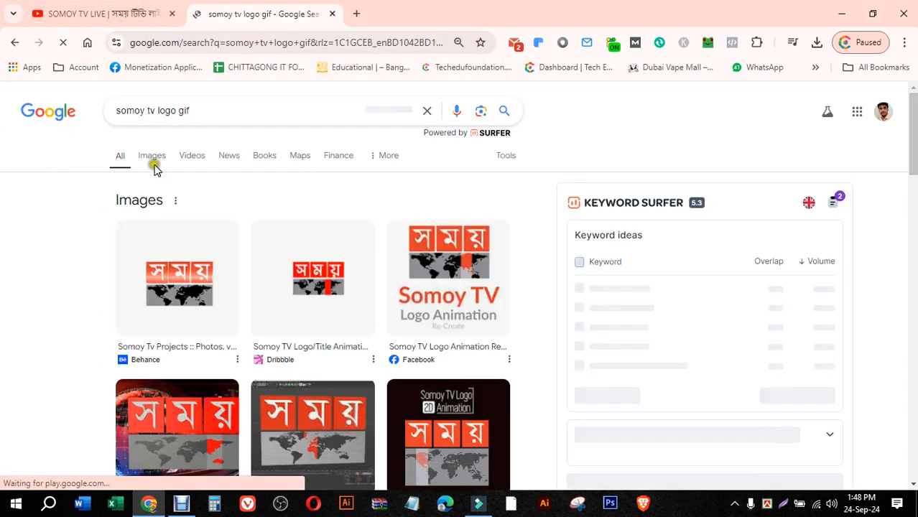
{"action": "left_click", "coordinate": [153, 157]}
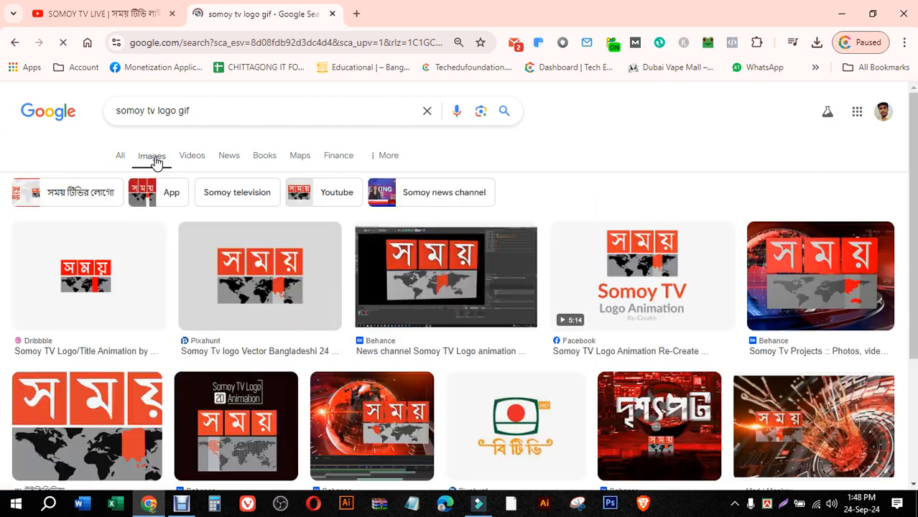
- Examine the Somoy TV logo image results, previewing several of them to look for an animated version
{"action": "left_click", "coordinate": [269, 278]}
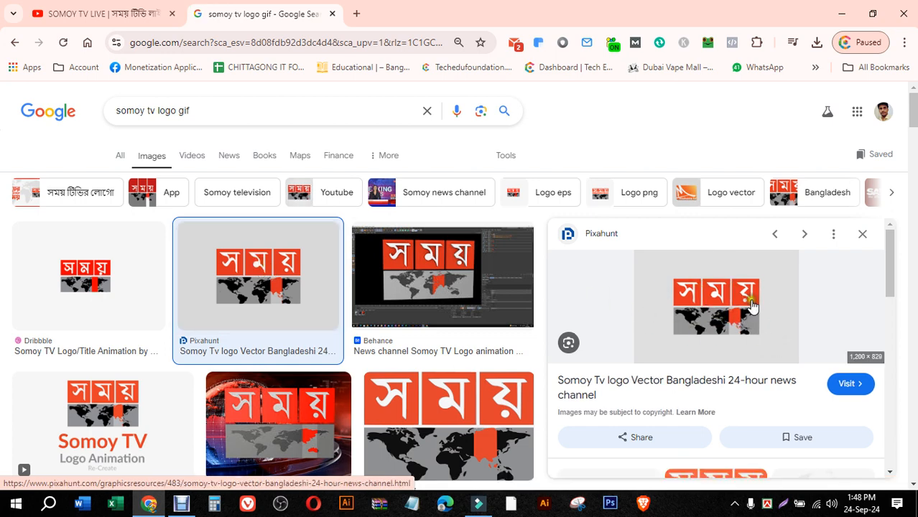
{"action": "left_click", "coordinate": [89, 280]}
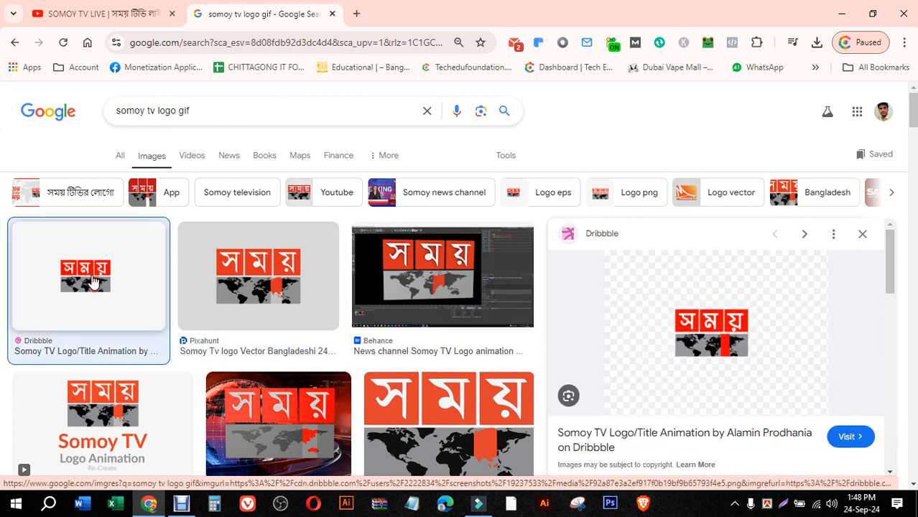
{"action": "scroll", "coordinate": [247, 345], "scroll_direction": "down", "scroll_amount": 2}
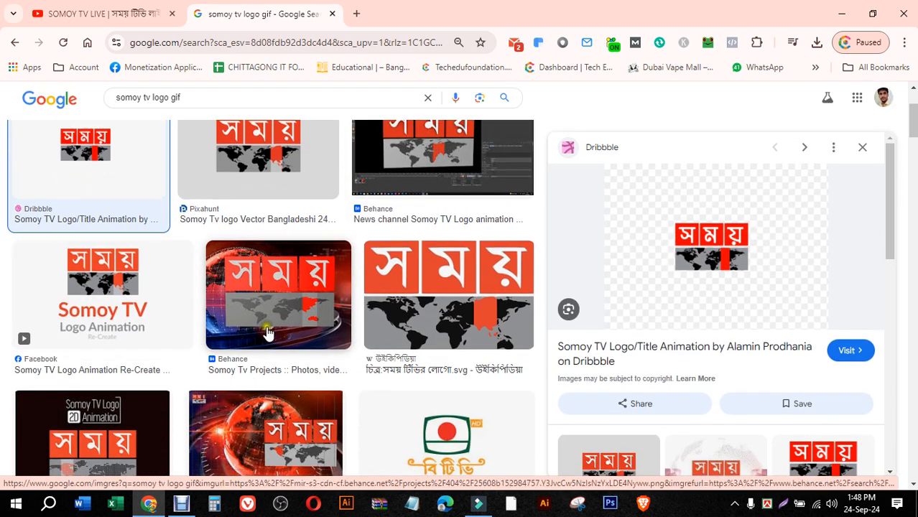
{"action": "scroll", "coordinate": [266, 332], "scroll_direction": "down", "scroll_amount": 2}
{"action": "scroll", "coordinate": [430, 328], "scroll_direction": "down", "scroll_amount": 3}
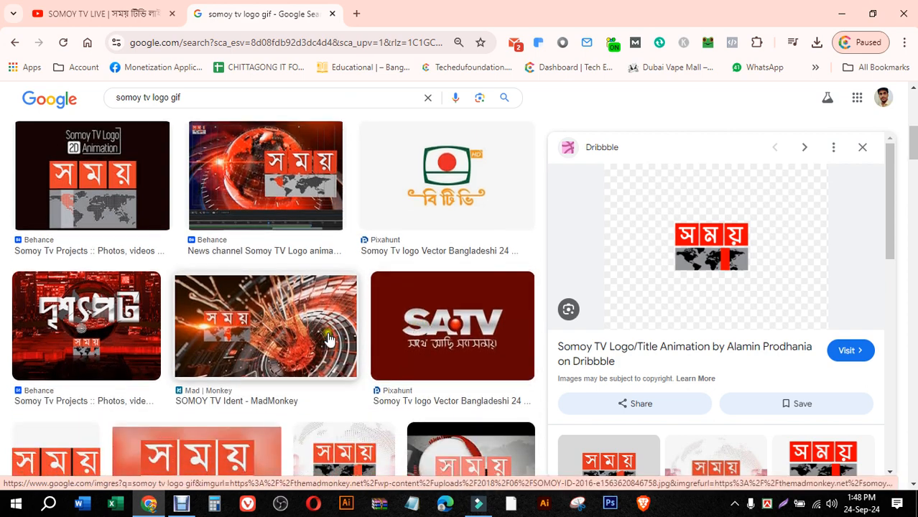
{"action": "scroll", "coordinate": [503, 341], "scroll_direction": "down", "scroll_amount": 2}
{"action": "left_click", "coordinate": [228, 336]}
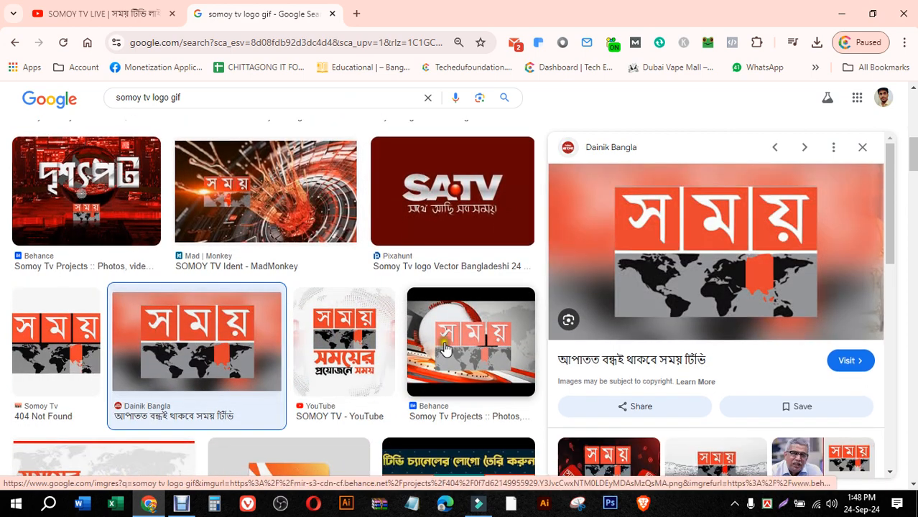
{"action": "left_click", "coordinate": [82, 347]}
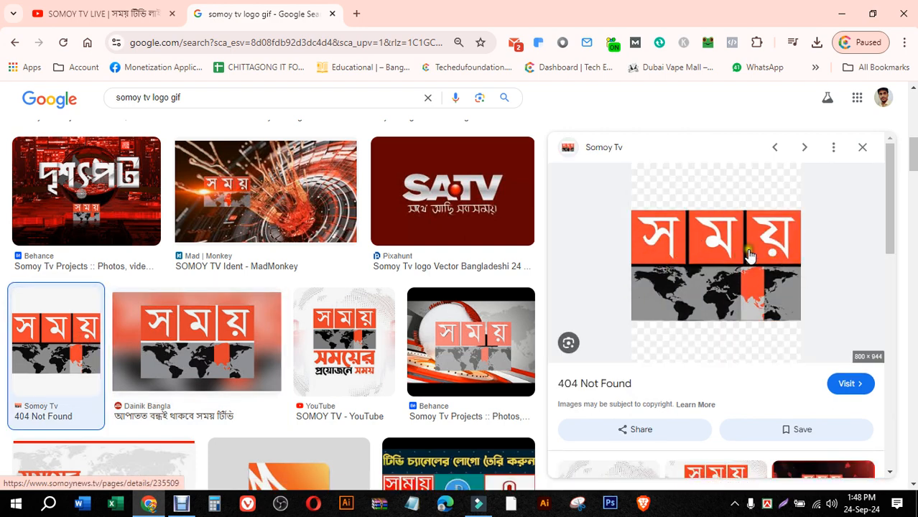
- Shorten the image search query to "logo gif" and run the search again
{"action": "scroll", "coordinate": [379, 259], "scroll_direction": "up", "scroll_amount": 5}
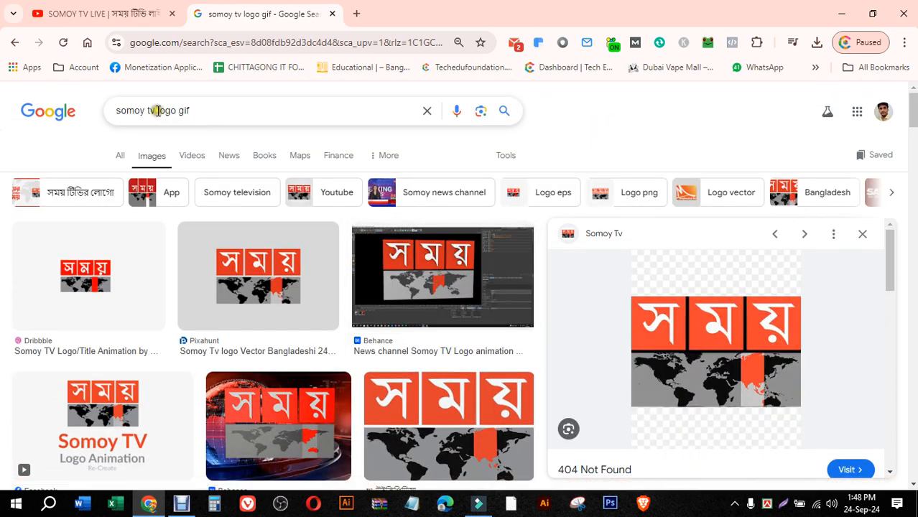
{"action": "left_click_drag", "start_coordinate": [158, 111], "coordinate": [91, 109]}
{"action": "key", "text": "BackSpace"}
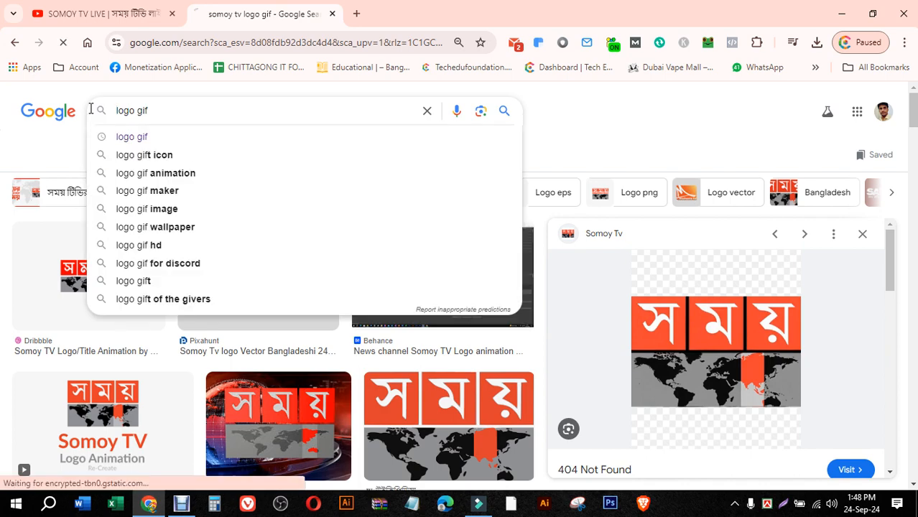
{"action": "key", "text": "Return"}
- Look through the animated logo results, including a preview of the GIPHY logo, for a suitable GIF
{"action": "scroll", "coordinate": [357, 351], "scroll_direction": "down", "scroll_amount": 1}
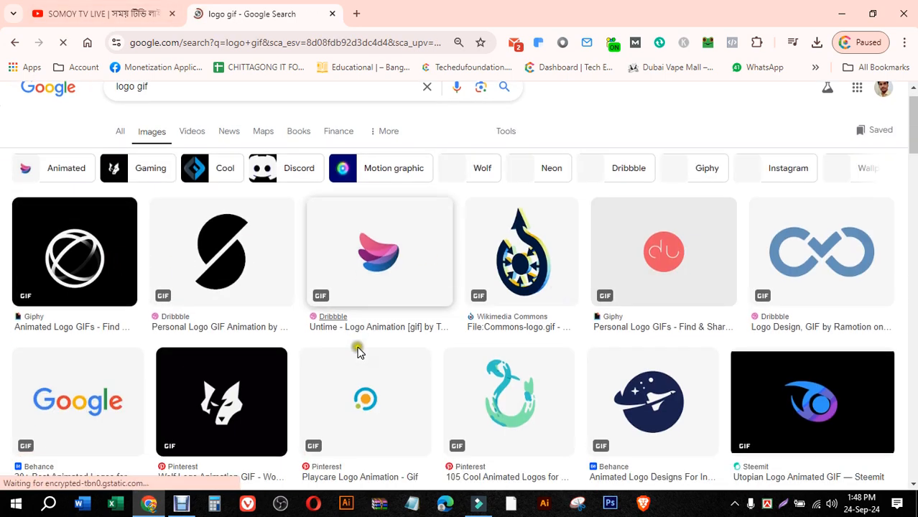
{"action": "scroll", "coordinate": [358, 351], "scroll_direction": "down", "scroll_amount": 5}
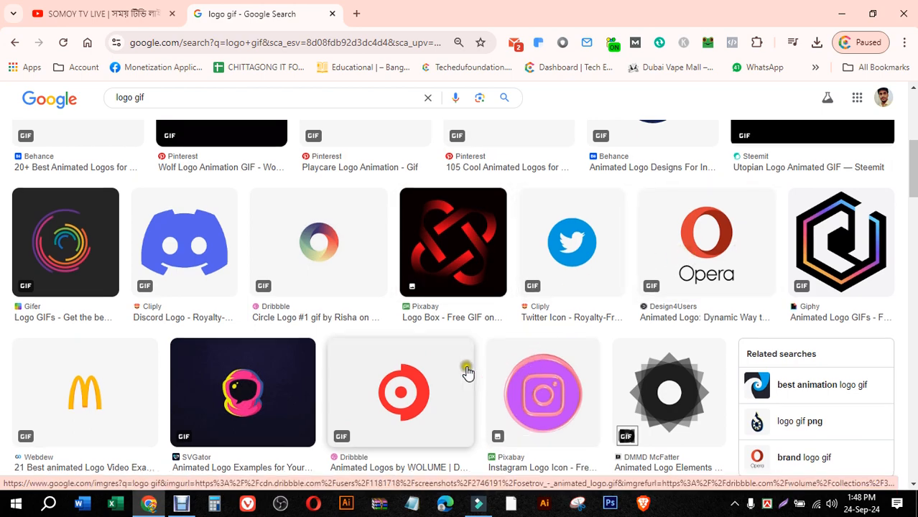
{"action": "scroll", "coordinate": [184, 299], "scroll_direction": "down", "scroll_amount": 4}
{"action": "left_click", "coordinate": [352, 288]}
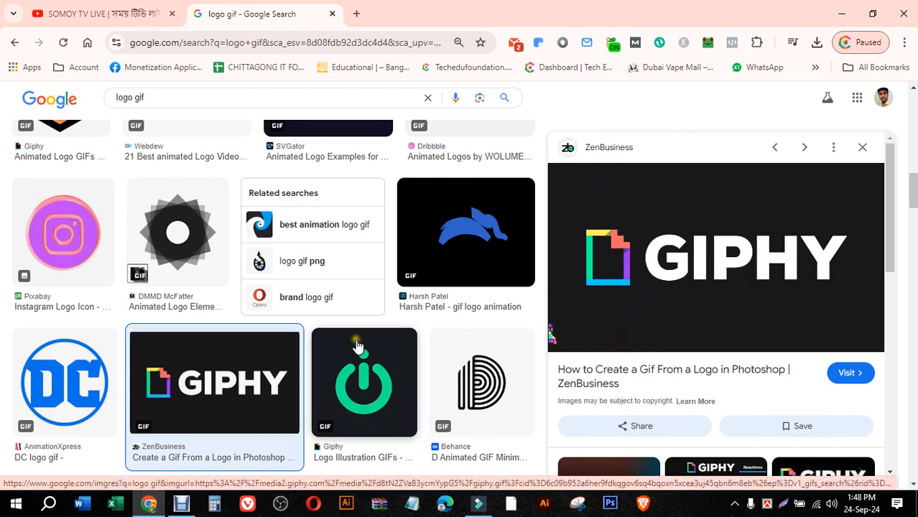
{"action": "scroll", "coordinate": [357, 346], "scroll_direction": "down", "scroll_amount": 1}
{"action": "scroll", "coordinate": [303, 314], "scroll_direction": "up", "scroll_amount": 5}
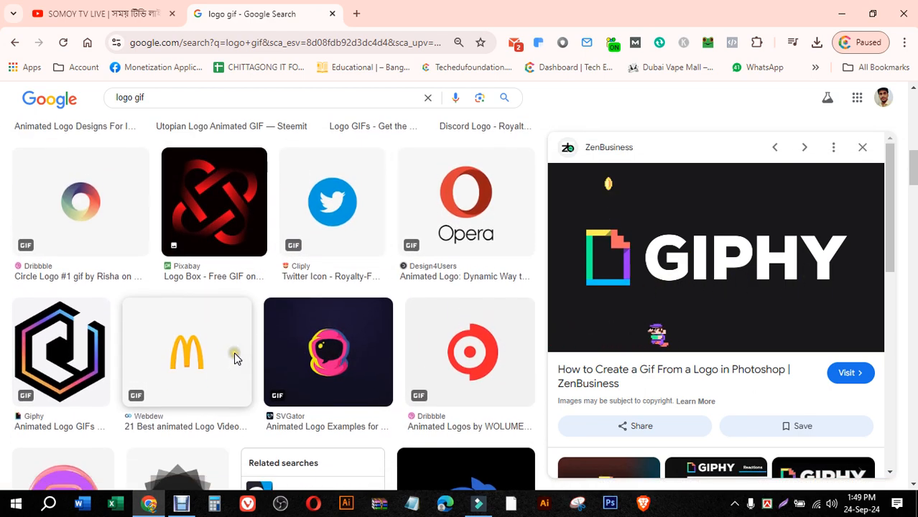
{"action": "scroll", "coordinate": [408, 323], "scroll_direction": "up", "scroll_amount": 5}
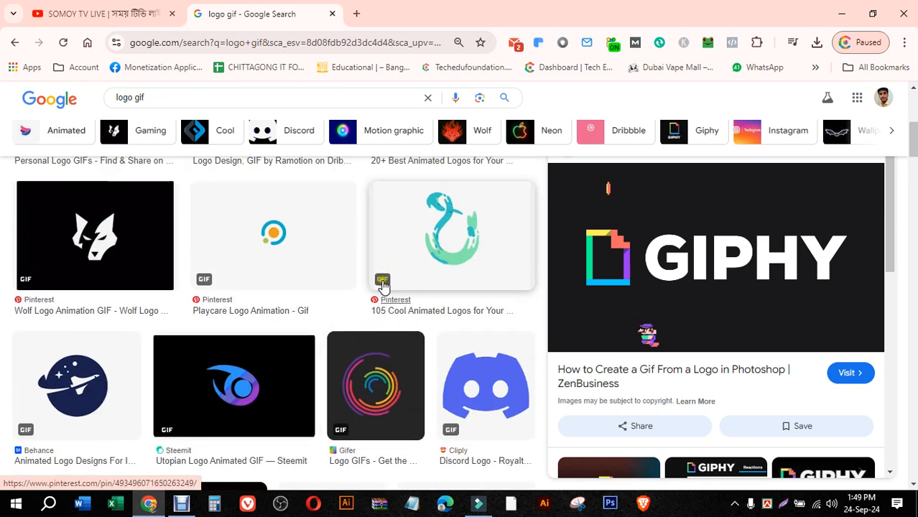
{"action": "scroll", "coordinate": [383, 286], "scroll_direction": "up", "scroll_amount": 2}
- Save the teal animated logo from the "105 Cool Animated Logos for Your Inspiration" result to the Desktop as a GIF image
{"action": "left_click", "coordinate": [458, 368]}
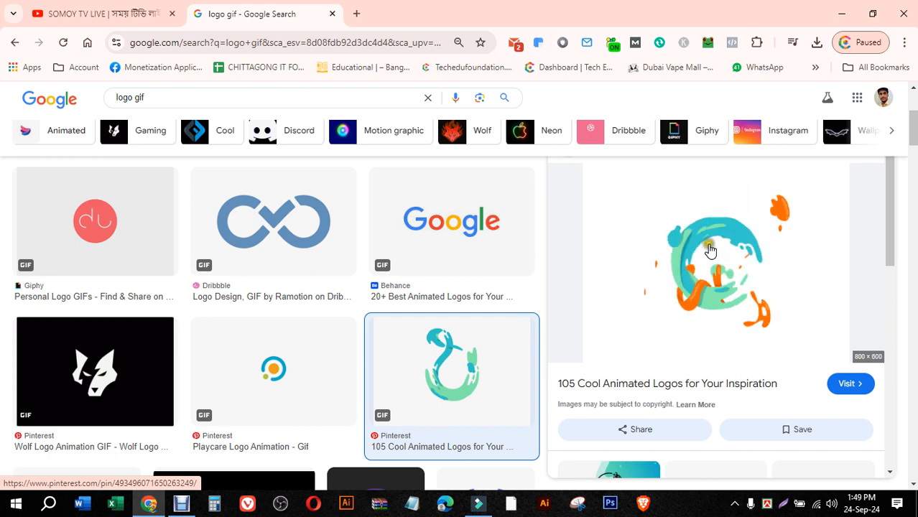
{"action": "right_click", "coordinate": [745, 229]}
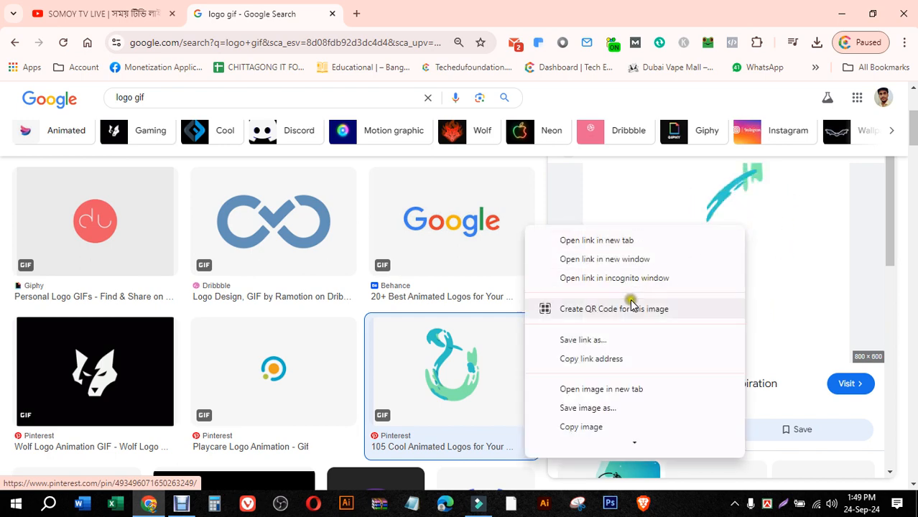
{"action": "left_click", "coordinate": [596, 409]}
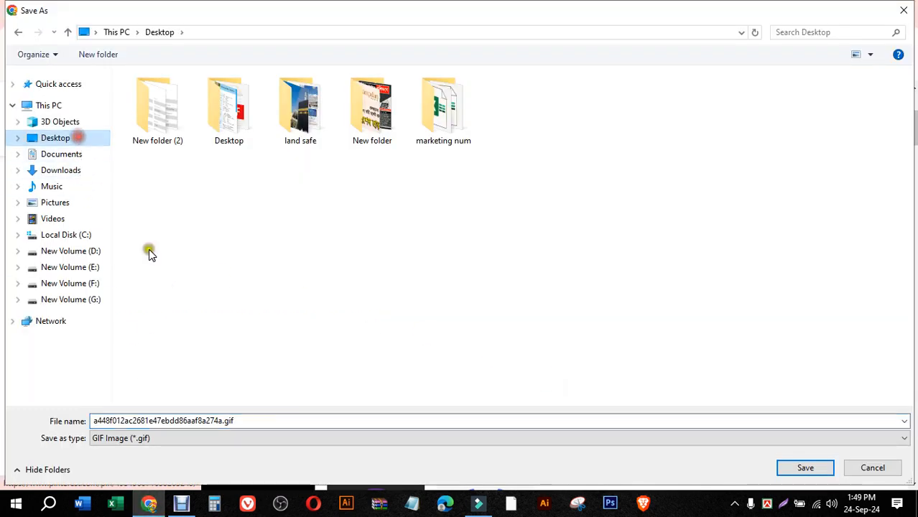
{"action": "left_click", "coordinate": [810, 469]}
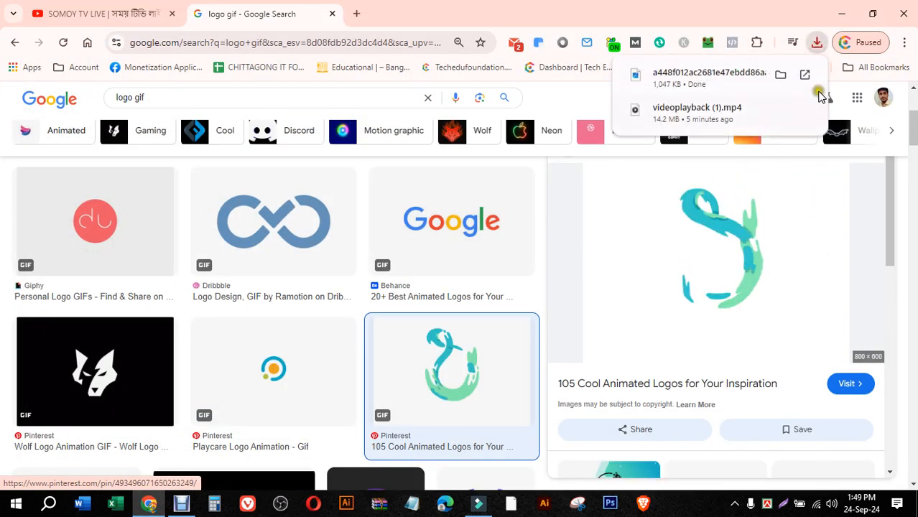
- Switch to the Filmora9 project and import the downloaded logo GIF a448f012ac2681e47ebdd86aaf8a274a.gif from the Desktop
{"action": "left_click", "coordinate": [851, 10]}
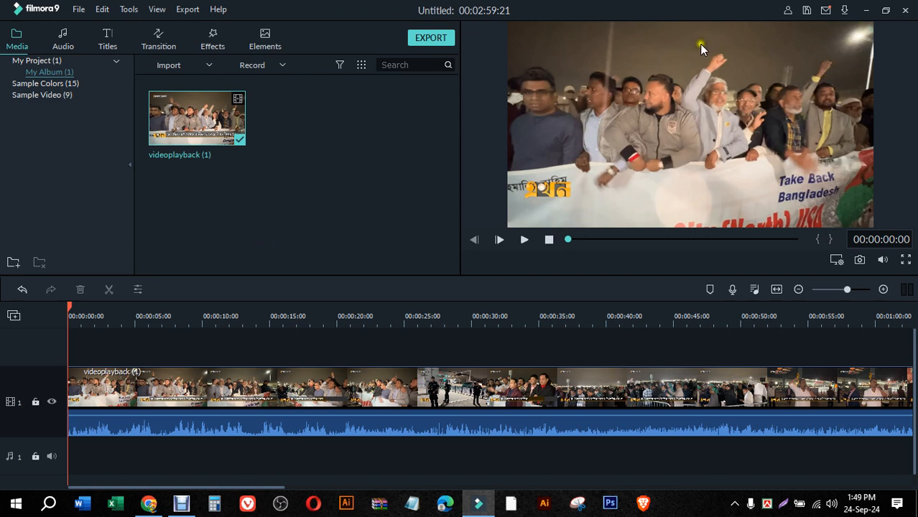
{"action": "left_click", "coordinate": [314, 107]}
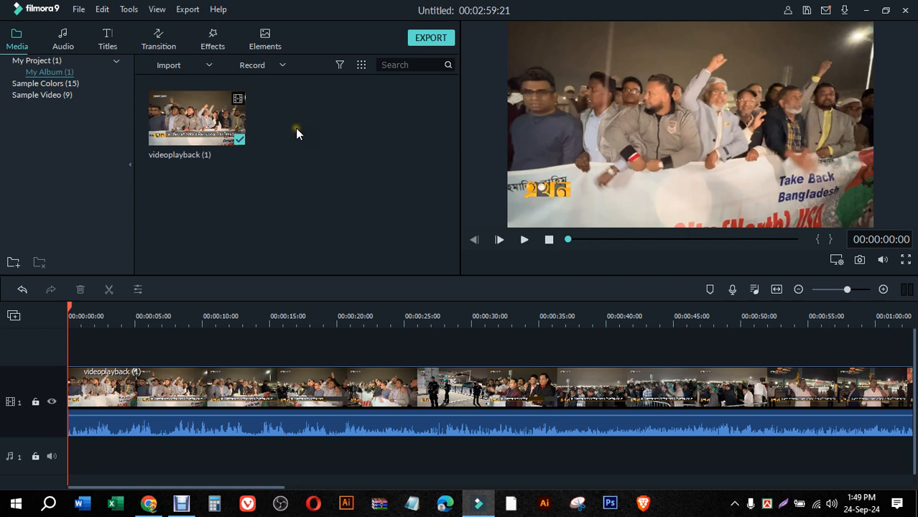
{"action": "right_click", "coordinate": [295, 128]}
{"action": "left_click", "coordinate": [318, 137]}
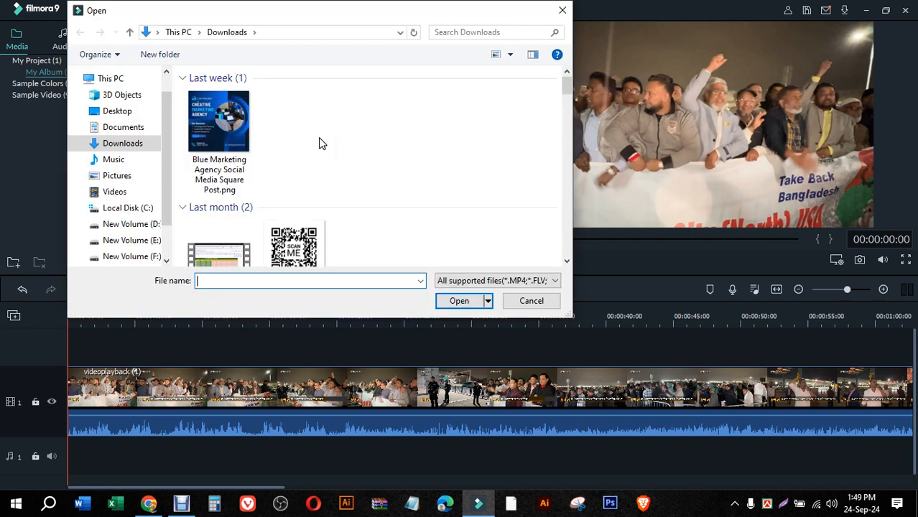
{"action": "left_click", "coordinate": [118, 111]}
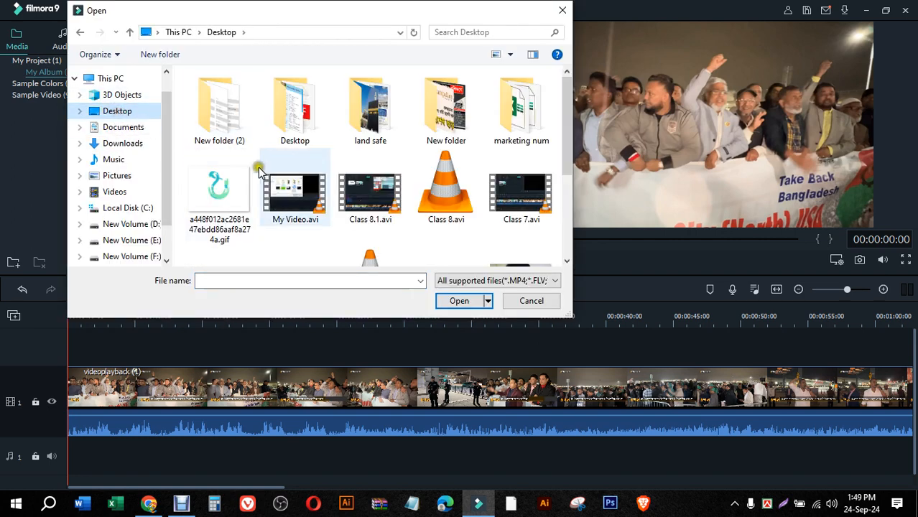
{"action": "left_click", "coordinate": [219, 205]}
{"action": "left_click", "coordinate": [460, 301]}
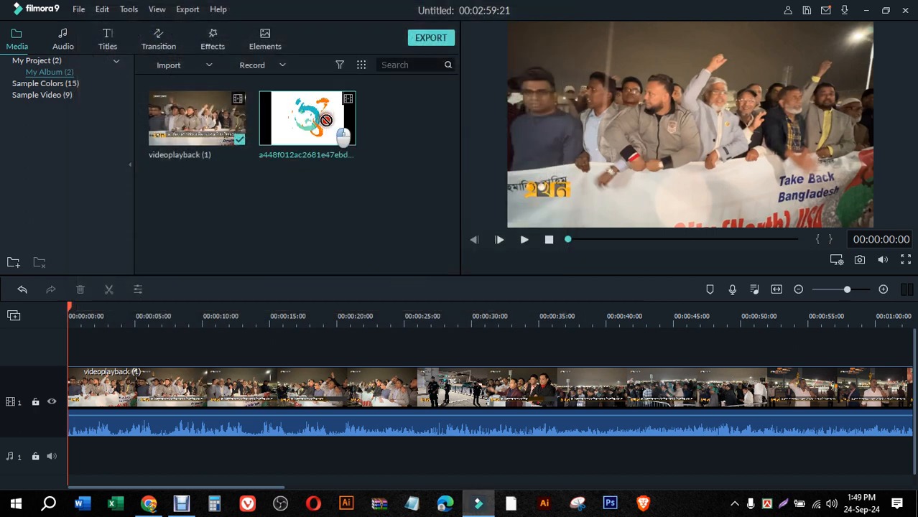
- Place the logo GIF above the start of the news video, shrink it into the frame's upper-right corner and preview it
{"action": "left_click_drag", "start_coordinate": [325, 122], "coordinate": [97, 356]}
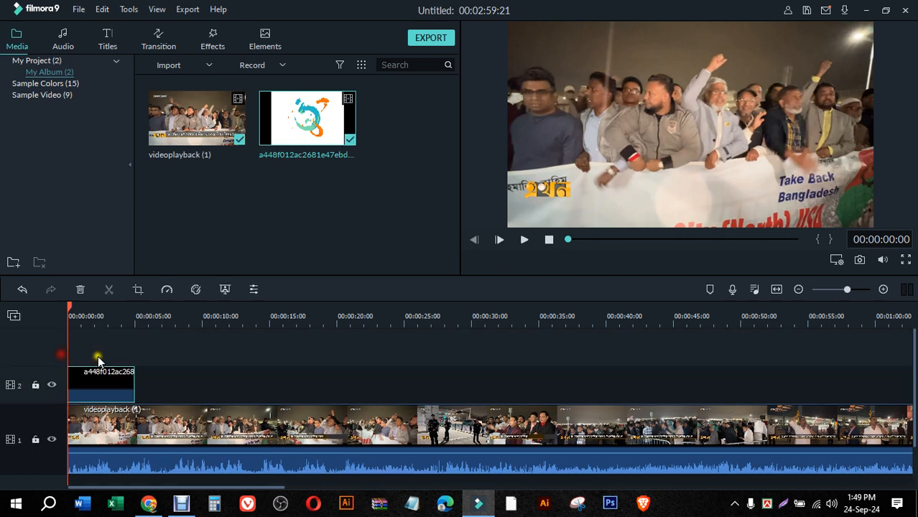
{"action": "left_click", "coordinate": [611, 43]}
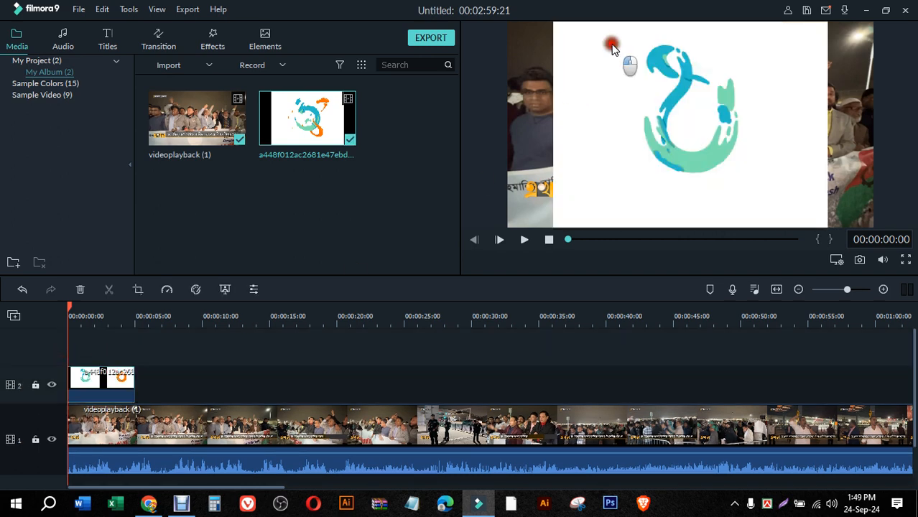
{"action": "left_click_drag", "start_coordinate": [553, 22], "coordinate": [843, 52]}
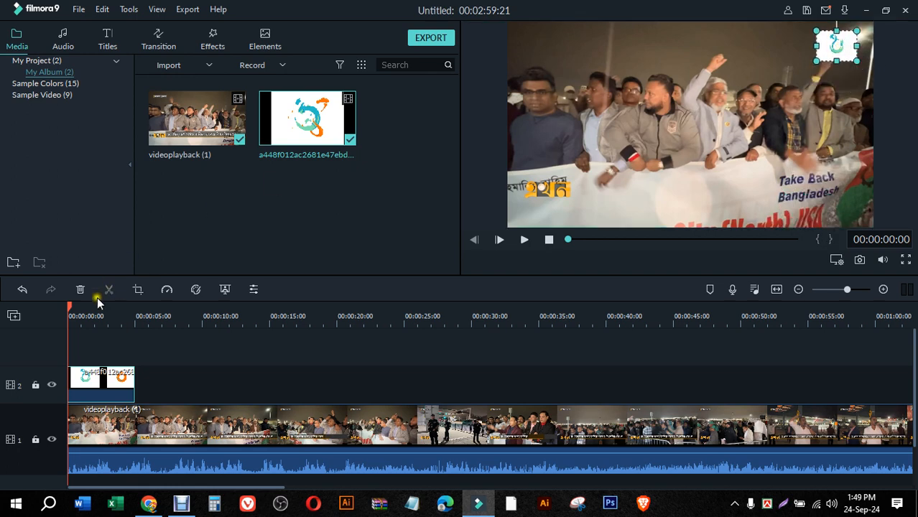
{"action": "left_click", "coordinate": [67, 306]}
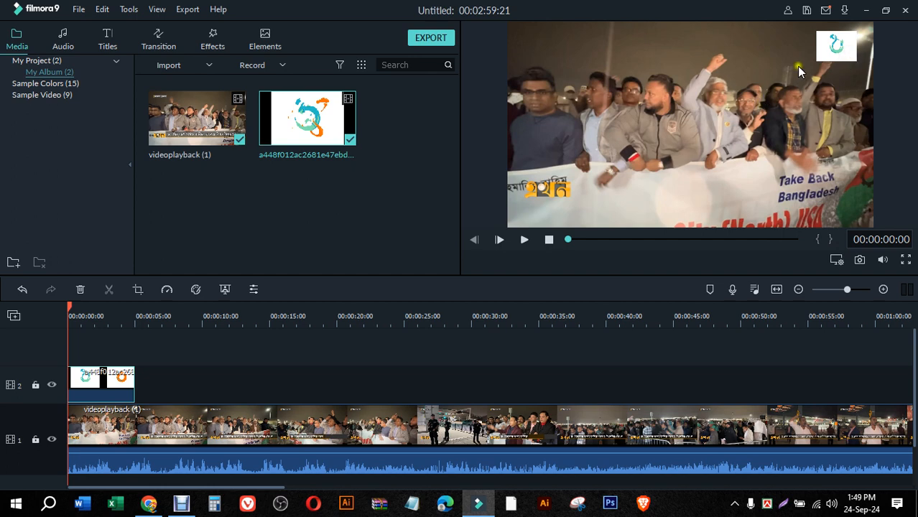
{"action": "left_click", "coordinate": [525, 242]}
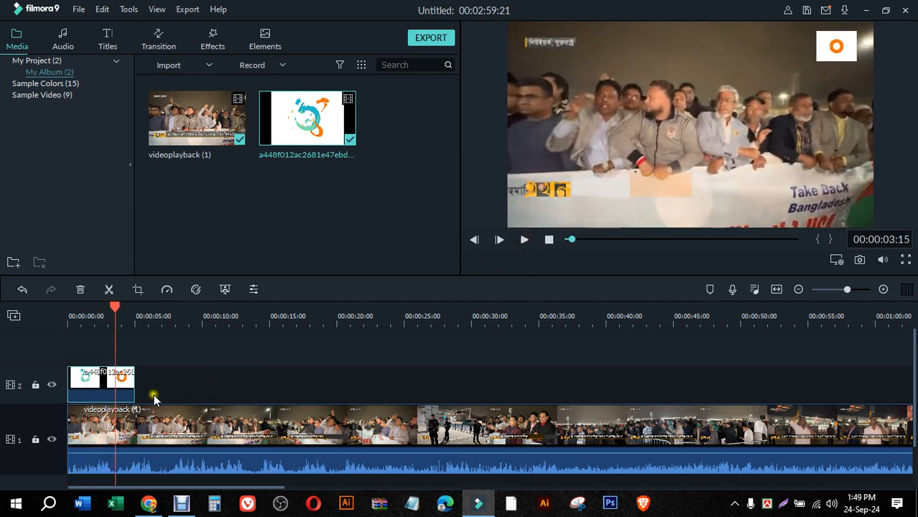
- Copy the resized logo clip and paste ten copies in a row from the playhead at 00:00:03:15
{"action": "right_click", "coordinate": [99, 385]}
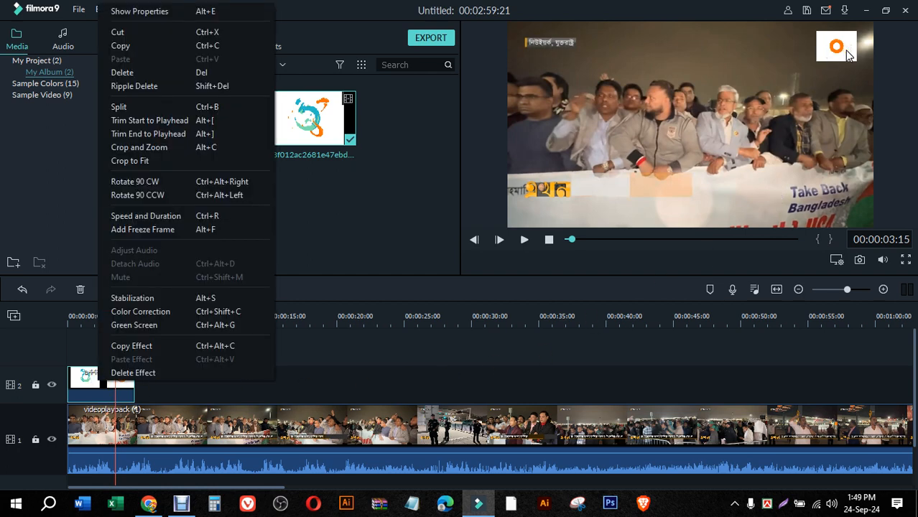
{"action": "left_click", "coordinate": [150, 45]}
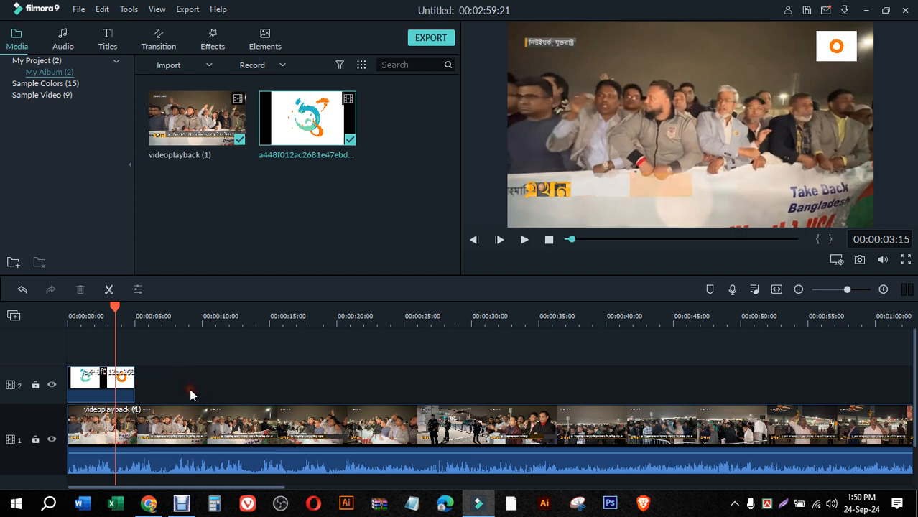
{"action": "key", "text": "ctrl+v"}
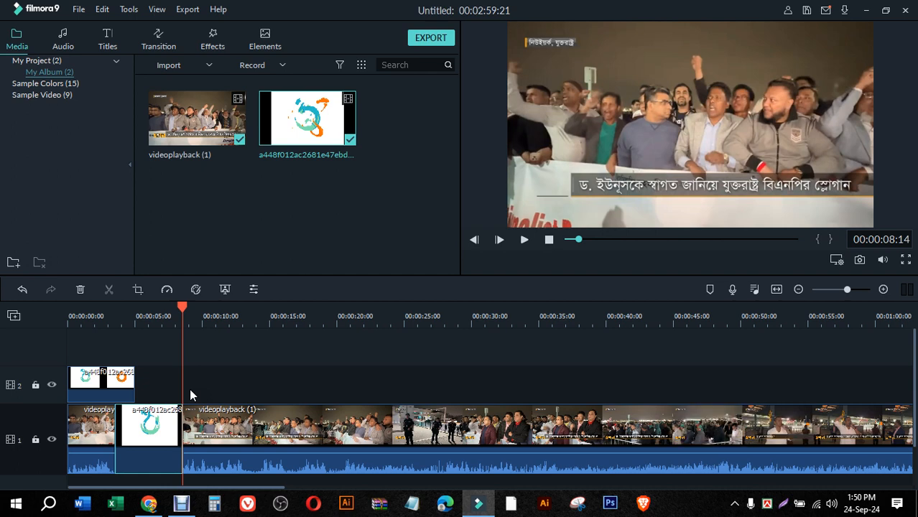
{"action": "key", "text": "ctrl+v"}
{"action": "key", "text": "ctrl+v"}
{"action": "key", "text": "ctrl+v"}
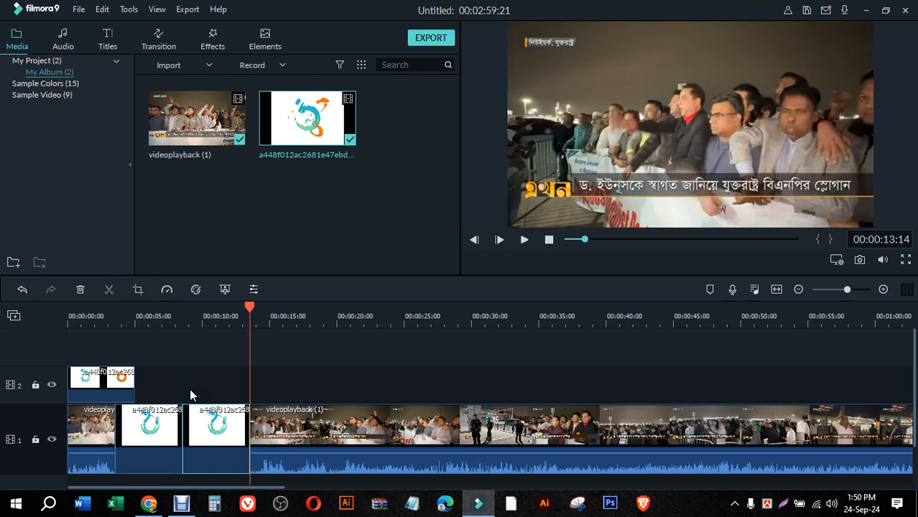
{"action": "key", "text": "ctrl+v"}
{"action": "key", "text": "ctrl+v"}
{"action": "key", "text": "ctrl+v"}
{"action": "key", "text": "ctrl+v"}
{"action": "key", "text": "ctrl+v"}
{"action": "key", "text": "ctrl+v"}
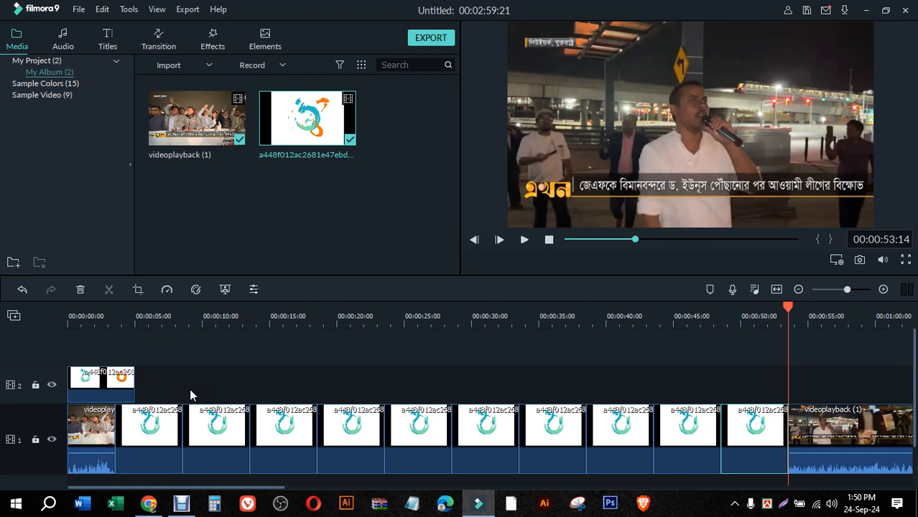
- Undo the pasted logo copies and the earlier logo edits, leaving only the news video clip on the timeline
{"action": "key", "text": "ctrl+z"}
{"action": "key", "text": "ctrl+z"}
{"action": "key", "text": "ctrl+z"}
{"action": "key", "text": "ctrl+z"}
{"action": "key", "text": "ctrl+z"}
{"action": "key", "text": "ctrl+z"}
{"action": "key", "text": "ctrl+z"}
{"action": "key", "text": "ctrl+z"}
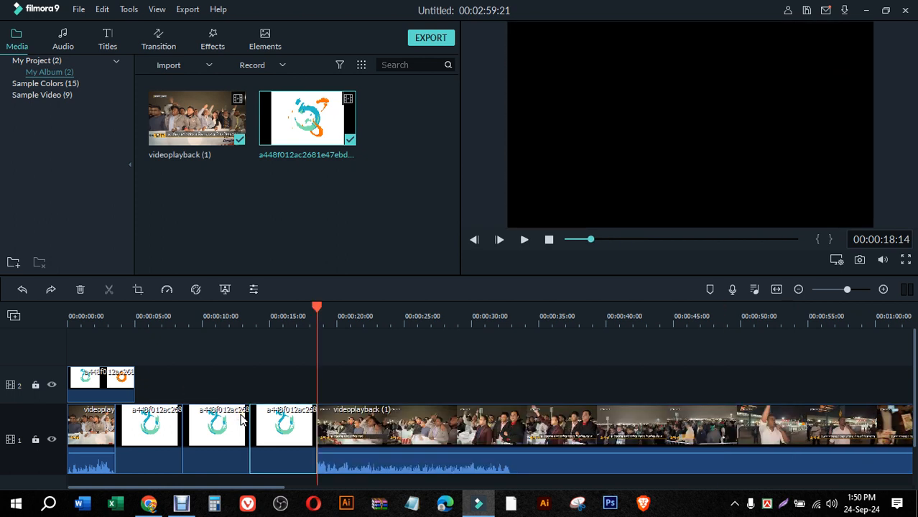
{"action": "key", "text": "ctrl+z"}
{"action": "key", "text": "ctrl+z"}
{"action": "key", "text": "ctrl+z"}
{"action": "key", "text": "ctrl+z"}
{"action": "key", "text": "ctrl+z"}
{"action": "key", "text": "ctrl+z"}
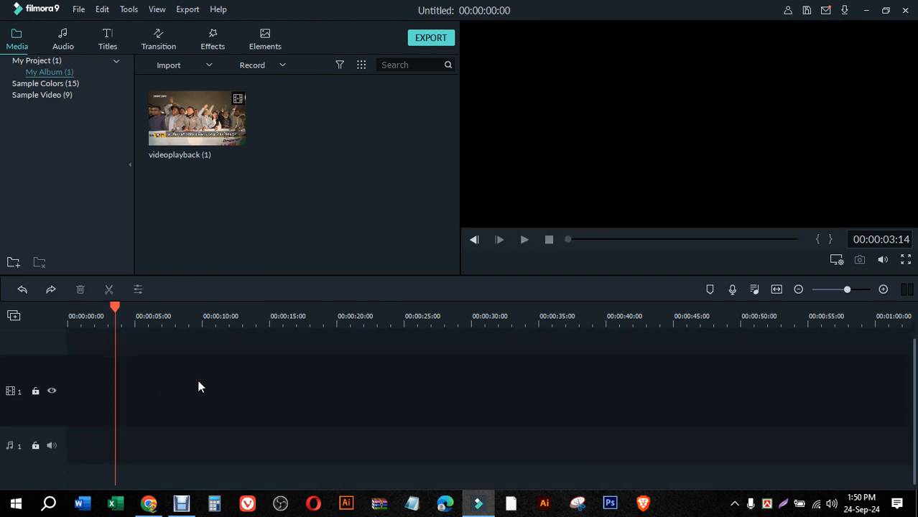
{"action": "key", "text": "ctrl+y"}
{"action": "left_click_drag", "start_coordinate": [194, 451], "coordinate": [6, 407]}
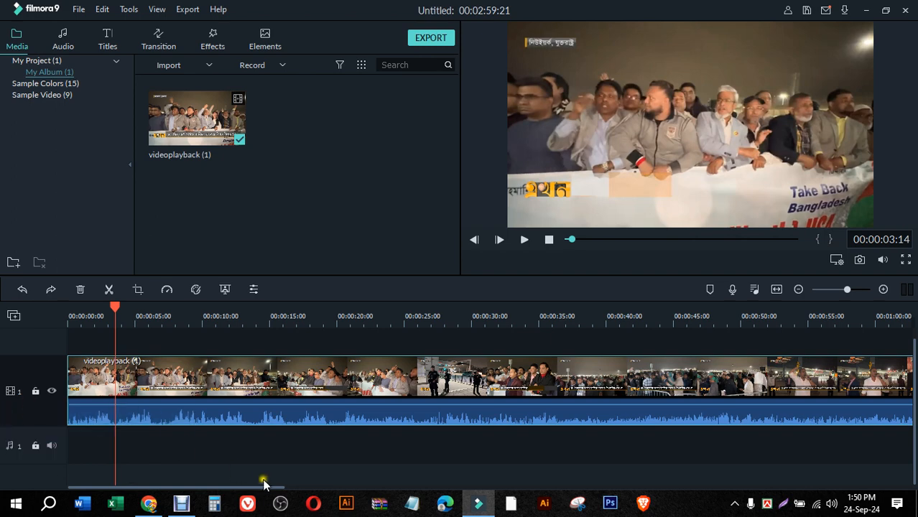
{"action": "left_click_drag", "start_coordinate": [257, 484], "coordinate": [130, 436]}
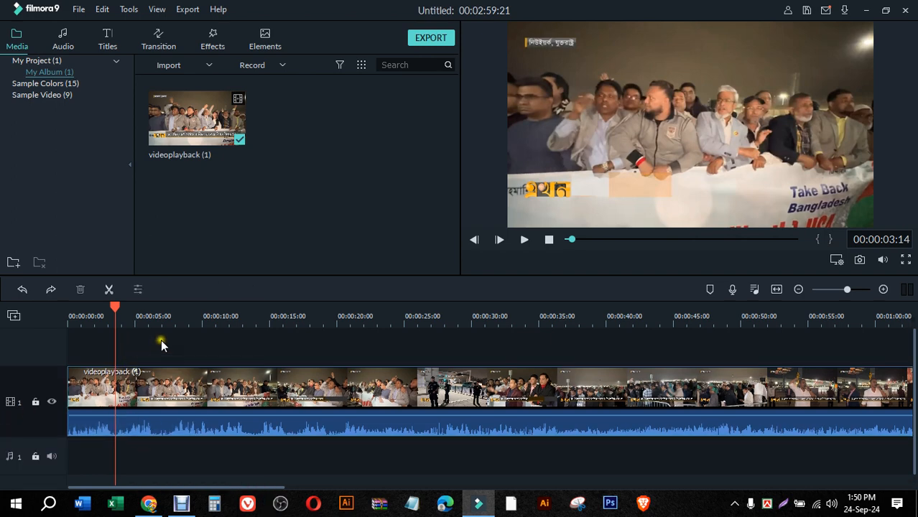
- Import a448f012ac2681e47ebdd86aaf8a274a.gif from the Desktop and place it on a second video track at the start of the timeline
{"action": "left_click", "coordinate": [344, 138]}
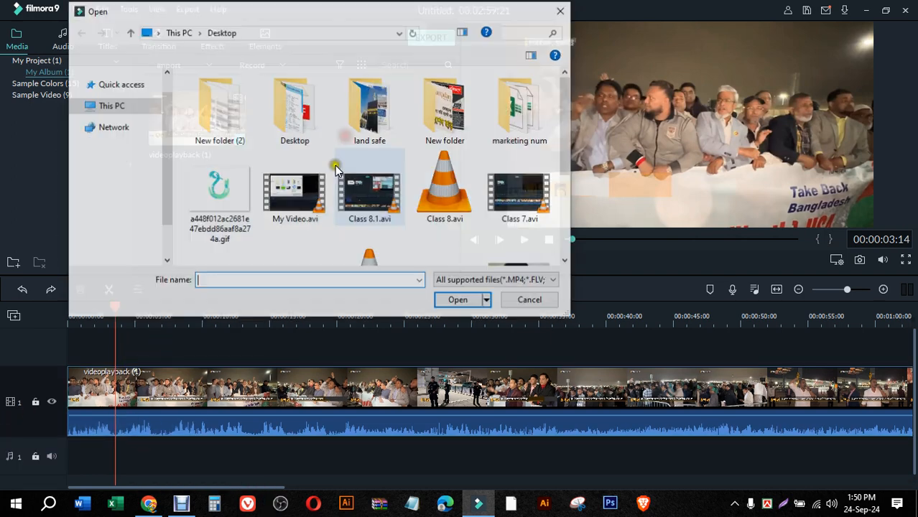
{"action": "left_click", "coordinate": [219, 194]}
{"action": "left_click", "coordinate": [459, 300]}
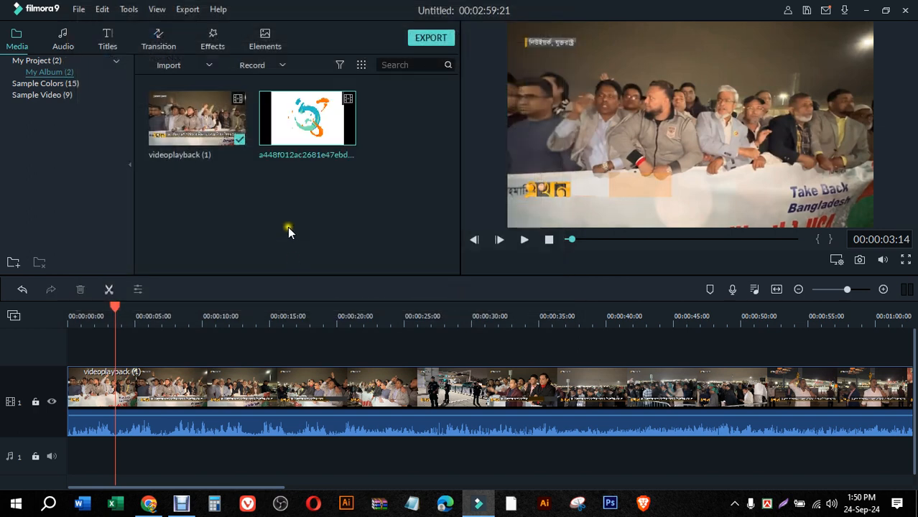
{"action": "left_click_drag", "start_coordinate": [327, 136], "coordinate": [61, 350]}
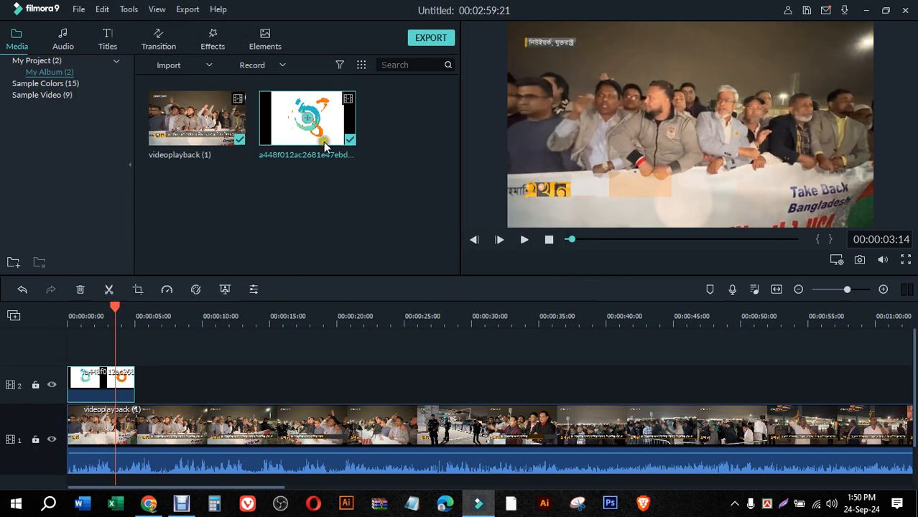
- Add six more full-size copies of the logo GIF end to end after the first one on the second track
{"action": "left_click_drag", "start_coordinate": [323, 142], "coordinate": [334, 384]}
{"action": "left_click_drag", "start_coordinate": [356, 143], "coordinate": [465, 394]}
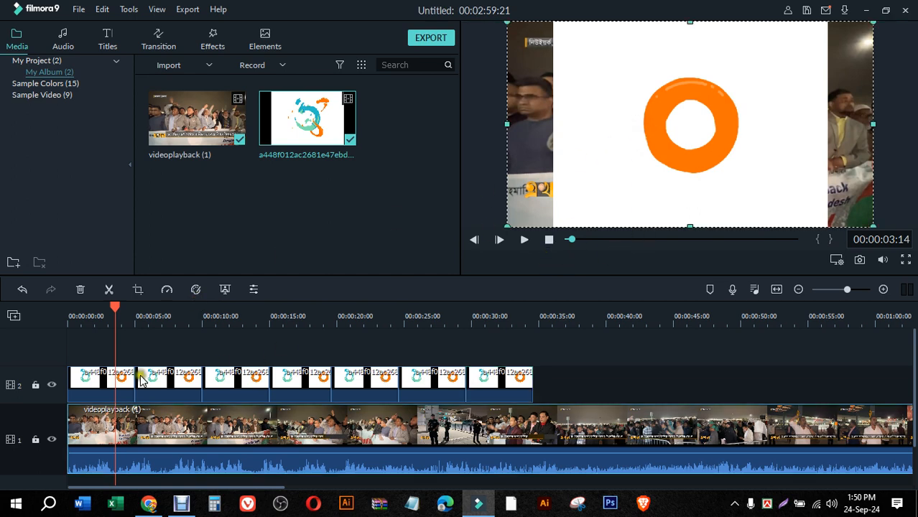
- Shrink the first logo clip and position it in the upper-right corner of the video frame
{"action": "left_click", "coordinate": [94, 381]}
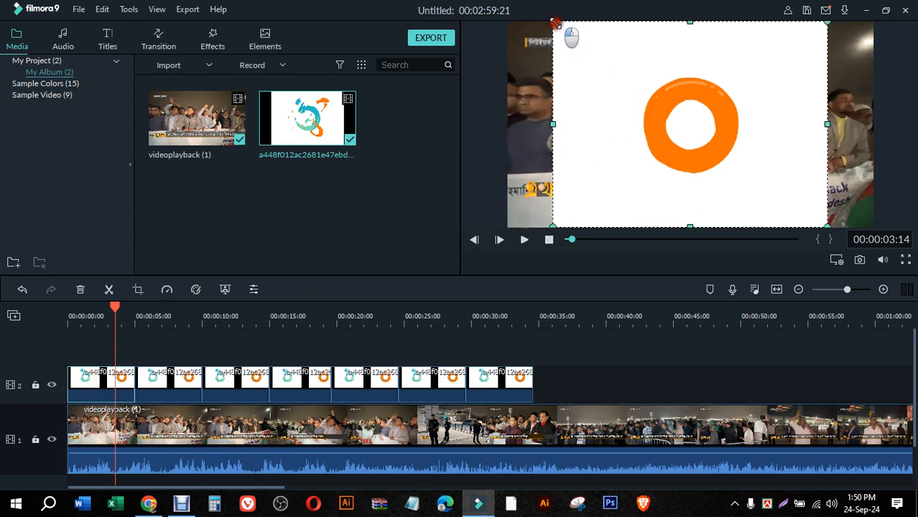
{"action": "left_click_drag", "start_coordinate": [555, 23], "coordinate": [830, 57]}
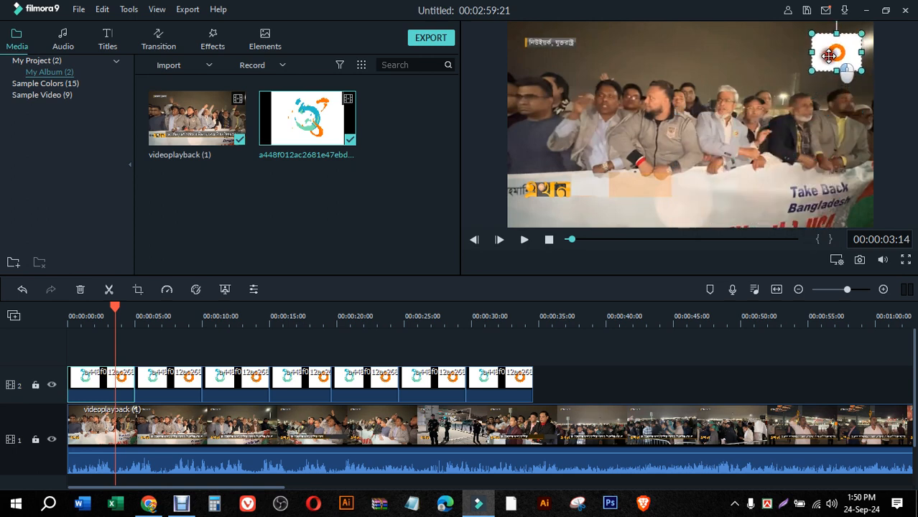
{"action": "left_click", "coordinate": [306, 188]}
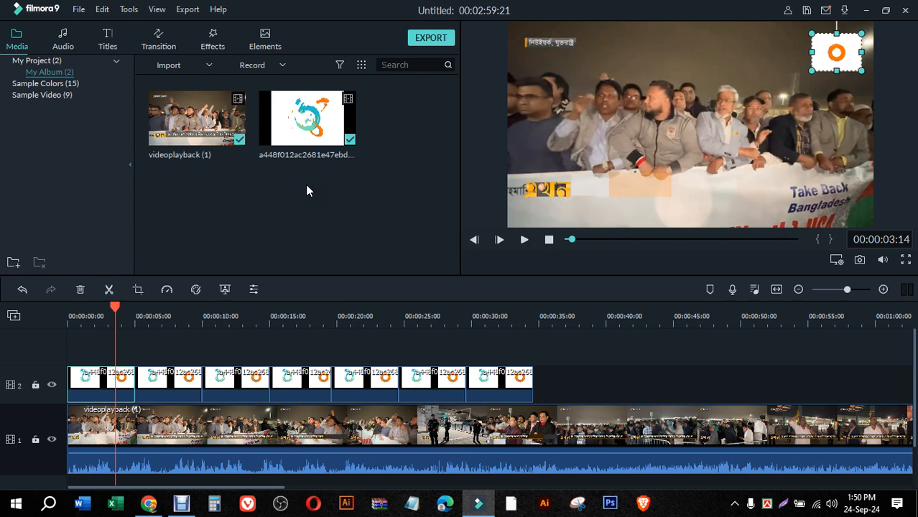
- Delete the six full-size logo clips that follow the resized one on the second track
{"action": "left_click_drag", "start_coordinate": [552, 393], "coordinate": [167, 380]}
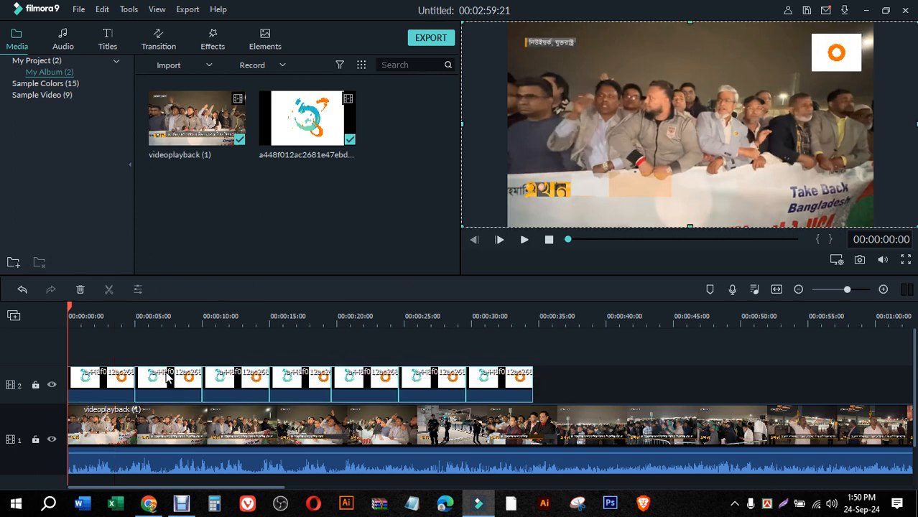
{"action": "key", "text": "Delete"}
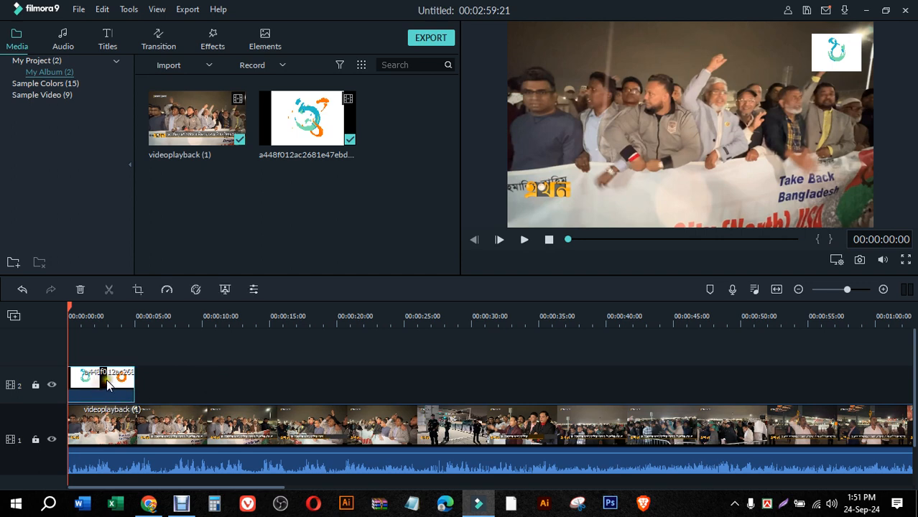
- Copy the resized logo clip, paste it, and move the copy to the second track directly after the original at 5 seconds
{"action": "right_click", "coordinate": [108, 385]}
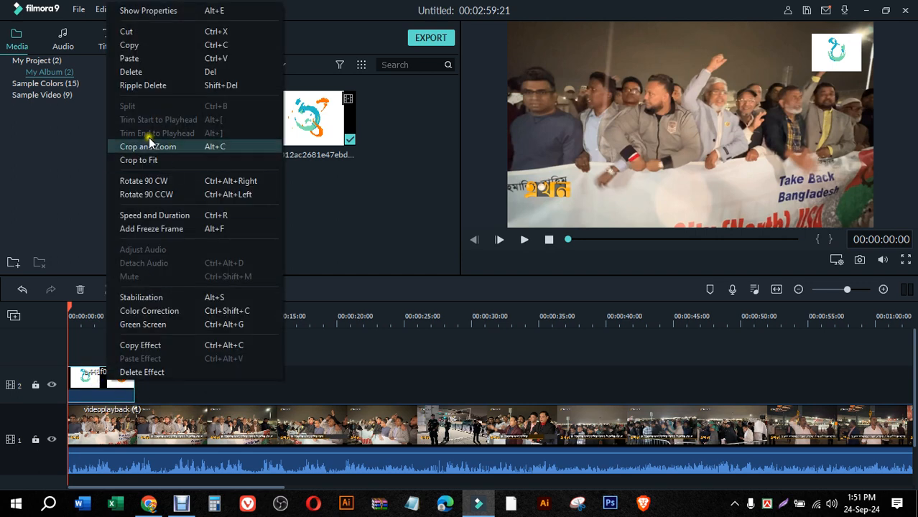
{"action": "left_click", "coordinate": [153, 47]}
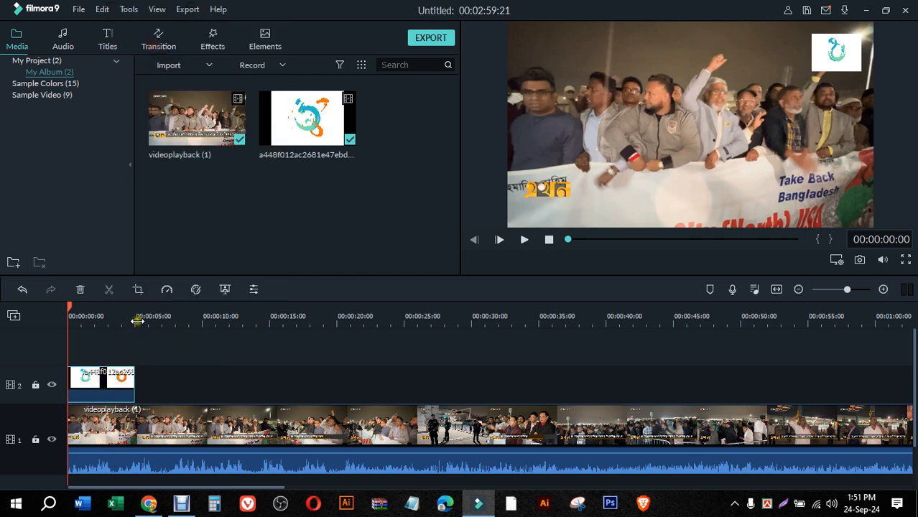
{"action": "right_click", "coordinate": [158, 353]}
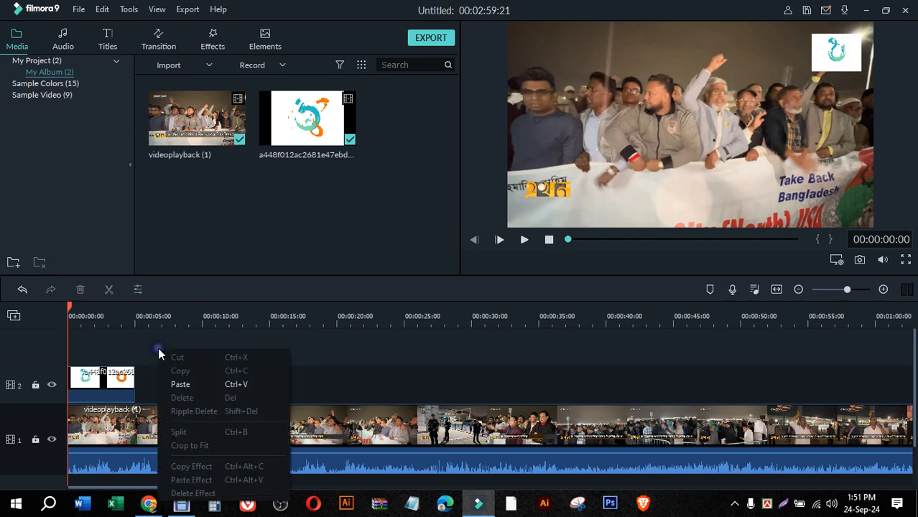
{"action": "left_click", "coordinate": [181, 387]}
{"action": "left_click_drag", "start_coordinate": [105, 424], "coordinate": [167, 376]}
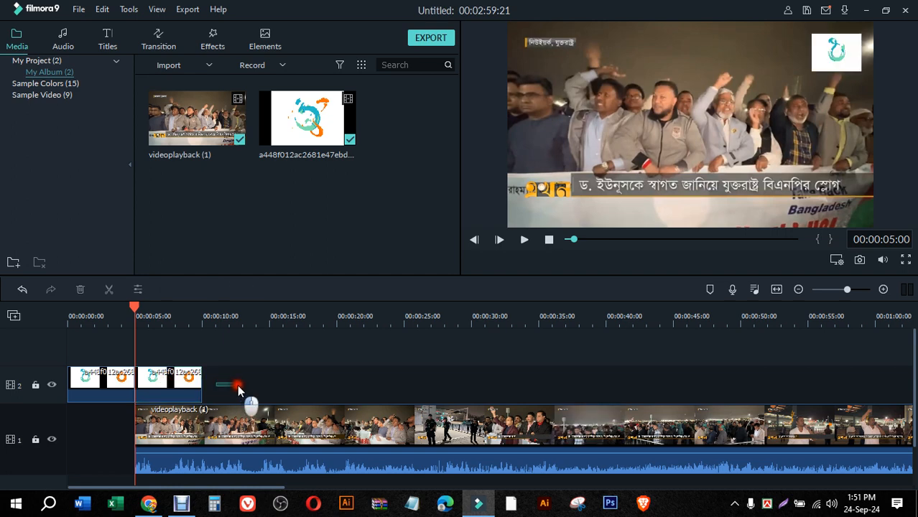
- Paste another copy of the resized logo and move it to the second track after the second logo, at about 10 seconds
{"action": "left_click", "coordinate": [81, 434]}
{"action": "key", "text": "ctrl+v"}
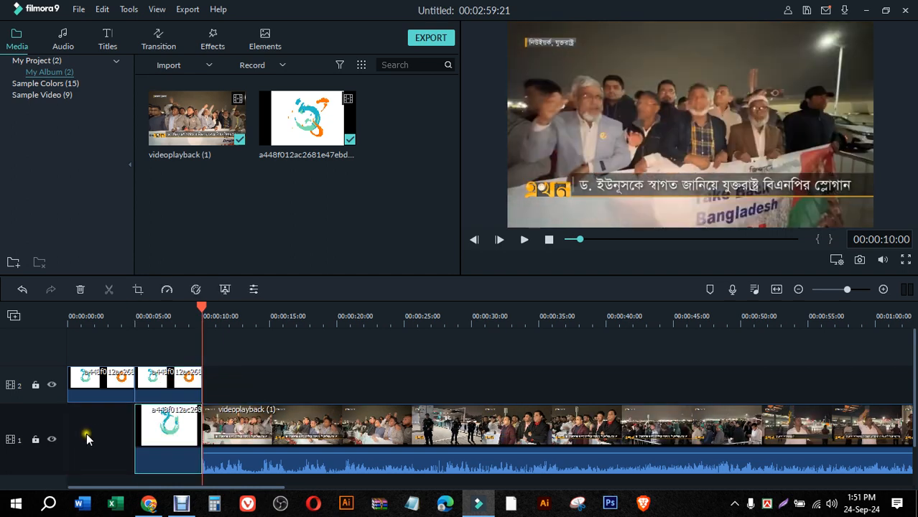
{"action": "left_click", "coordinate": [146, 430]}
{"action": "left_click_drag", "start_coordinate": [145, 429], "coordinate": [228, 397]}
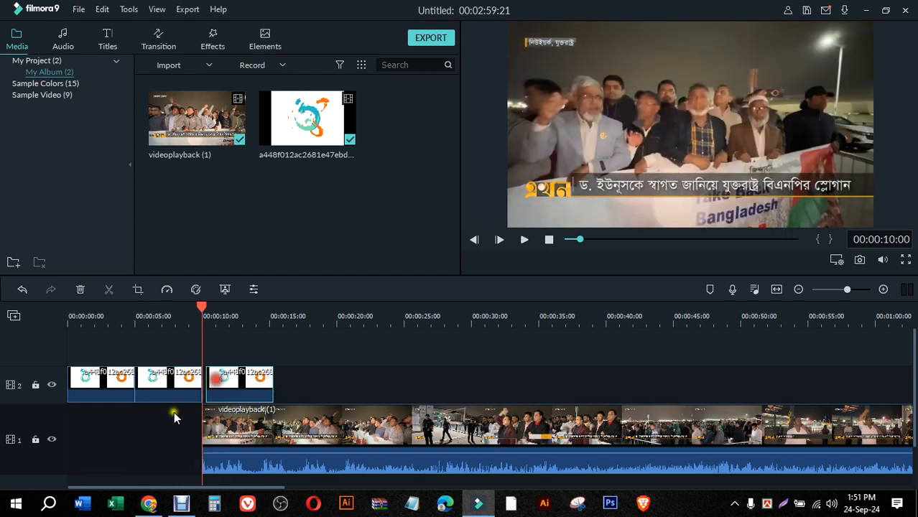
- Paste six more copies of the resized logo and move them to the second track directly after the third logo
{"action": "key", "text": "ctrl+v"}
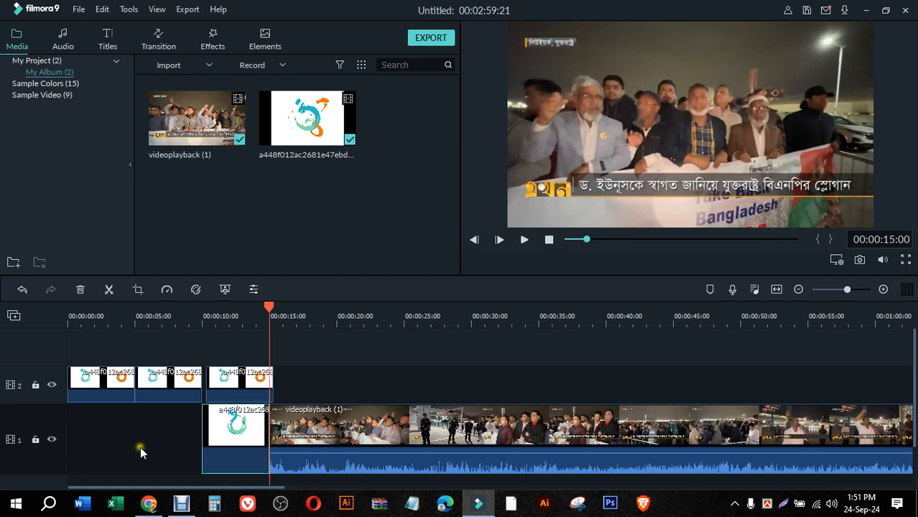
{"action": "key", "text": "ctrl+v"}
{"action": "key", "text": "ctrl+v"}
{"action": "key", "text": "ctrl+v"}
{"action": "key", "text": "ctrl+v"}
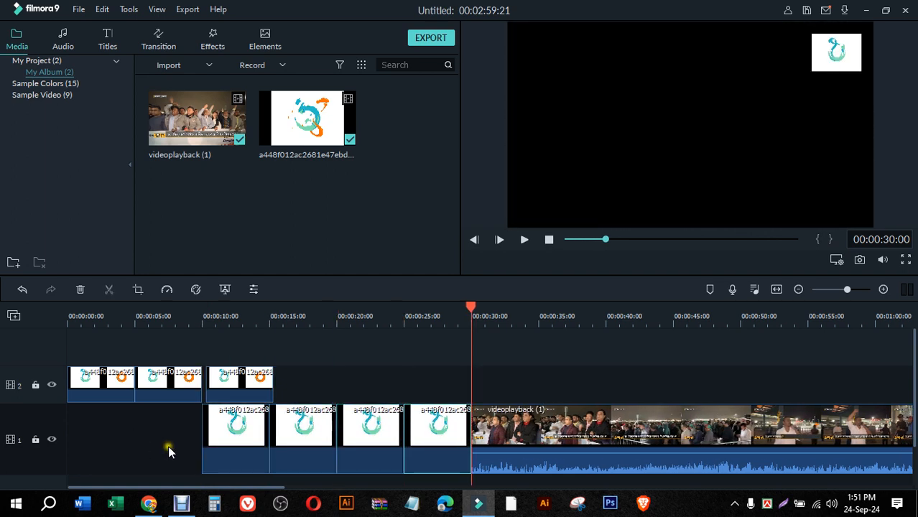
{"action": "key", "text": "ctrl+v"}
{"action": "left_click_drag", "start_coordinate": [182, 438], "coordinate": [505, 382]}
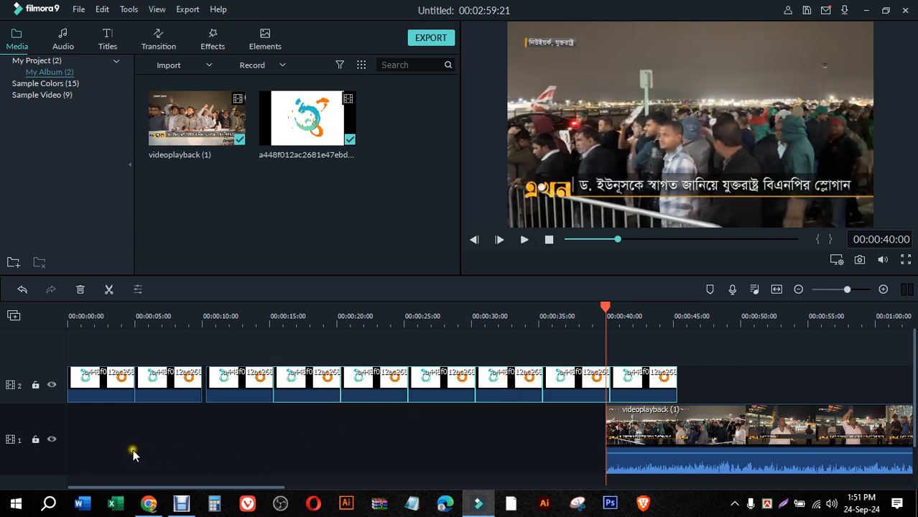
- Paste seven further copies of the logo and move them together to the end of the logo row on the second track
{"action": "left_click", "coordinate": [134, 449]}
{"action": "key", "text": "ctrl+v"}
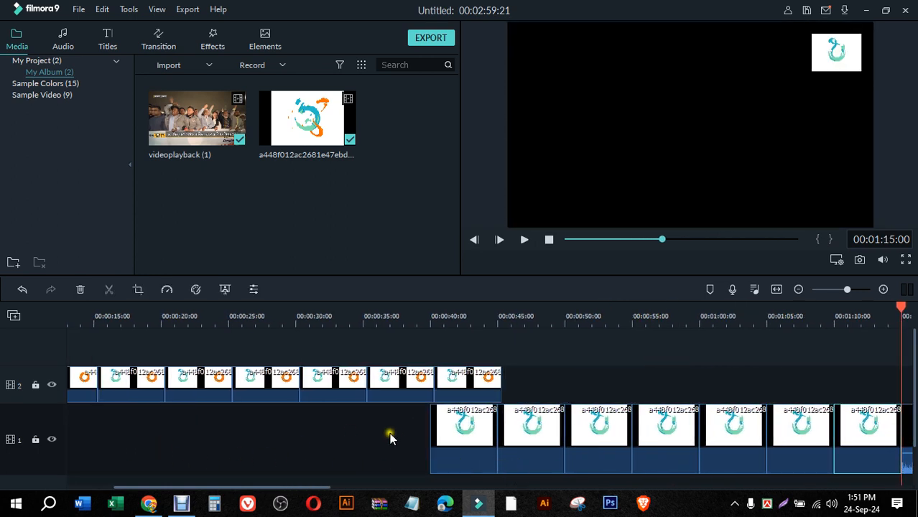
{"action": "left_click_drag", "start_coordinate": [389, 432], "coordinate": [700, 435]}
{"action": "left_click_drag", "start_coordinate": [473, 430], "coordinate": [537, 381]}
- Try to ripple-delete the empty gap before the news video on the first track
{"action": "left_click", "coordinate": [678, 429]}
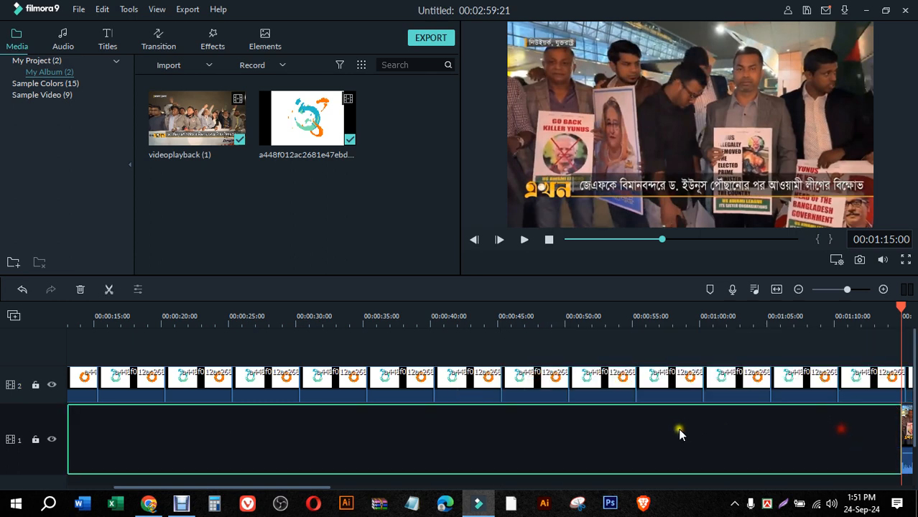
{"action": "left_click", "coordinate": [722, 441]}
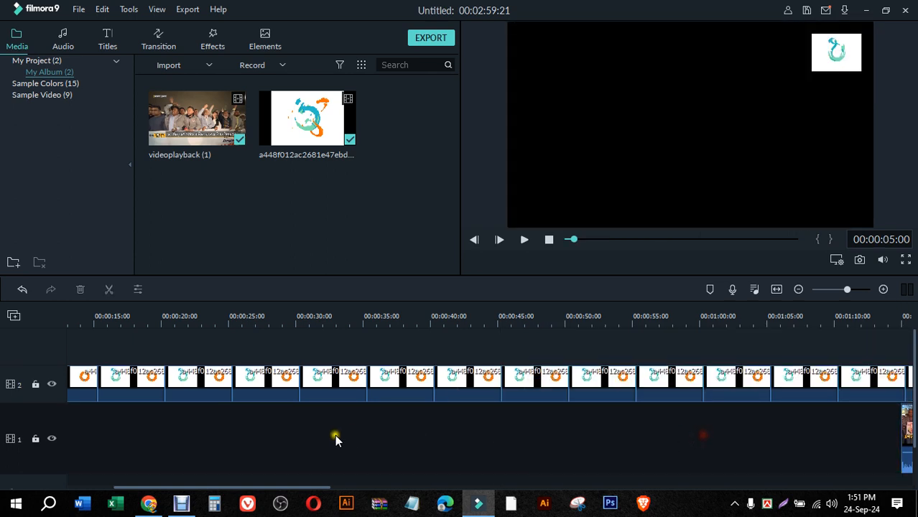
{"action": "left_click", "coordinate": [607, 451]}
{"action": "right_click", "coordinate": [608, 436]}
{"action": "left_click", "coordinate": [639, 451]}
{"action": "left_click", "coordinate": [876, 443]}
{"action": "right_click", "coordinate": [879, 442]}
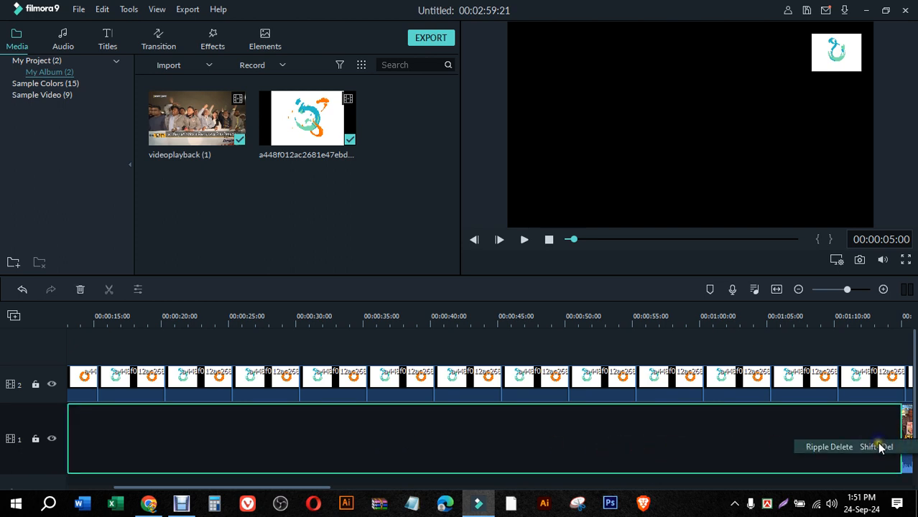
{"action": "left_click", "coordinate": [867, 449]}
- Move the news video clip back to the very start of the first track, beneath the row of logos
{"action": "left_click_drag", "start_coordinate": [908, 447], "coordinate": [489, 440]}
{"action": "left_click_drag", "start_coordinate": [578, 451], "coordinate": [113, 439]}
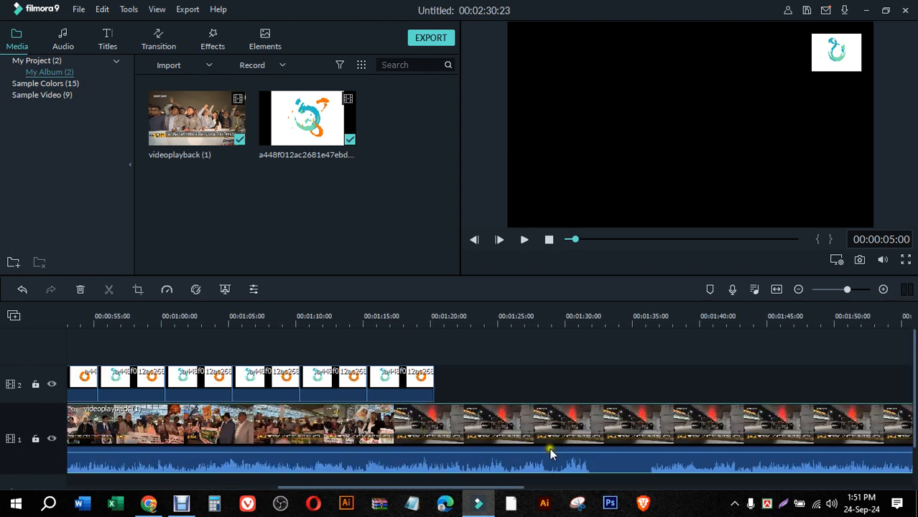
{"action": "left_click_drag", "start_coordinate": [590, 374], "coordinate": [1, 378]}
{"action": "left_click_drag", "start_coordinate": [659, 434], "coordinate": [141, 428]}
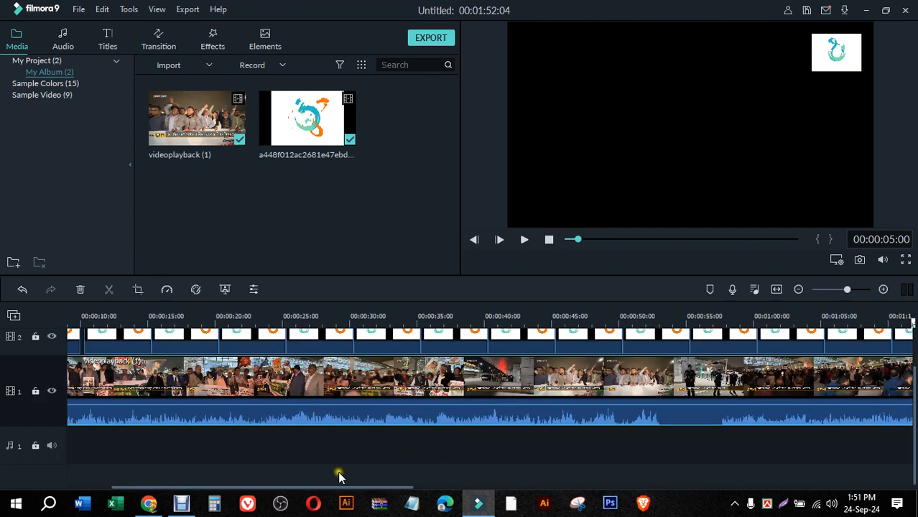
{"action": "left_click_drag", "start_coordinate": [334, 489], "coordinate": [227, 485]}
{"action": "left_click_drag", "start_coordinate": [331, 391], "coordinate": [198, 381]}
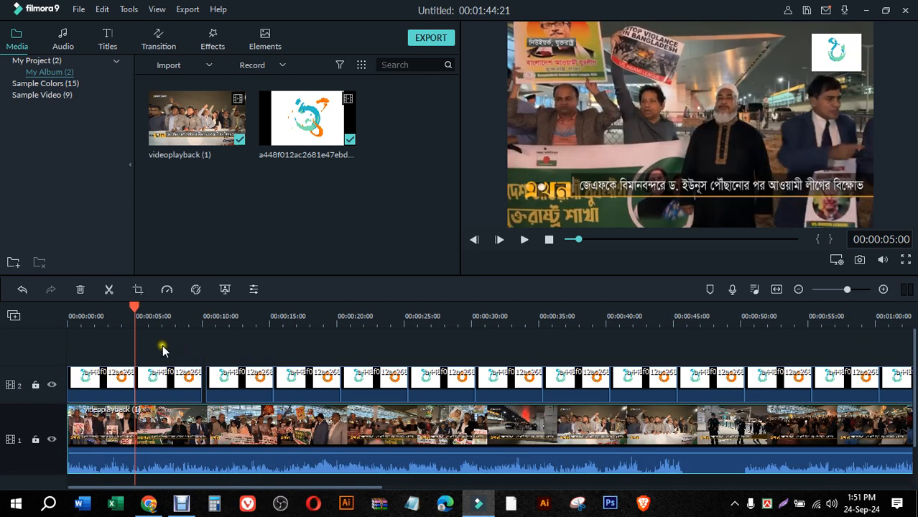
- Play the first few seconds from the beginning to check the animated logo over the video
{"action": "left_click_drag", "start_coordinate": [134, 314], "coordinate": [69, 316]}
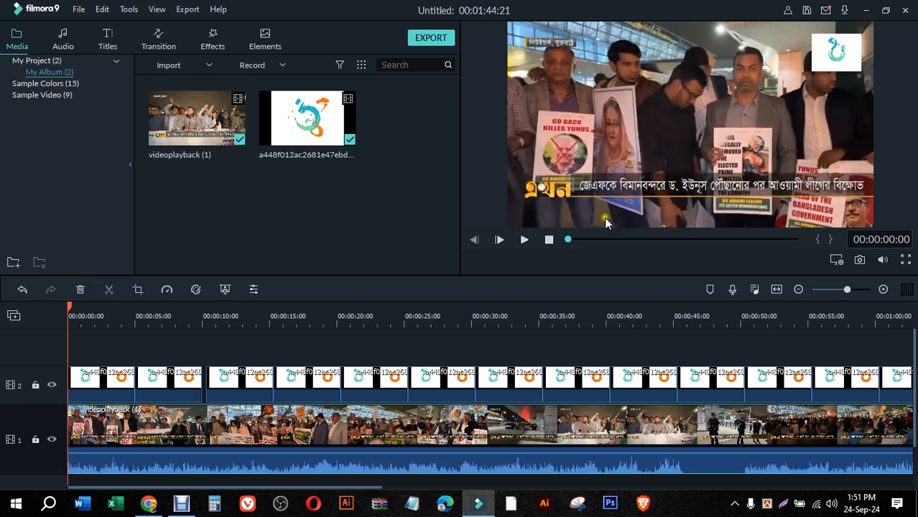
{"action": "left_click", "coordinate": [523, 242]}
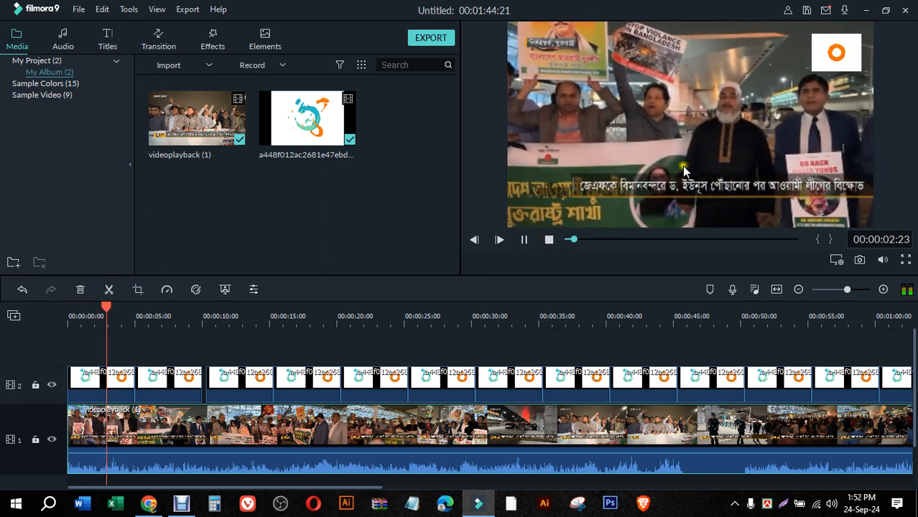
{"action": "left_click", "coordinate": [528, 245]}
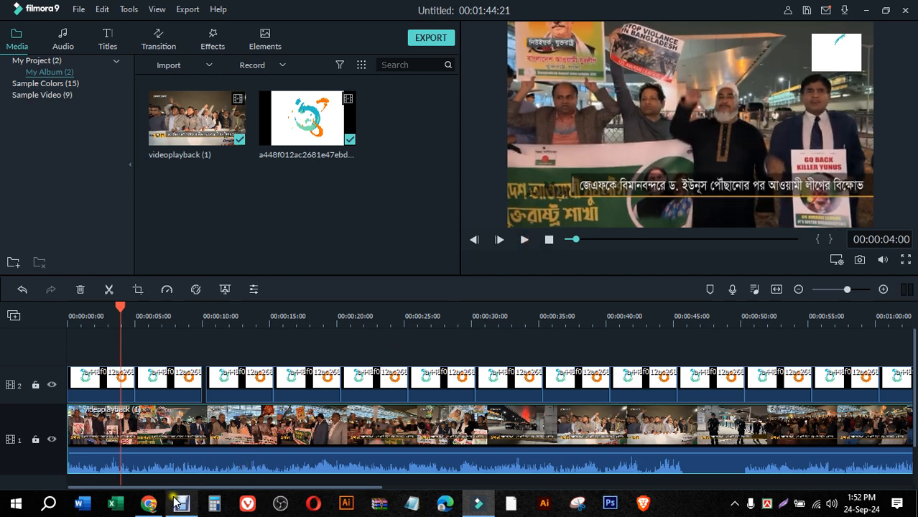
- Switch to Chrome and examine the lower-third bars and news ticker of the Somoy TV live stream as a reference
{"action": "left_click", "coordinate": [149, 503]}
{"action": "left_click", "coordinate": [126, 16]}
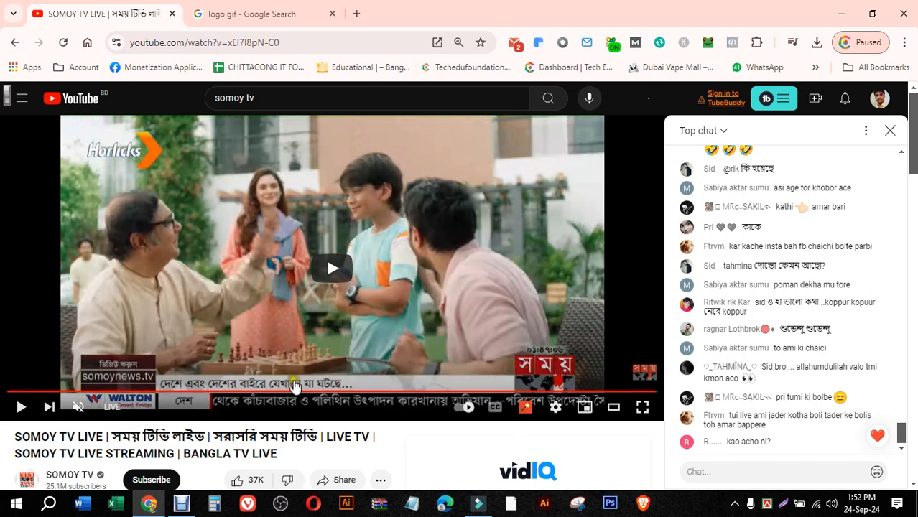
{"action": "left_click", "coordinate": [835, 16]}
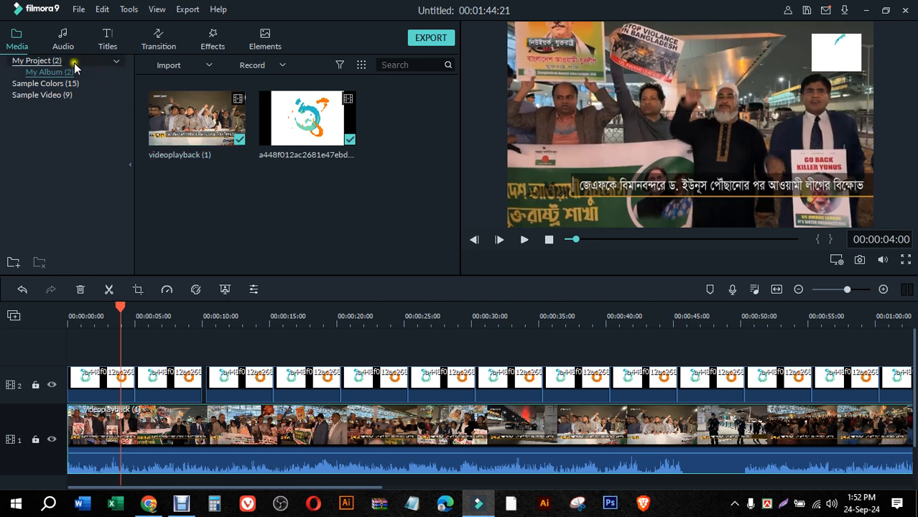
- Add the Black sample color at the start of a third track and lower it to a thin bar along the frame's bottom edge
{"action": "left_click", "coordinate": [43, 85]}
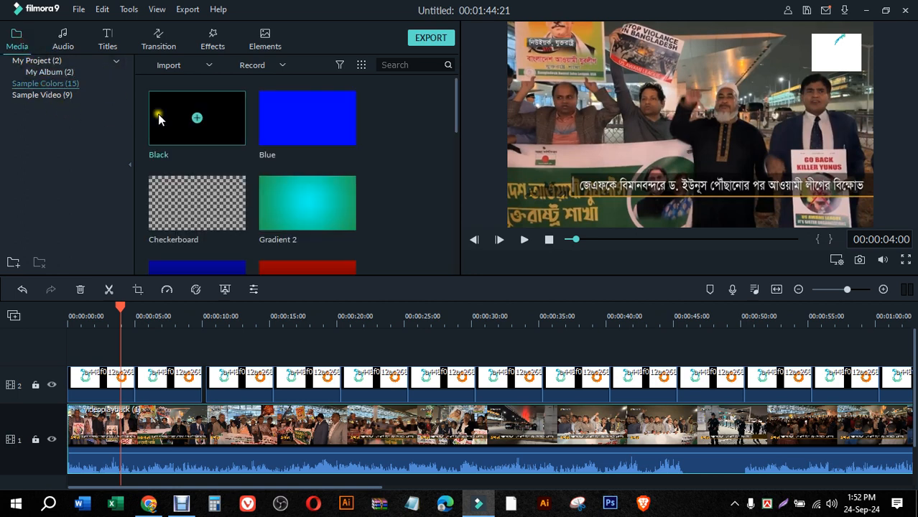
{"action": "left_click", "coordinate": [150, 504]}
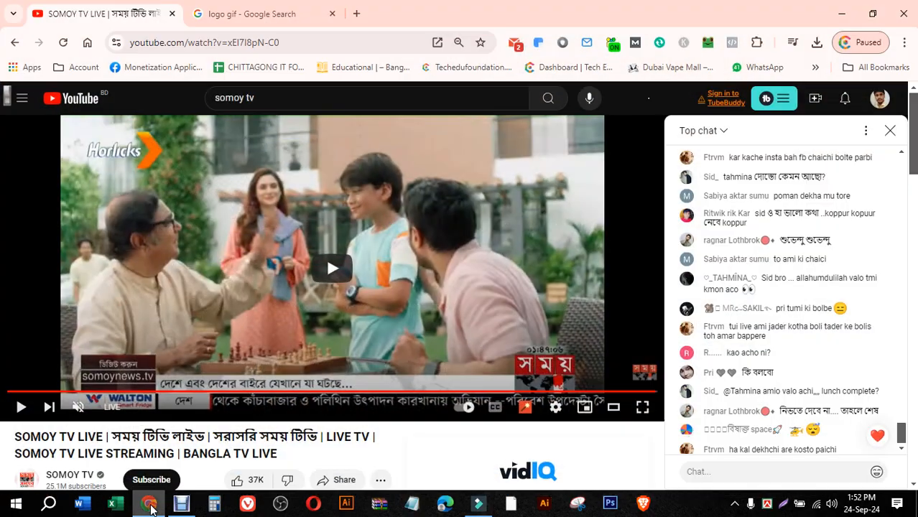
{"action": "left_click", "coordinate": [150, 506]}
{"action": "left_click_drag", "start_coordinate": [194, 129], "coordinate": [66, 357]}
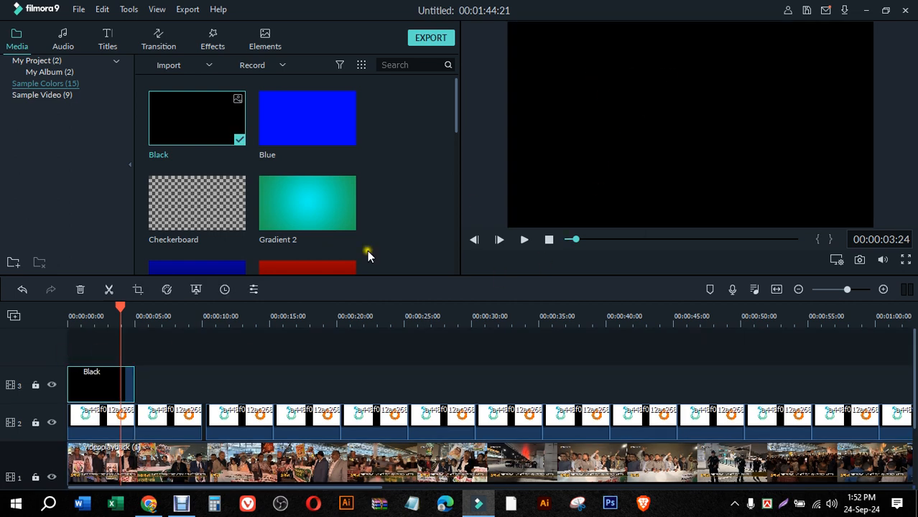
{"action": "left_click", "coordinate": [681, 54]}
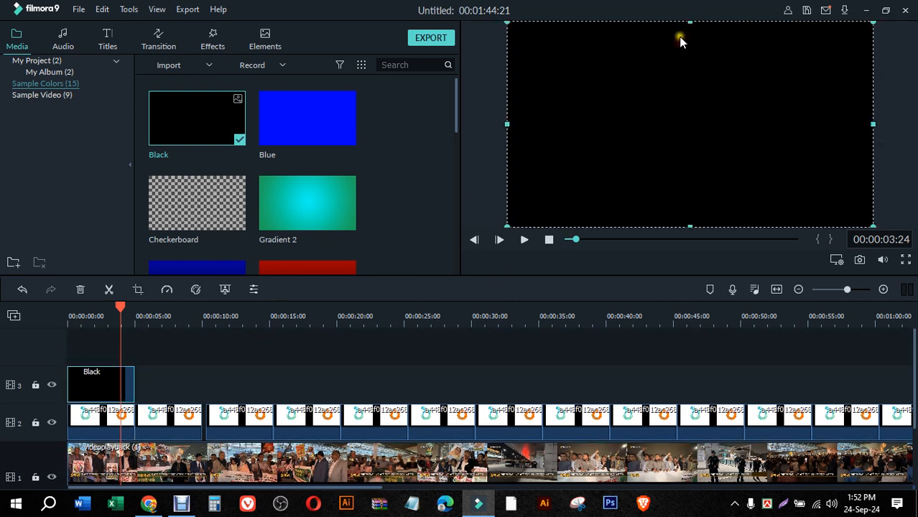
{"action": "left_click_drag", "start_coordinate": [681, 41], "coordinate": [680, 217]}
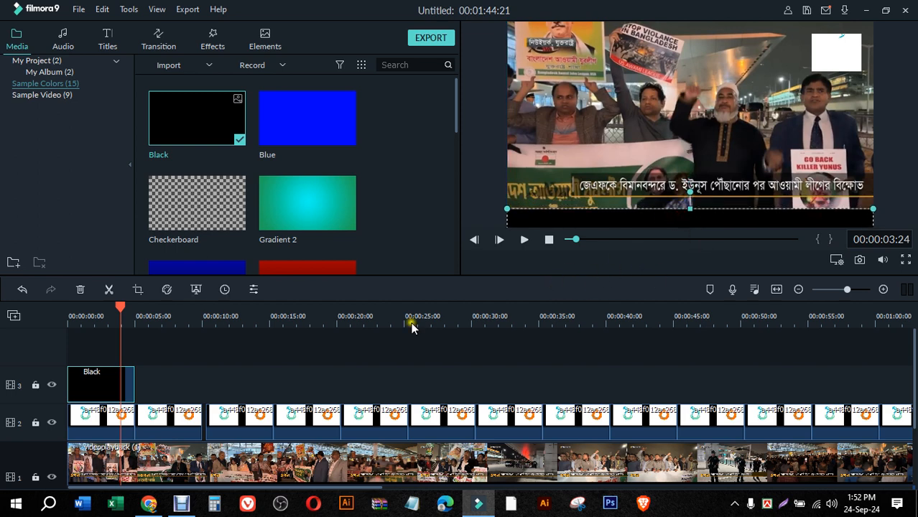
- Move the Black clip up to the fourth track and place the White sample color beneath it at the start of the third track
{"action": "left_click", "coordinate": [194, 378]}
{"action": "left_click_drag", "start_coordinate": [113, 374], "coordinate": [141, 364]}
{"action": "scroll", "coordinate": [261, 163], "scroll_direction": "down", "scroll_amount": 5}
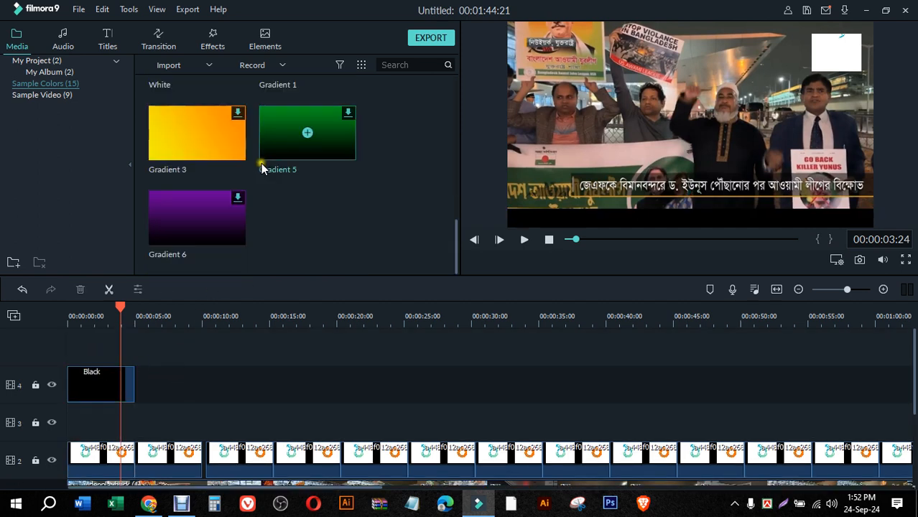
{"action": "scroll", "coordinate": [261, 163], "scroll_direction": "up", "scroll_amount": 5}
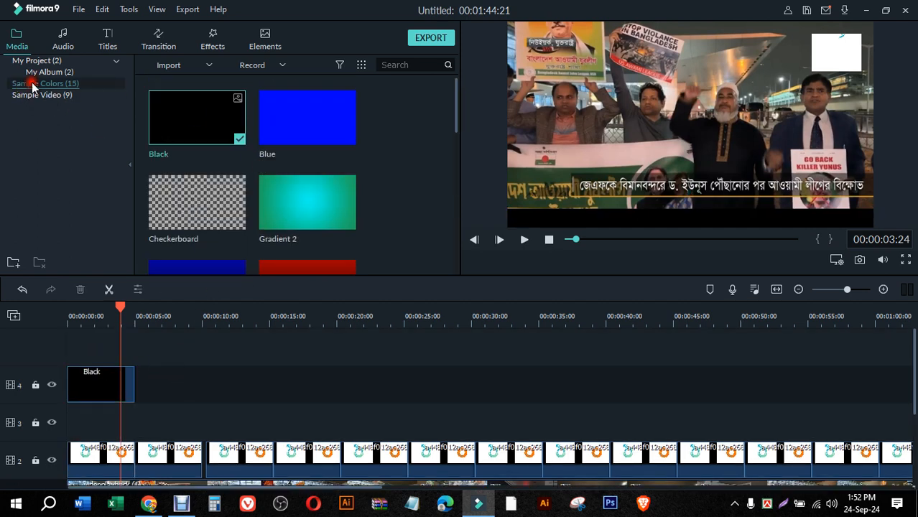
{"action": "scroll", "coordinate": [301, 189], "scroll_direction": "down", "scroll_amount": 5}
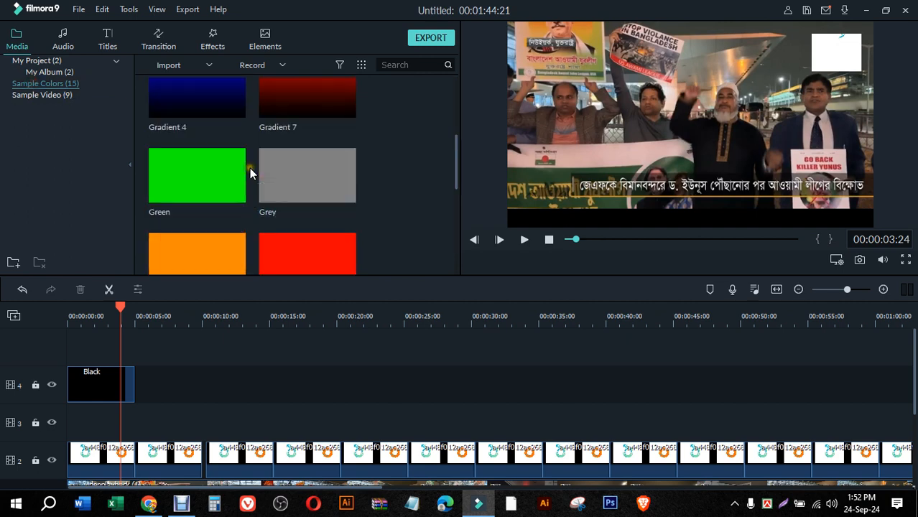
{"action": "scroll", "coordinate": [249, 170], "scroll_direction": "up", "scroll_amount": 3}
{"action": "scroll", "coordinate": [293, 172], "scroll_direction": "down", "scroll_amount": 3}
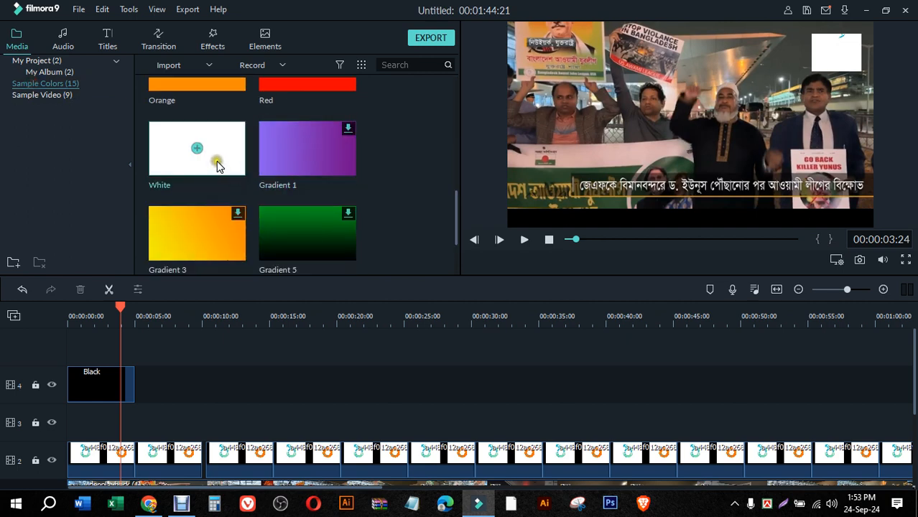
{"action": "left_click_drag", "start_coordinate": [217, 164], "coordinate": [68, 416]}
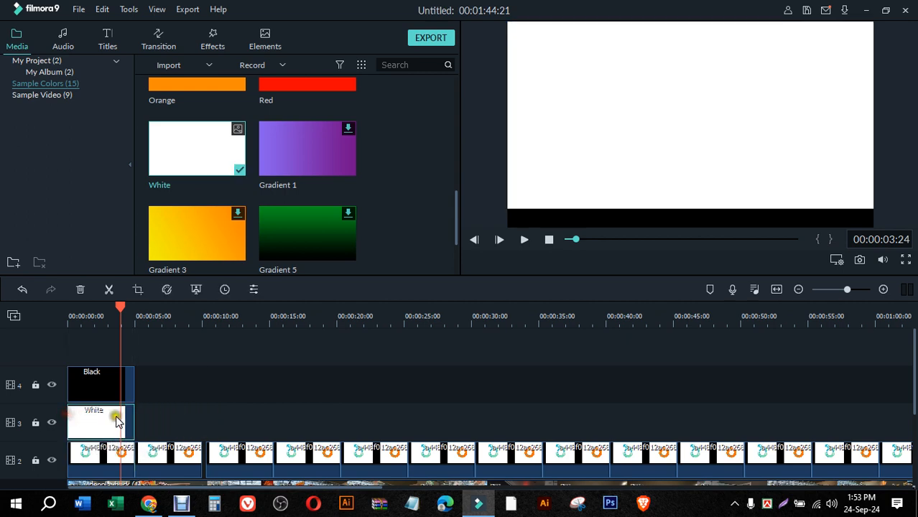
- Lower the White clip in the frame so only a thin white strip remains above the black bar
{"action": "left_click", "coordinate": [645, 105]}
{"action": "left_click_drag", "start_coordinate": [630, 49], "coordinate": [622, 216]}
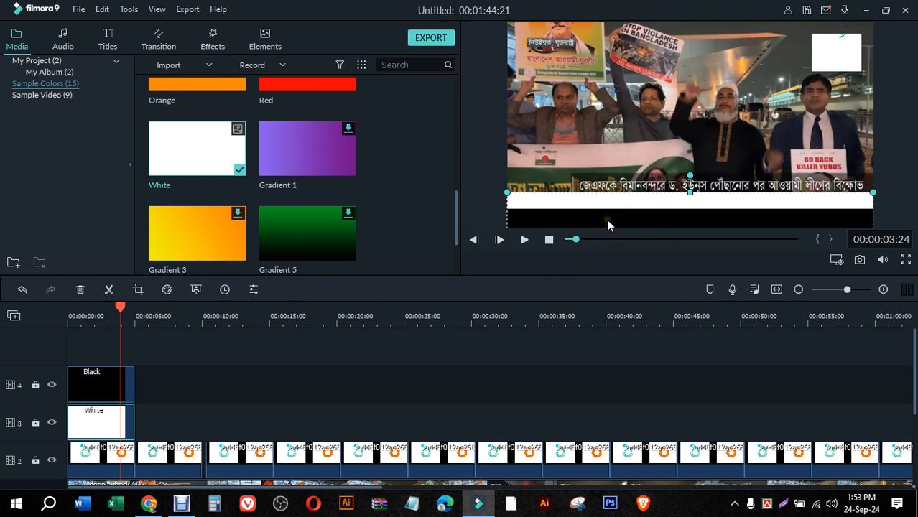
{"action": "left_click", "coordinate": [206, 400]}
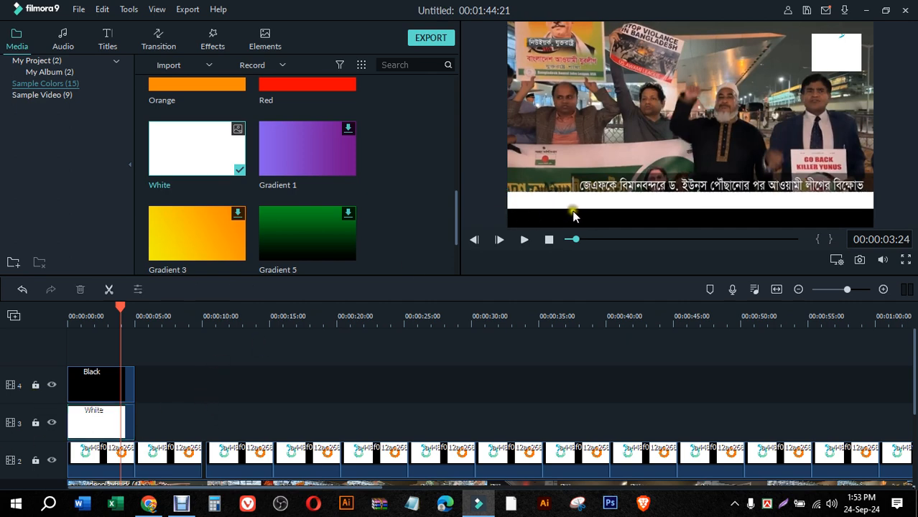
- Add the Gradient 7 sample color on a fifth track and shift it over the left end of the black bar
{"action": "scroll", "coordinate": [287, 184], "scroll_direction": "up", "scroll_amount": 3}
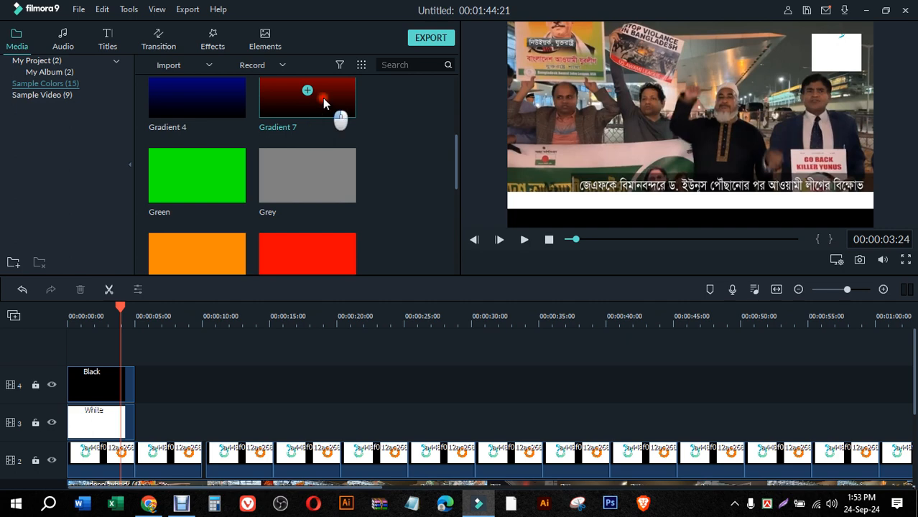
{"action": "left_click_drag", "start_coordinate": [323, 103], "coordinate": [97, 345]}
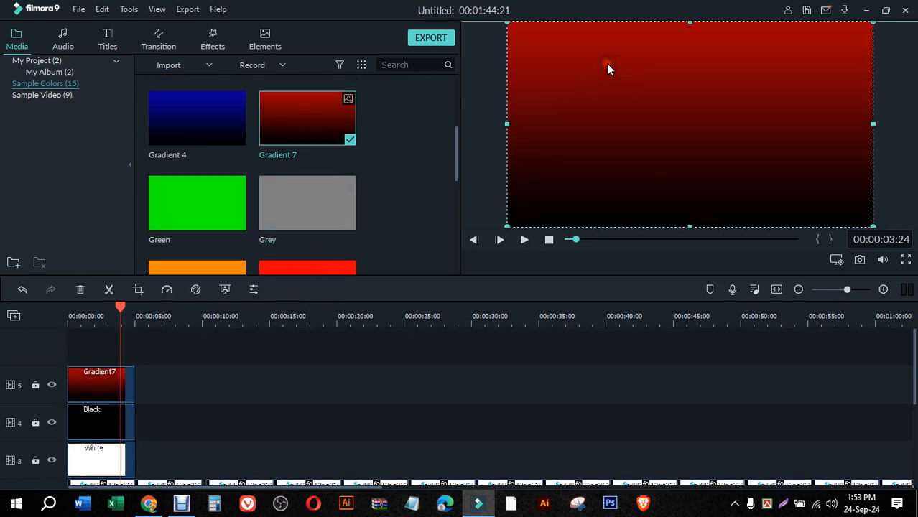
{"action": "left_click_drag", "start_coordinate": [736, 49], "coordinate": [572, 234]}
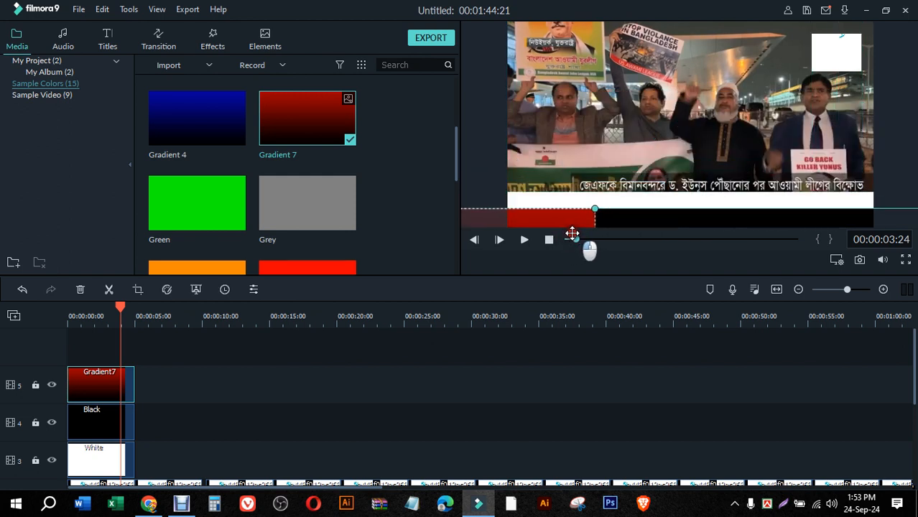
{"action": "left_click", "coordinate": [518, 385]}
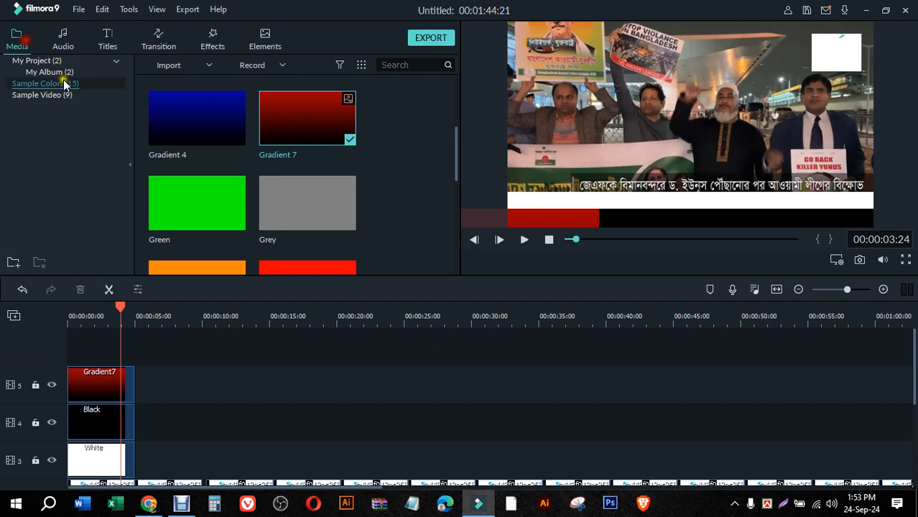
- Import 11250178_1235.png from the Desktop and place it at the start of a sixth track
{"action": "left_click", "coordinate": [37, 61]}
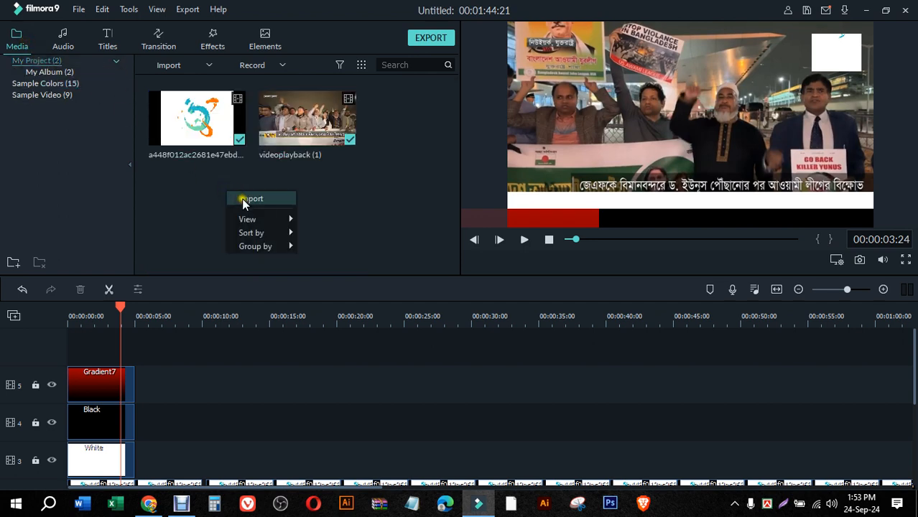
{"action": "left_click", "coordinate": [242, 198]}
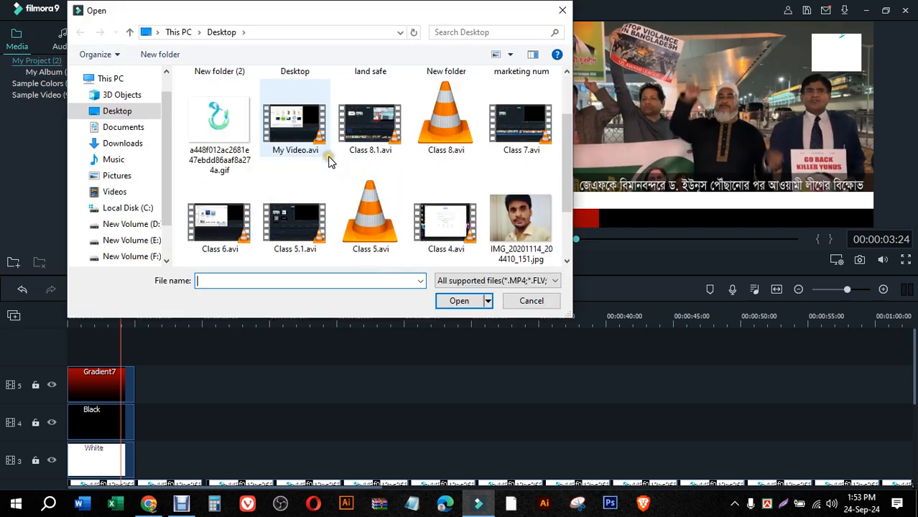
{"action": "scroll", "coordinate": [328, 161], "scroll_direction": "down", "scroll_amount": 2}
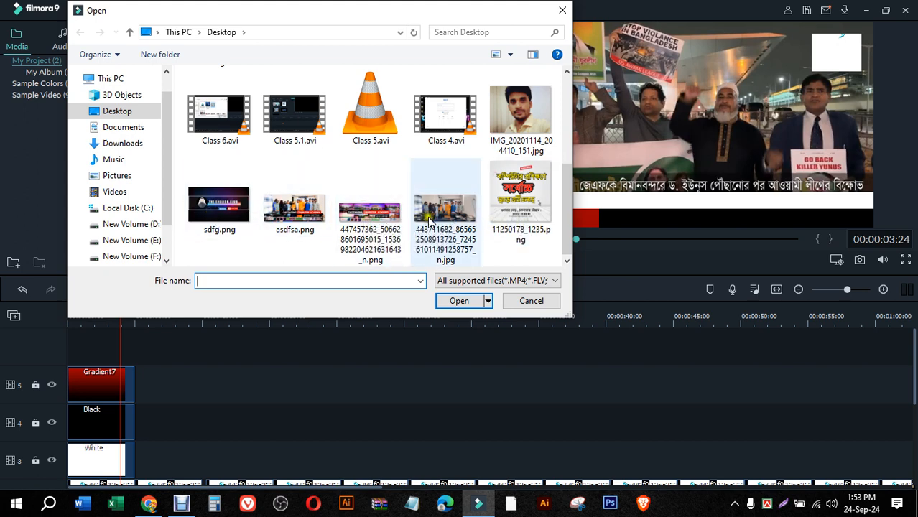
{"action": "left_click", "coordinate": [544, 199]}
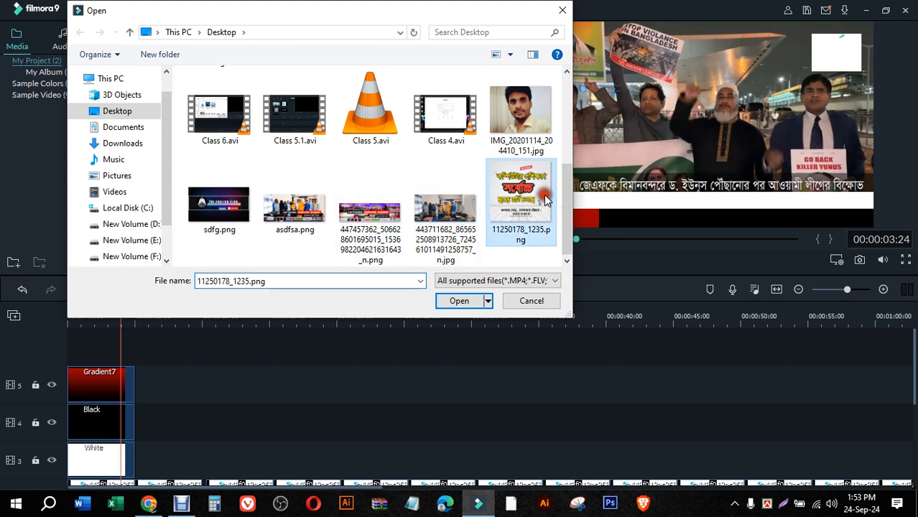
{"action": "left_click", "coordinate": [474, 300]}
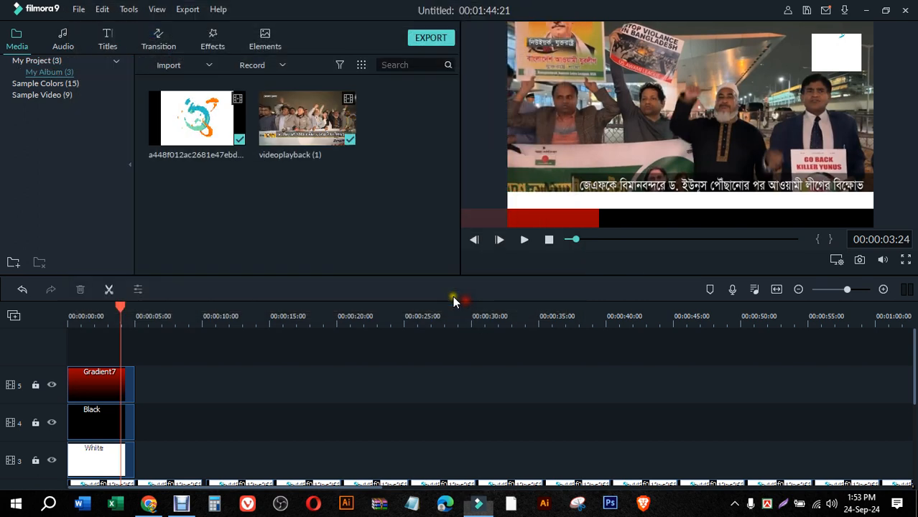
{"action": "left_click_drag", "start_coordinate": [224, 230], "coordinate": [57, 339]}
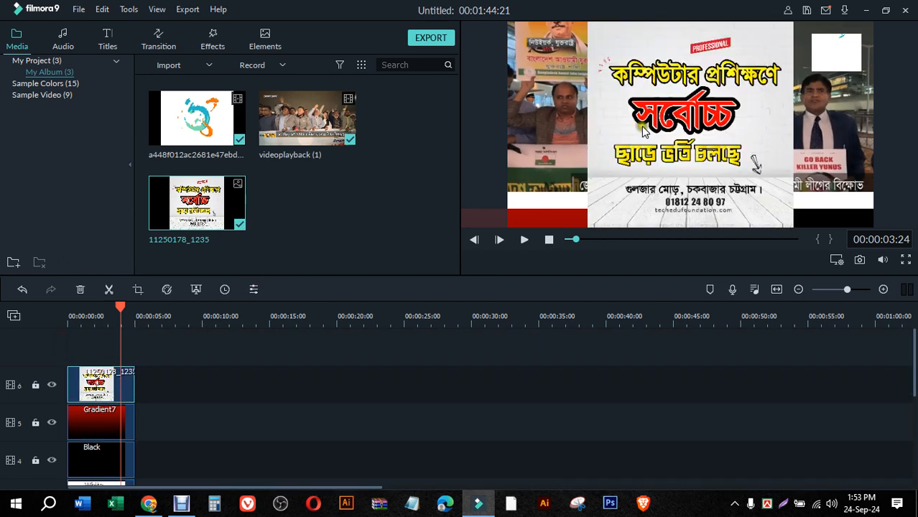
- Shrink the 11250178_1235 image to a small, slightly flattened box over the left end of the white bar, resting just above the red bar
{"action": "left_click", "coordinate": [777, 47]}
{"action": "left_click_drag", "start_coordinate": [792, 22], "coordinate": [657, 156]}
{"action": "left_click_drag", "start_coordinate": [628, 186], "coordinate": [558, 157]}
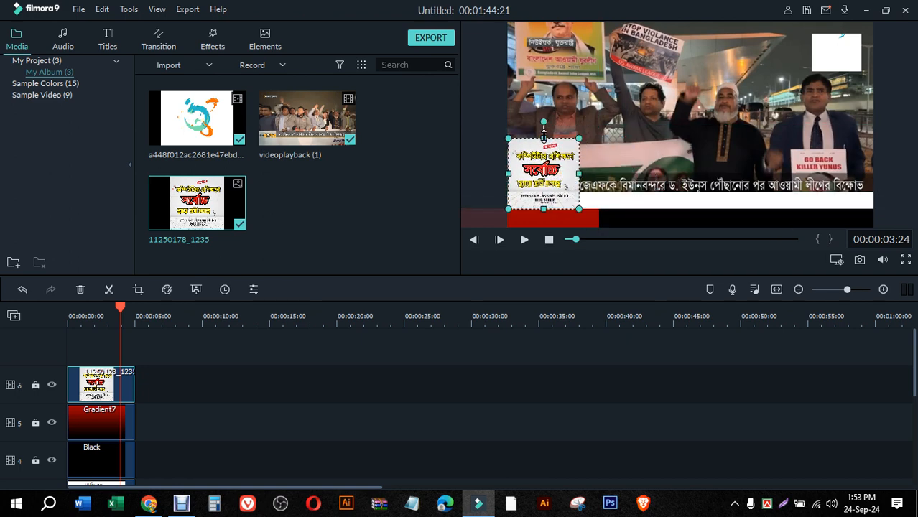
{"action": "left_click_drag", "start_coordinate": [541, 208], "coordinate": [539, 193]}
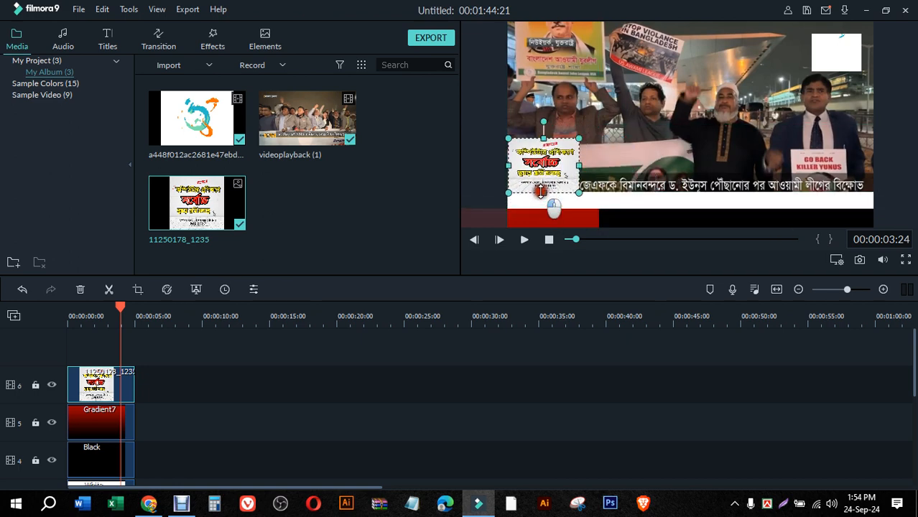
{"action": "mouse_move", "coordinate": [558, 163]}
{"action": "left_mouse_down"}
{"action": "mouse_move", "coordinate": [558, 182]}
{"action": "mouse_move", "coordinate": [564, 166]}
{"action": "left_mouse_up"}
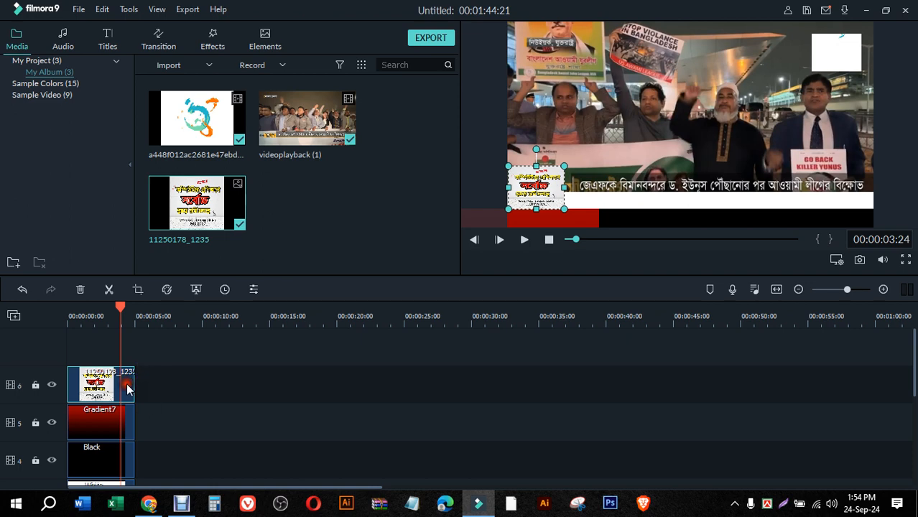
{"action": "mouse_move", "coordinate": [134, 383]}
{"action": "left_mouse_down"}
{"action": "mouse_move", "coordinate": [680, 385]}
{"action": "mouse_move", "coordinate": [134, 389]}
{"action": "left_mouse_up"}
{"action": "left_click", "coordinate": [377, 370]}
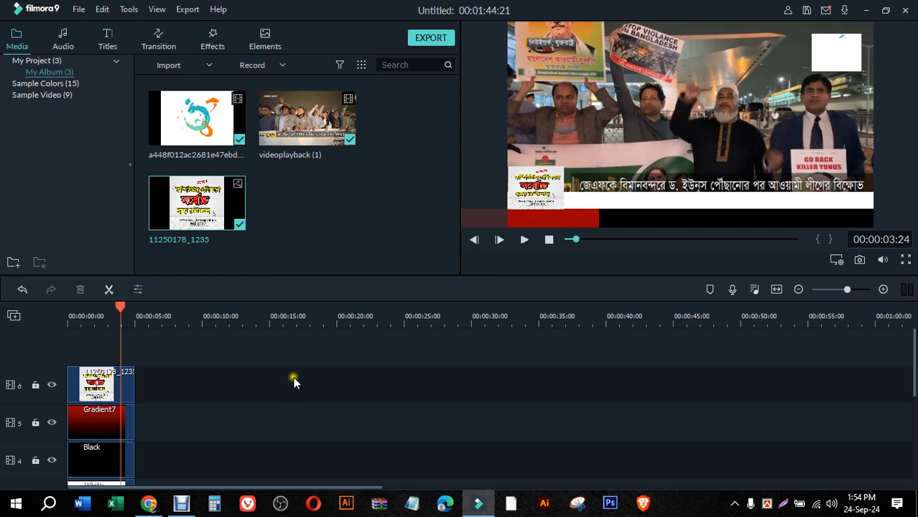
- Extend the White, Black, Gradient7 and 11250178_1235 clips together to the end of the main video
{"action": "scroll", "coordinate": [162, 385], "scroll_direction": "down", "scroll_amount": 2}
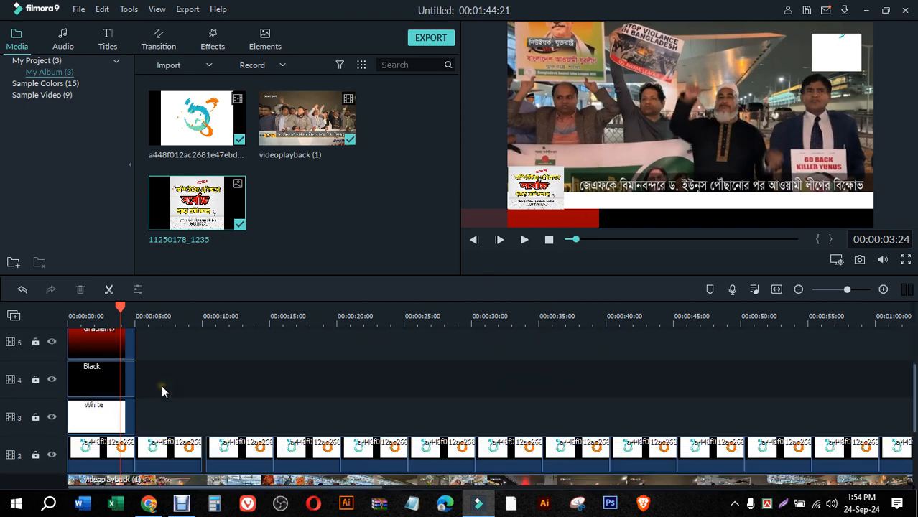
{"action": "scroll", "coordinate": [158, 378], "scroll_direction": "up", "scroll_amount": 1}
{"action": "left_click_drag", "start_coordinate": [158, 342], "coordinate": [141, 438]}
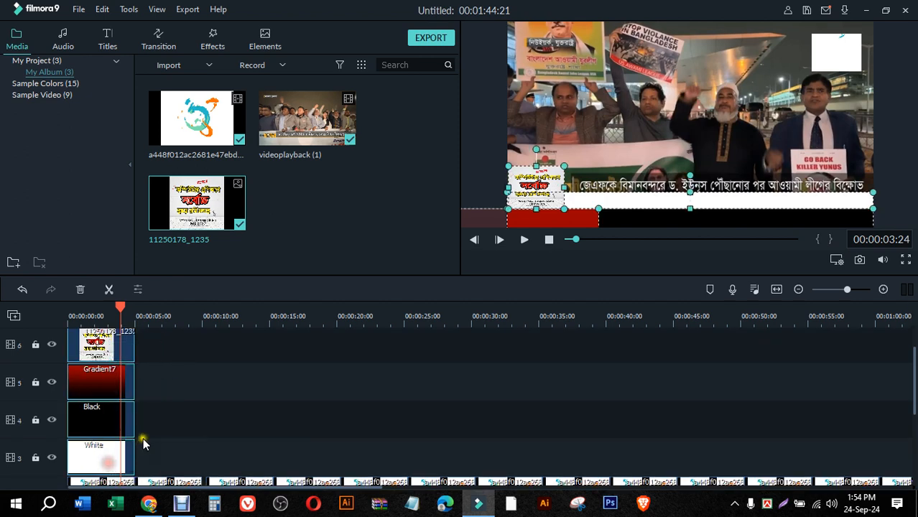
{"action": "left_click_drag", "start_coordinate": [146, 356], "coordinate": [120, 436]}
{"action": "left_click_drag", "start_coordinate": [135, 403], "coordinate": [871, 410]}
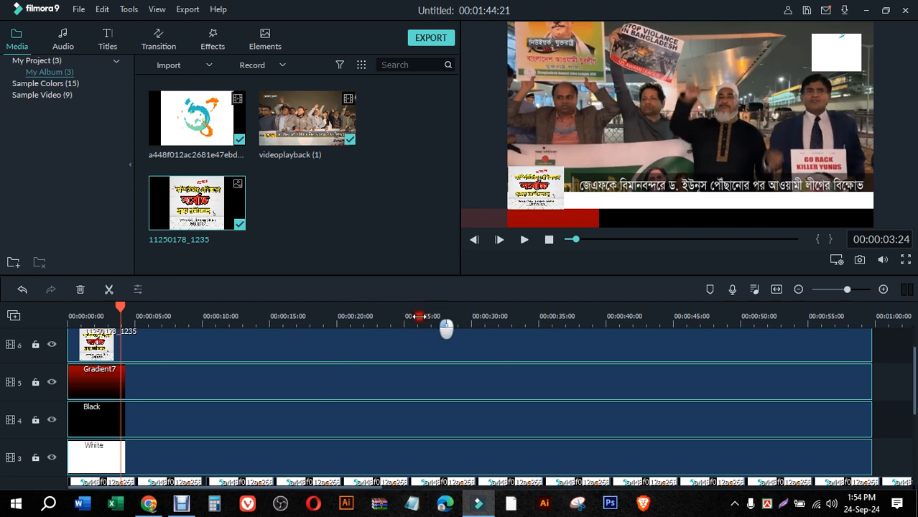
{"action": "scroll", "coordinate": [446, 328], "scroll_direction": "down", "scroll_amount": 4}
{"action": "scroll", "coordinate": [420, 357], "scroll_direction": "down", "scroll_amount": 1}
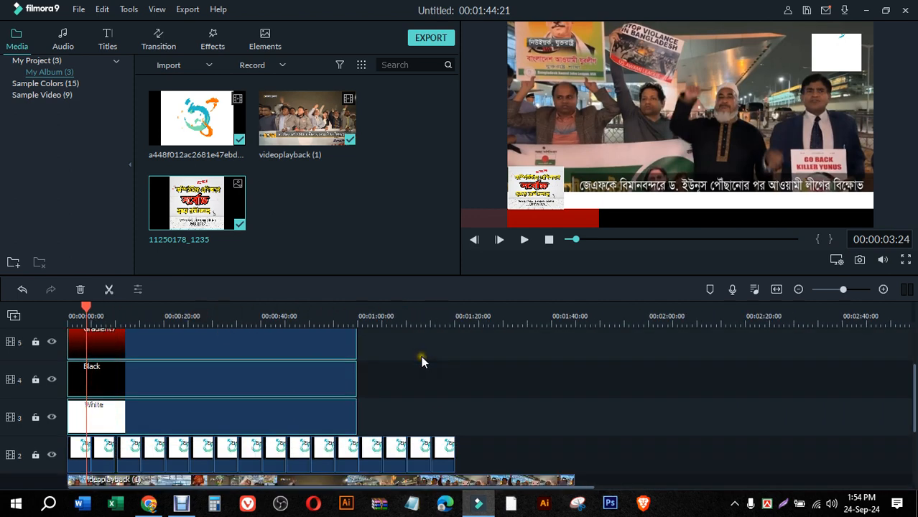
{"action": "left_click_drag", "start_coordinate": [358, 380], "coordinate": [578, 381]}
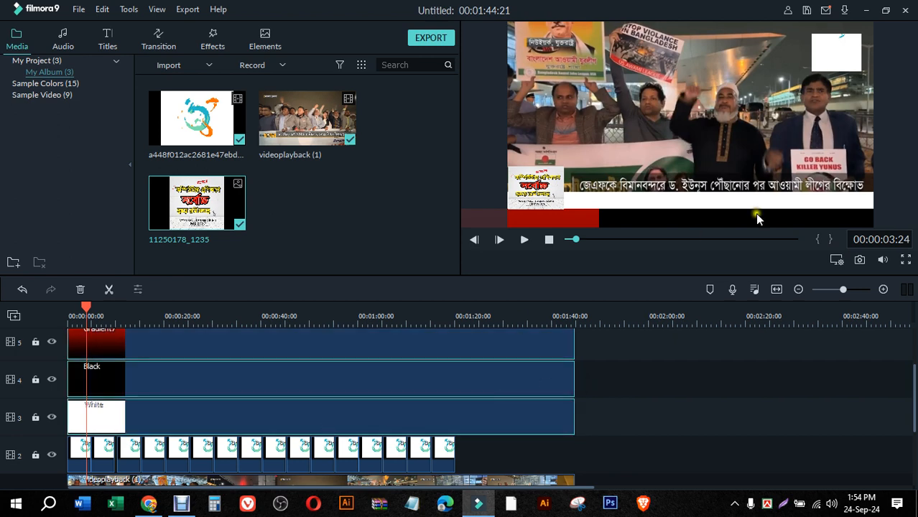
{"action": "scroll", "coordinate": [274, 421], "scroll_direction": "up", "scroll_amount": 2}
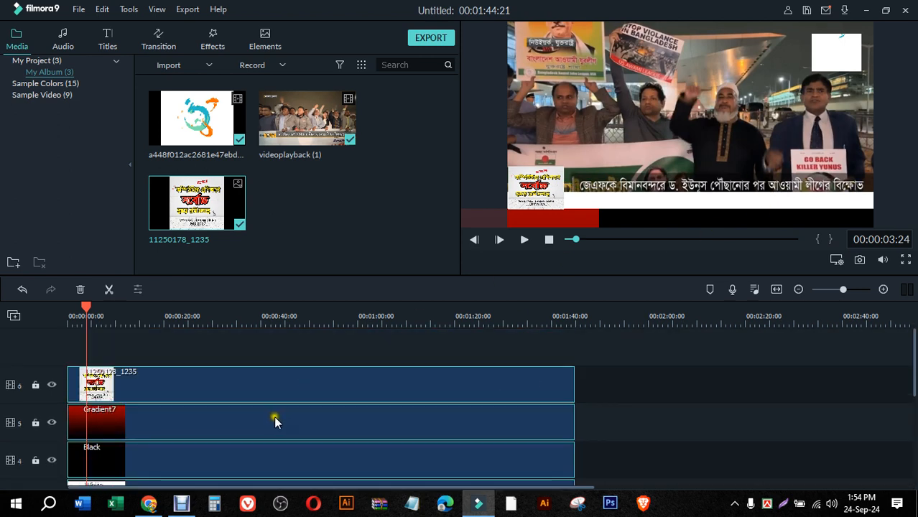
{"action": "left_click", "coordinate": [169, 345]}
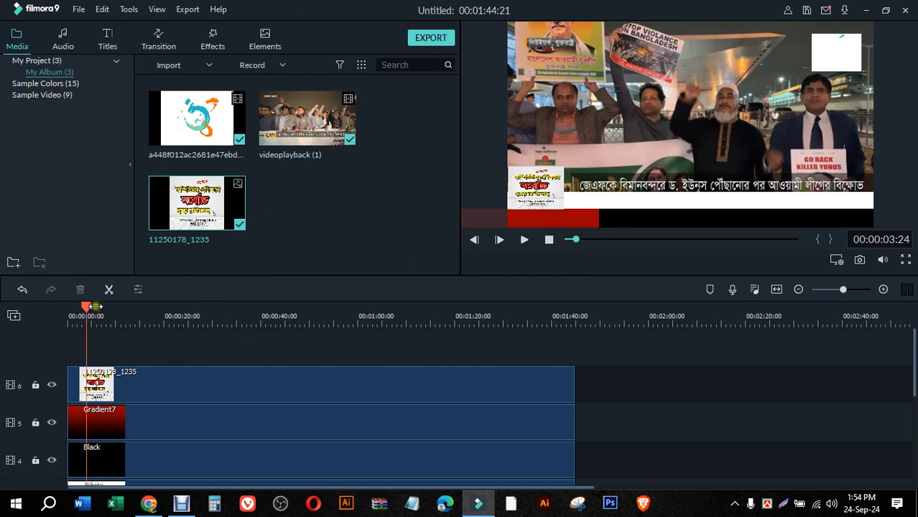
- Return the playhead to the project start and add the Title 39 preset at the start of a seventh track
{"action": "left_click_drag", "start_coordinate": [94, 306], "coordinate": [84, 324]}
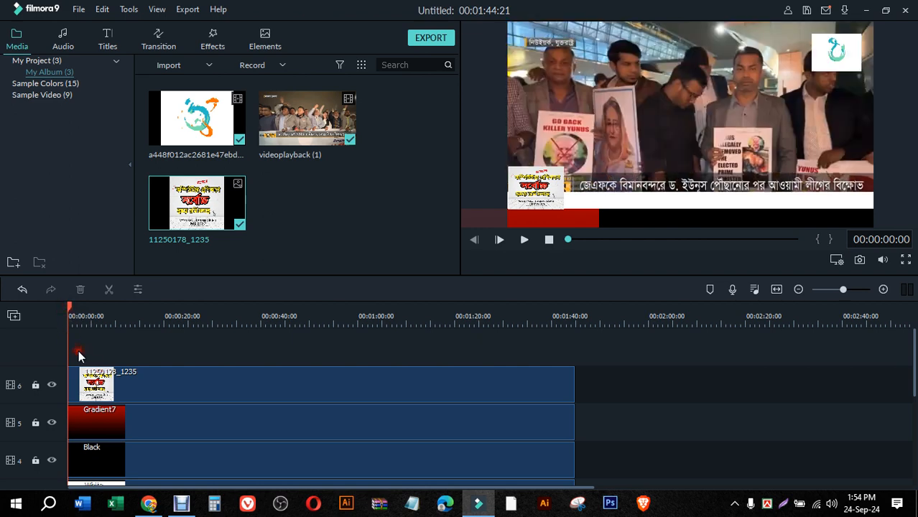
{"action": "left_click", "coordinate": [109, 40]}
{"action": "left_click", "coordinate": [32, 72]}
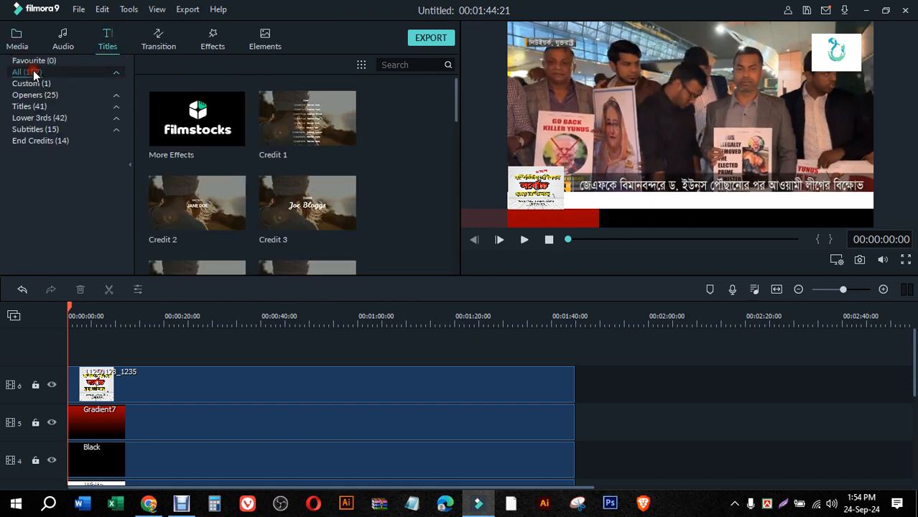
{"action": "scroll", "coordinate": [306, 226], "scroll_direction": "down", "scroll_amount": 3}
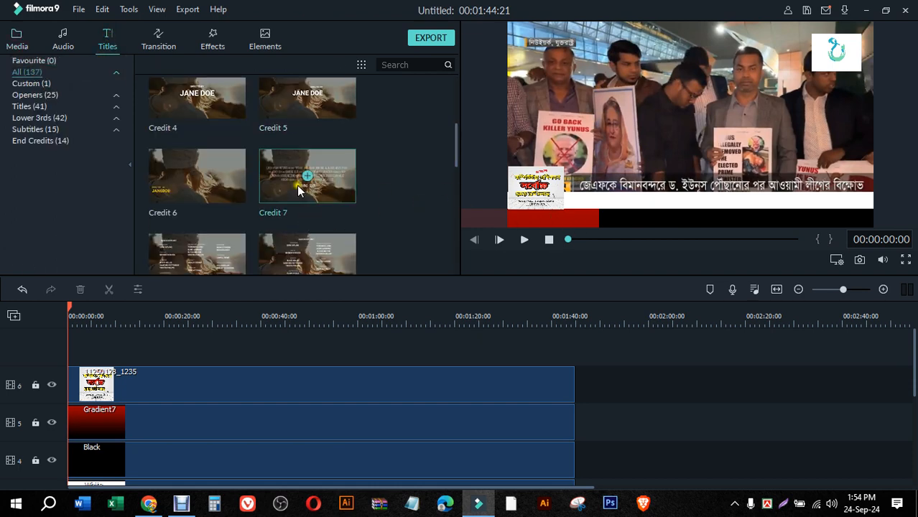
{"action": "scroll", "coordinate": [233, 192], "scroll_direction": "down", "scroll_amount": 6}
{"action": "scroll", "coordinate": [231, 191], "scroll_direction": "down", "scroll_amount": 15}
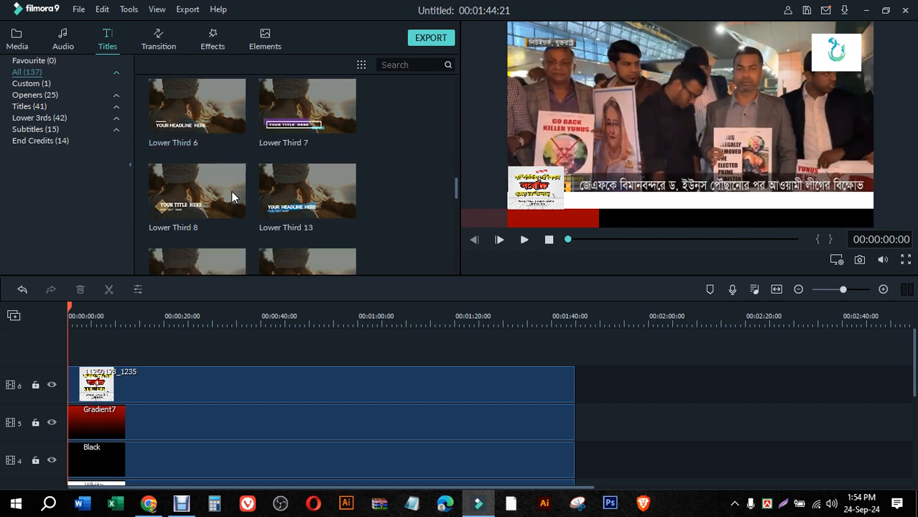
{"action": "scroll", "coordinate": [231, 191], "scroll_direction": "down", "scroll_amount": 10}
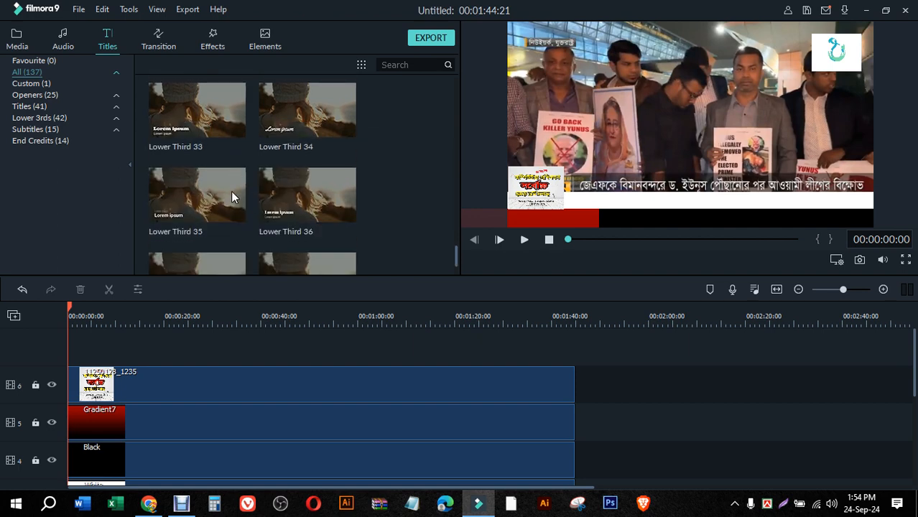
{"action": "scroll", "coordinate": [231, 191], "scroll_direction": "down", "scroll_amount": 5}
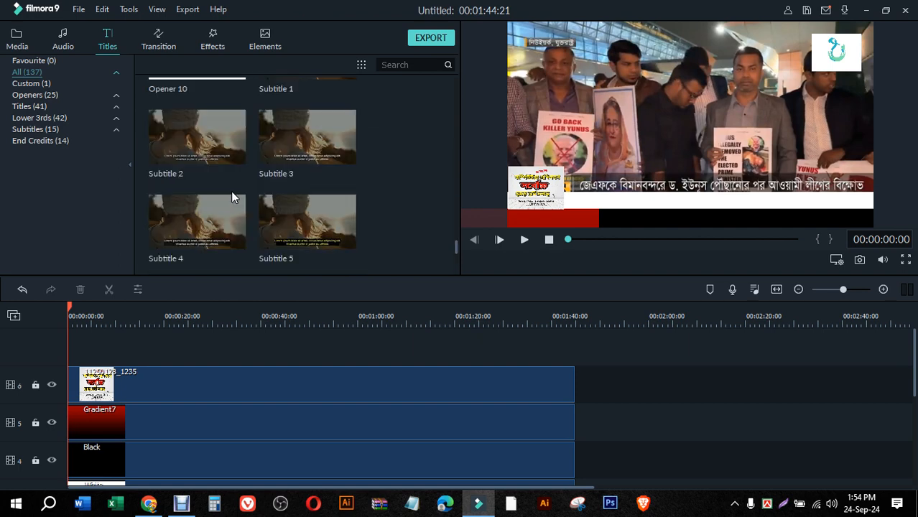
{"action": "scroll", "coordinate": [230, 191], "scroll_direction": "down", "scroll_amount": 5}
{"action": "scroll", "coordinate": [231, 191], "scroll_direction": "down", "scroll_amount": 5}
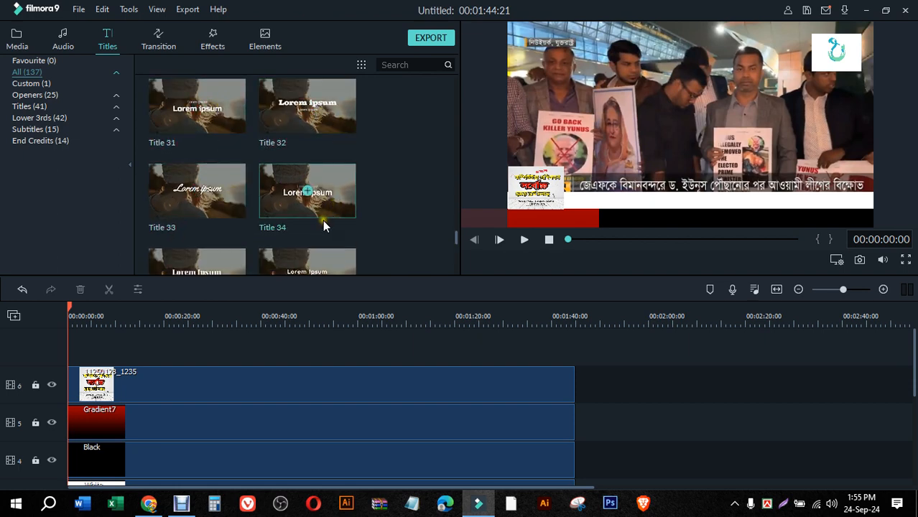
{"action": "scroll", "coordinate": [323, 226], "scroll_direction": "down", "scroll_amount": 3}
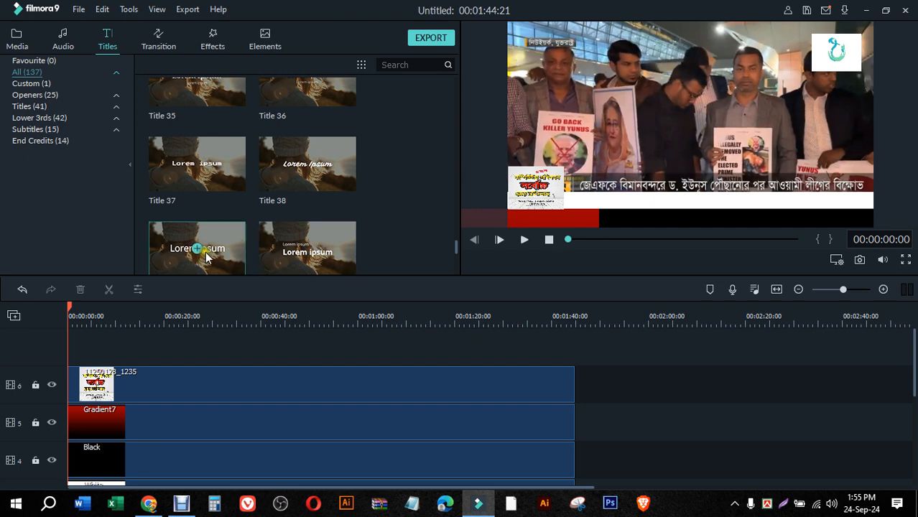
{"action": "left_click_drag", "start_coordinate": [213, 260], "coordinate": [71, 348]}
- Open the Title 39 clip for editing and select its "Lorem ipsum" placeholder text
{"action": "double_click", "coordinate": [86, 386]}
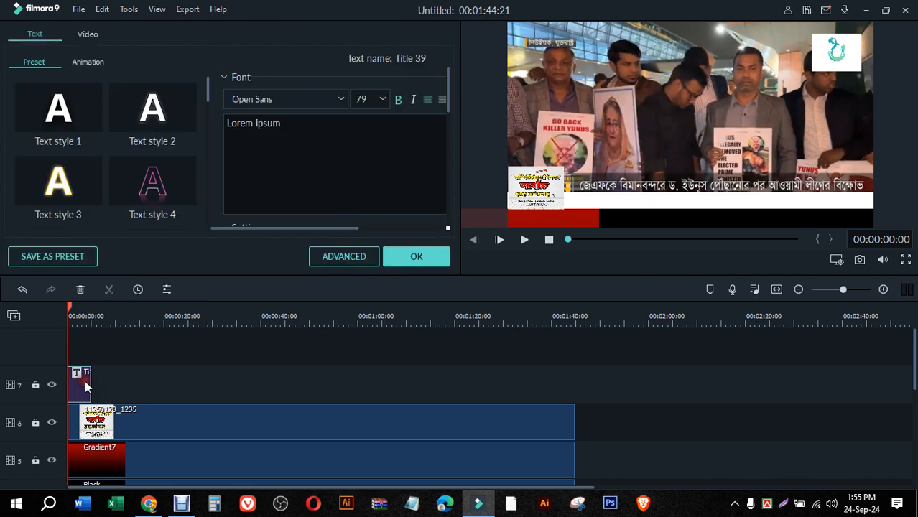
{"action": "left_click_drag", "start_coordinate": [300, 129], "coordinate": [119, 128]}
{"action": "left_click_drag", "start_coordinate": [330, 139], "coordinate": [150, 126]}
- Switch to Chrome and examine the title and expanded description of the SOMOY TV live stream on YouTube
{"action": "left_click", "coordinate": [149, 503]}
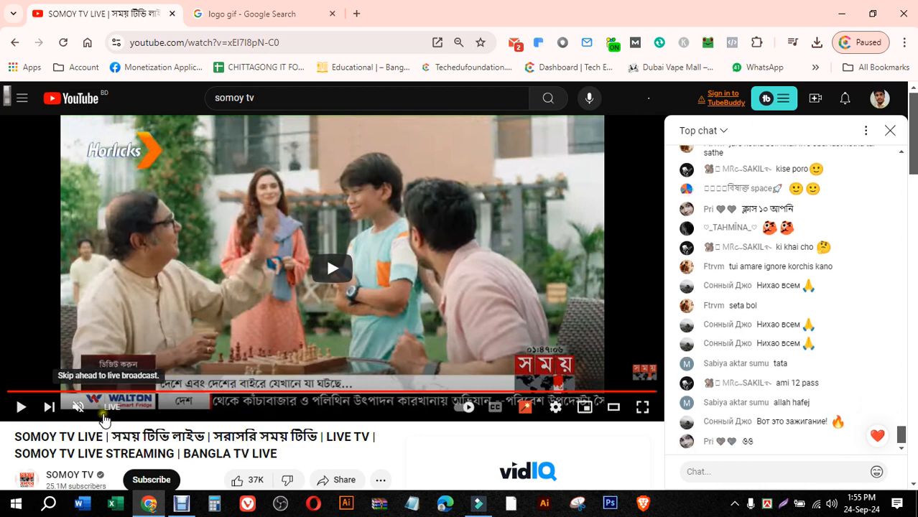
{"action": "left_click", "coordinate": [128, 437]}
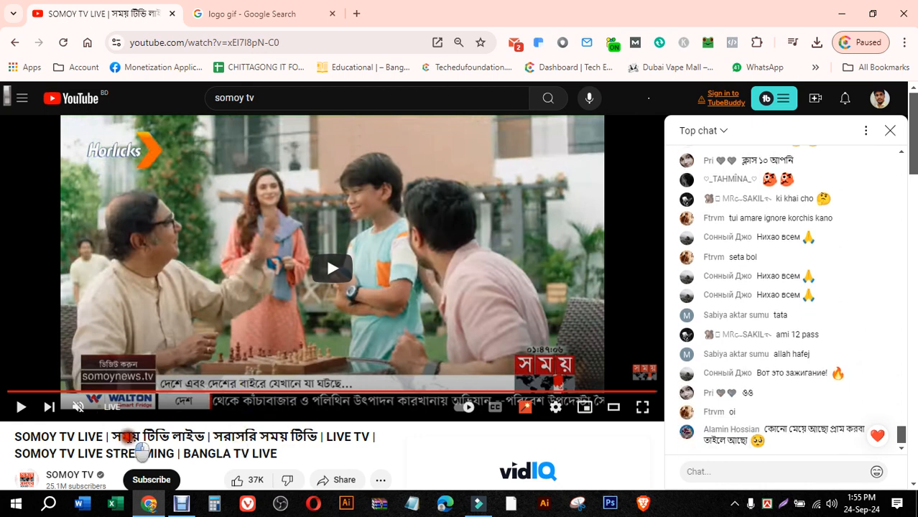
{"action": "left_click_drag", "start_coordinate": [15, 437], "coordinate": [130, 436]}
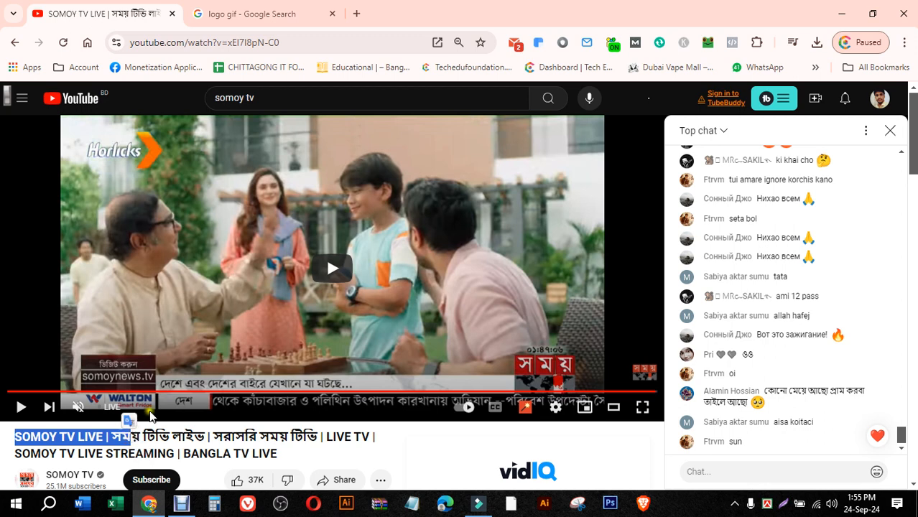
{"action": "left_click_drag", "start_coordinate": [245, 436], "coordinate": [364, 436]}
{"action": "left_click", "coordinate": [364, 436]}
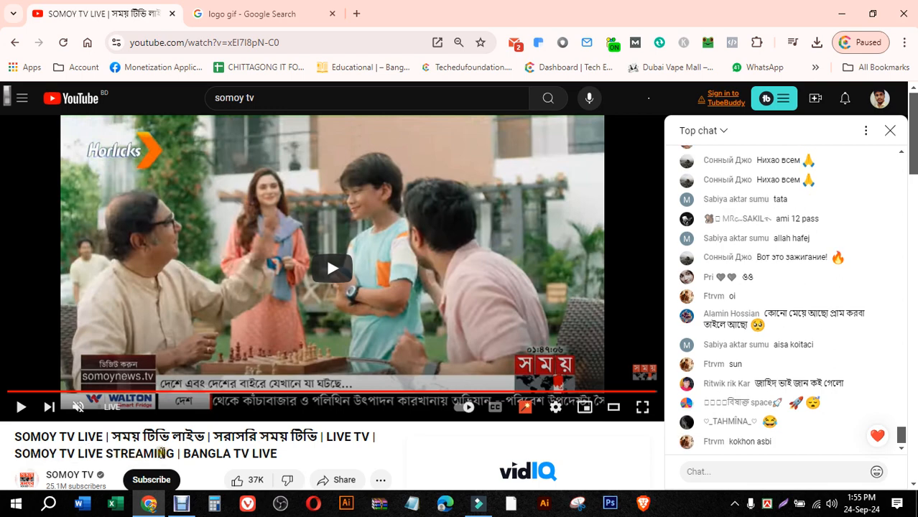
{"action": "scroll", "coordinate": [209, 441], "scroll_direction": "down", "scroll_amount": 3}
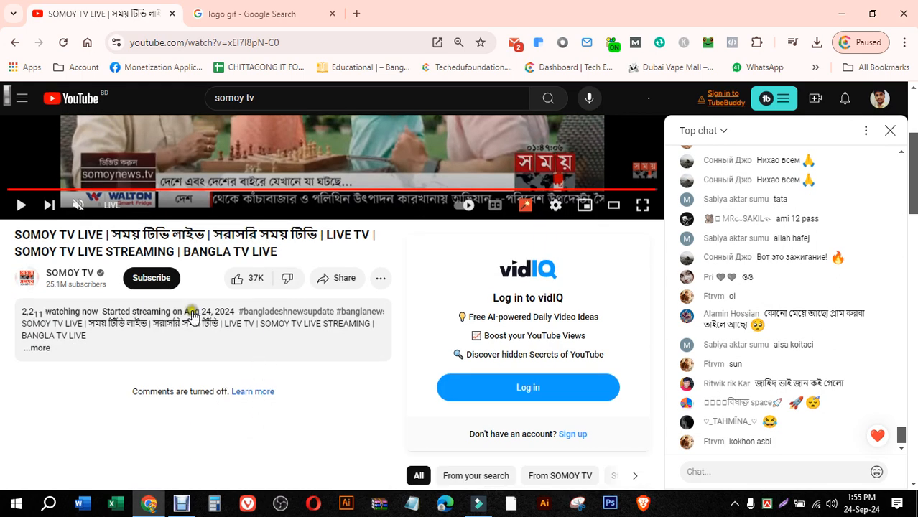
{"action": "left_click", "coordinate": [42, 349]}
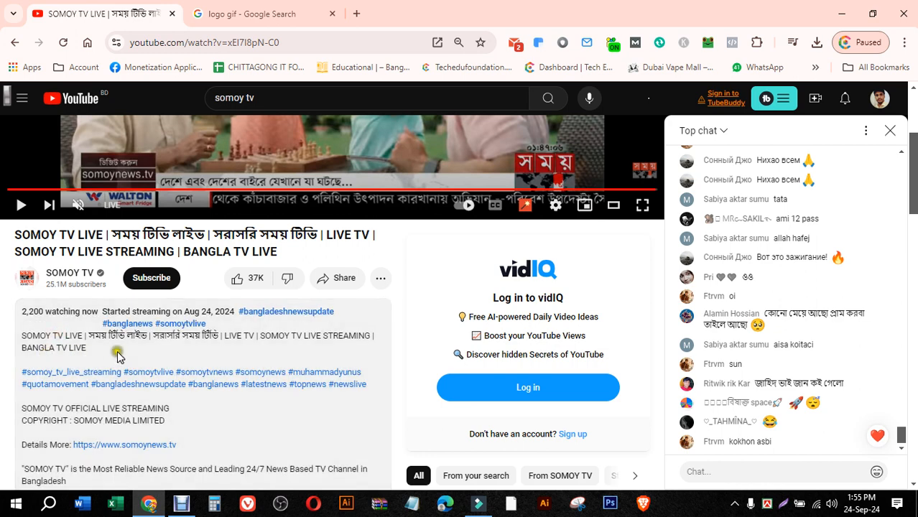
{"action": "scroll", "coordinate": [129, 347], "scroll_direction": "up", "scroll_amount": 3}
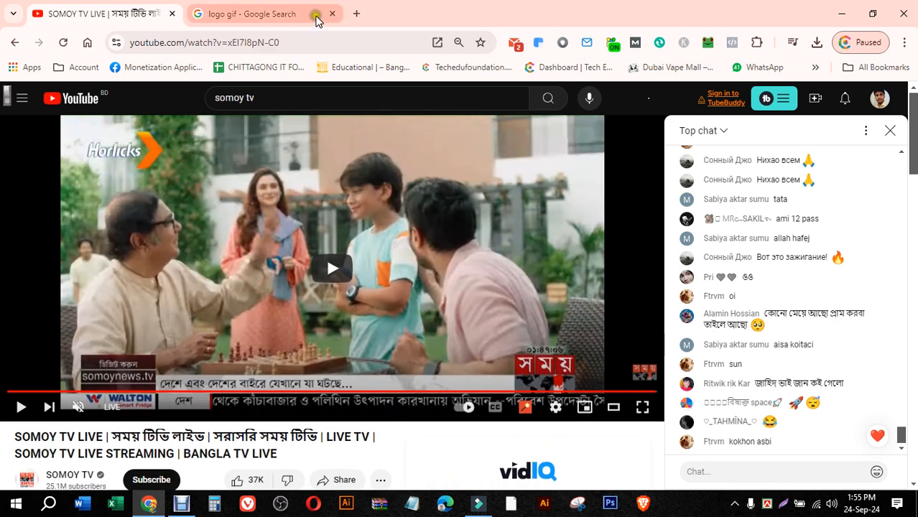
- Search Google Images for "braking news" and preview the Adobe Stock Breaking News banner
{"action": "left_click", "coordinate": [278, 14]}
{"action": "triple_click", "coordinate": [123, 97]}
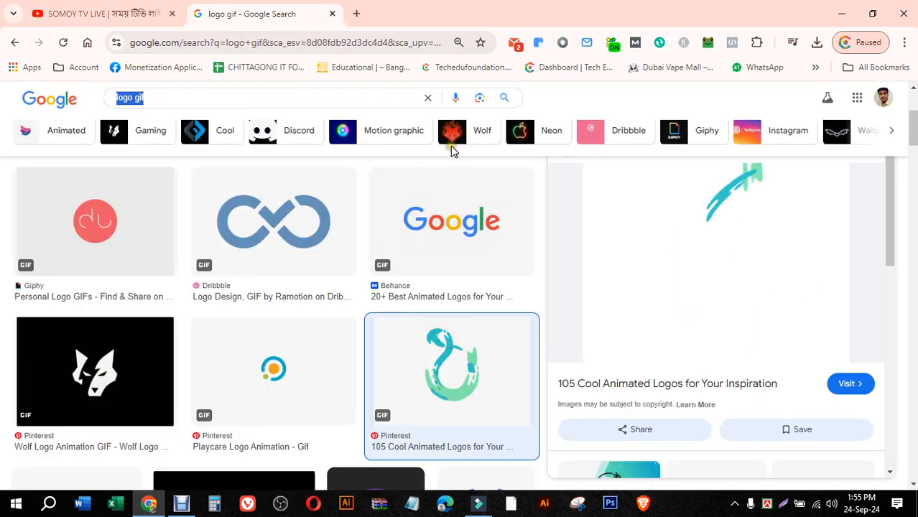
{"action": "type", "text": "Bra"}
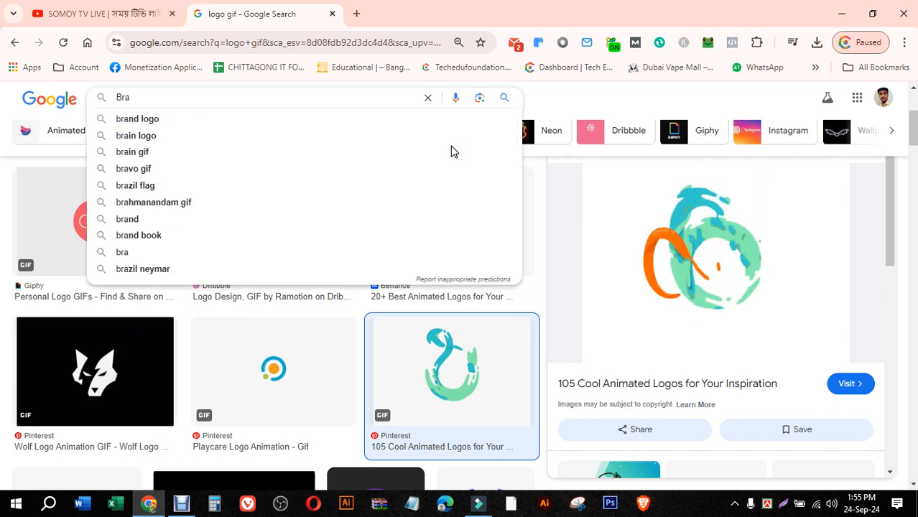
{"action": "type", "text": "king M"}
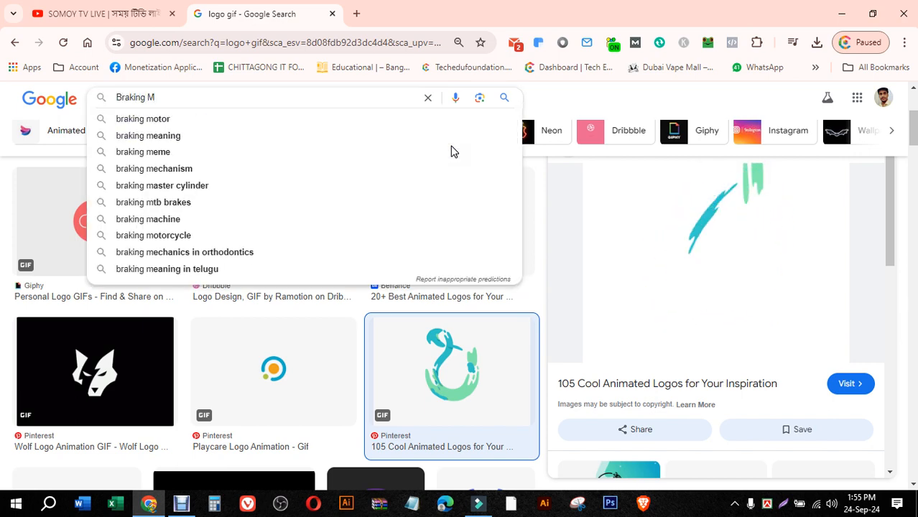
{"action": "key", "text": "BackSpace"}
{"action": "type", "text": "ne"}
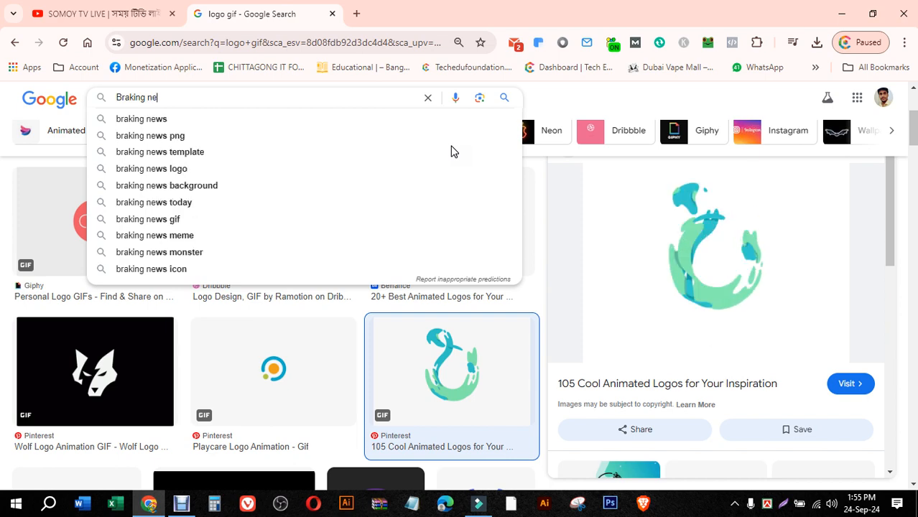
{"action": "type", "text": "ws"}
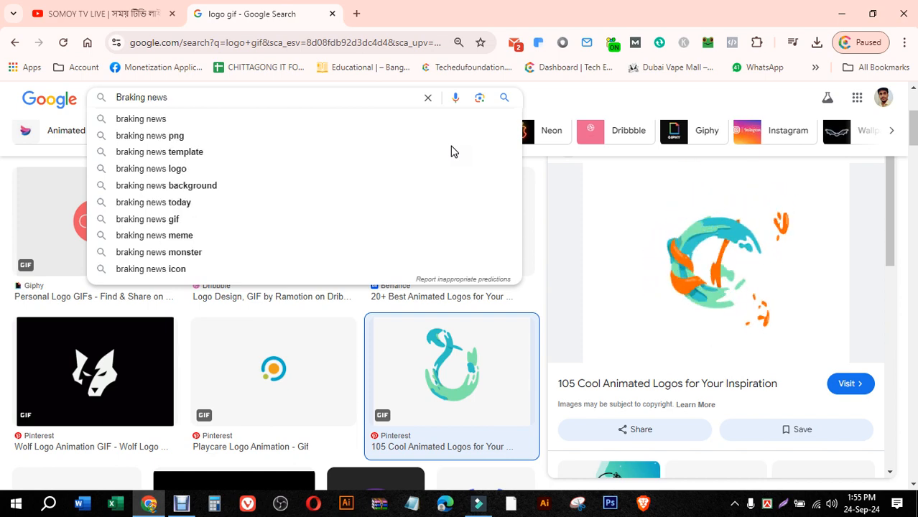
{"action": "left_click", "coordinate": [183, 119]}
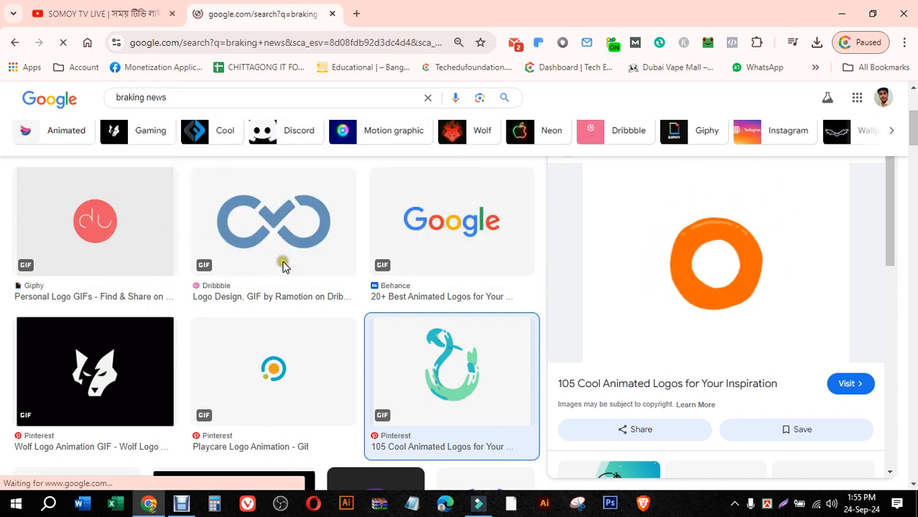
{"action": "scroll", "coordinate": [483, 342], "scroll_direction": "down", "scroll_amount": 2}
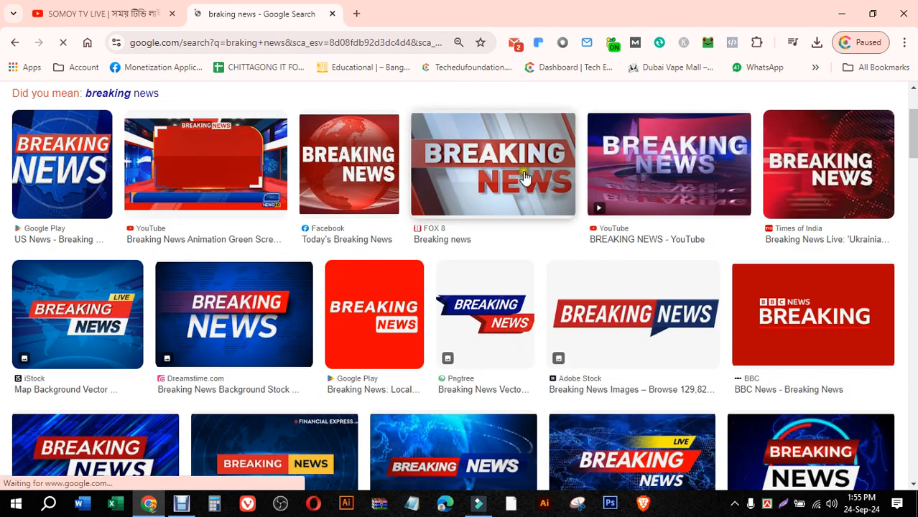
{"action": "left_click", "coordinate": [645, 323]}
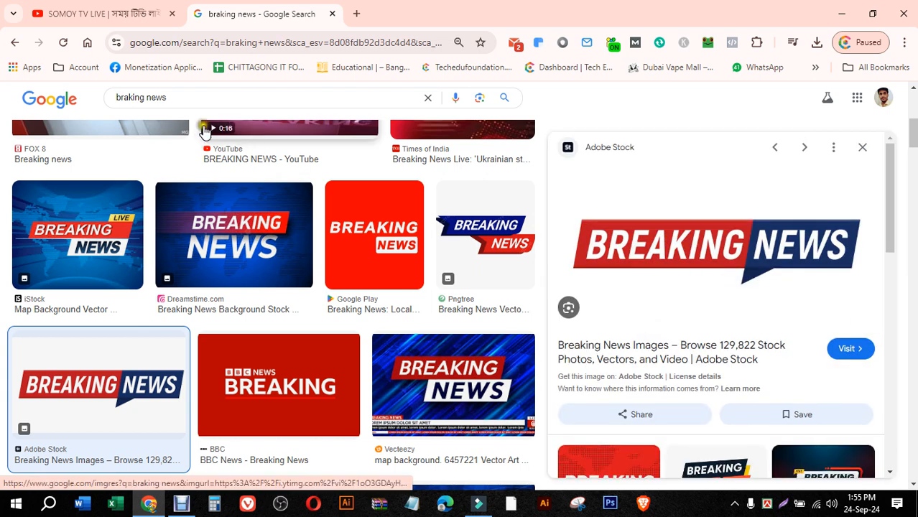
- Refine the image search to "braking news png"
{"action": "left_click", "coordinate": [204, 95]}
{"action": "type", "text": "png"}
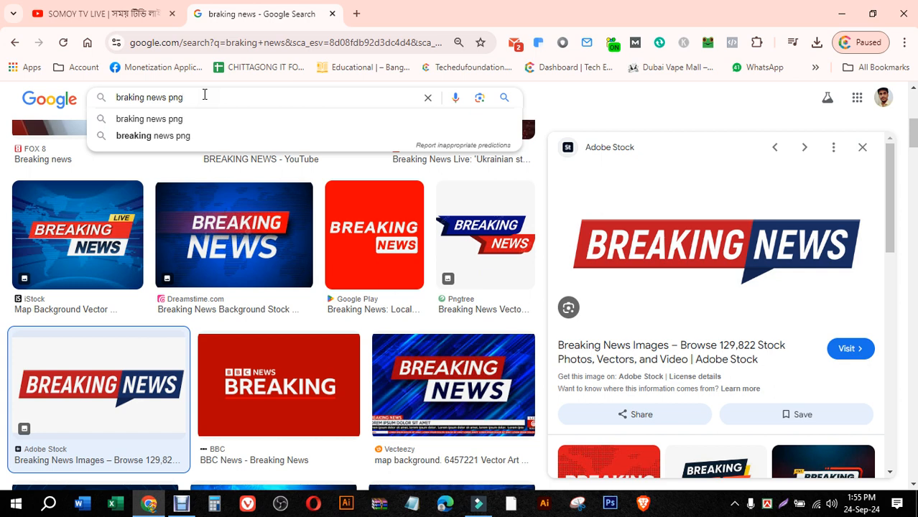
{"action": "left_click", "coordinate": [506, 98]}
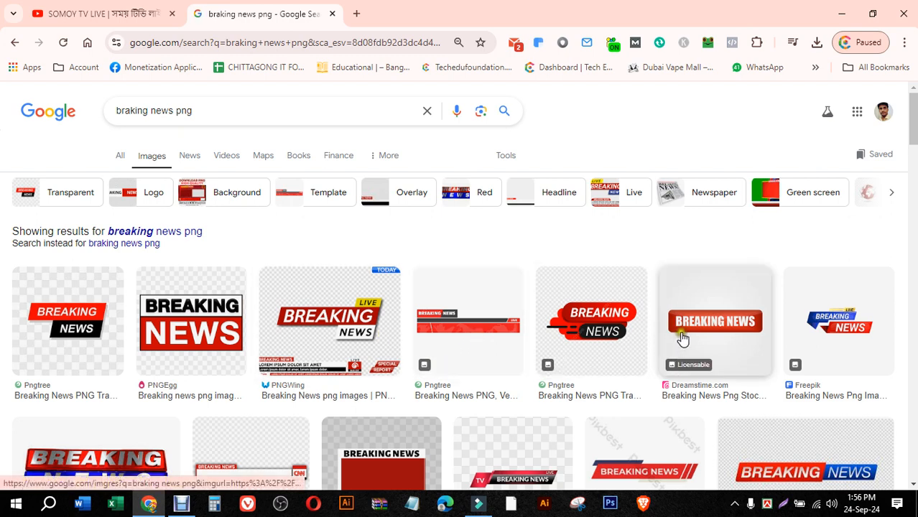
- Switch to the corrected "breaking news png" results, compare several previews and open the dark Freepik image reading "World Current Report"
{"action": "left_click", "coordinate": [603, 324]}
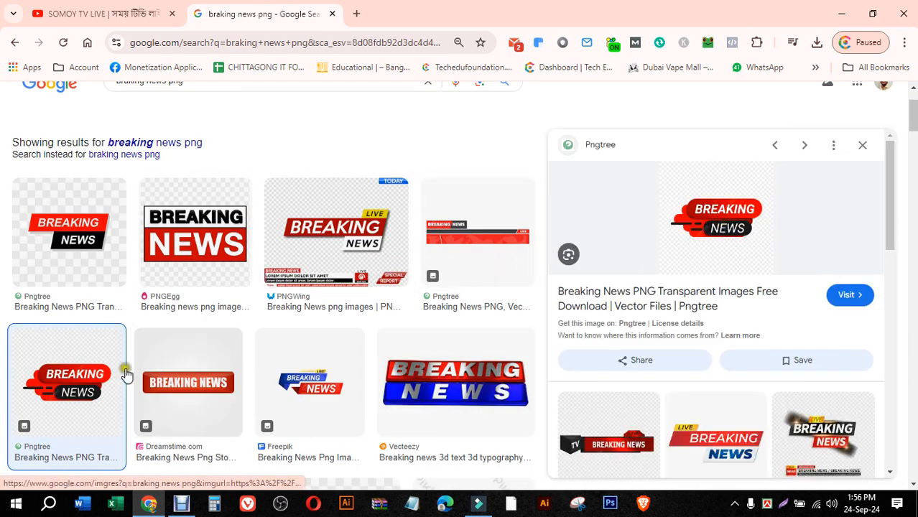
{"action": "left_click", "coordinate": [336, 386]}
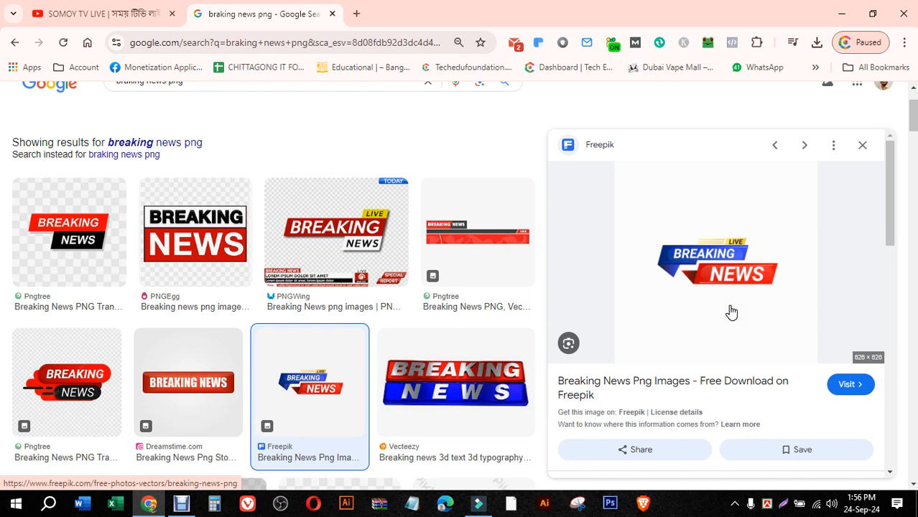
{"action": "scroll", "coordinate": [730, 312], "scroll_direction": "down", "scroll_amount": 2}
{"action": "scroll", "coordinate": [719, 308], "scroll_direction": "up", "scroll_amount": 1}
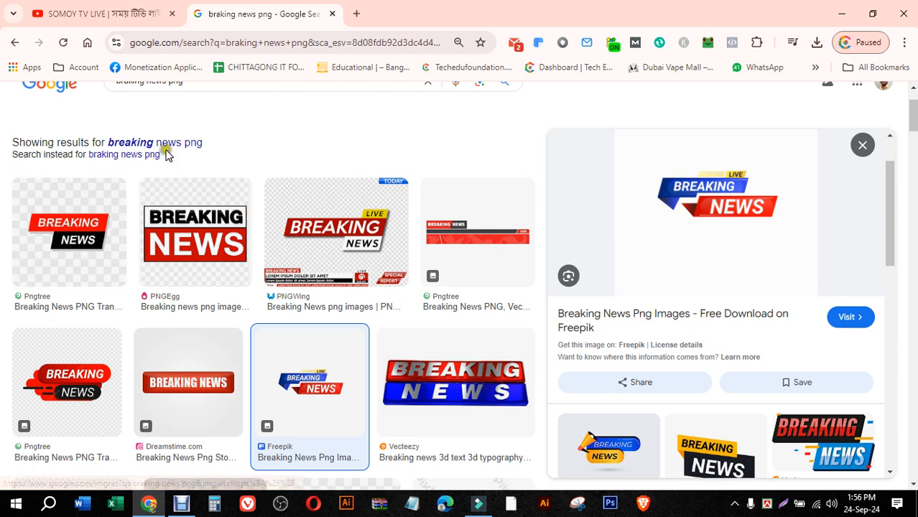
{"action": "scroll", "coordinate": [165, 155], "scroll_direction": "down", "scroll_amount": 1}
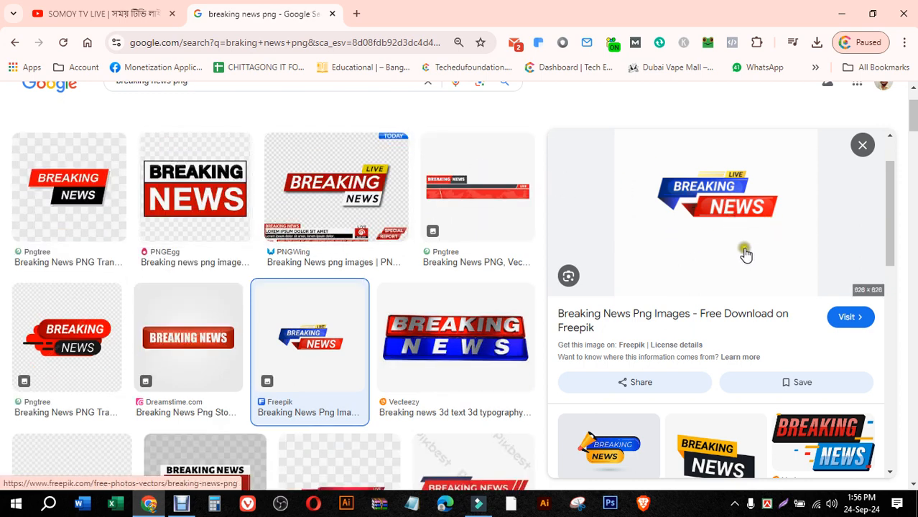
{"action": "scroll", "coordinate": [779, 435], "scroll_direction": "down", "scroll_amount": 3}
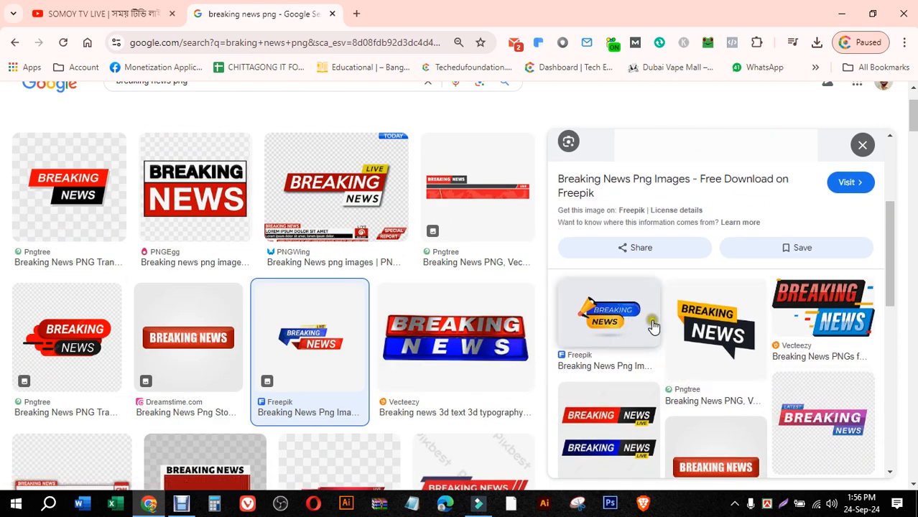
{"action": "left_click", "coordinate": [609, 319]}
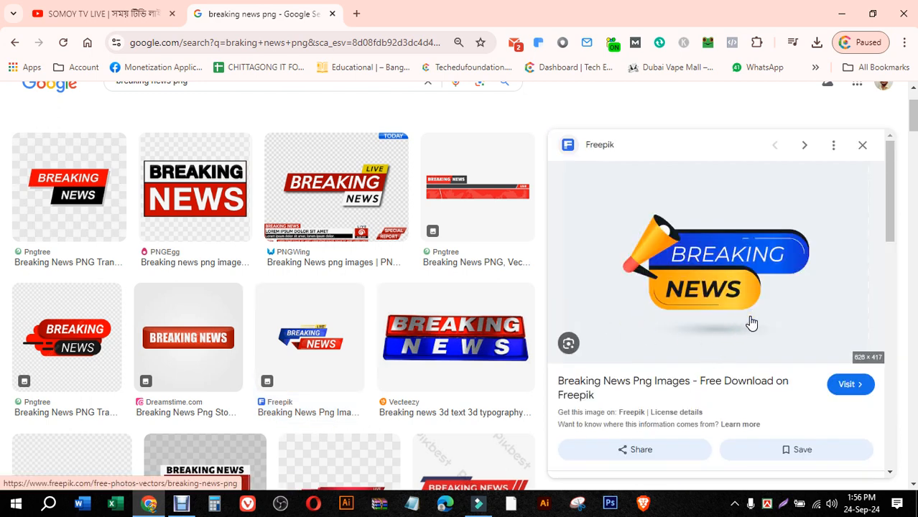
{"action": "scroll", "coordinate": [751, 323], "scroll_direction": "down", "scroll_amount": 4}
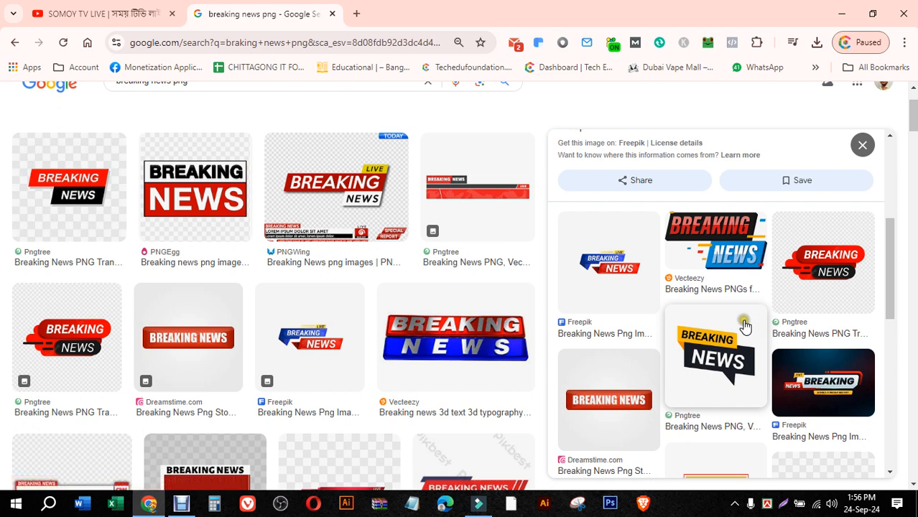
{"action": "left_click", "coordinate": [805, 379]}
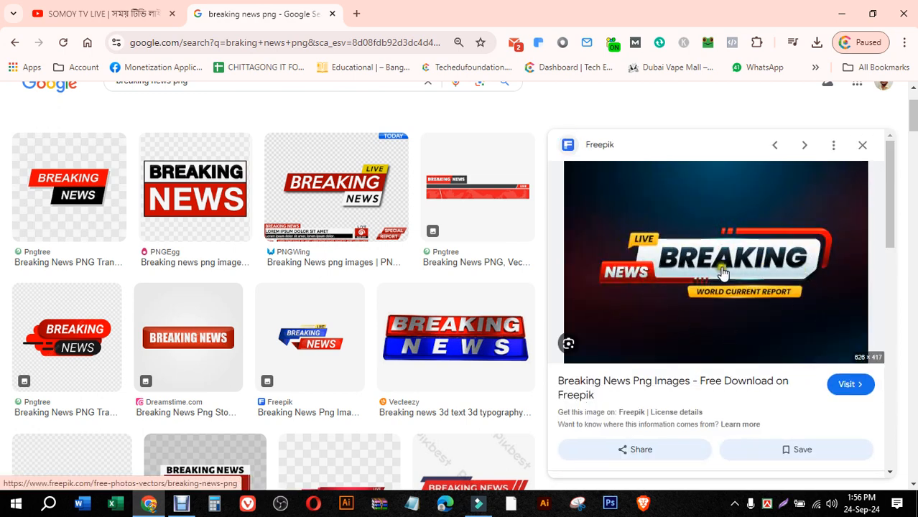
- Save the previewed Freepik image to the Desktop as gradient-breaking-news-logo-design_23-2151180705.avif
{"action": "right_click", "coordinate": [698, 242]}
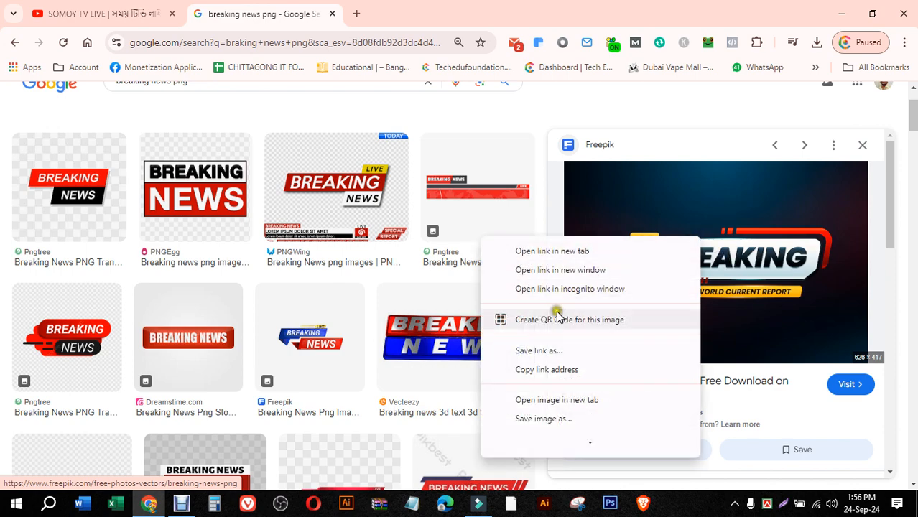
{"action": "left_click", "coordinate": [543, 424]}
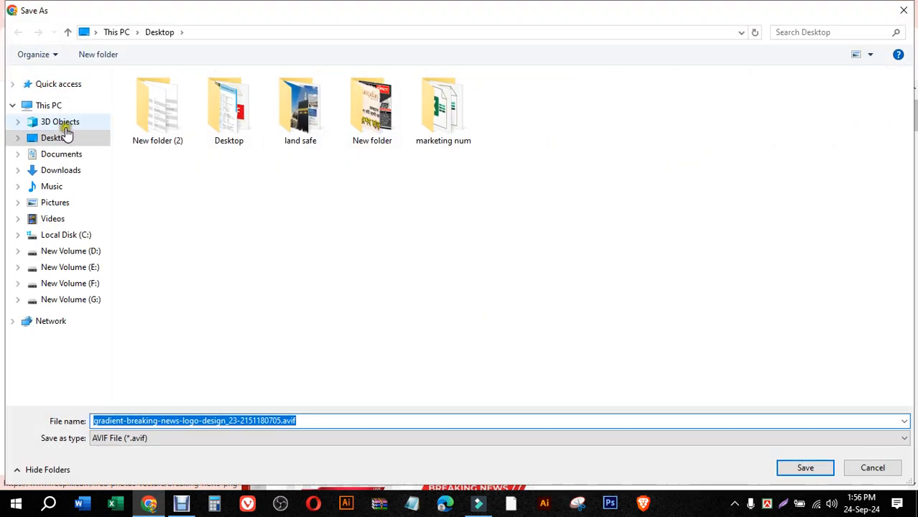
{"action": "left_click", "coordinate": [60, 136]}
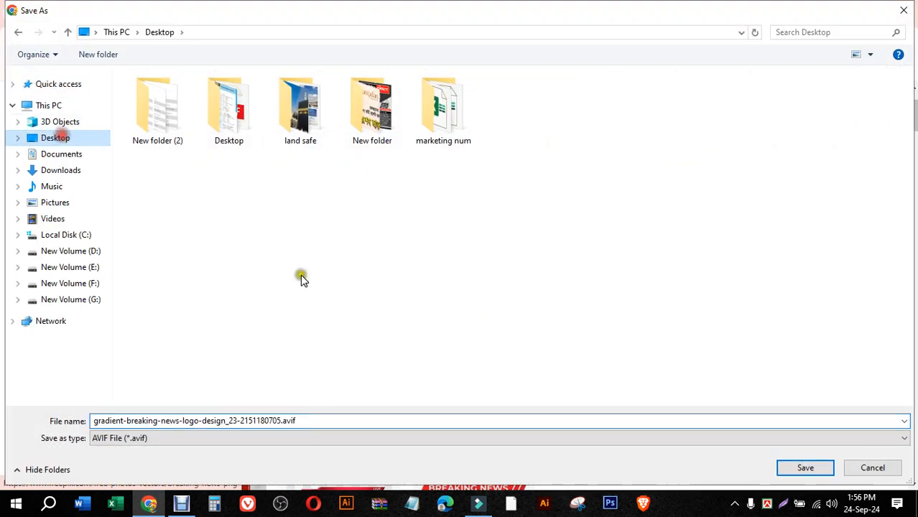
{"action": "left_click", "coordinate": [801, 469]}
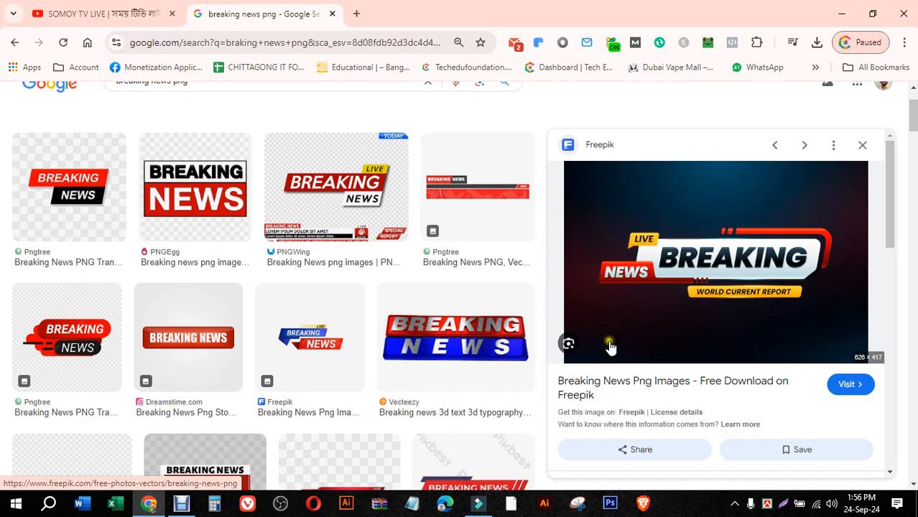
- Capture a Lightshot screenshot of about 421x221 around the Freepik logo preview and save it to the Desktop as Screenshot_1.jpg
{"action": "left_click", "coordinate": [783, 502]}
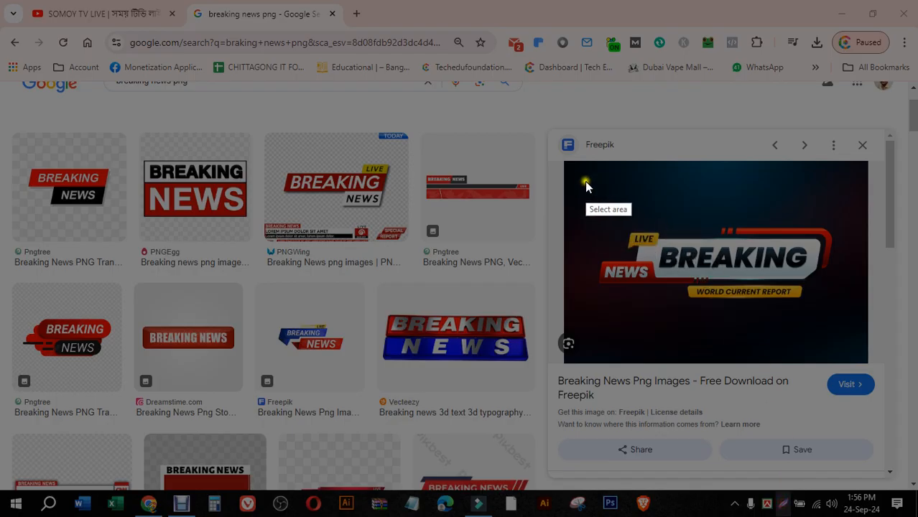
{"action": "left_click_drag", "start_coordinate": [572, 176], "coordinate": [855, 325]}
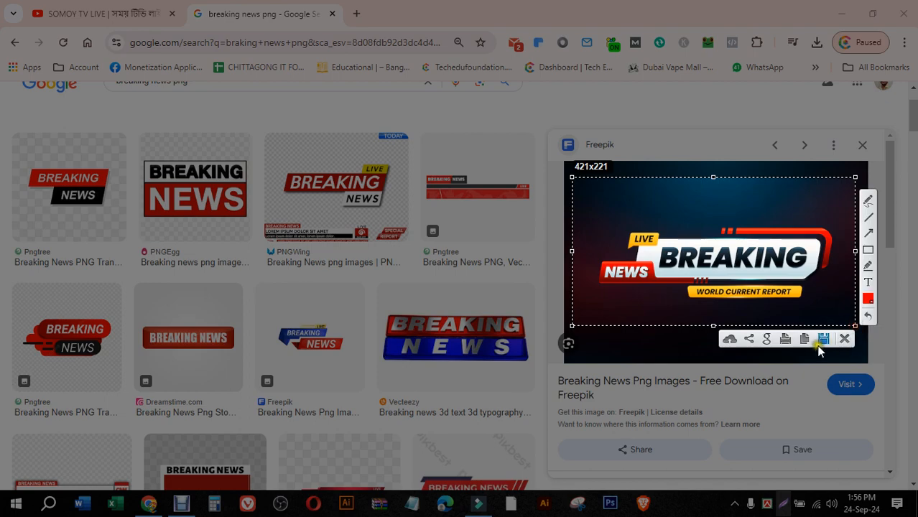
{"action": "left_click", "coordinate": [823, 339]}
{"action": "left_click", "coordinate": [425, 298]}
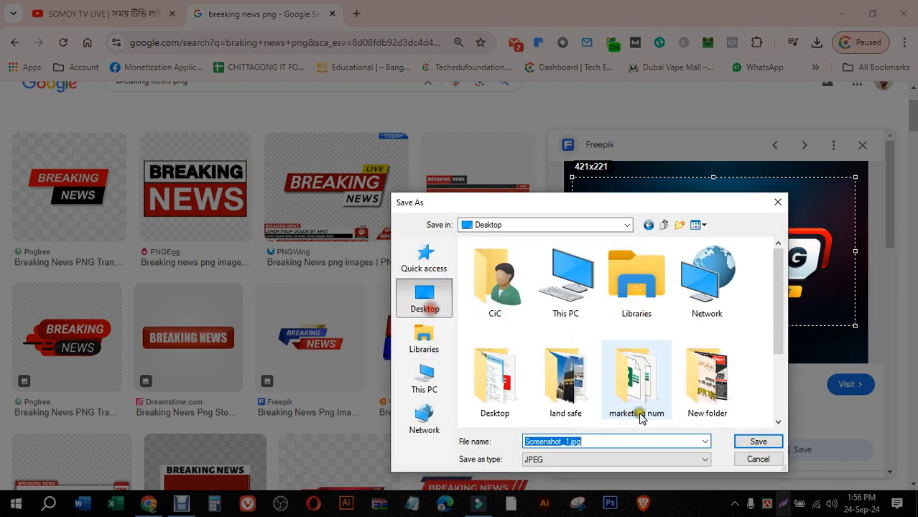
{"action": "left_click", "coordinate": [758, 441]}
- Browse the "breaking news png" image results for an alternative breaking-news logo on a plain or transparent background
{"action": "scroll", "coordinate": [338, 342], "scroll_direction": "down", "scroll_amount": 2}
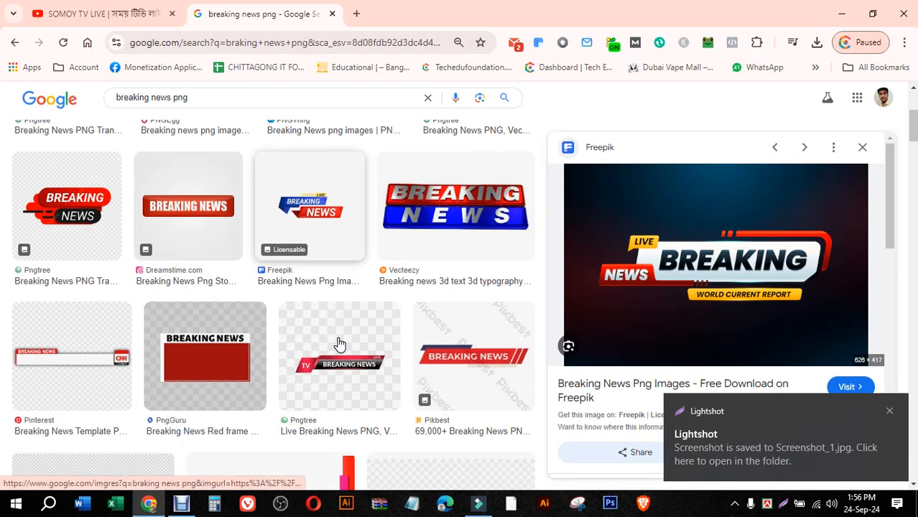
{"action": "left_click", "coordinate": [63, 219]}
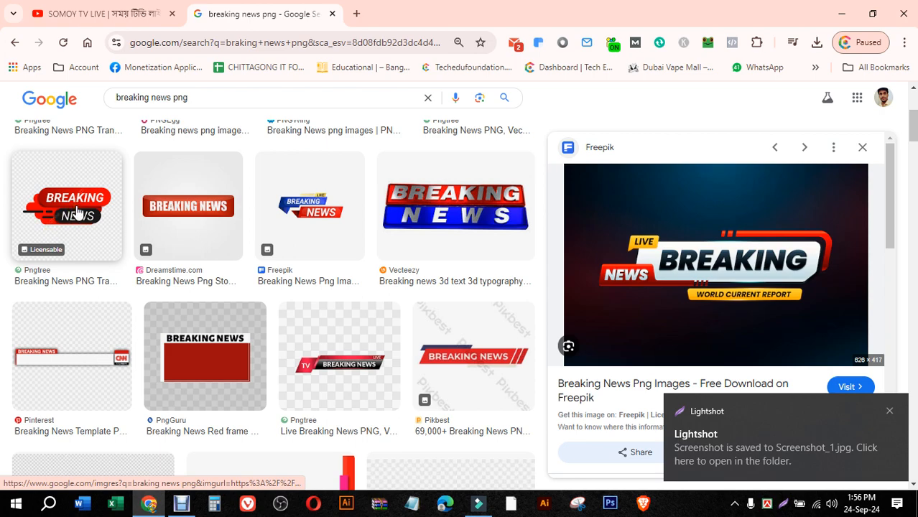
{"action": "scroll", "coordinate": [318, 329], "scroll_direction": "down", "scroll_amount": 6}
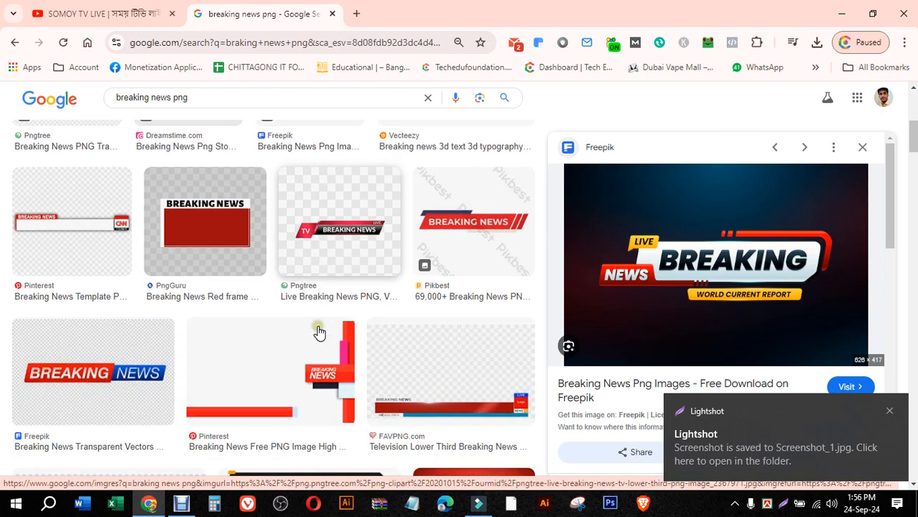
{"action": "scroll", "coordinate": [317, 329], "scroll_direction": "down", "scroll_amount": 2}
{"action": "scroll", "coordinate": [313, 327], "scroll_direction": "up", "scroll_amount": 4}
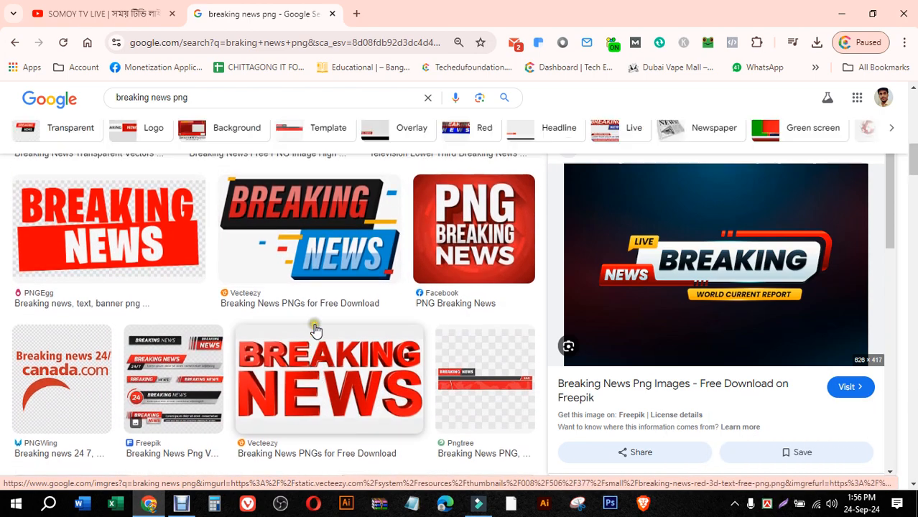
{"action": "scroll", "coordinate": [288, 278], "scroll_direction": "up", "scroll_amount": 3}
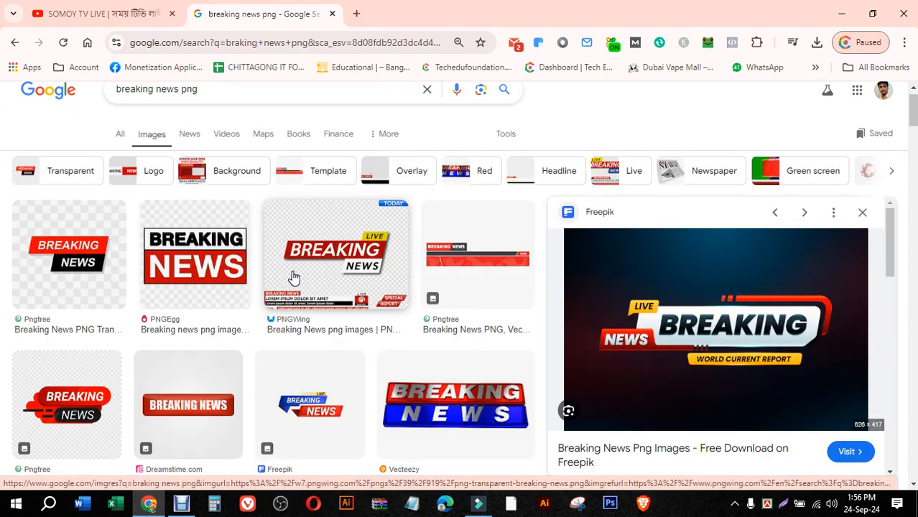
{"action": "scroll", "coordinate": [293, 277], "scroll_direction": "up", "scroll_amount": 1}
{"action": "scroll", "coordinate": [293, 277], "scroll_direction": "down", "scroll_amount": 3}
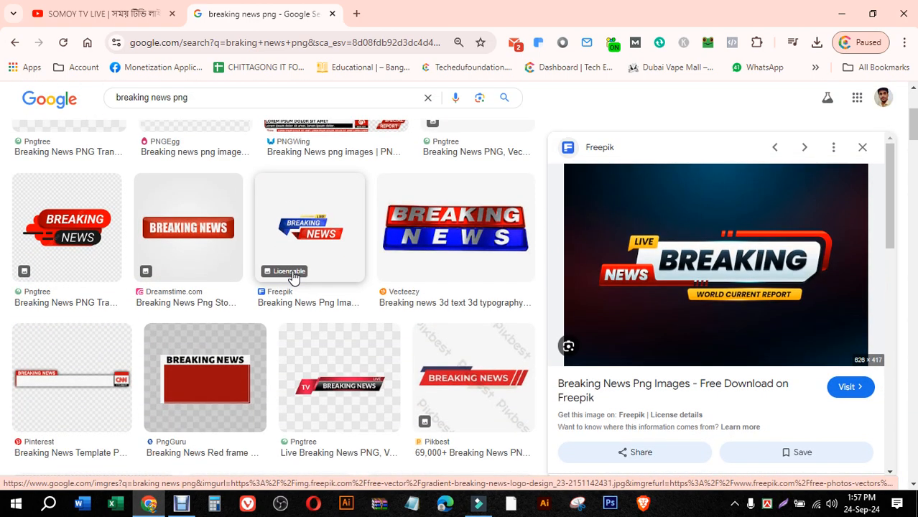
{"action": "scroll", "coordinate": [293, 276], "scroll_direction": "down", "scroll_amount": 1}
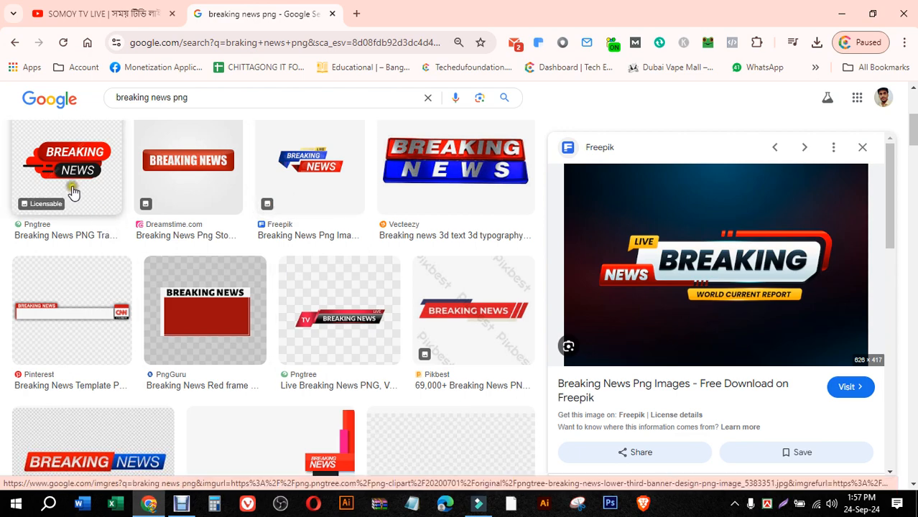
{"action": "scroll", "coordinate": [252, 324], "scroll_direction": "down", "scroll_amount": 4}
{"action": "scroll", "coordinate": [370, 364], "scroll_direction": "down", "scroll_amount": 5}
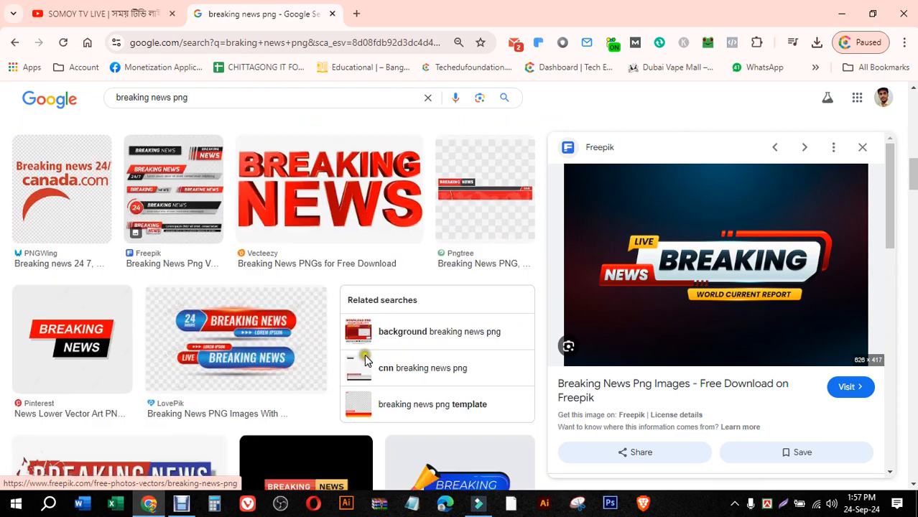
{"action": "scroll", "coordinate": [364, 359], "scroll_direction": "down", "scroll_amount": 7}
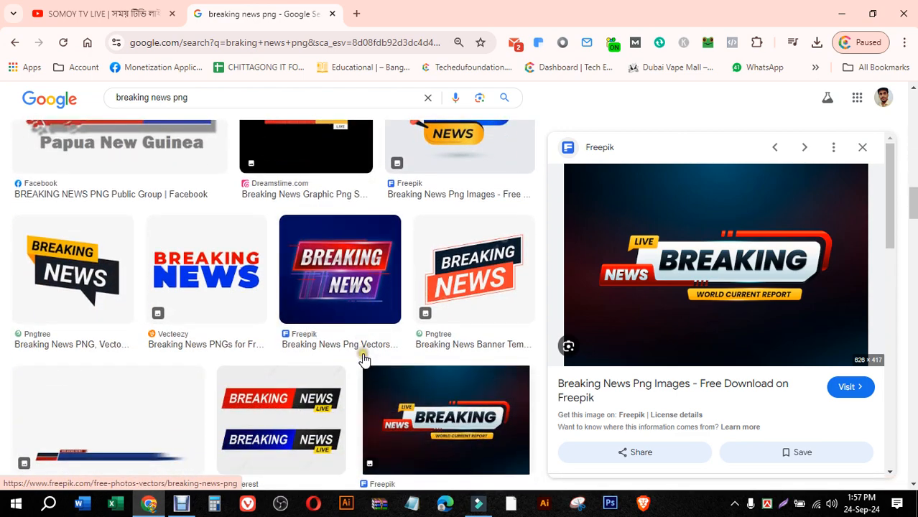
{"action": "scroll", "coordinate": [363, 359], "scroll_direction": "down", "scroll_amount": 6}
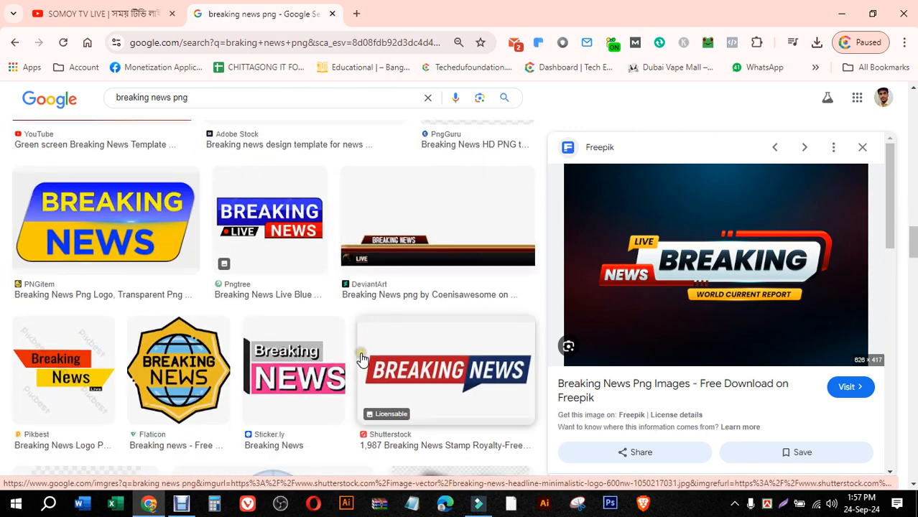
{"action": "scroll", "coordinate": [362, 359], "scroll_direction": "down", "scroll_amount": 1}
{"action": "scroll", "coordinate": [362, 358], "scroll_direction": "up", "scroll_amount": 1}
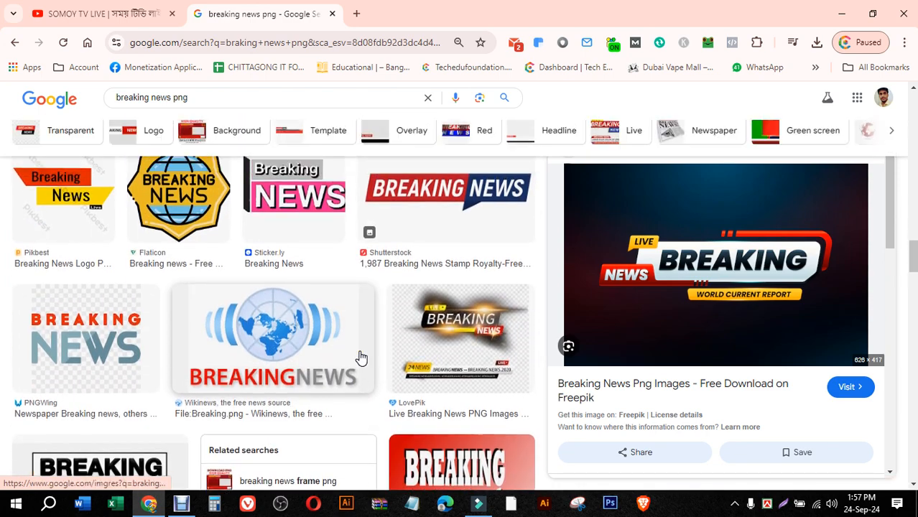
{"action": "scroll", "coordinate": [361, 358], "scroll_direction": "down", "scroll_amount": 8}
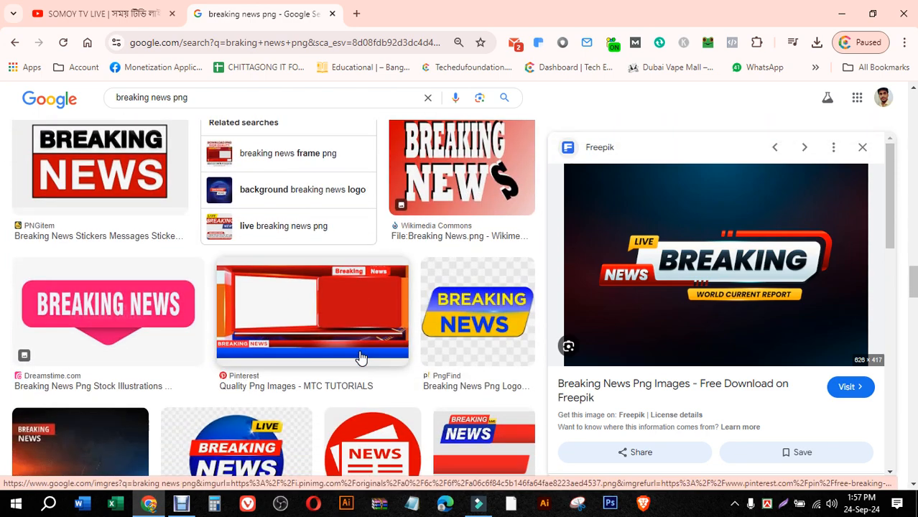
{"action": "scroll", "coordinate": [361, 357], "scroll_direction": "down", "scroll_amount": 3}
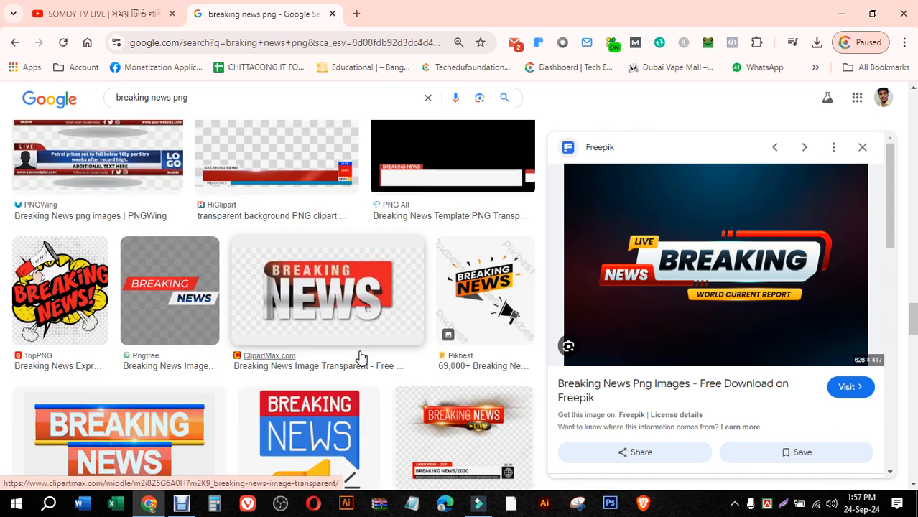
{"action": "scroll", "coordinate": [361, 358], "scroll_direction": "down", "scroll_amount": 2}
{"action": "scroll", "coordinate": [361, 358], "scroll_direction": "down", "scroll_amount": 3}
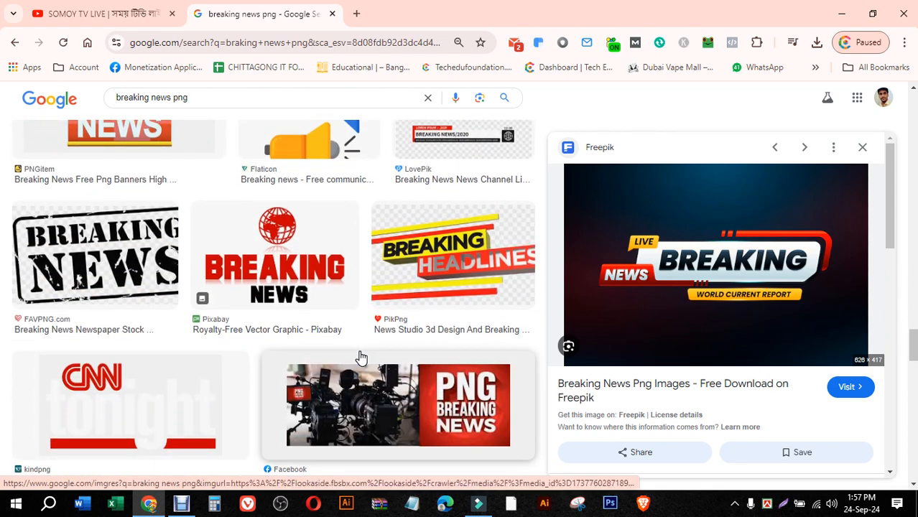
{"action": "scroll", "coordinate": [361, 357], "scroll_direction": "down", "scroll_amount": 6}
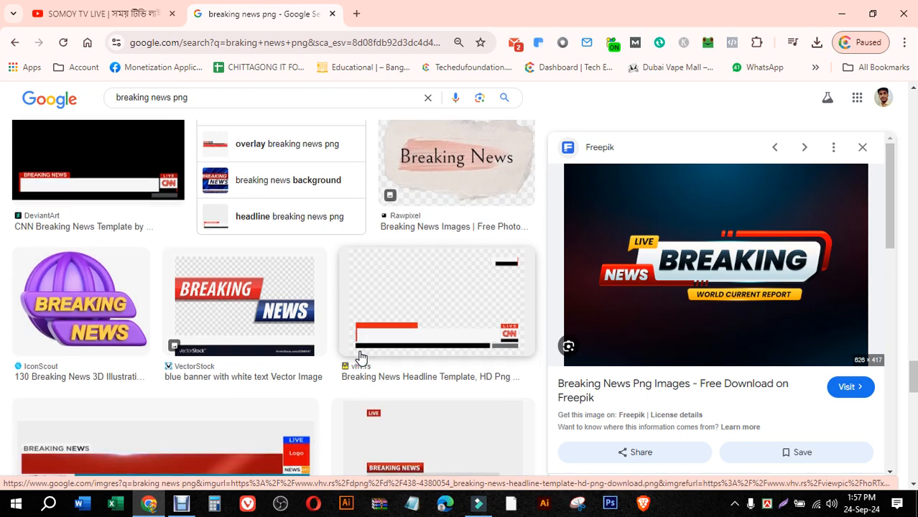
{"action": "scroll", "coordinate": [361, 358], "scroll_direction": "down", "scroll_amount": 6}
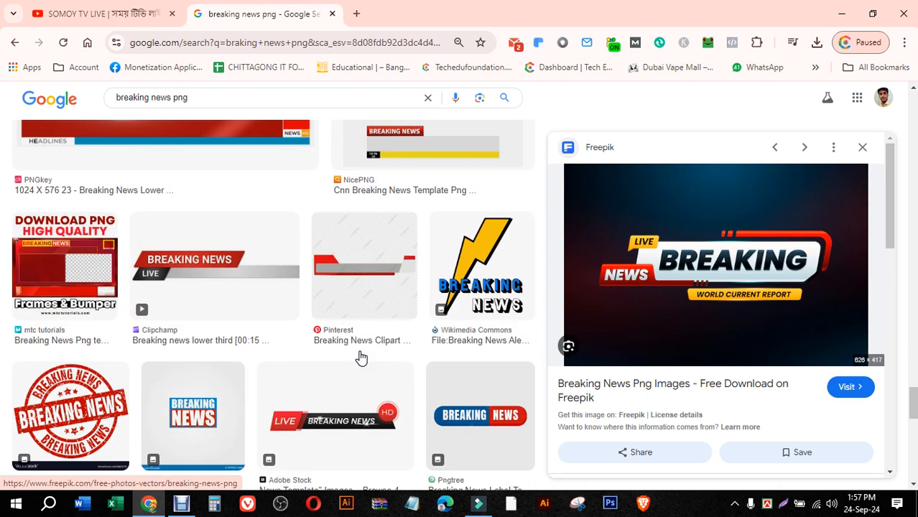
{"action": "scroll", "coordinate": [361, 357], "scroll_direction": "up", "scroll_amount": 3}
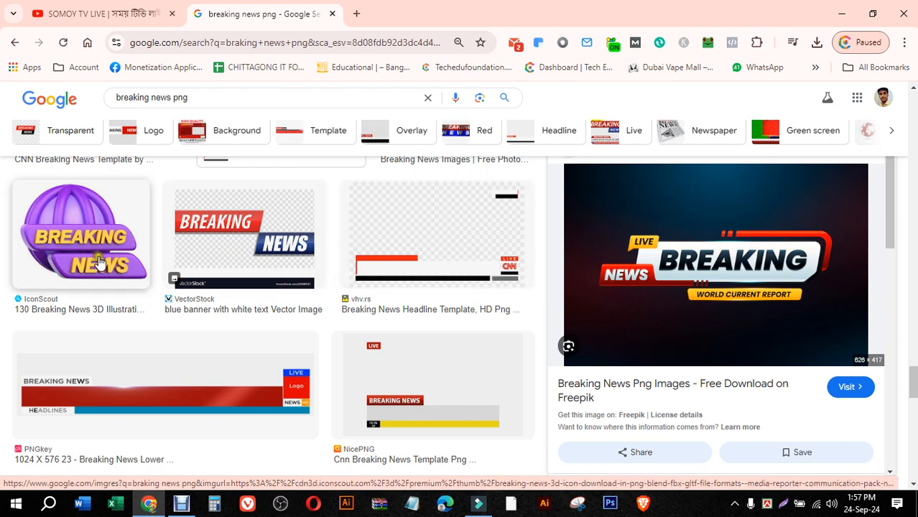
{"action": "scroll", "coordinate": [353, 334], "scroll_direction": "up", "scroll_amount": 6}
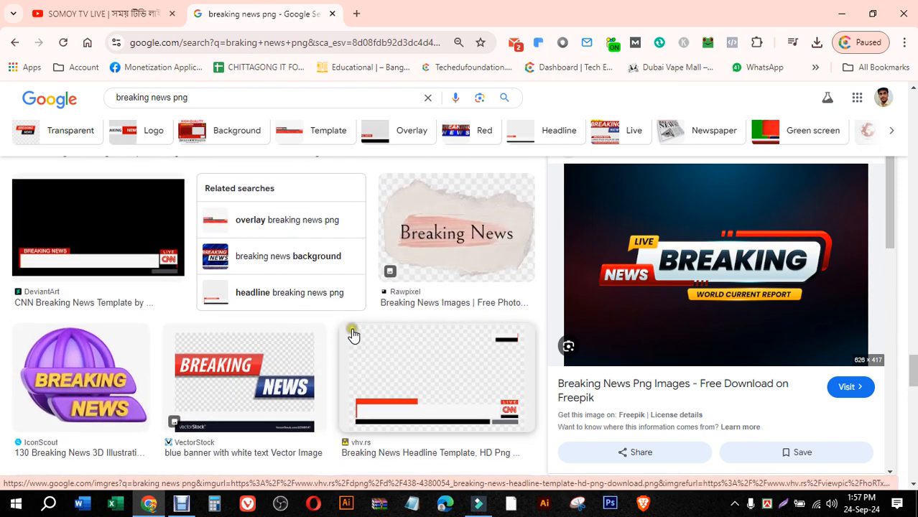
{"action": "scroll", "coordinate": [352, 334], "scroll_direction": "up", "scroll_amount": 7}
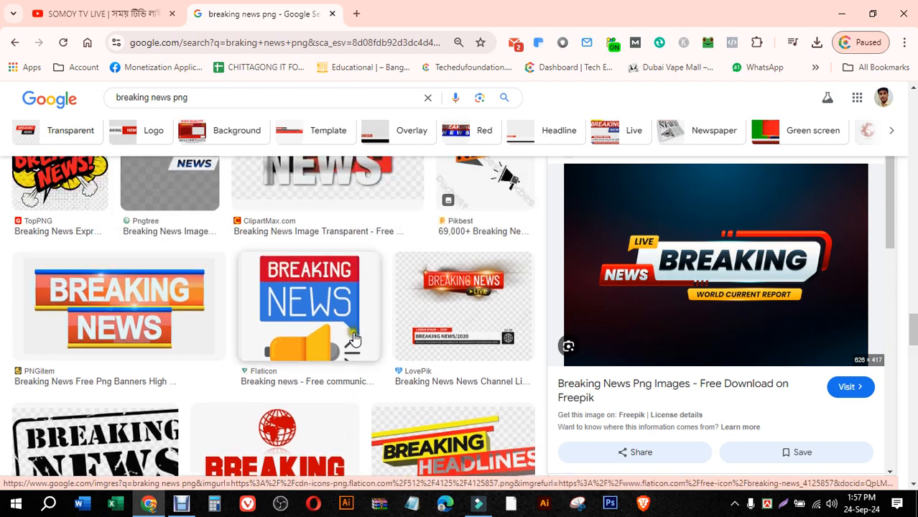
{"action": "scroll", "coordinate": [356, 341], "scroll_direction": "down", "scroll_amount": 8}
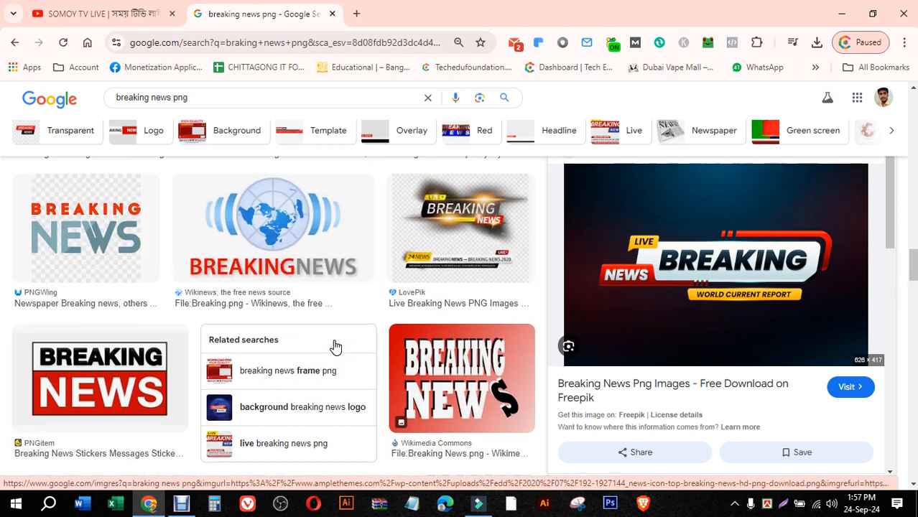
{"action": "scroll", "coordinate": [334, 347], "scroll_direction": "up", "scroll_amount": 5}
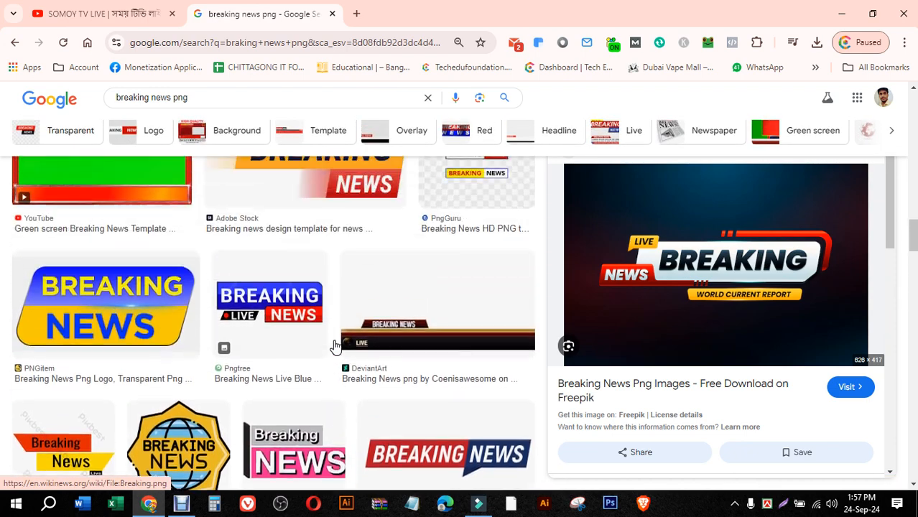
{"action": "scroll", "coordinate": [335, 347], "scroll_direction": "up", "scroll_amount": 3}
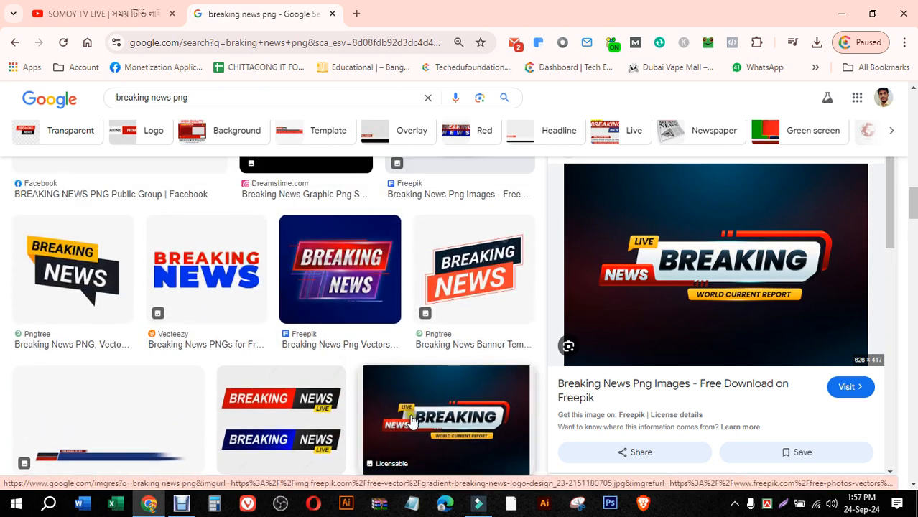
{"action": "scroll", "coordinate": [462, 422], "scroll_direction": "up", "scroll_amount": 4}
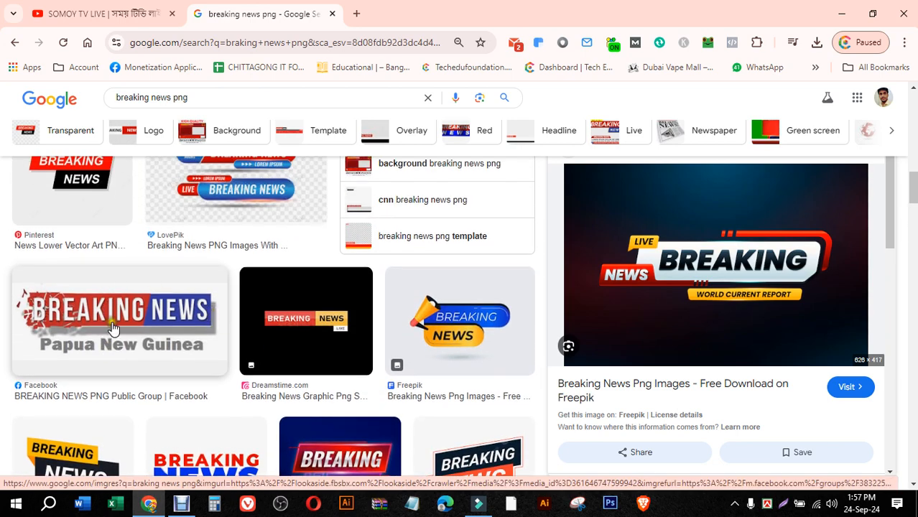
{"action": "scroll", "coordinate": [204, 332], "scroll_direction": "up", "scroll_amount": 8}
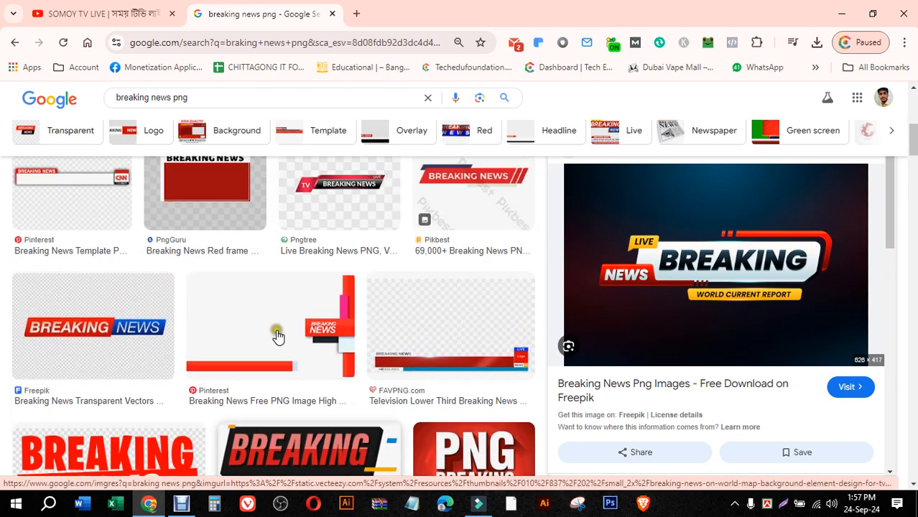
{"action": "left_click", "coordinate": [91, 330]}
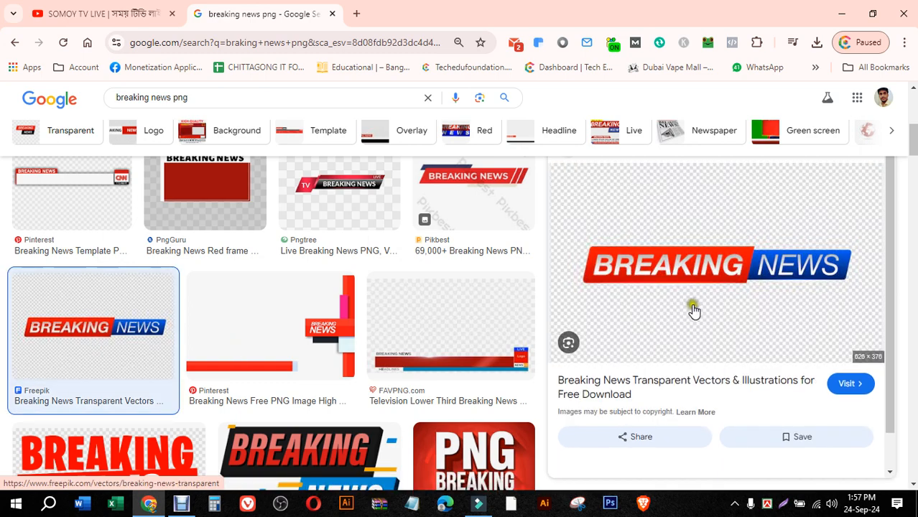
{"action": "right_click", "coordinate": [710, 270]}
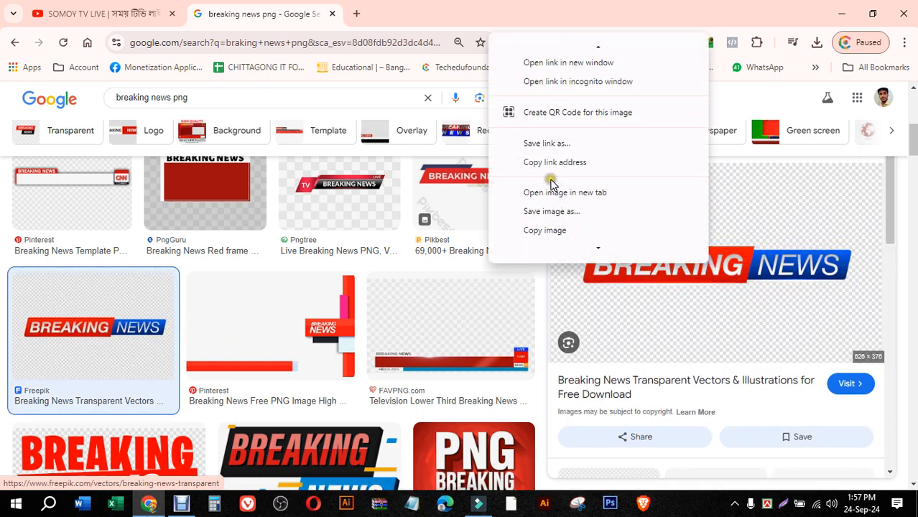
{"action": "left_click", "coordinate": [543, 229]}
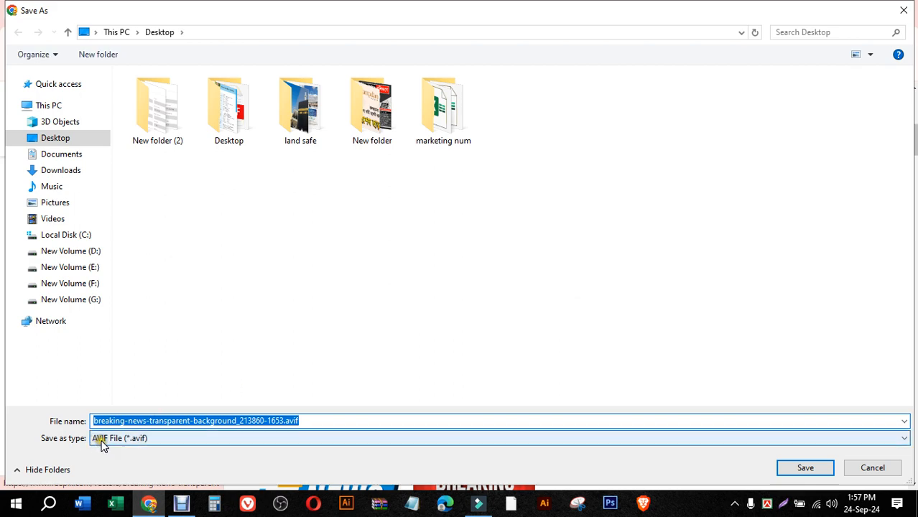
{"action": "left_click", "coordinate": [876, 468]}
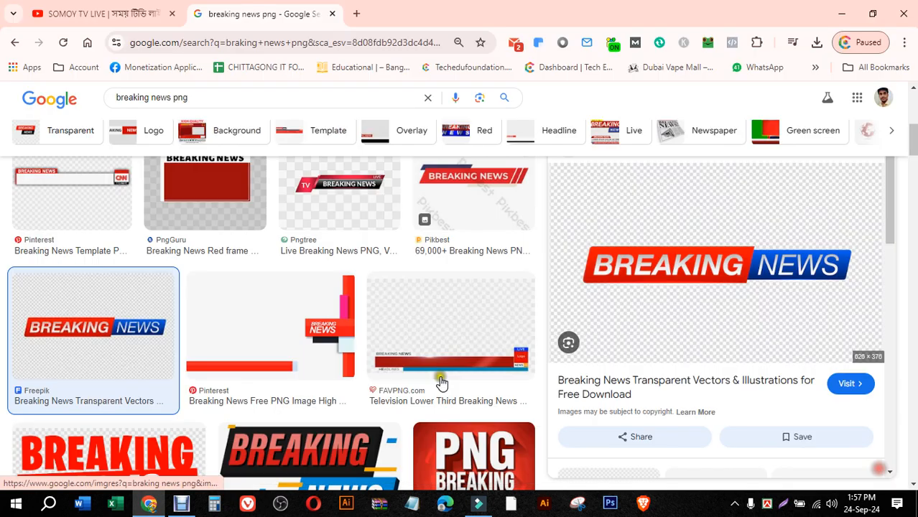
- Open the red-and-black Pngtree "Breaking News" logo and save it to the Desktop as pngtree-breaking-news-lower-third-banner-design-png-image_5383351.jpg, dismissing the duplicate save dialog
{"action": "scroll", "coordinate": [143, 265], "scroll_direction": "up", "scroll_amount": 3}
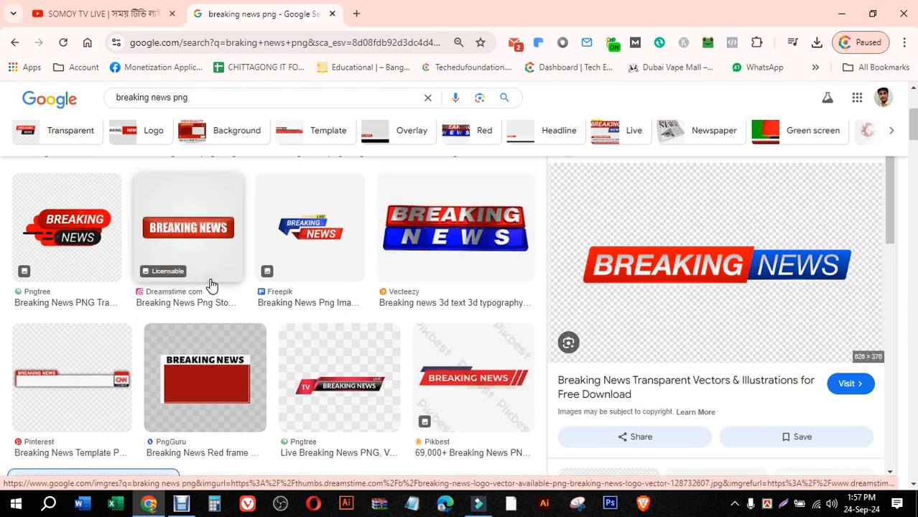
{"action": "left_click", "coordinate": [119, 234]}
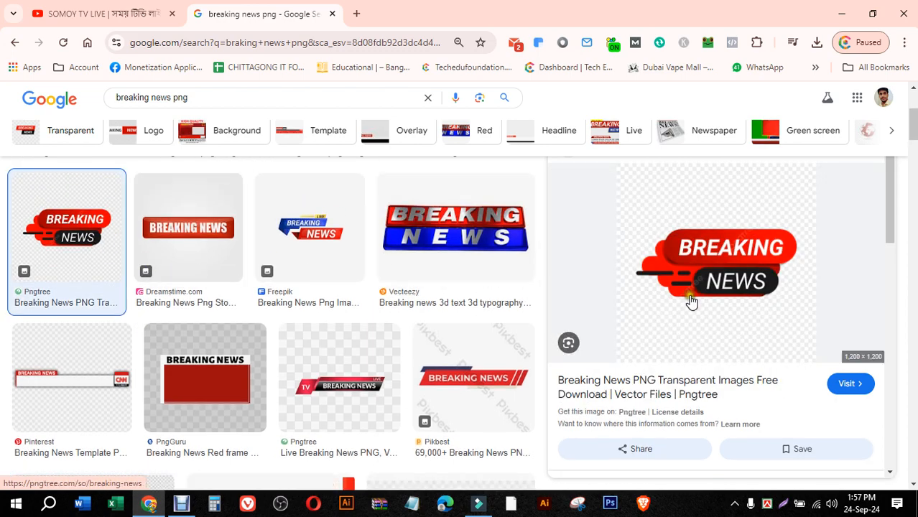
{"action": "right_click", "coordinate": [715, 255]}
{"action": "left_click", "coordinate": [558, 199]}
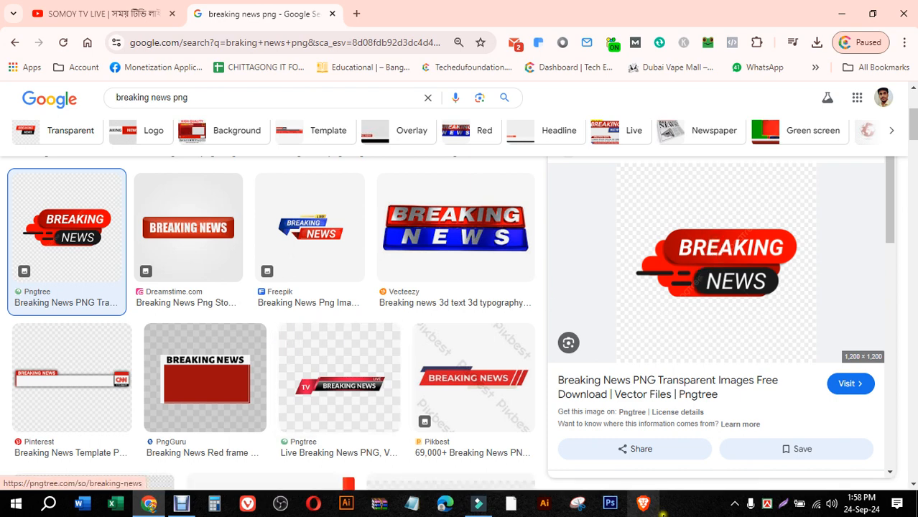
{"action": "right_click", "coordinate": [746, 261]}
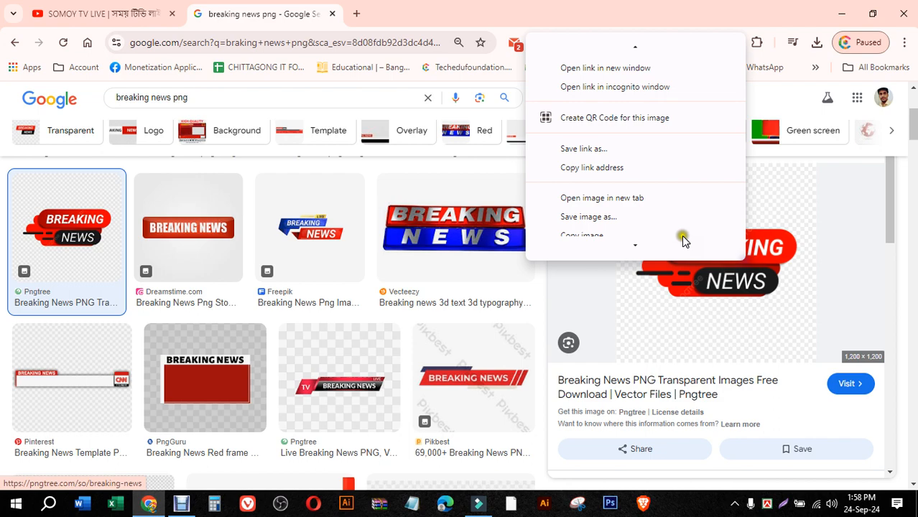
{"action": "left_click", "coordinate": [588, 208]}
{"action": "scroll", "coordinate": [504, 367], "scroll_direction": "up", "scroll_amount": 1}
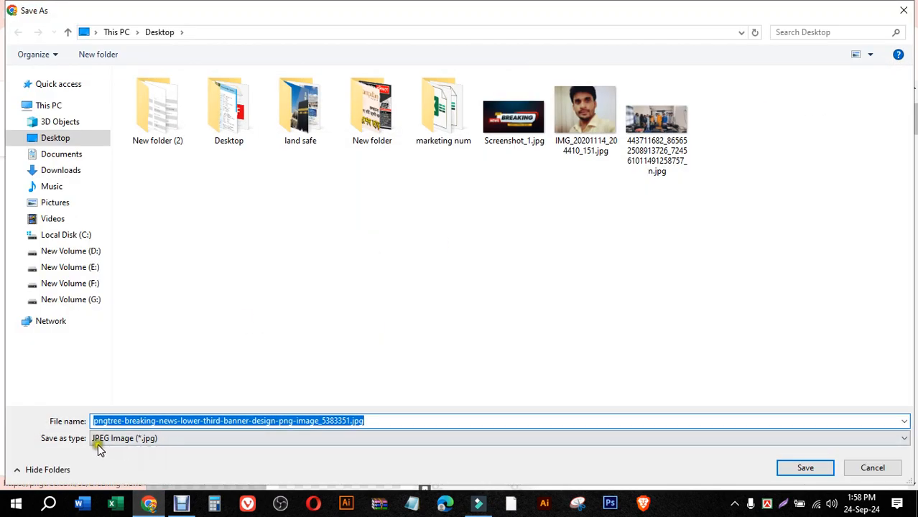
{"action": "left_click", "coordinate": [66, 138]}
{"action": "left_click", "coordinate": [817, 467]}
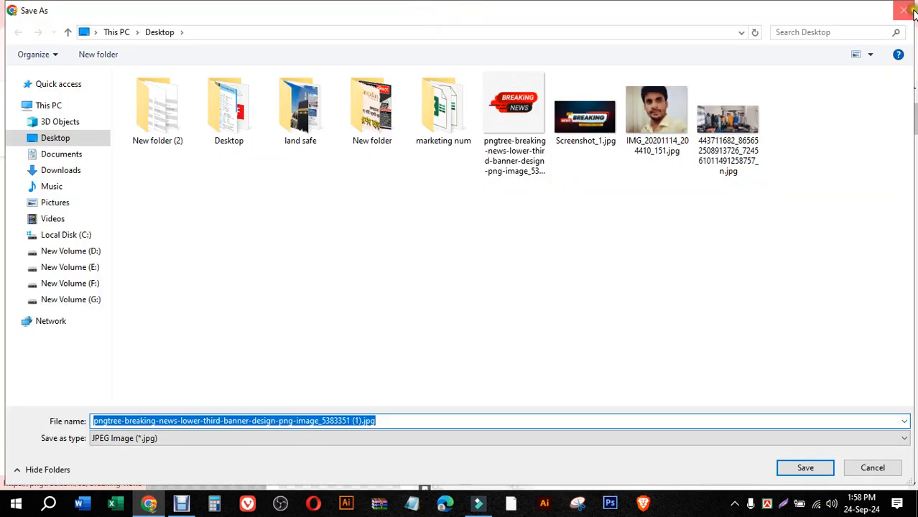
{"action": "left_click", "coordinate": [908, 10]}
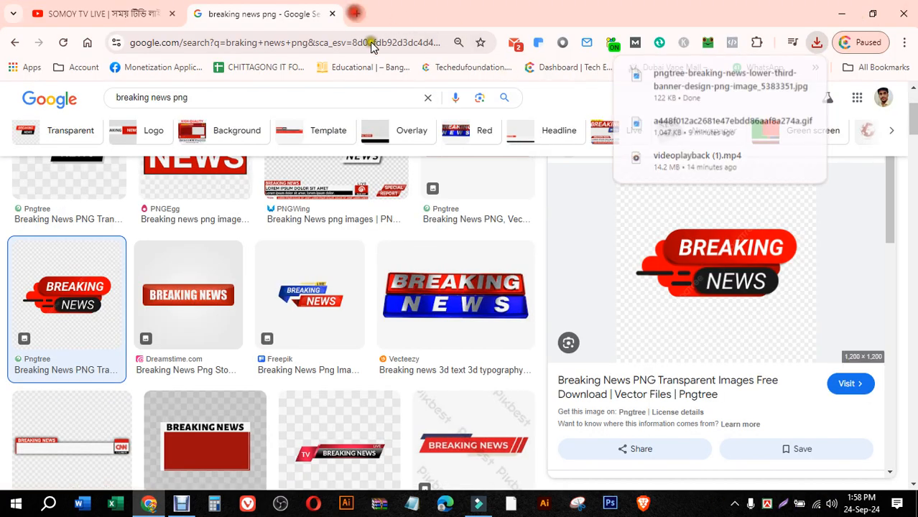
- Inspect the saved Pngtree breaking-news logo and Screenshot_1.jpg by opening each from the desktop and closing it again
{"action": "left_click", "coordinate": [355, 13]}
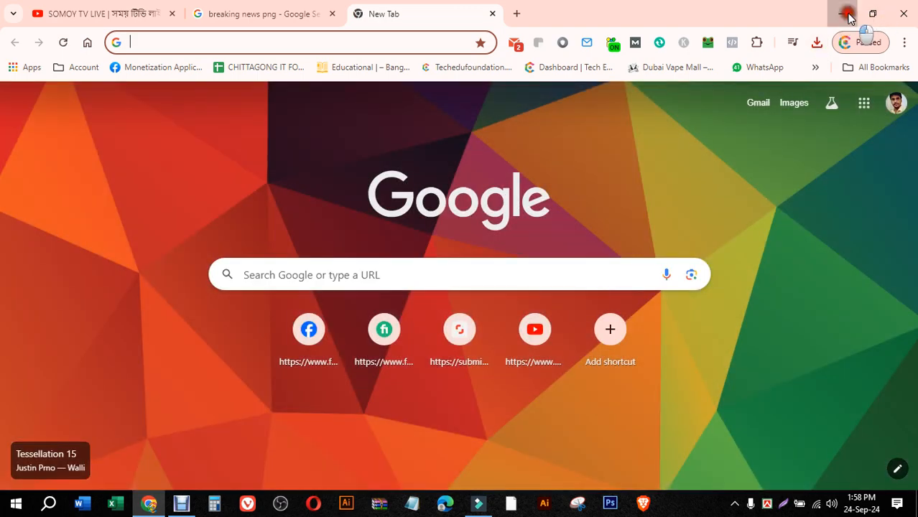
{"action": "left_click", "coordinate": [847, 13]}
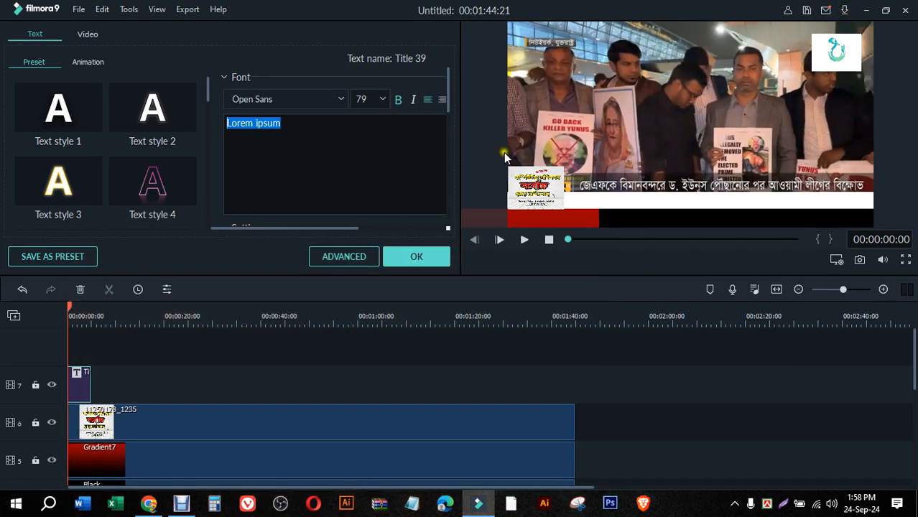
{"action": "left_click", "coordinate": [394, 258]}
{"action": "left_click", "coordinate": [867, 11]}
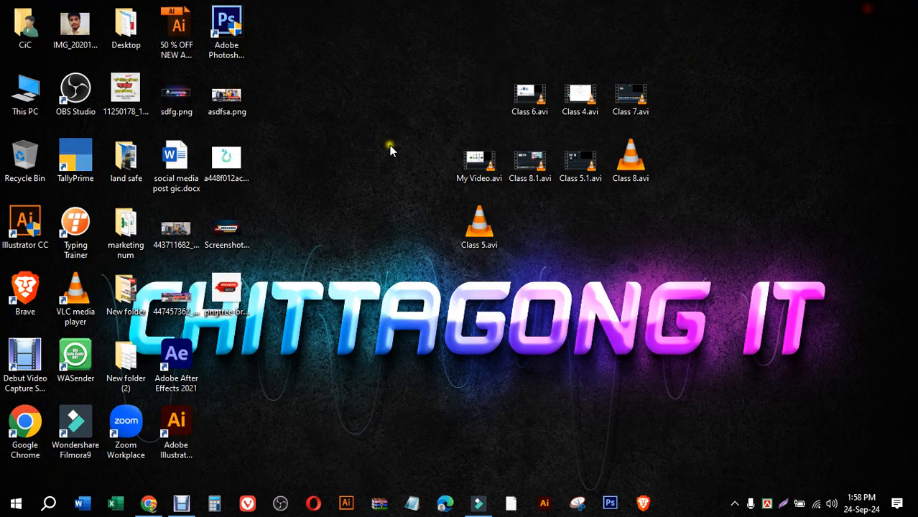
{"action": "double_click", "coordinate": [227, 293]}
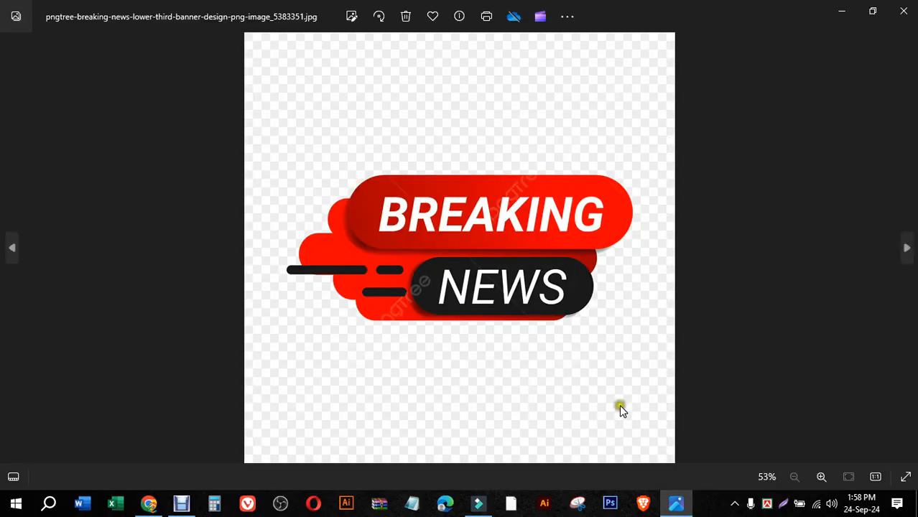
{"action": "left_click", "coordinate": [903, 11]}
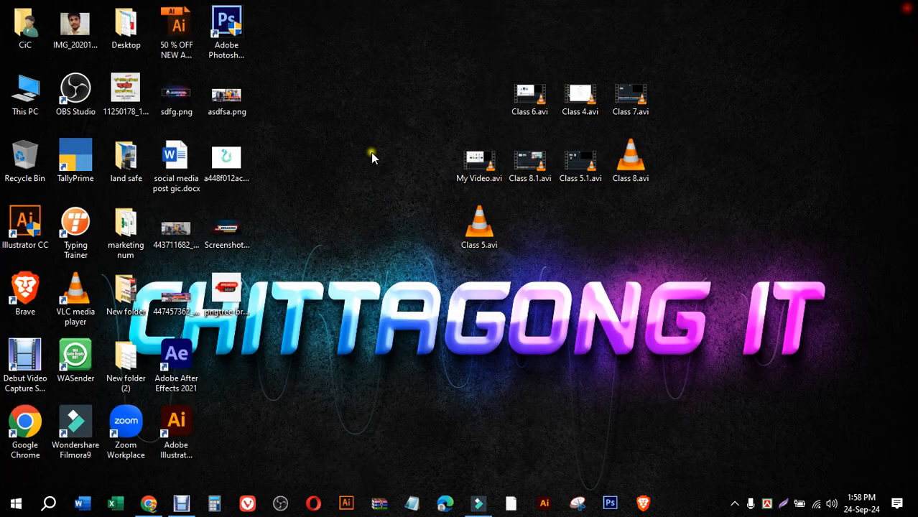
{"action": "left_click", "coordinate": [239, 218]}
{"action": "double_click", "coordinate": [239, 218]}
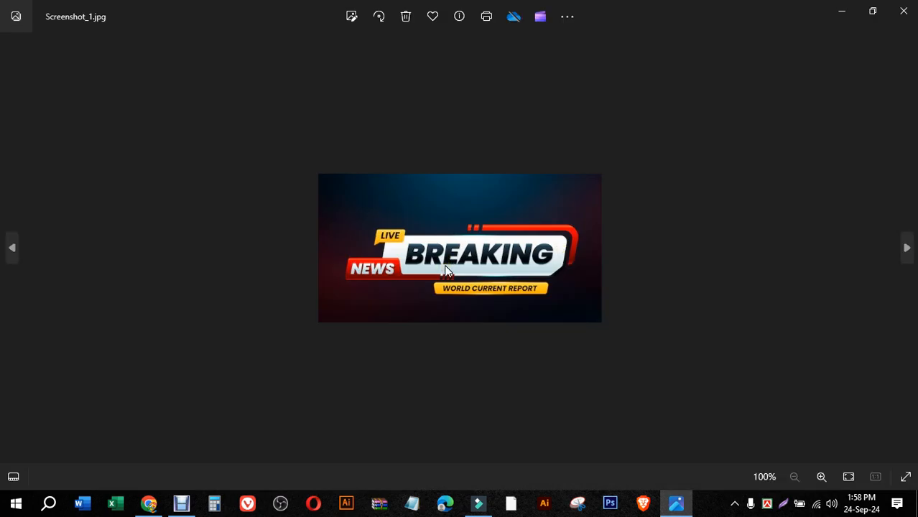
{"action": "left_click", "coordinate": [904, 11]}
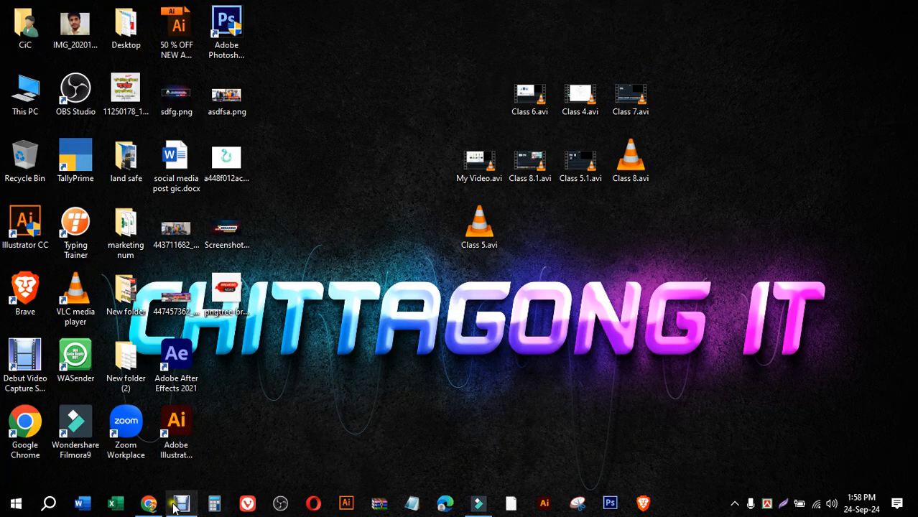
- Return to Chrome and open the remove.bg site in the new tab
{"action": "left_click", "coordinate": [149, 503]}
{"action": "left_click", "coordinate": [308, 41]}
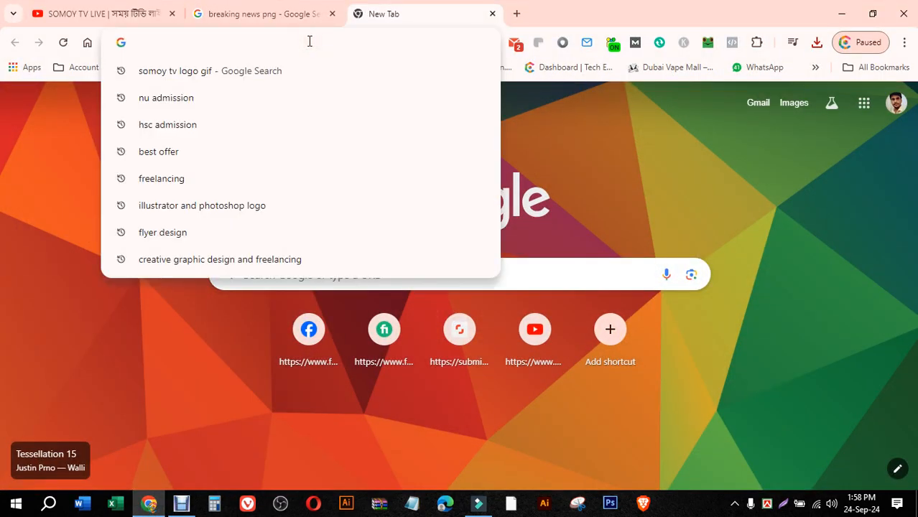
{"action": "type", "text": "rem"}
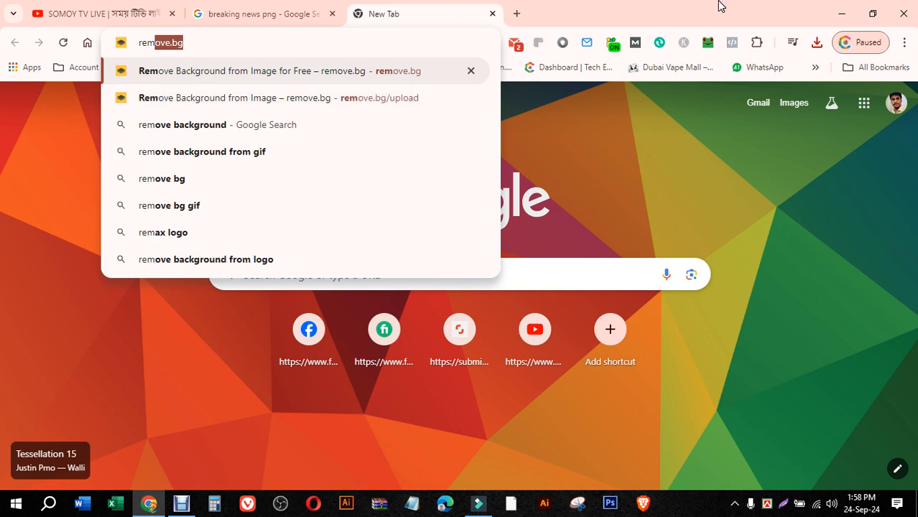
{"action": "type", "text": "ove"}
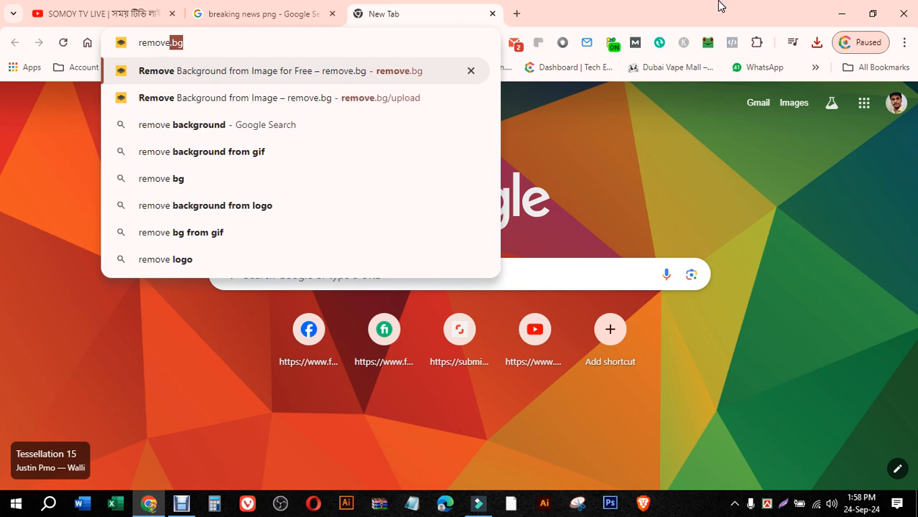
{"action": "type", "text": ".bg"}
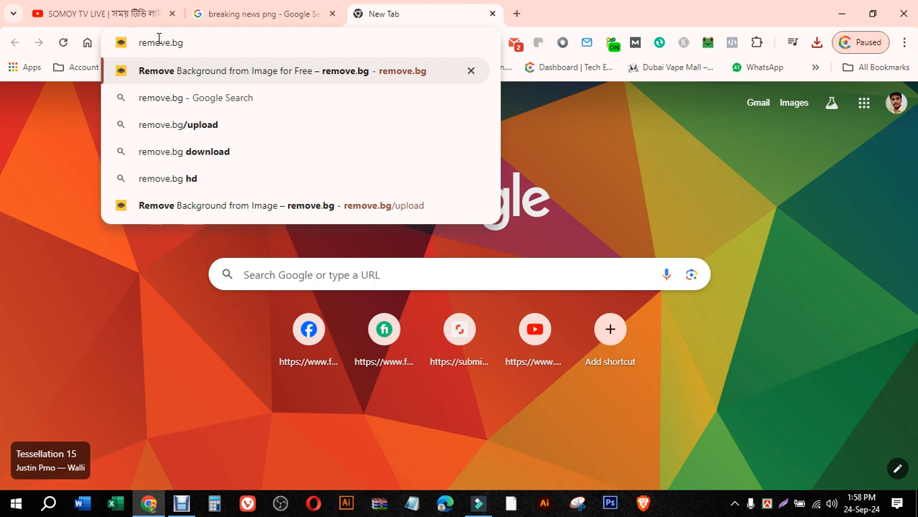
{"action": "left_click", "coordinate": [179, 70]}
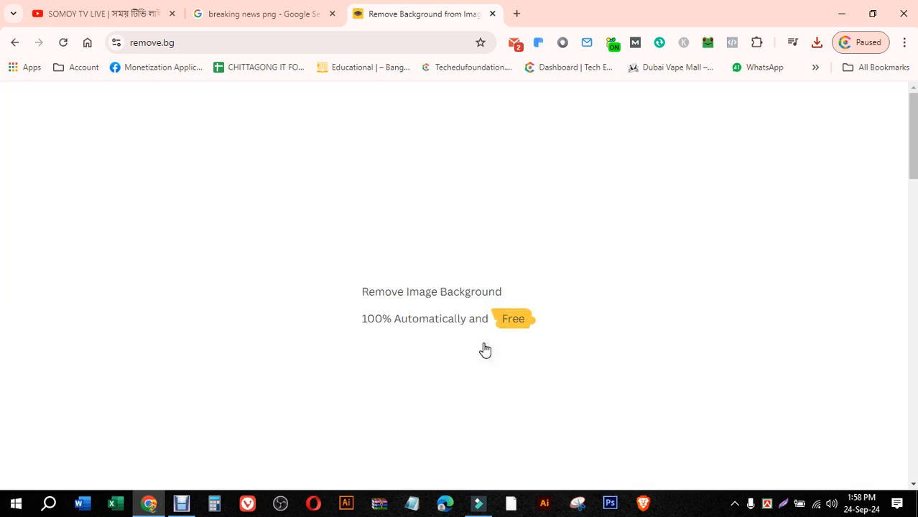
- Upload the Pngtree breaking-news logo from the Desktop to remove.bg and download the background-free version at 500 × 500 px
{"action": "left_click", "coordinate": [596, 362]}
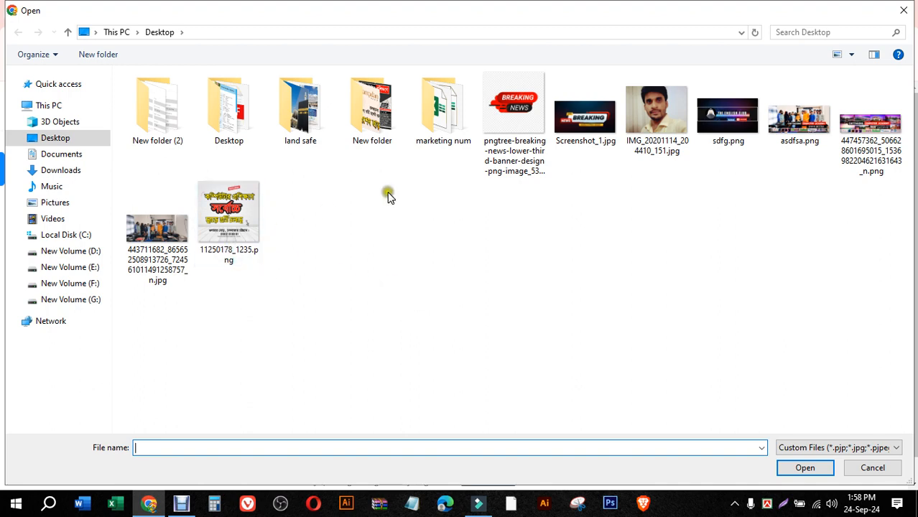
{"action": "left_click", "coordinate": [574, 123]}
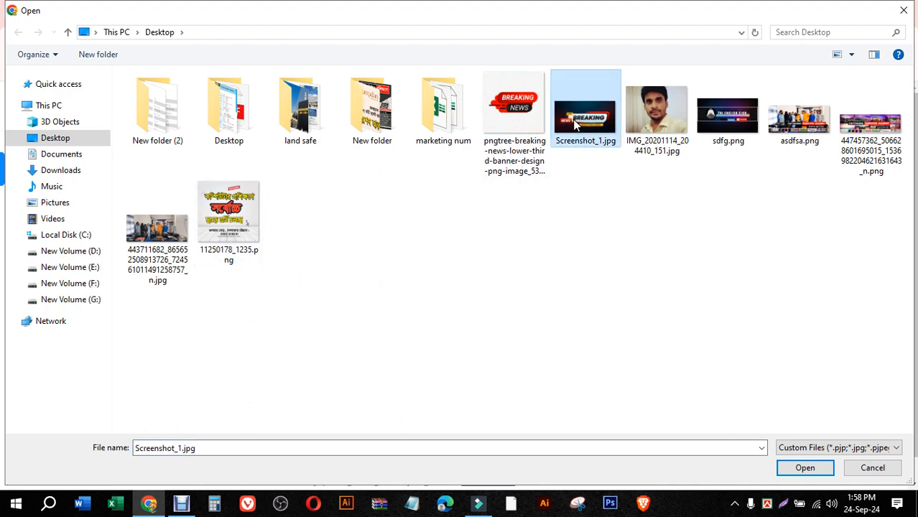
{"action": "left_click", "coordinate": [539, 119]}
{"action": "left_click", "coordinate": [790, 467]}
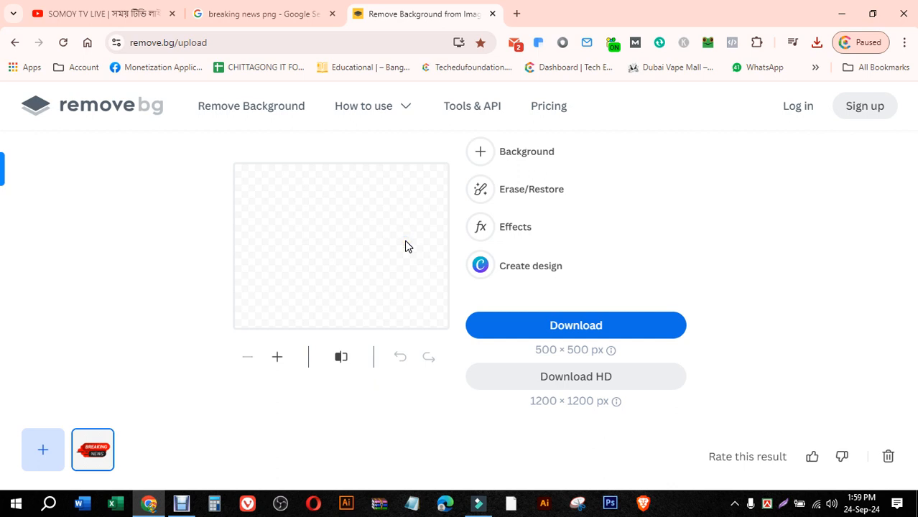
{"action": "left_click", "coordinate": [484, 186]}
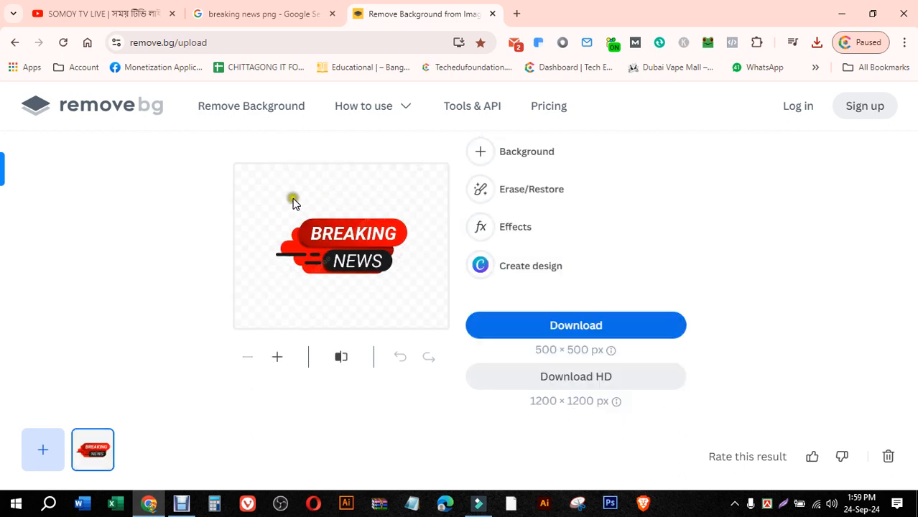
{"action": "left_click", "coordinate": [406, 395]}
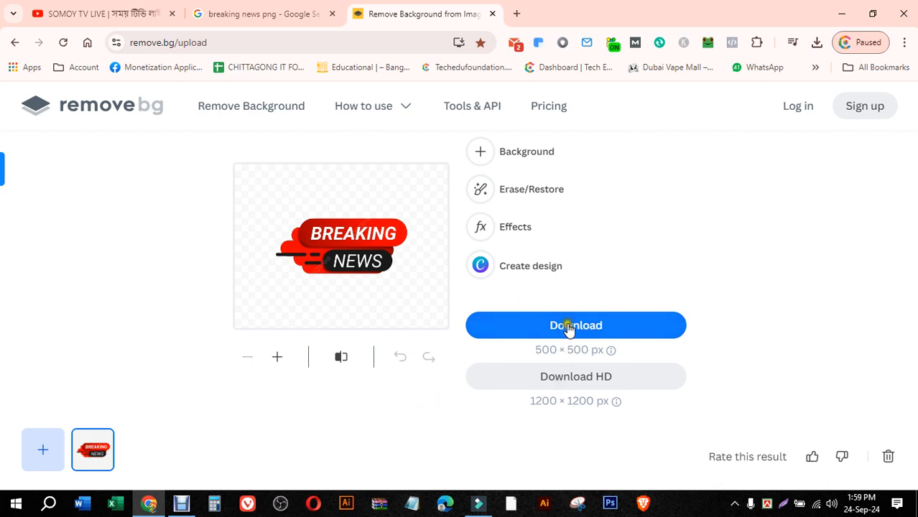
{"action": "left_click", "coordinate": [528, 328]}
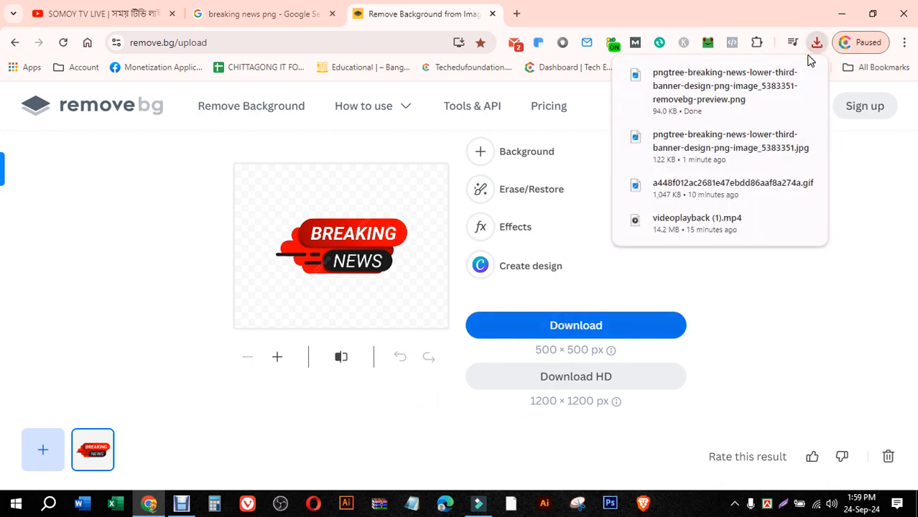
{"action": "left_click", "coordinate": [796, 279]}
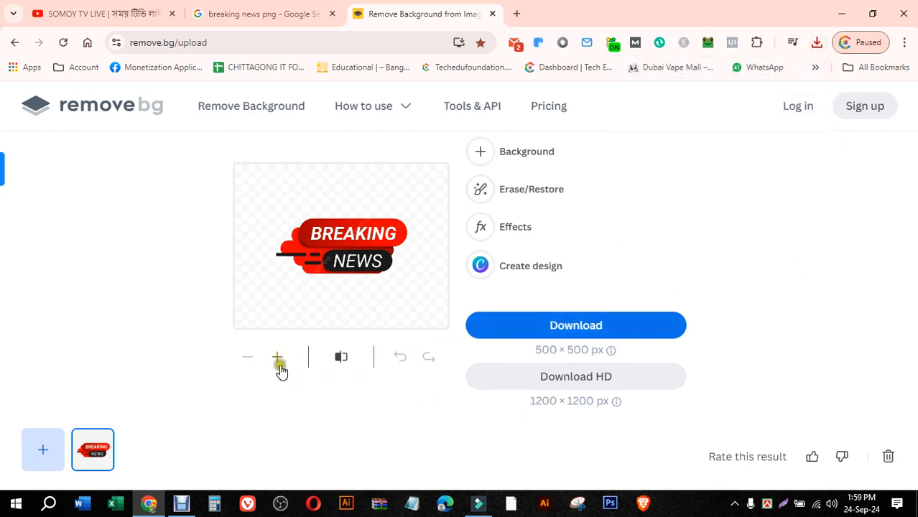
- Add Screenshot_1.jpg from the Desktop to remove.bg and download its background-free version at 421 × 221 px
{"action": "left_click", "coordinate": [38, 454]}
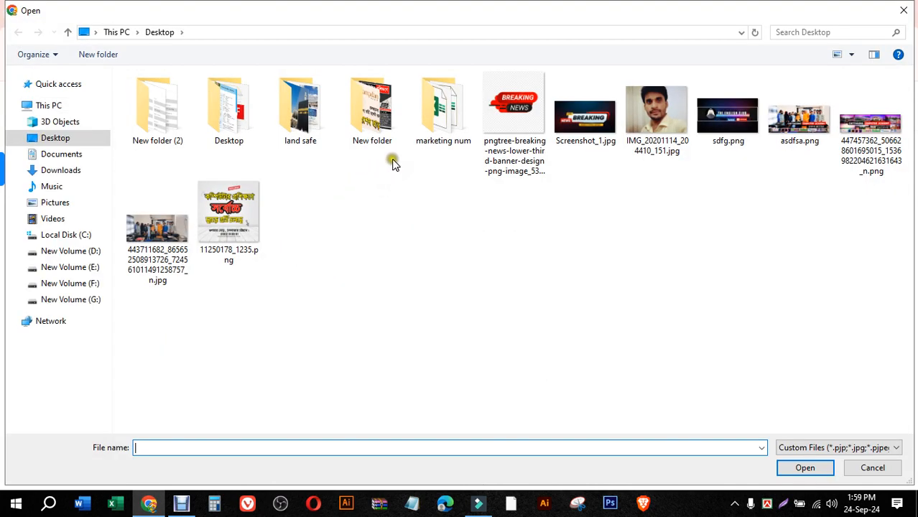
{"action": "left_click", "coordinate": [610, 120]}
{"action": "left_click", "coordinate": [805, 467]}
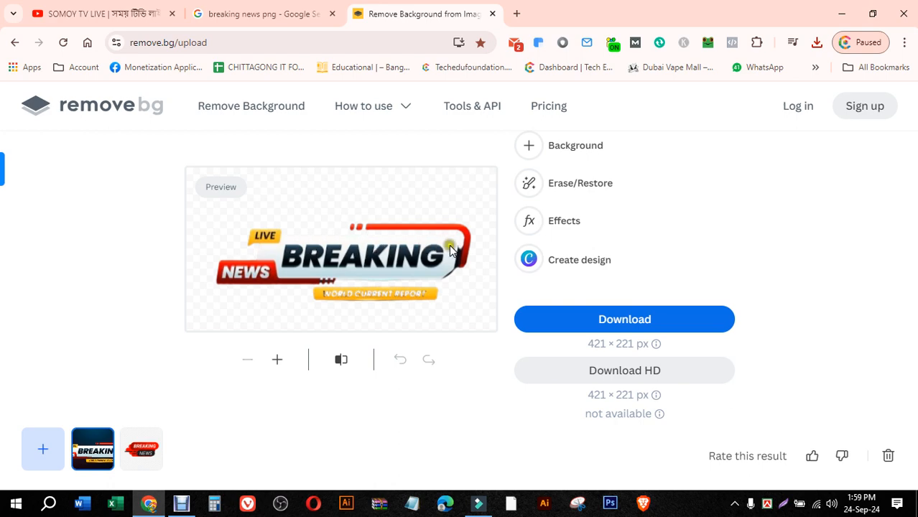
{"action": "left_click", "coordinate": [606, 323]}
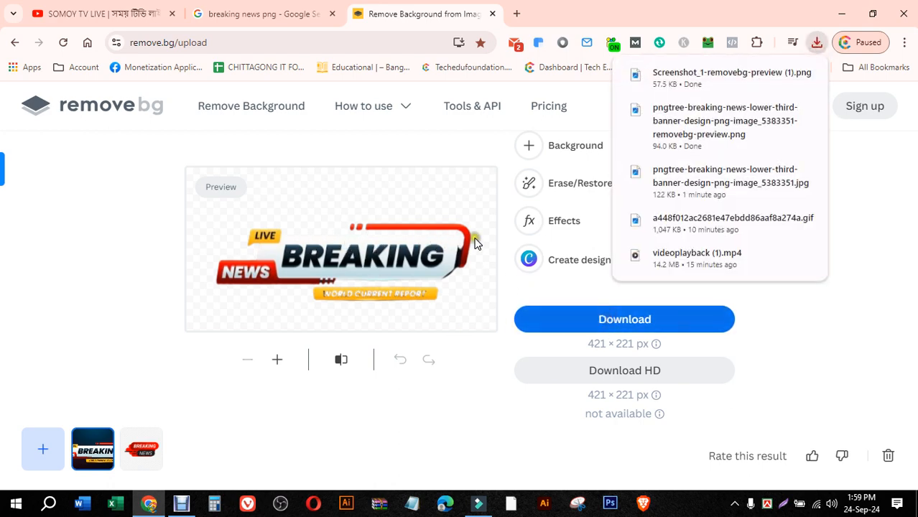
- Switch to Filmora9 and import Screenshot_1-removebg-preview (1).png and the background-free Pngtree logo from Downloads into the project media
{"action": "left_click", "coordinate": [842, 14]}
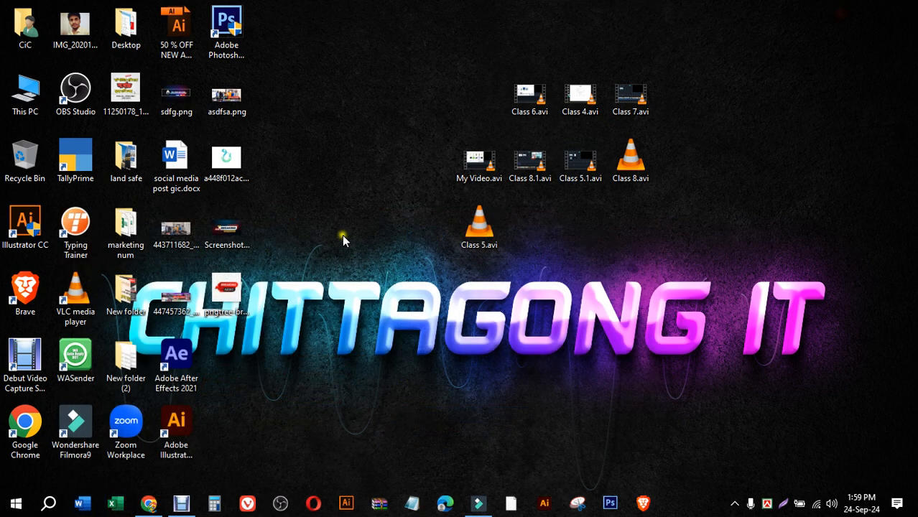
{"action": "left_click", "coordinate": [476, 505]}
{"action": "left_click", "coordinate": [18, 39]}
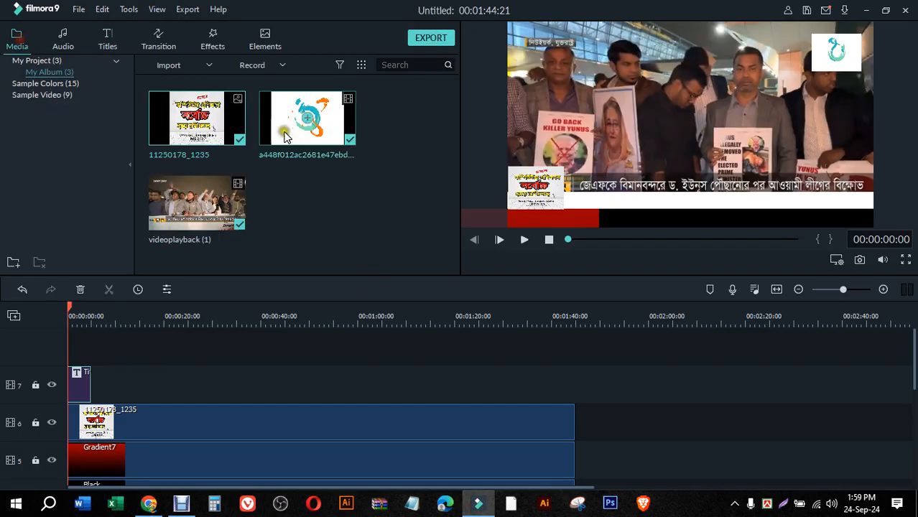
{"action": "right_click", "coordinate": [348, 191]}
{"action": "left_click", "coordinate": [358, 195]}
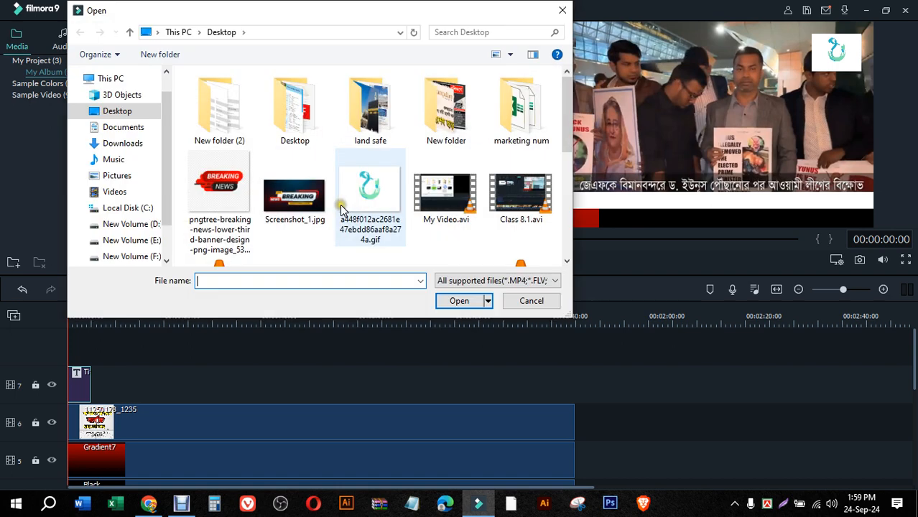
{"action": "left_click", "coordinate": [119, 143]}
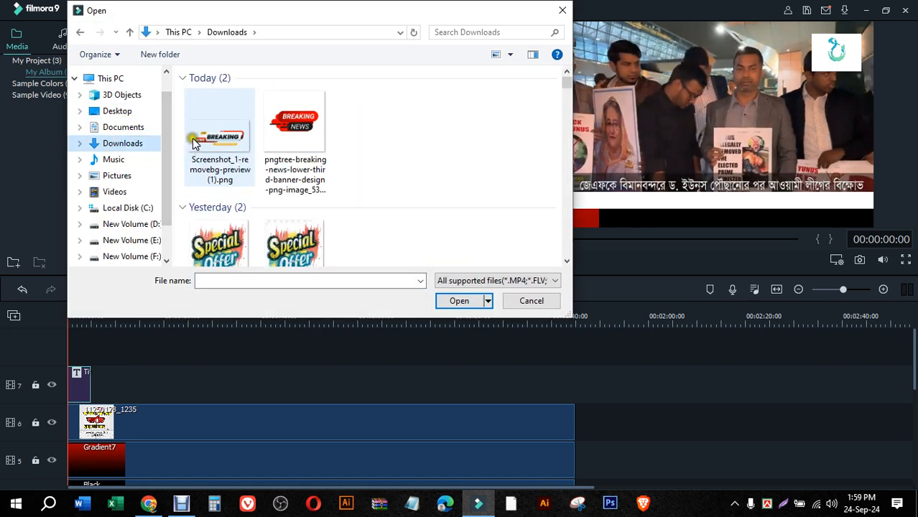
{"action": "left_click", "coordinate": [192, 140]}
{"action": "left_click", "coordinate": [309, 129], "text": "ctrl"}
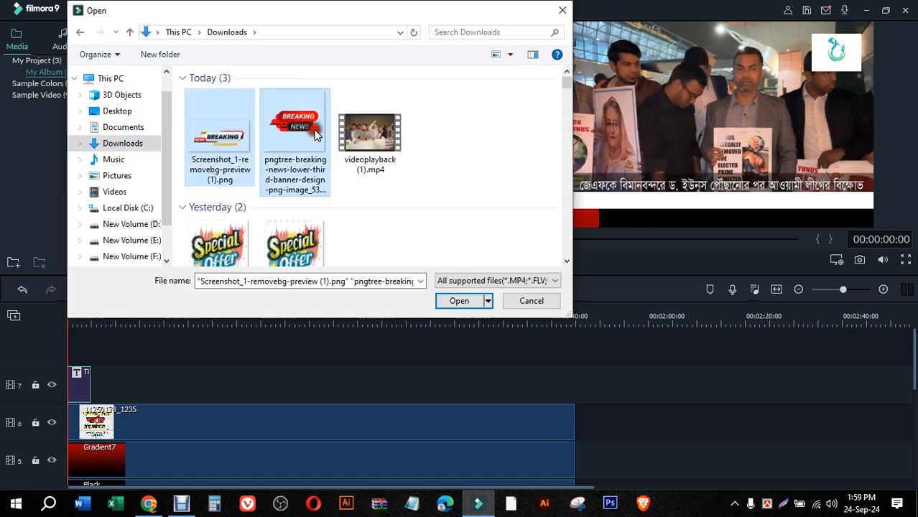
{"action": "left_click", "coordinate": [457, 298]}
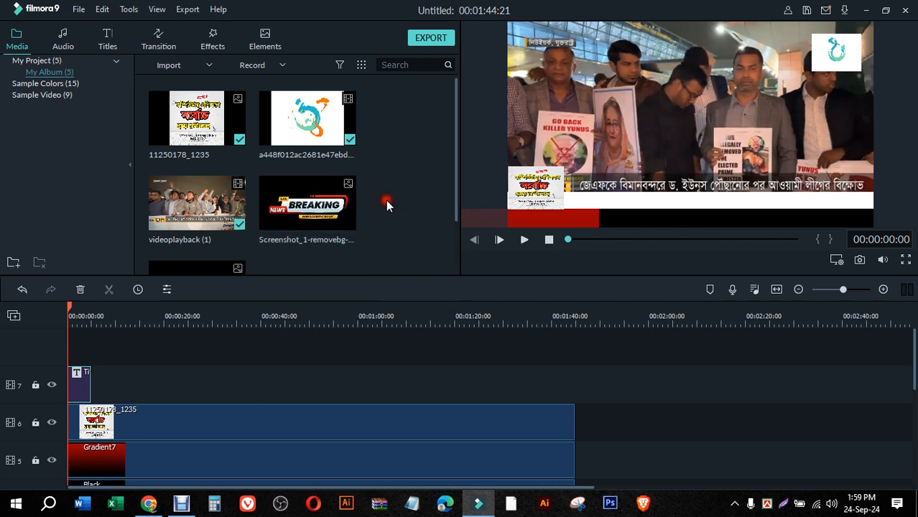
- Place the Screenshot_1-removebg logo at the start of track 7 and delete the placeholder title clip above it
{"action": "scroll", "coordinate": [386, 201], "scroll_direction": "down", "scroll_amount": 2}
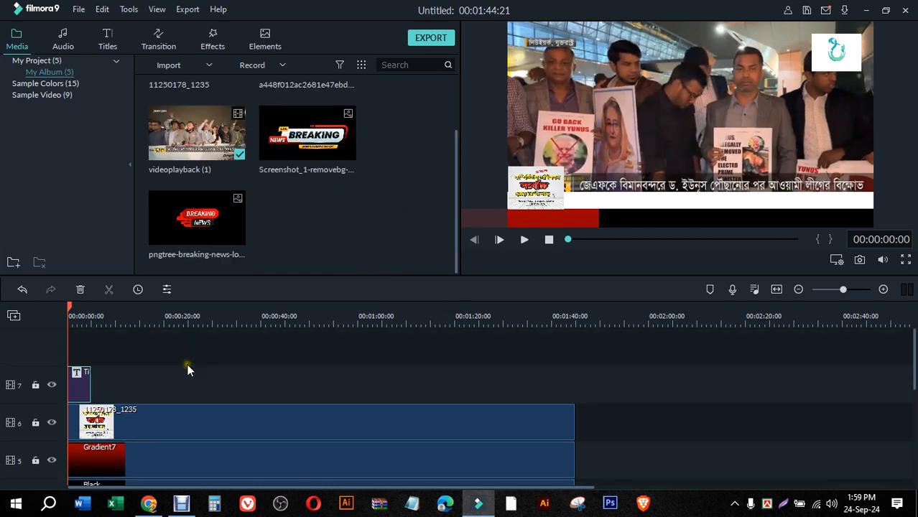
{"action": "left_click_drag", "start_coordinate": [321, 151], "coordinate": [83, 423]}
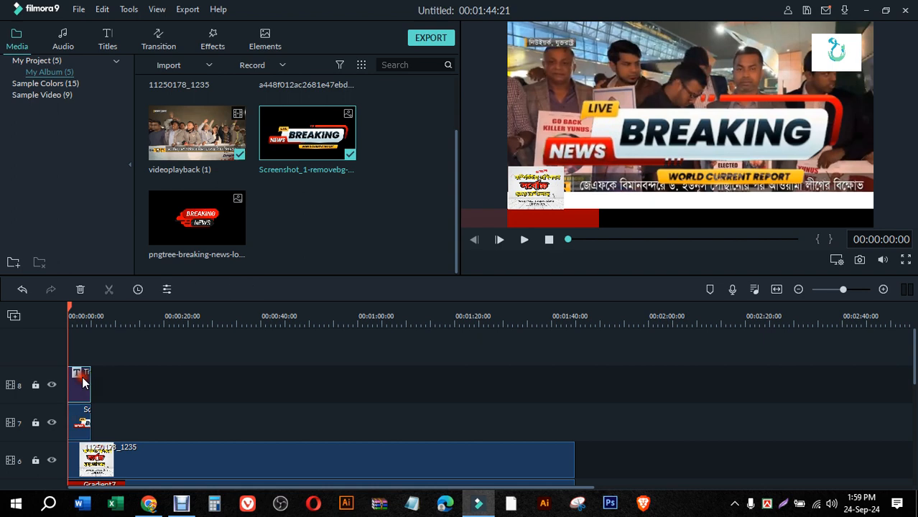
{"action": "left_click", "coordinate": [81, 383]}
{"action": "key", "text": "Delete"}
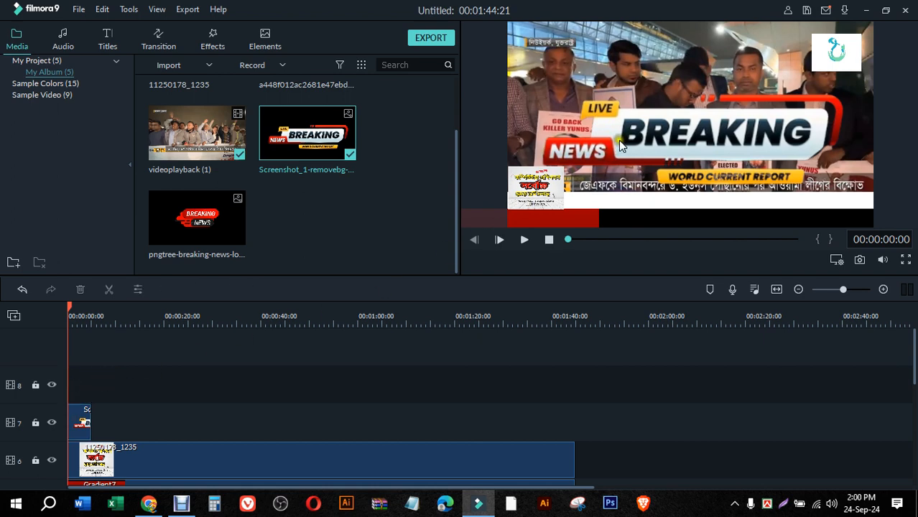
- Shrink the Live Breaking News logo and position it over the red bar in the lower-left corner of the video frame
{"action": "left_click_drag", "start_coordinate": [680, 142], "coordinate": [661, 146]}
{"action": "left_click_drag", "start_coordinate": [850, 35], "coordinate": [605, 166]}
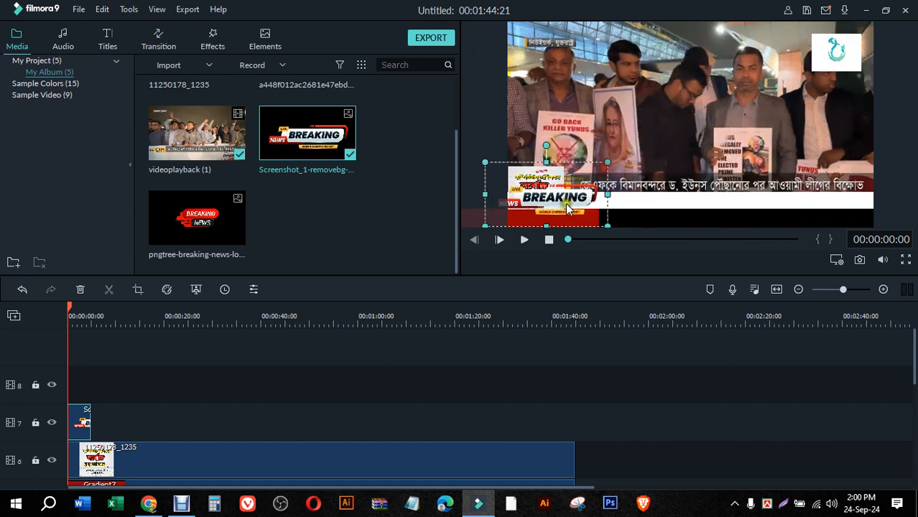
{"action": "left_click_drag", "start_coordinate": [565, 204], "coordinate": [575, 220]}
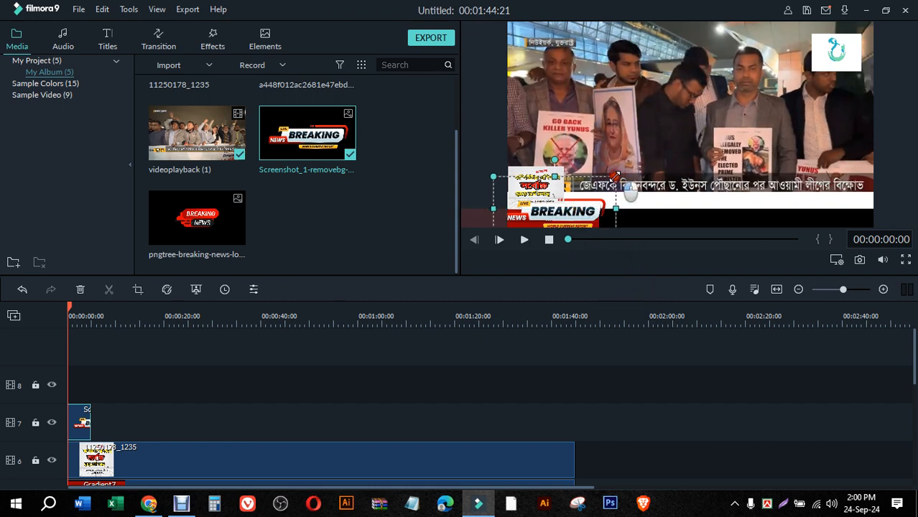
{"action": "left_click_drag", "start_coordinate": [615, 176], "coordinate": [600, 186]}
{"action": "left_click_drag", "start_coordinate": [566, 218], "coordinate": [567, 215]}
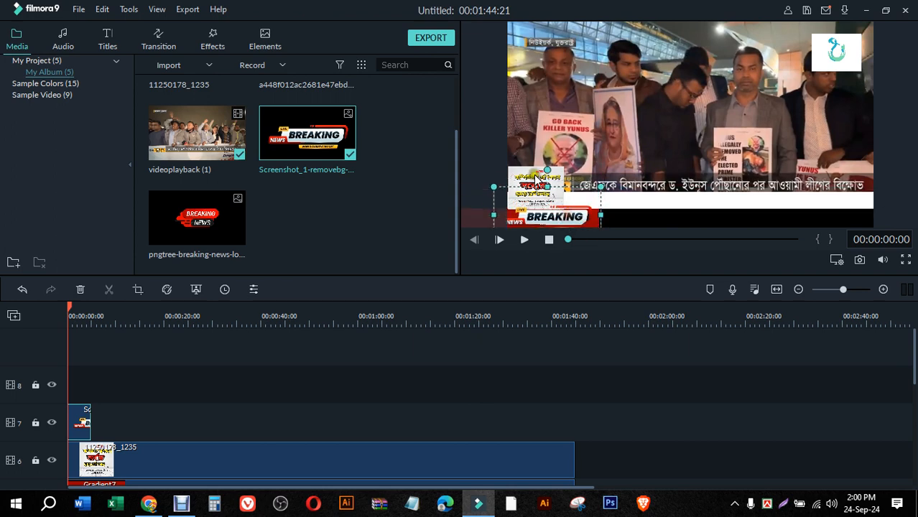
- Move the ad image up clear of the Breaking News logo and nudge the logo slightly upward over the lower-third bars
{"action": "left_click_drag", "start_coordinate": [534, 178], "coordinate": [530, 155]}
{"action": "left_click", "coordinate": [548, 216]}
{"action": "left_click_drag", "start_coordinate": [548, 218], "coordinate": [549, 208]}
{"action": "left_click", "coordinate": [667, 131]}
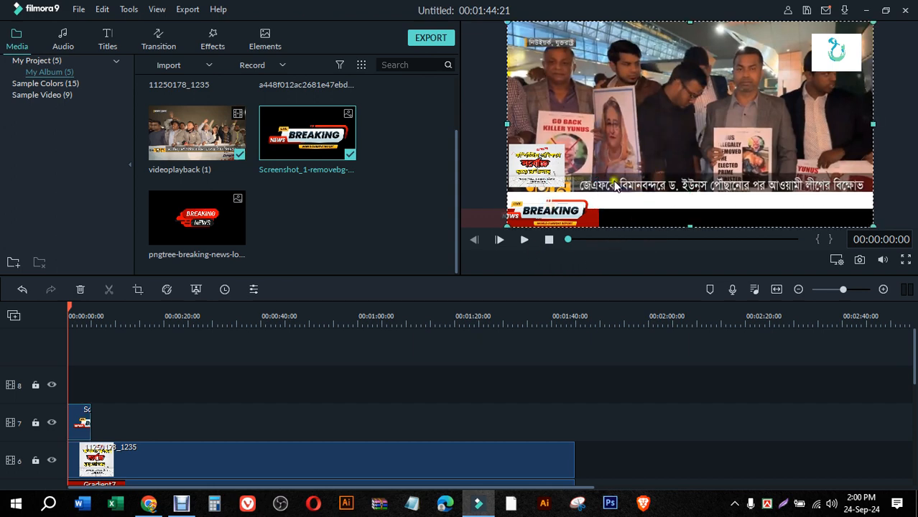
- Place the Pngtree Breaking News logo at the start of track 7 and move the Live Breaking News clip aside on track 8
{"action": "left_click", "coordinate": [543, 218]}
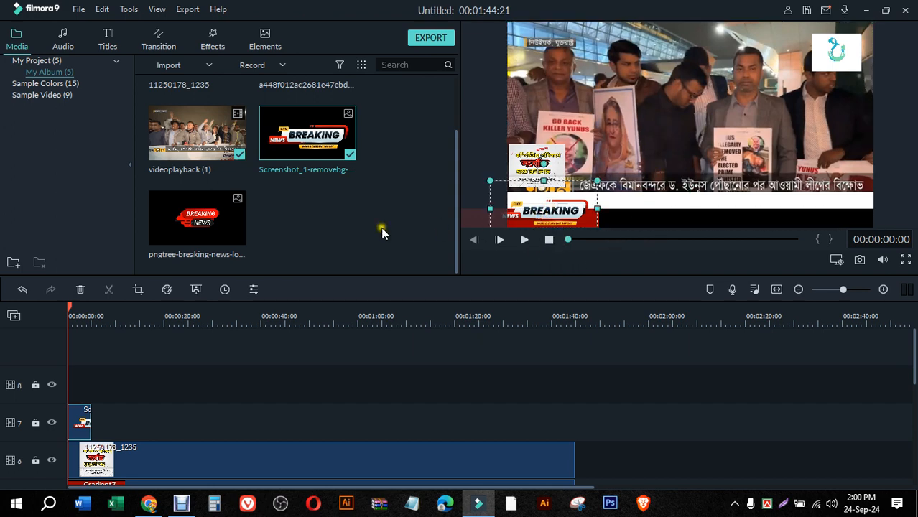
{"action": "left_click_drag", "start_coordinate": [214, 227], "coordinate": [68, 387]}
{"action": "left_click_drag", "start_coordinate": [83, 417], "coordinate": [487, 385]}
{"action": "left_click_drag", "start_coordinate": [76, 401], "coordinate": [77, 427]}
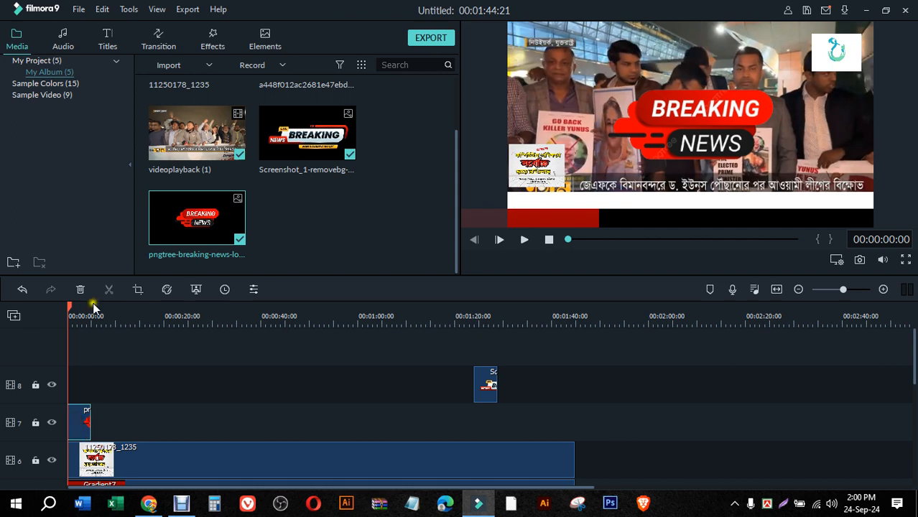
- Shrink the Pngtree Breaking News logo and position it over the red bar in the frame's lower-left corner
{"action": "left_click", "coordinate": [689, 123]}
{"action": "left_click_drag", "start_coordinate": [760, 111], "coordinate": [760, 124]}
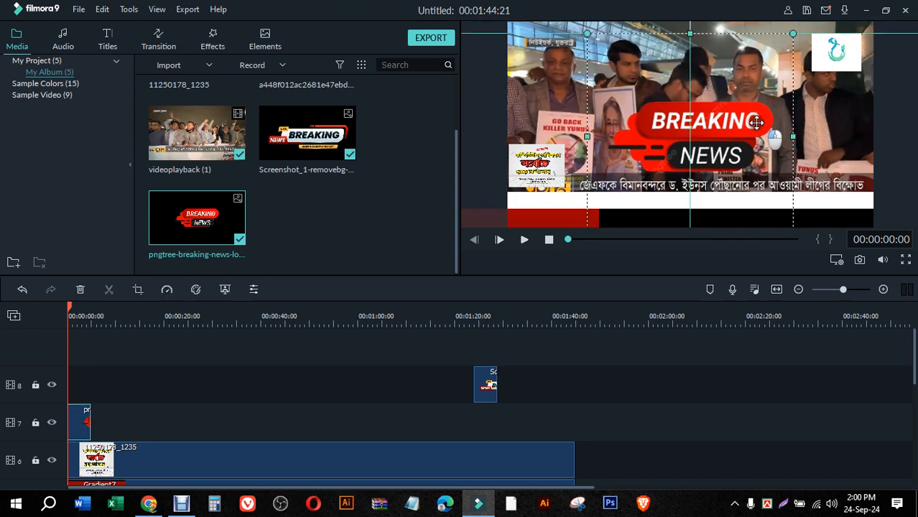
{"action": "left_click_drag", "start_coordinate": [796, 33], "coordinate": [554, 213]}
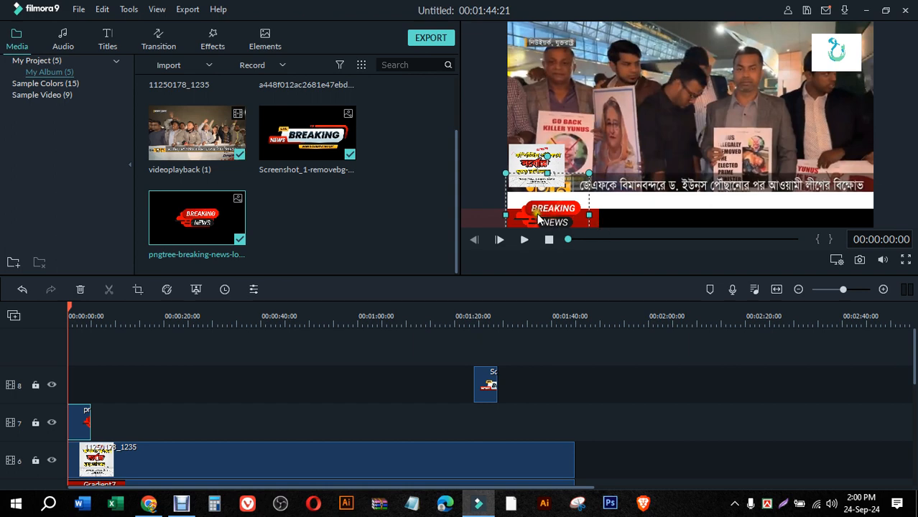
{"action": "left_click_drag", "start_coordinate": [537, 214], "coordinate": [530, 206]}
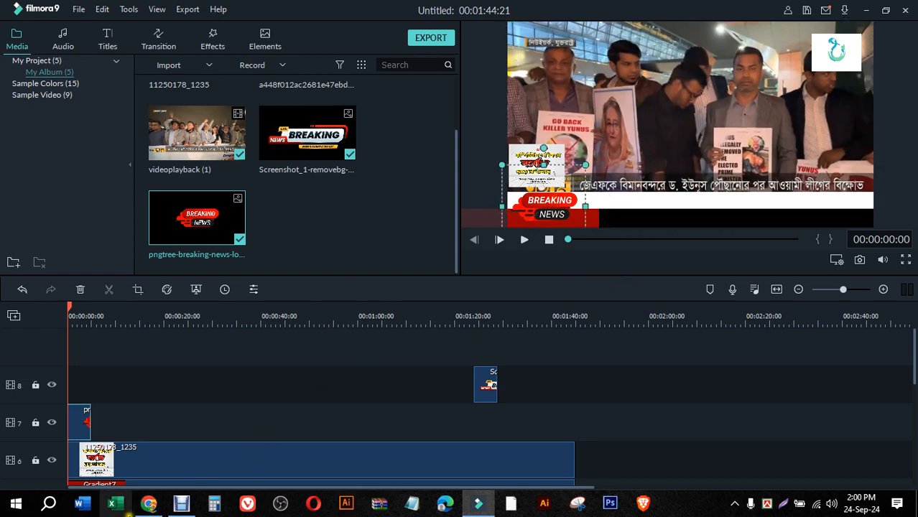
- Switch to Chrome and open the red-and-blue Freepik Breaking News banner from the breaking news png image results
{"action": "left_click", "coordinate": [149, 503]}
{"action": "left_click", "coordinate": [301, 15]}
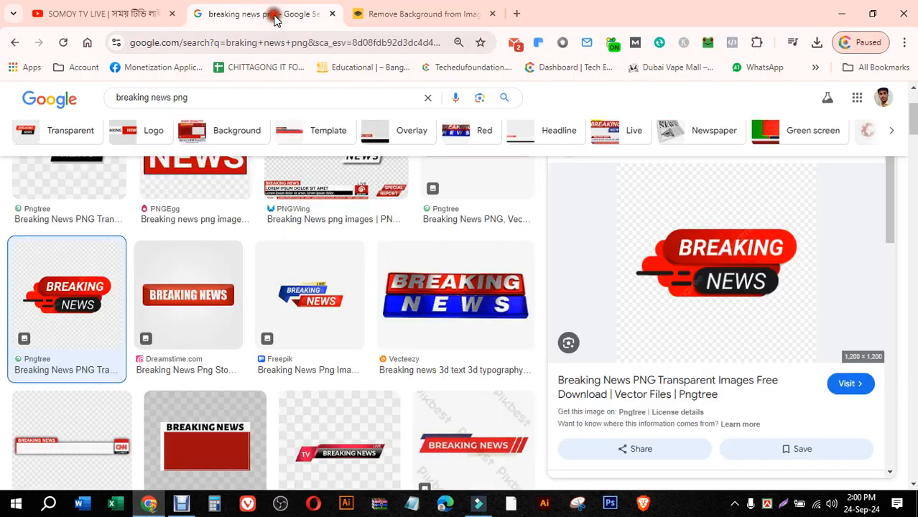
{"action": "scroll", "coordinate": [238, 266], "scroll_direction": "up", "scroll_amount": 1}
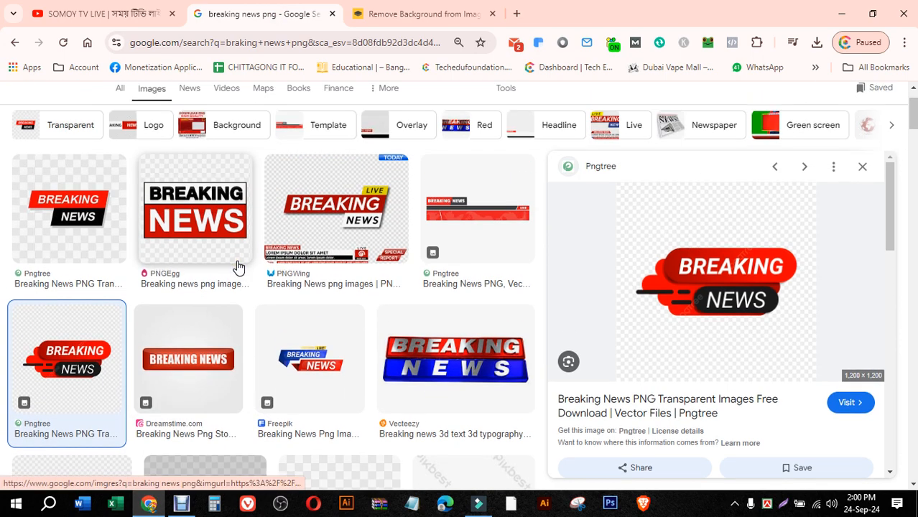
{"action": "scroll", "coordinate": [236, 269], "scroll_direction": "down", "scroll_amount": 2}
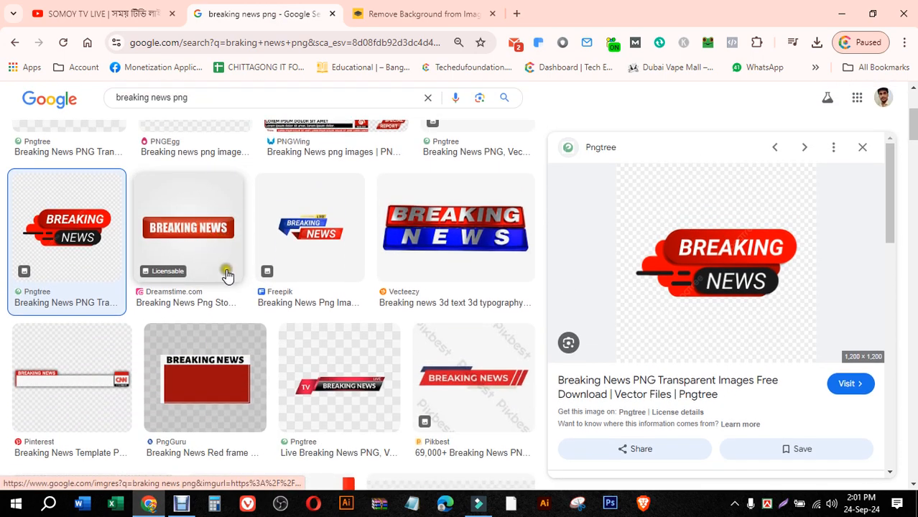
{"action": "scroll", "coordinate": [429, 375], "scroll_direction": "up", "scroll_amount": 3}
{"action": "scroll", "coordinate": [430, 341], "scroll_direction": "down", "scroll_amount": 4}
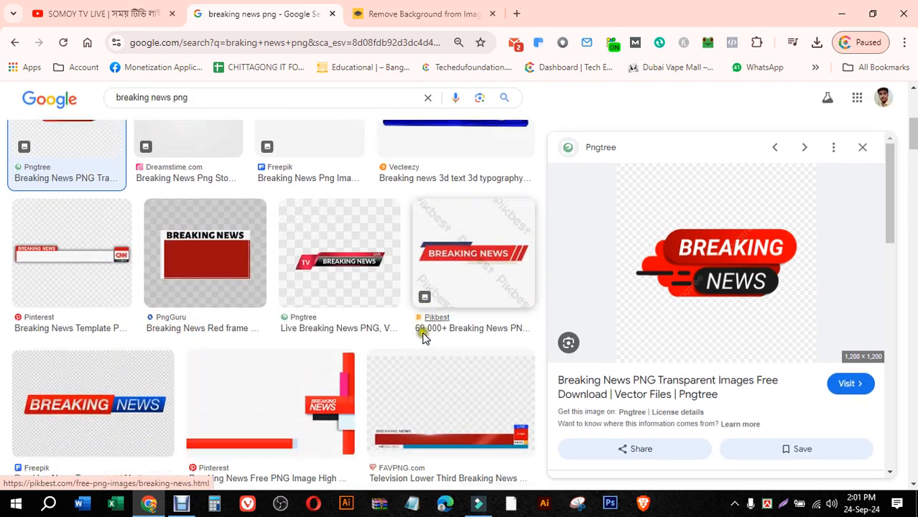
{"action": "scroll", "coordinate": [424, 337], "scroll_direction": "down", "scroll_amount": 2}
{"action": "left_click", "coordinate": [118, 272]}
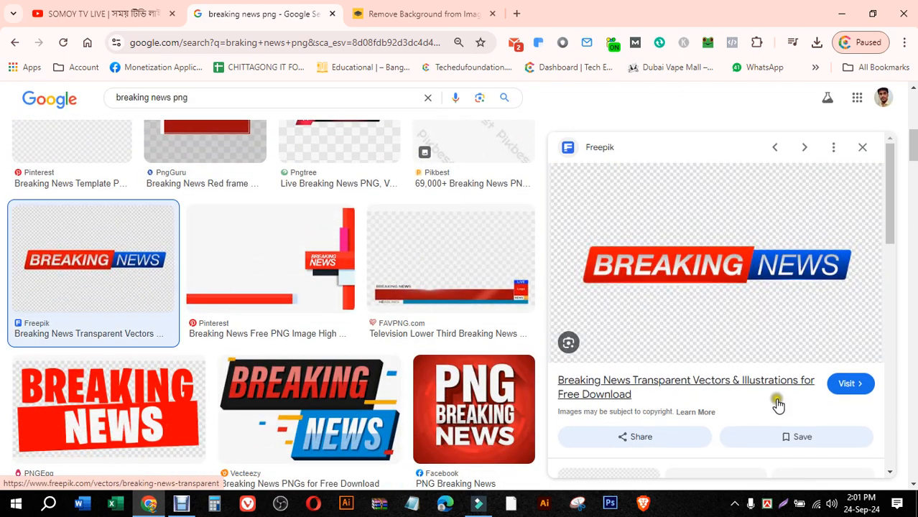
- Capture the Freepik Breaking News banner with Lightshot and save it to the Desktop as Screenshot_2.jpg
{"action": "left_click", "coordinate": [782, 503]}
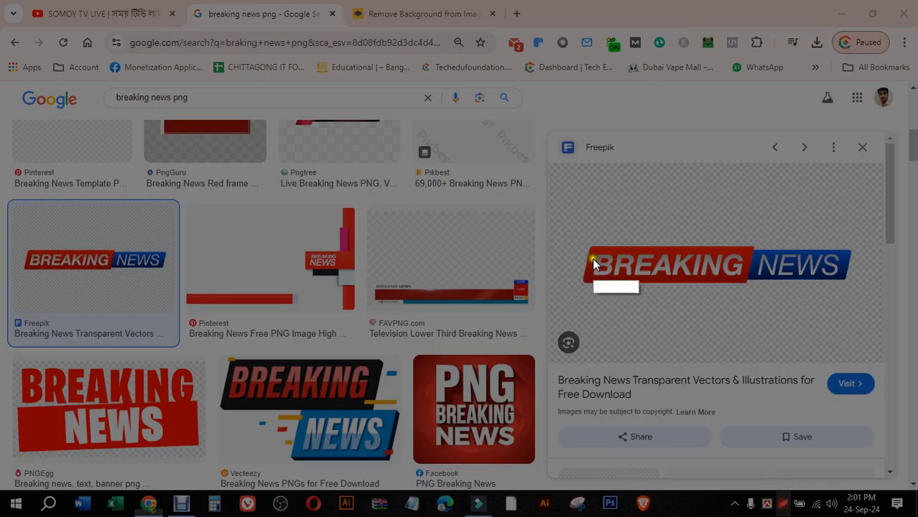
{"action": "left_click_drag", "start_coordinate": [582, 241], "coordinate": [859, 296]}
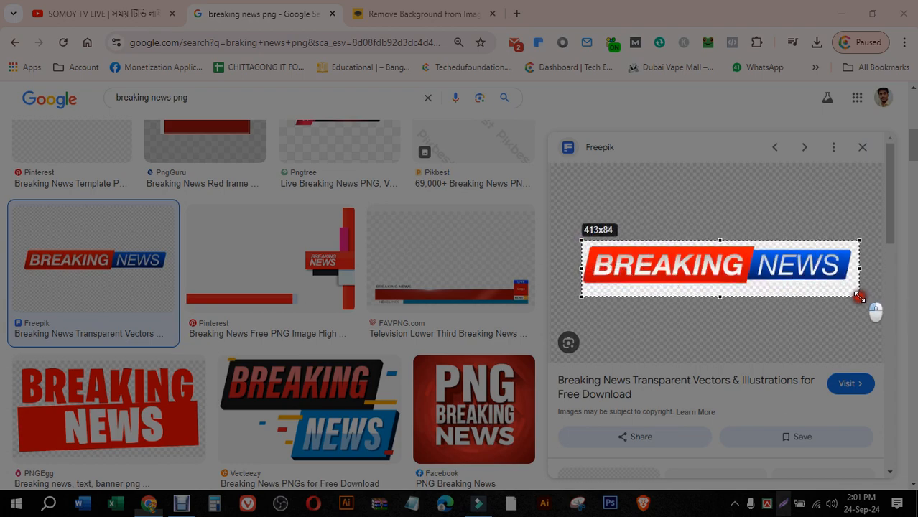
{"action": "left_click", "coordinate": [824, 307]}
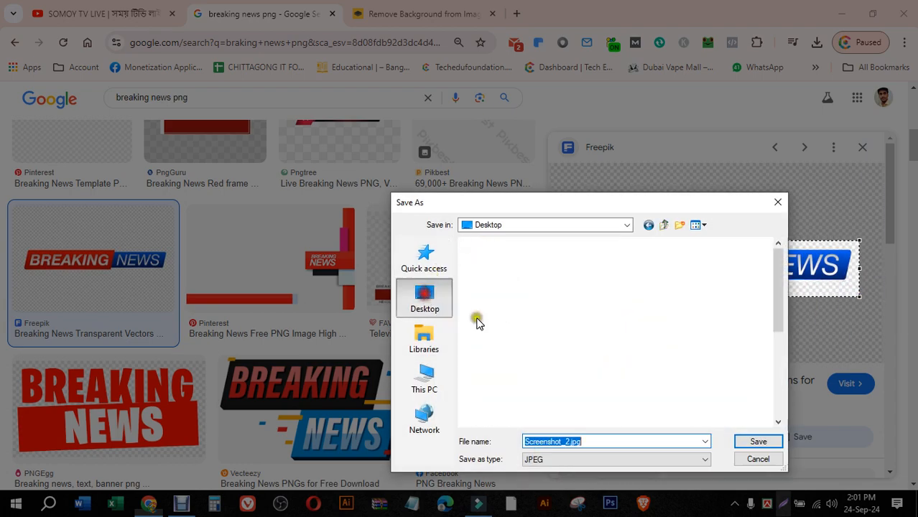
{"action": "left_click", "coordinate": [757, 441]}
- Remove the background of Screenshot_2.jpg on remove.bg and download the resulting image
{"action": "left_click", "coordinate": [403, 9]}
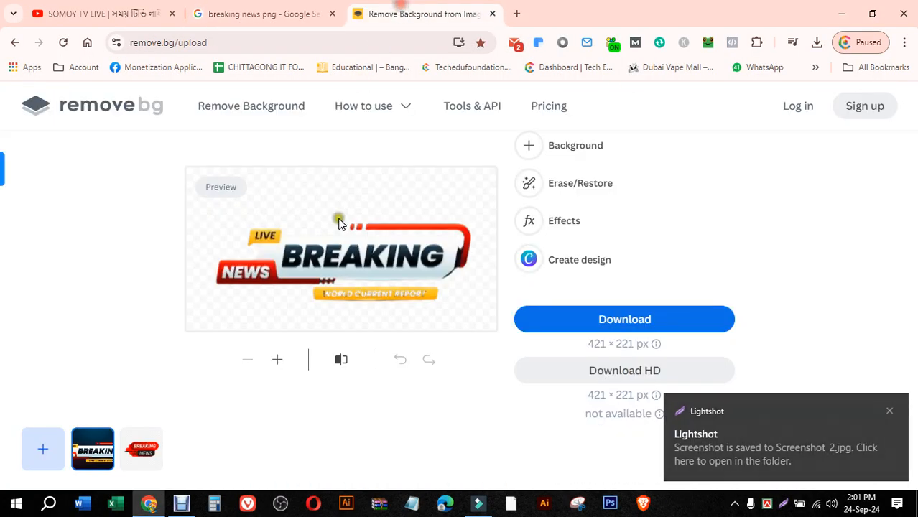
{"action": "left_click", "coordinate": [43, 449]}
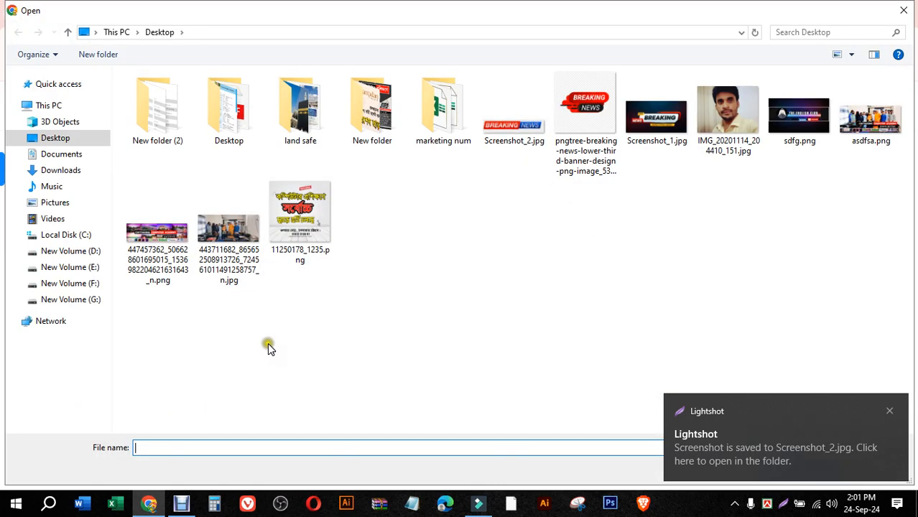
{"action": "left_click", "coordinate": [514, 115]}
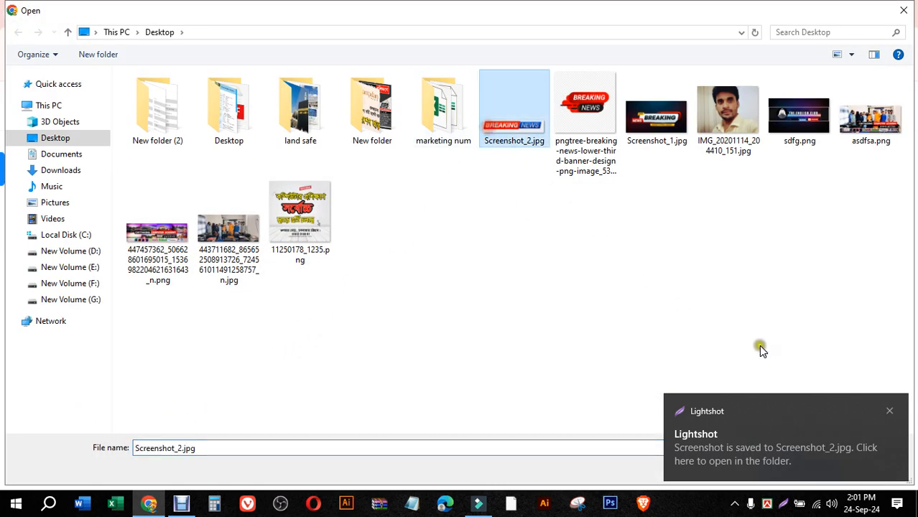
{"action": "left_click", "coordinate": [888, 411]}
{"action": "left_click", "coordinate": [798, 468]}
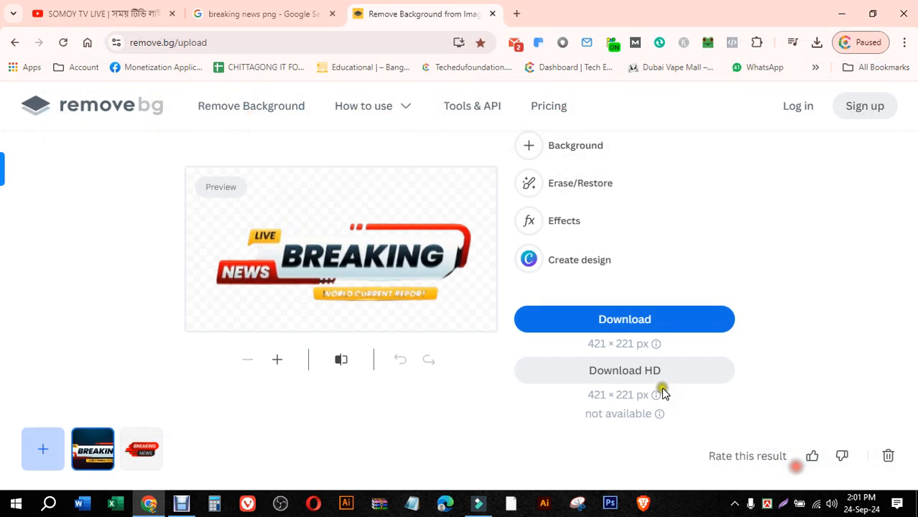
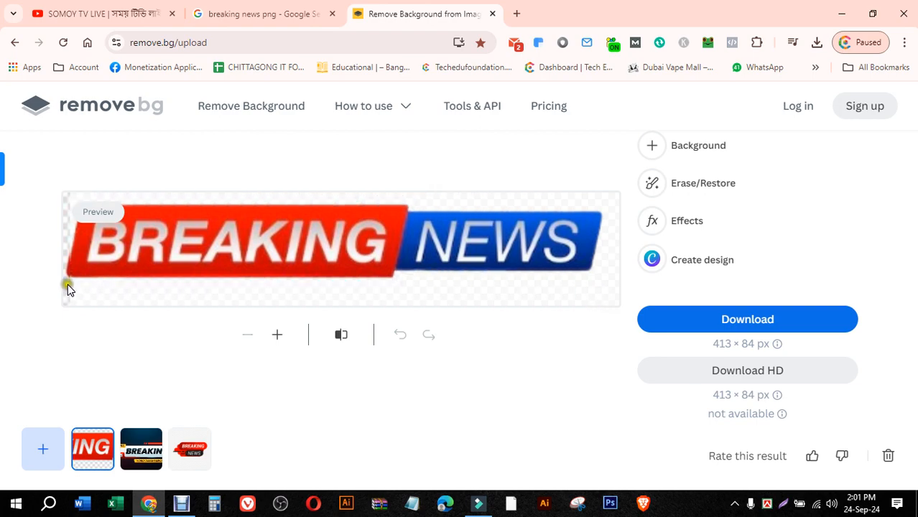
{"action": "left_click", "coordinate": [750, 321]}
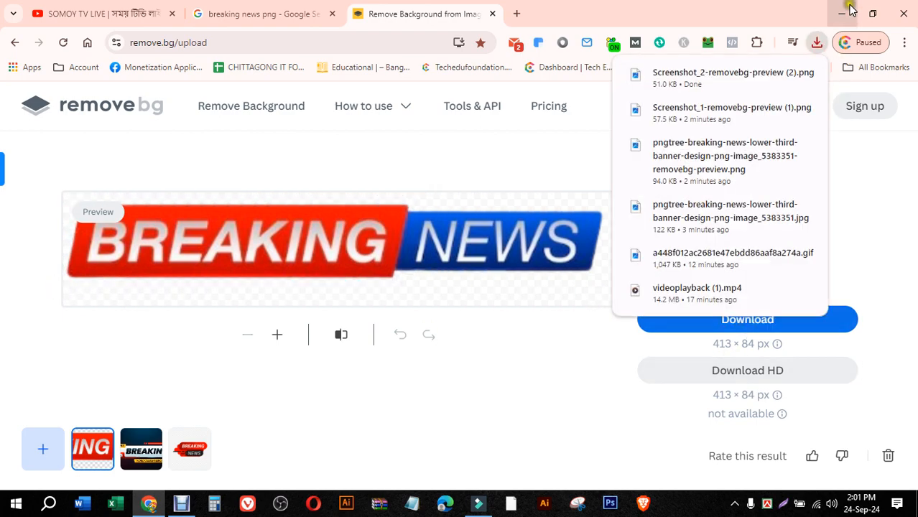
- Switch back to Filmora9 and import Screenshot_2-removebg-preview (2).png from Downloads into the project media
{"action": "left_click", "coordinate": [844, 14]}
{"action": "right_click", "coordinate": [336, 204]}
{"action": "left_click", "coordinate": [359, 212]}
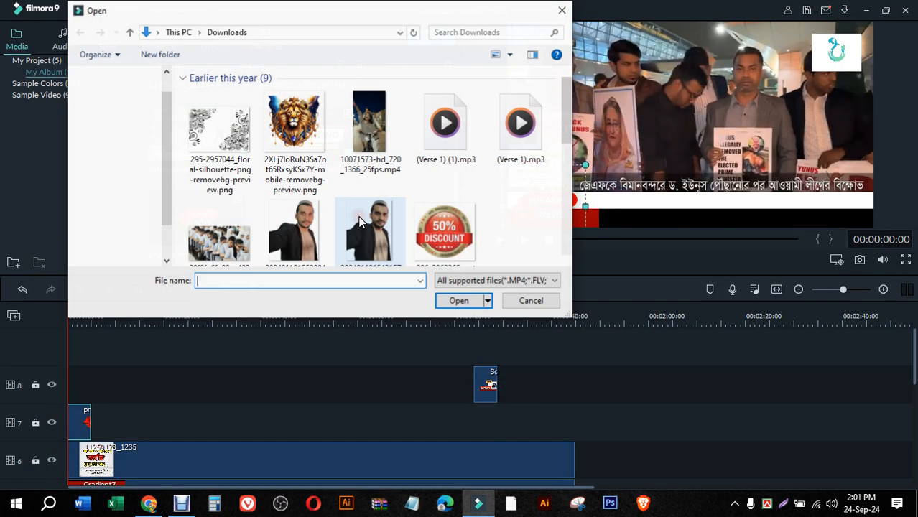
{"action": "left_click", "coordinate": [221, 140]}
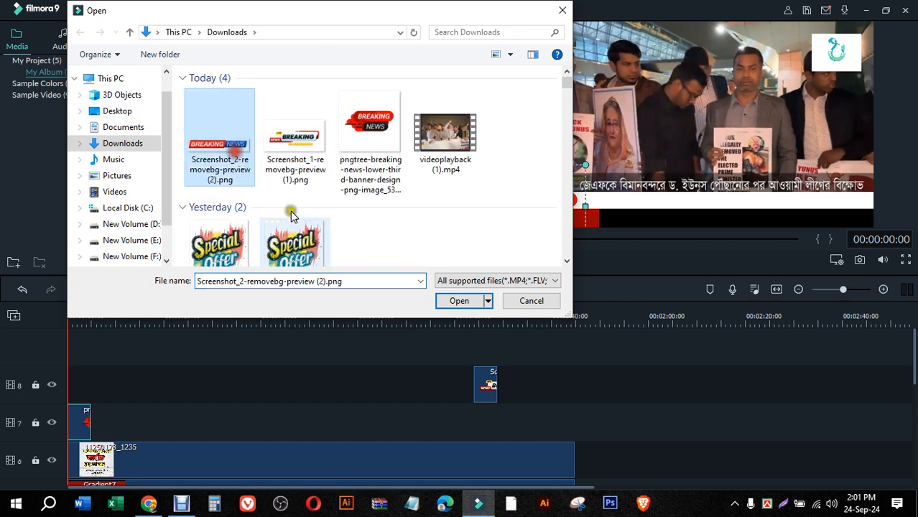
{"action": "left_click", "coordinate": [457, 302]}
- Place the red-and-blue Breaking News logo at the start of track 8 and shrink it to fit over the lower-left red bar
{"action": "left_click_drag", "start_coordinate": [325, 228], "coordinate": [367, 387]}
{"action": "left_click", "coordinate": [603, 117]}
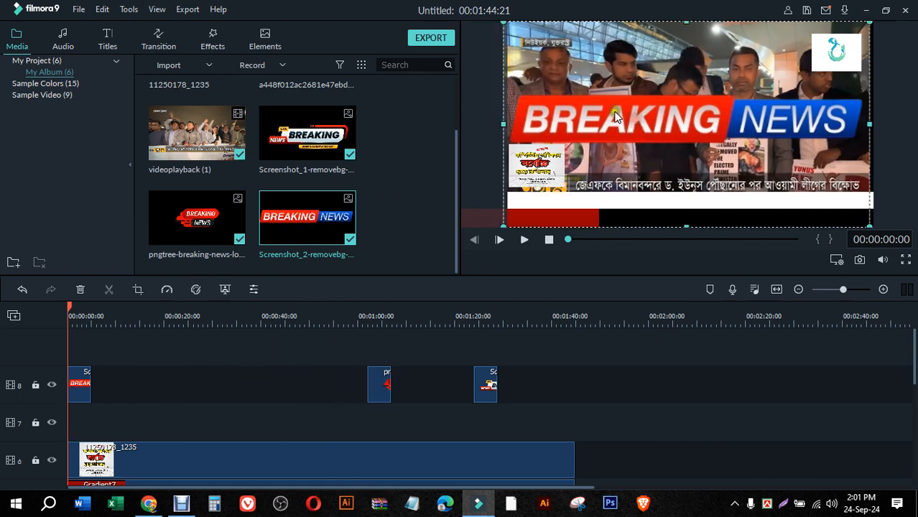
{"action": "left_click_drag", "start_coordinate": [551, 117], "coordinate": [586, 210]}
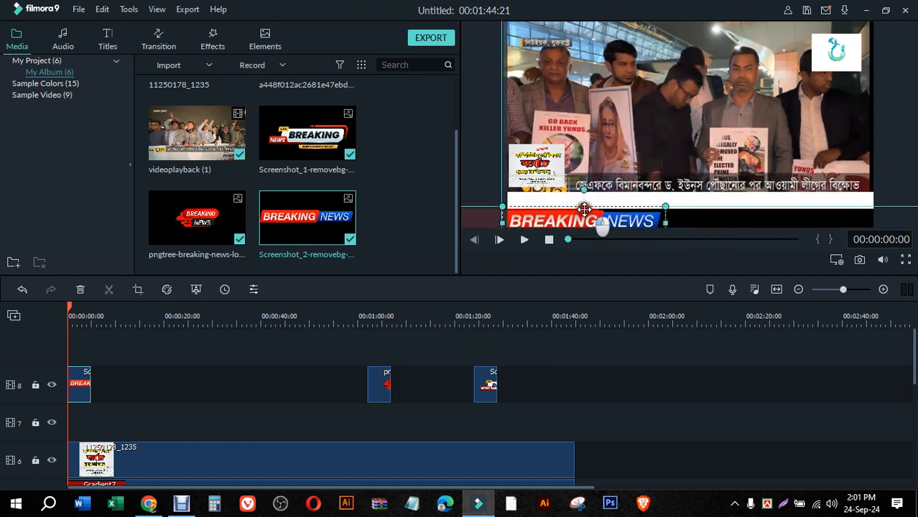
{"action": "left_click_drag", "start_coordinate": [667, 207], "coordinate": [560, 213]}
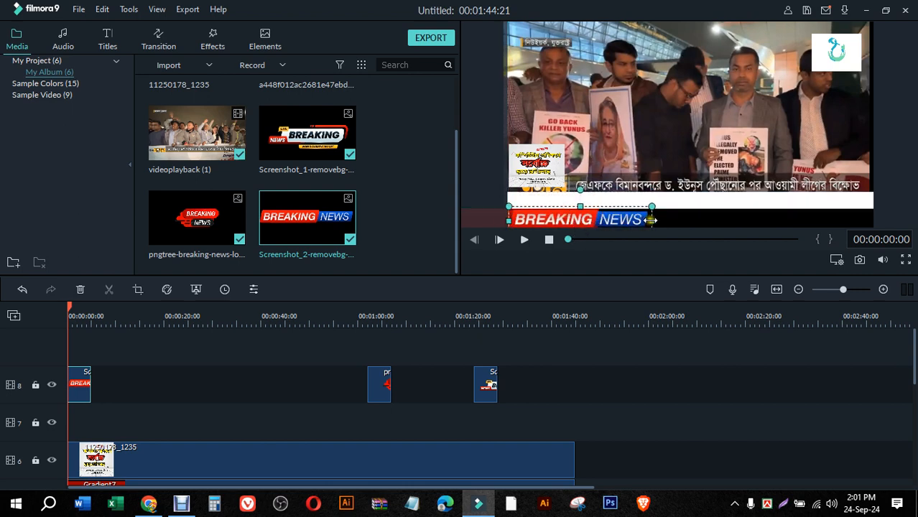
{"action": "left_click_drag", "start_coordinate": [651, 220], "coordinate": [609, 217]}
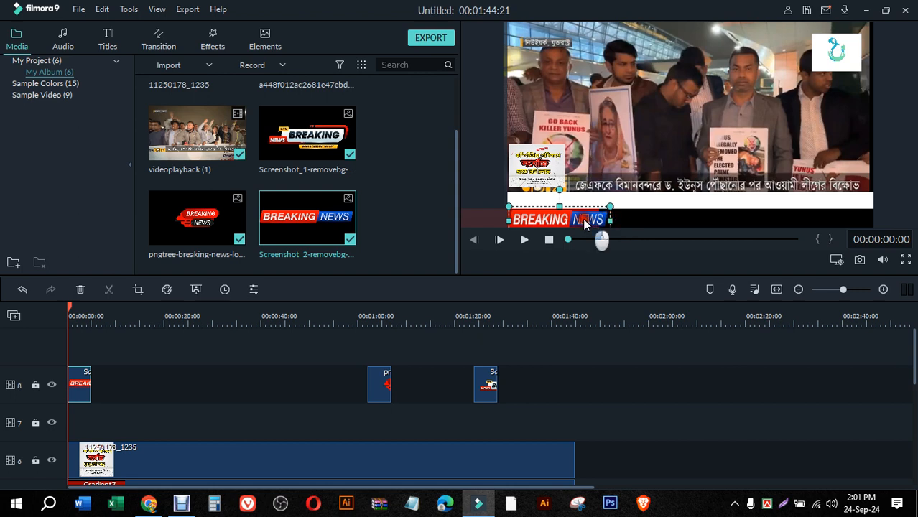
- Delete the unused Pngtree and Live Breaking News logo clips from track 8
{"action": "left_click", "coordinate": [645, 194]}
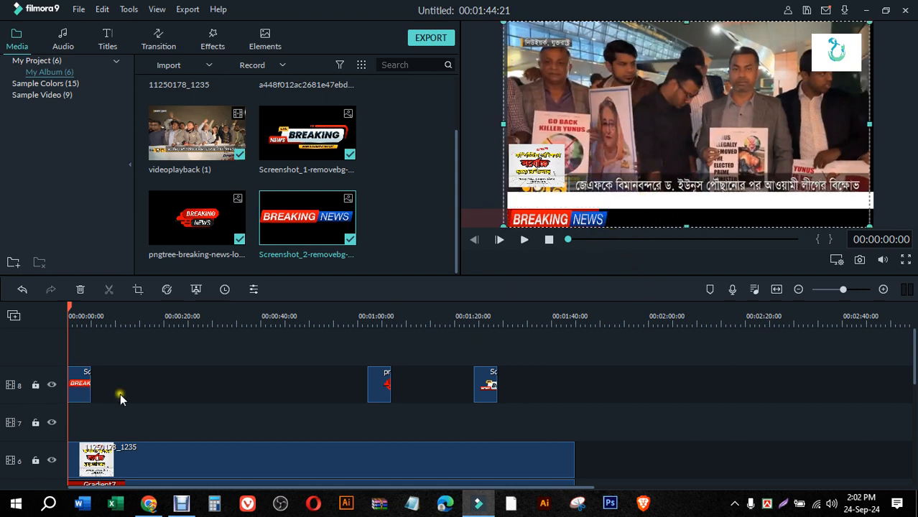
{"action": "left_click", "coordinate": [565, 386]}
{"action": "key", "text": "Delete"}
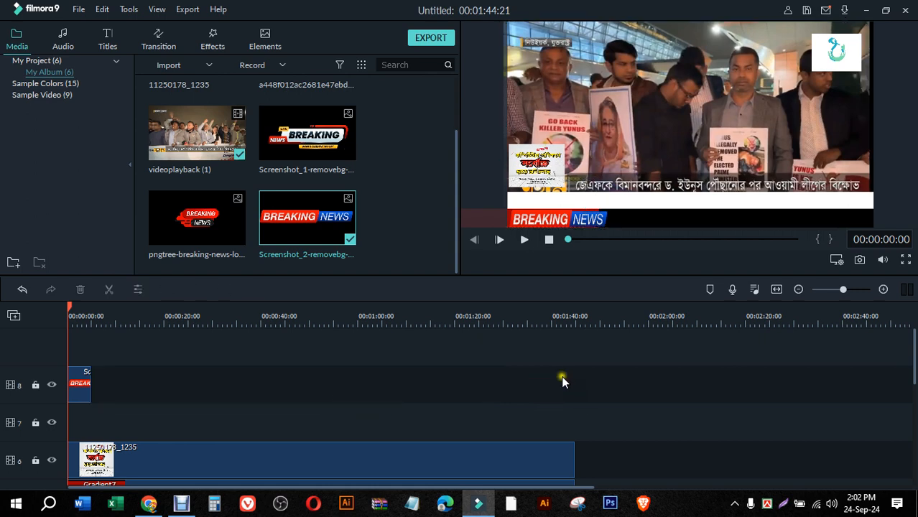
- Open the motion settings of the Breaking News logo clip on track 8 and apply the Boom! animation
{"action": "left_click", "coordinate": [81, 393]}
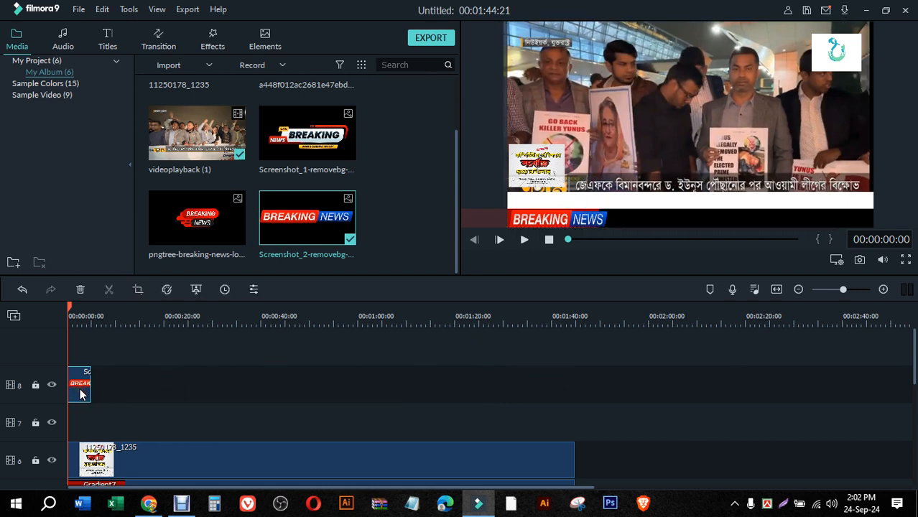
{"action": "double_click", "coordinate": [82, 393]}
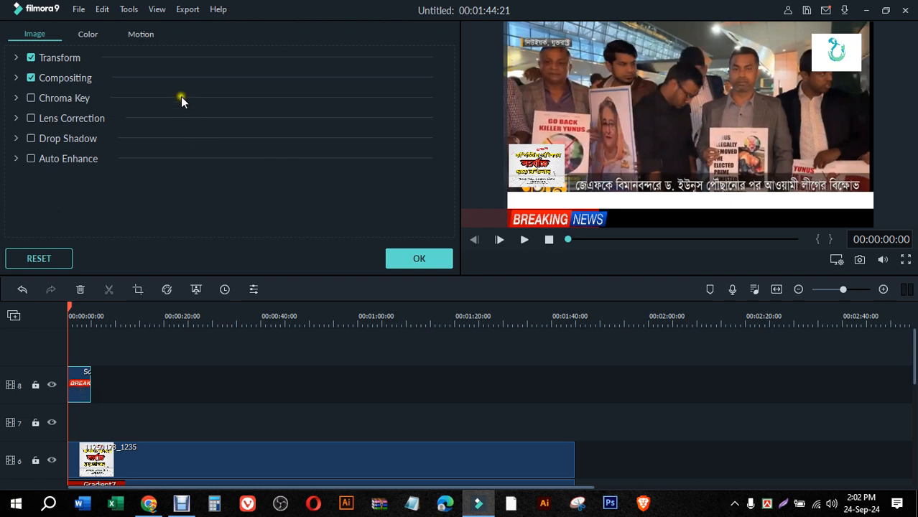
{"action": "left_click", "coordinate": [140, 37]}
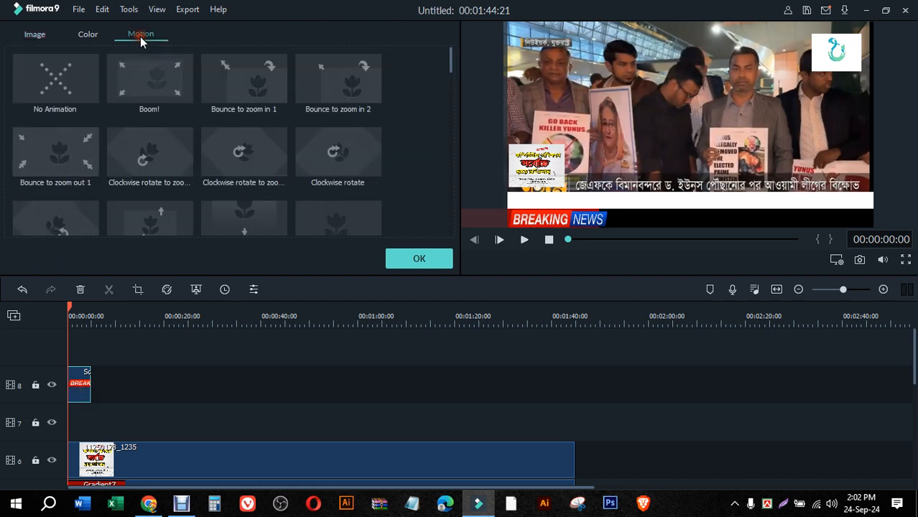
{"action": "left_click", "coordinate": [152, 82]}
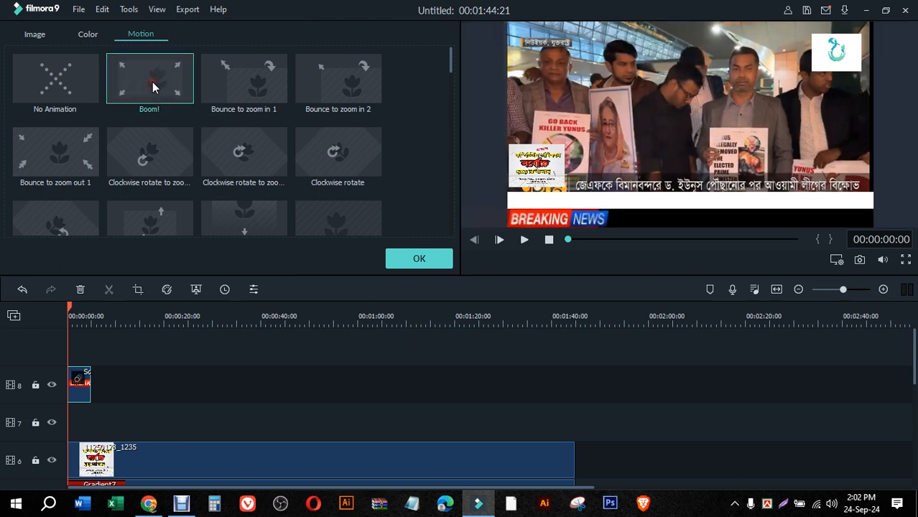
{"action": "left_click", "coordinate": [153, 82]}
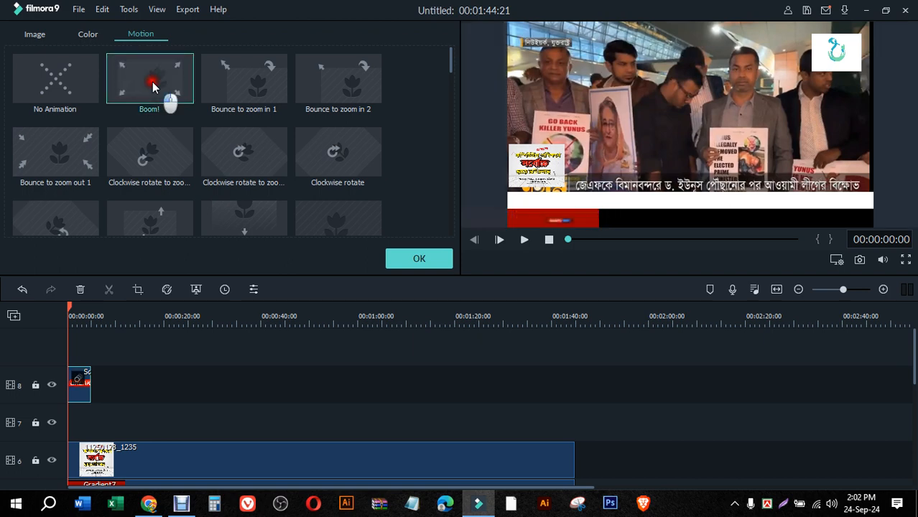
- Apply the To the Right 2 animation to the Breaking News logo clip and move the clip to the start of track 7
{"action": "left_click", "coordinate": [260, 85]}
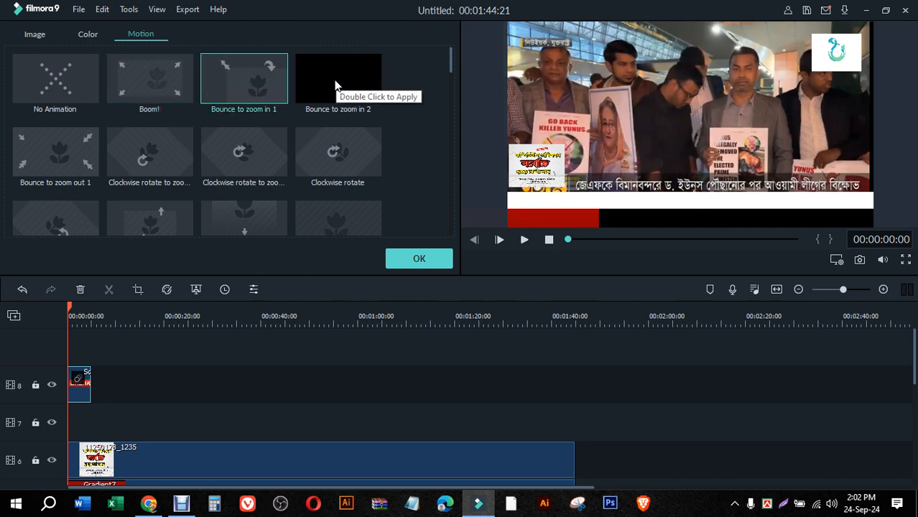
{"action": "scroll", "coordinate": [237, 201], "scroll_direction": "down", "scroll_amount": 5}
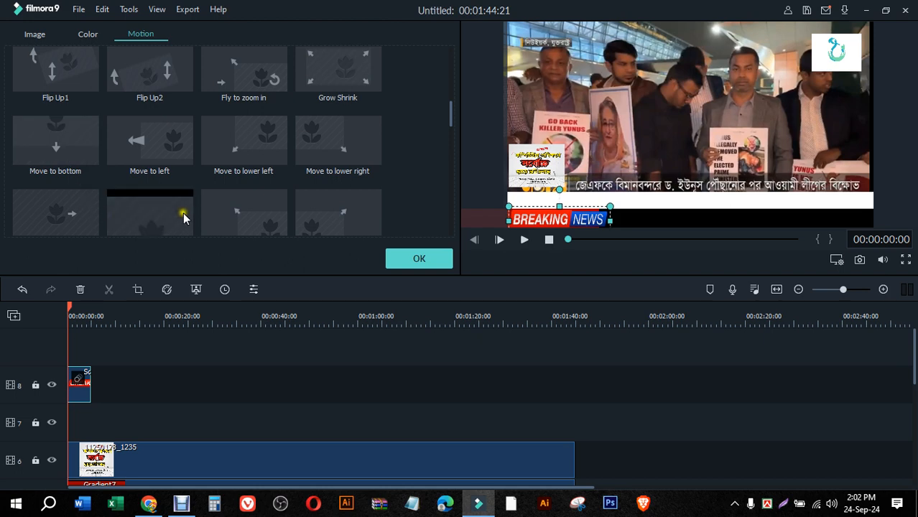
{"action": "scroll", "coordinate": [249, 217], "scroll_direction": "down", "scroll_amount": 6}
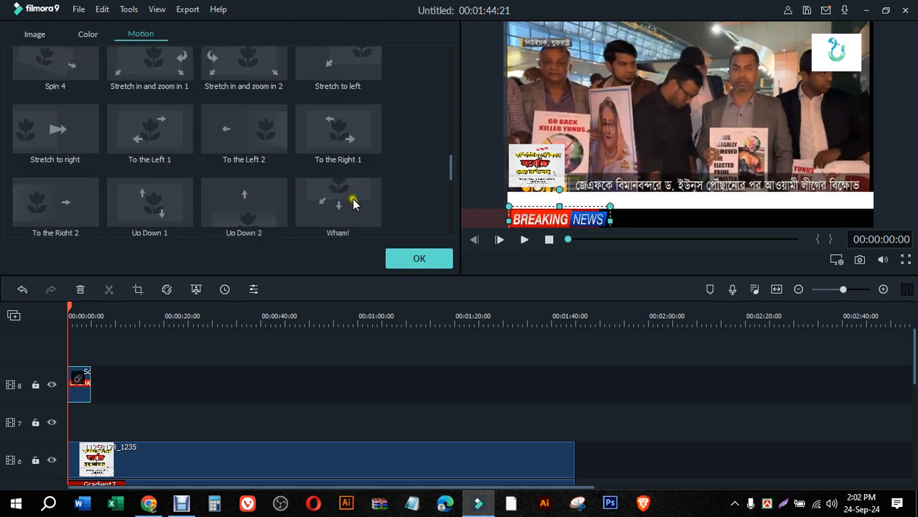
{"action": "left_click", "coordinate": [150, 207]}
{"action": "double_click", "coordinate": [151, 207]}
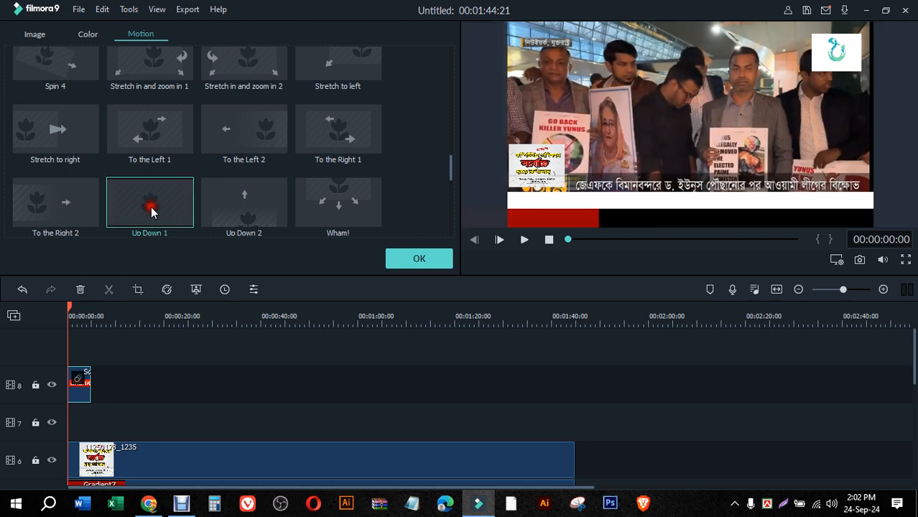
{"action": "double_click", "coordinate": [73, 210]}
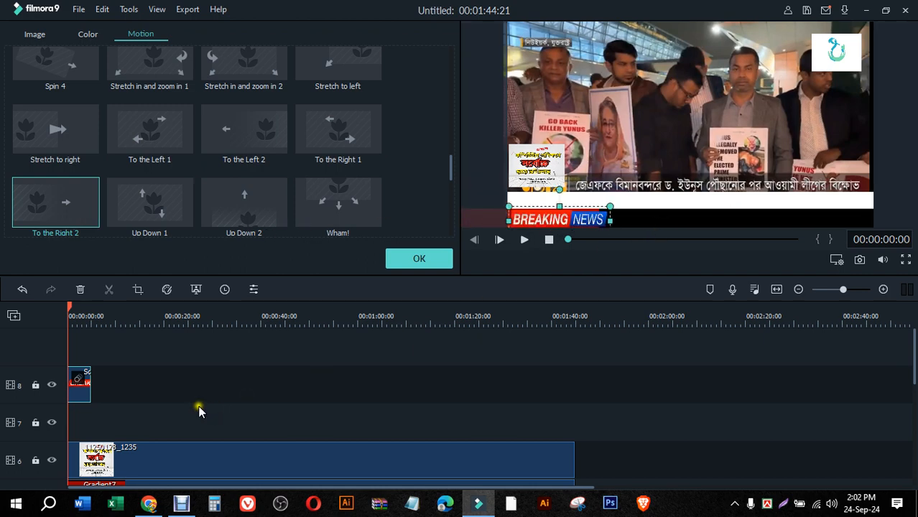
{"action": "left_click_drag", "start_coordinate": [82, 389], "coordinate": [81, 425]}
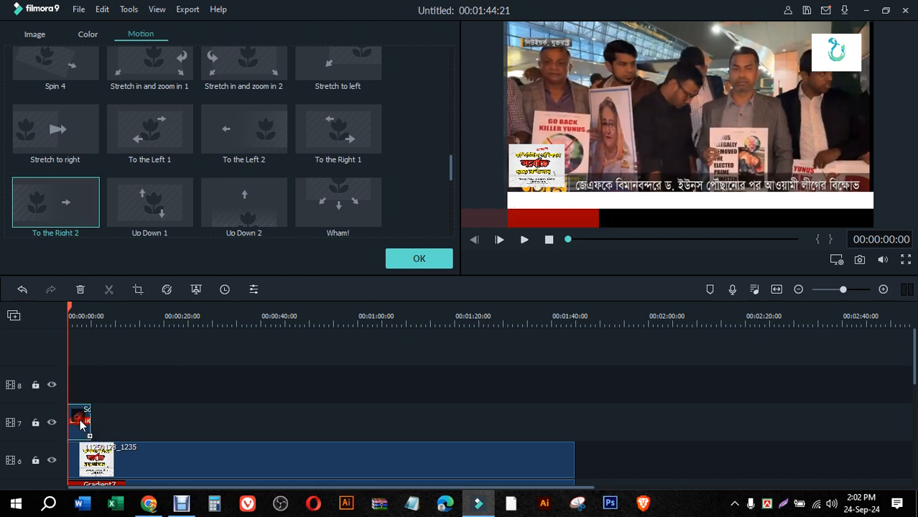
{"action": "left_click", "coordinate": [391, 263]}
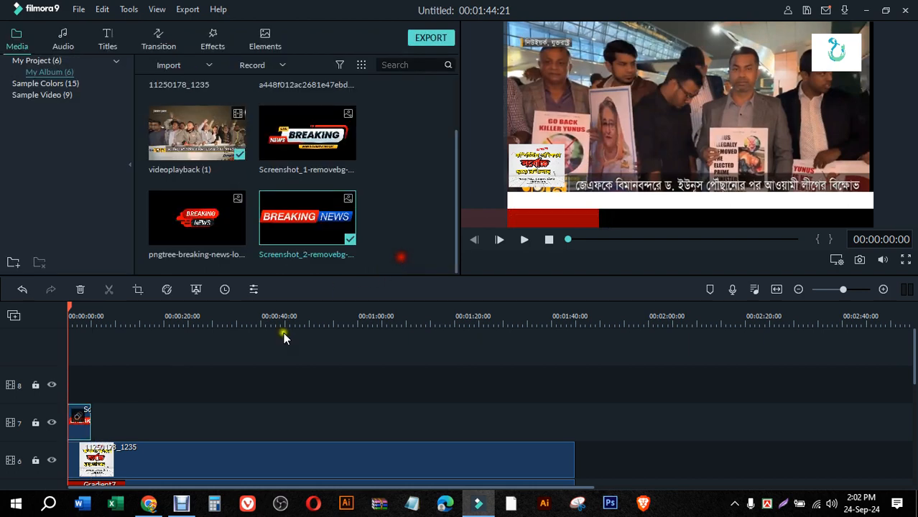
{"action": "right_click", "coordinate": [85, 425]}
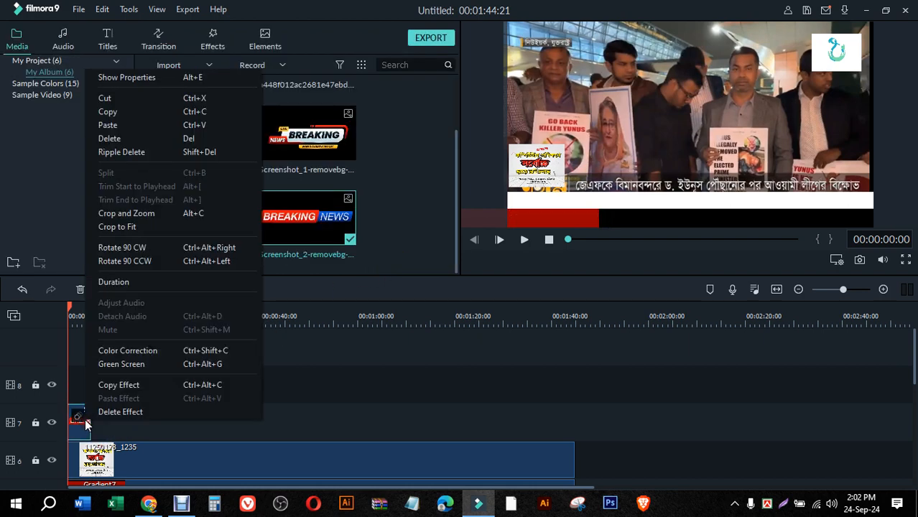
{"action": "left_click", "coordinate": [79, 427]}
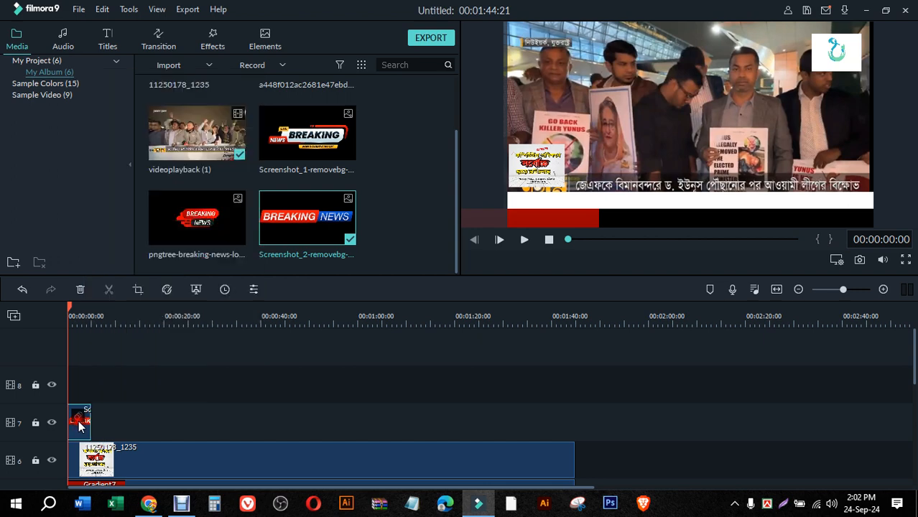
{"action": "left_click_drag", "start_coordinate": [79, 425], "coordinate": [114, 425]}
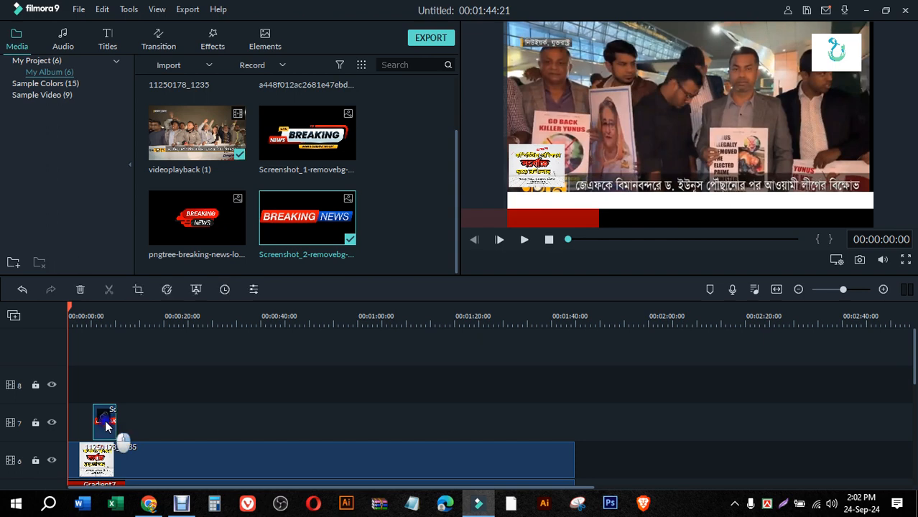
{"action": "right_click", "coordinate": [106, 426]}
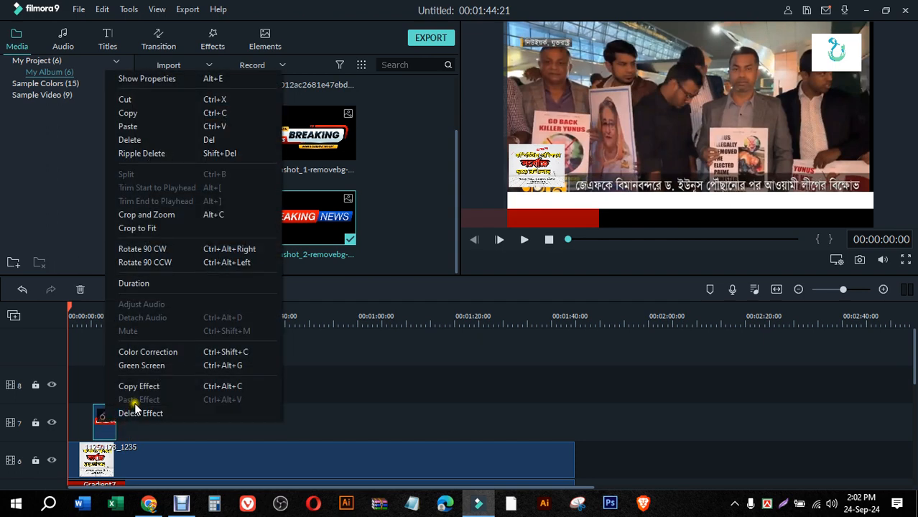
{"action": "left_click", "coordinate": [79, 9]}
{"action": "mouse_move", "coordinate": [107, 9]}
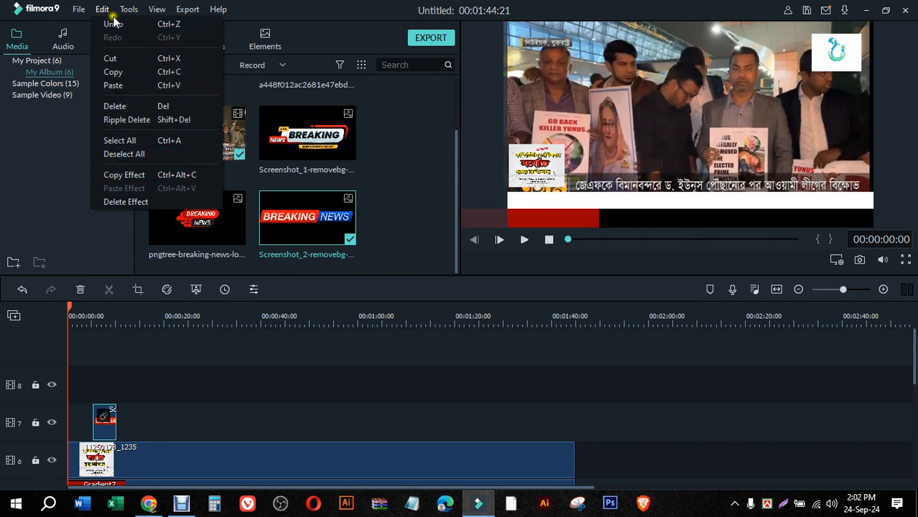
{"action": "left_click", "coordinate": [79, 10]}
{"action": "left_click", "coordinate": [79, 10]}
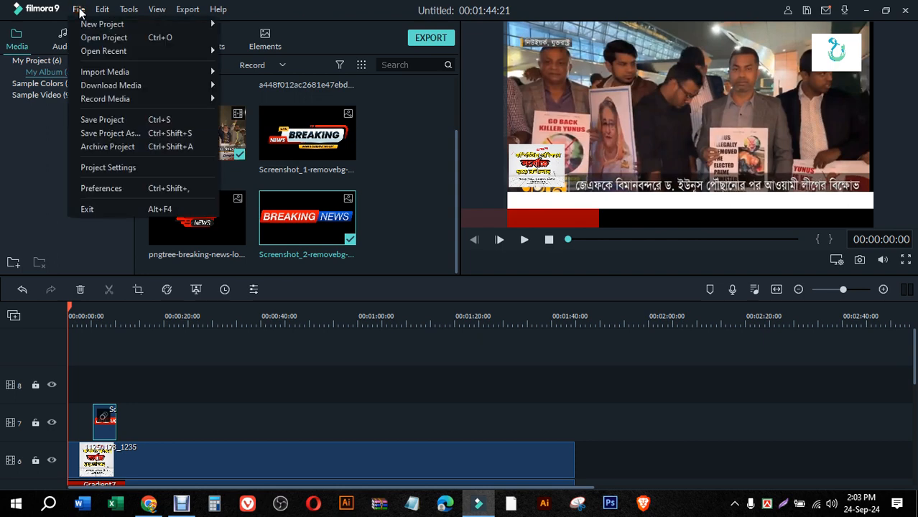
{"action": "mouse_move", "coordinate": [103, 10]}
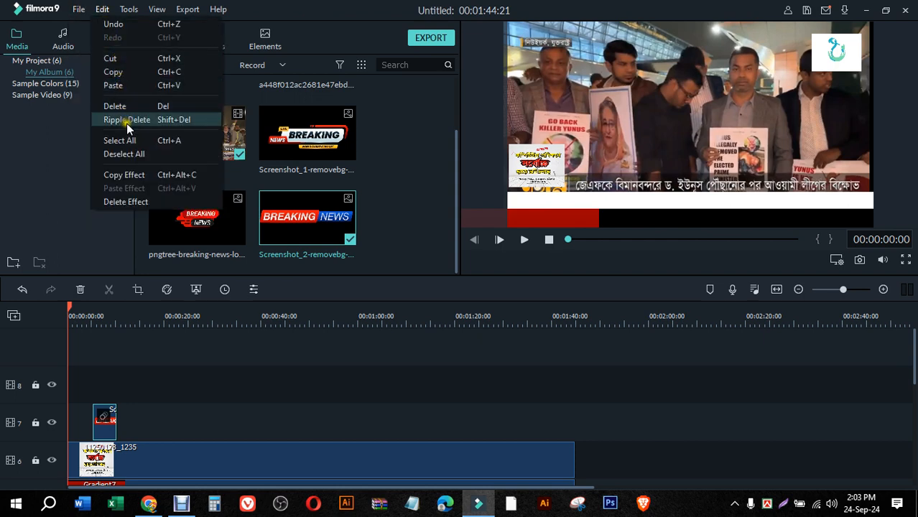
{"action": "left_click", "coordinate": [127, 228]}
{"action": "left_click", "coordinate": [107, 423]}
{"action": "right_click", "coordinate": [111, 424]}
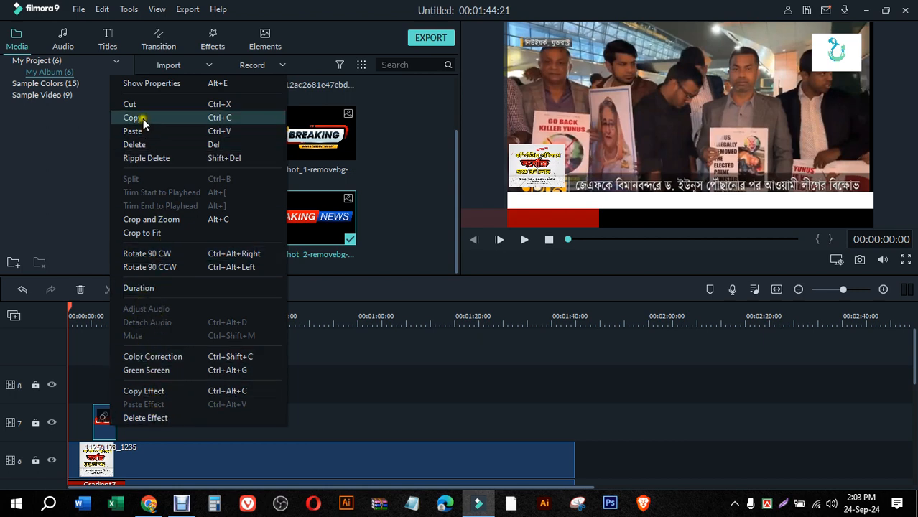
{"action": "left_click", "coordinate": [389, 425]}
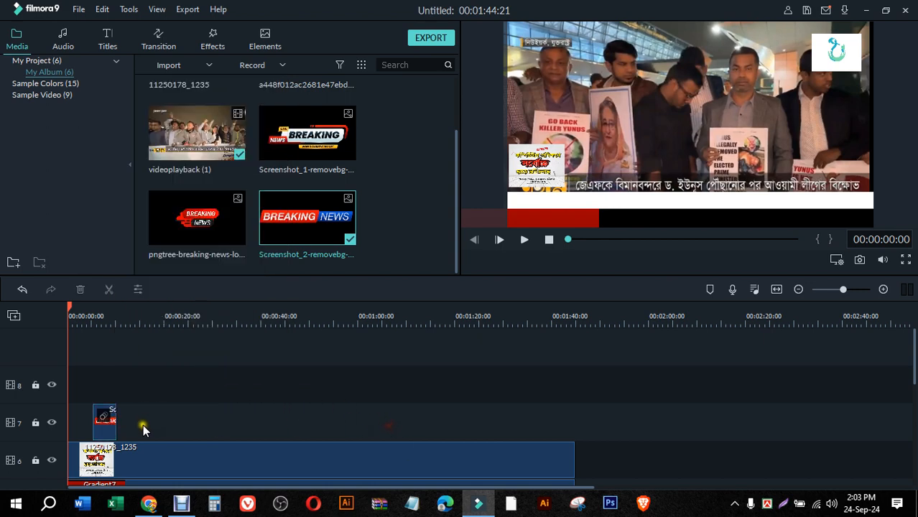
{"action": "left_click", "coordinate": [108, 419]}
{"action": "right_click", "coordinate": [108, 421]}
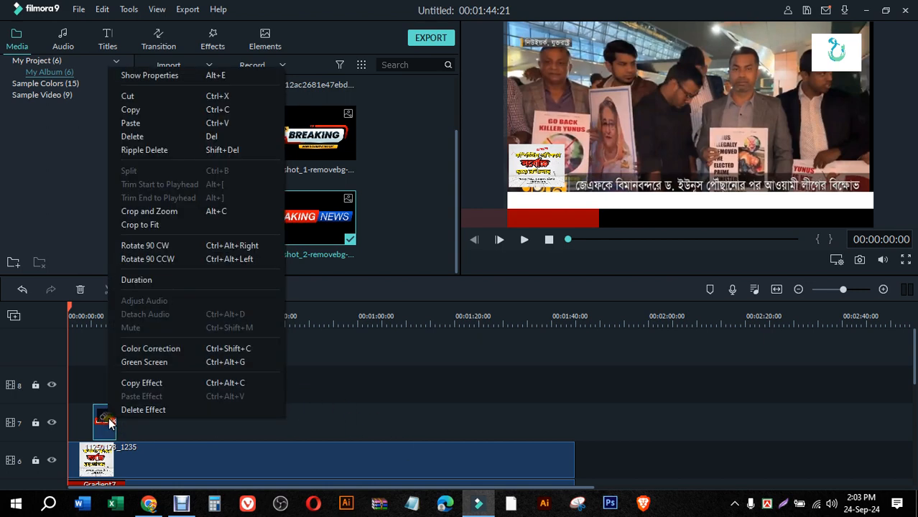
{"action": "left_click", "coordinate": [109, 426]}
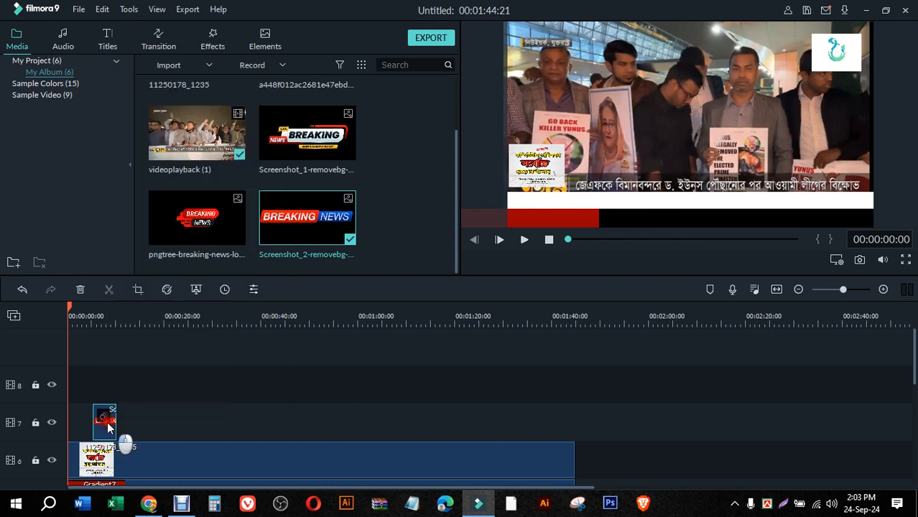
- Move the Breaking News logo clip back to the start of track 7 and copy it
{"action": "left_click_drag", "start_coordinate": [108, 427], "coordinate": [79, 416]}
{"action": "right_click", "coordinate": [82, 418]}
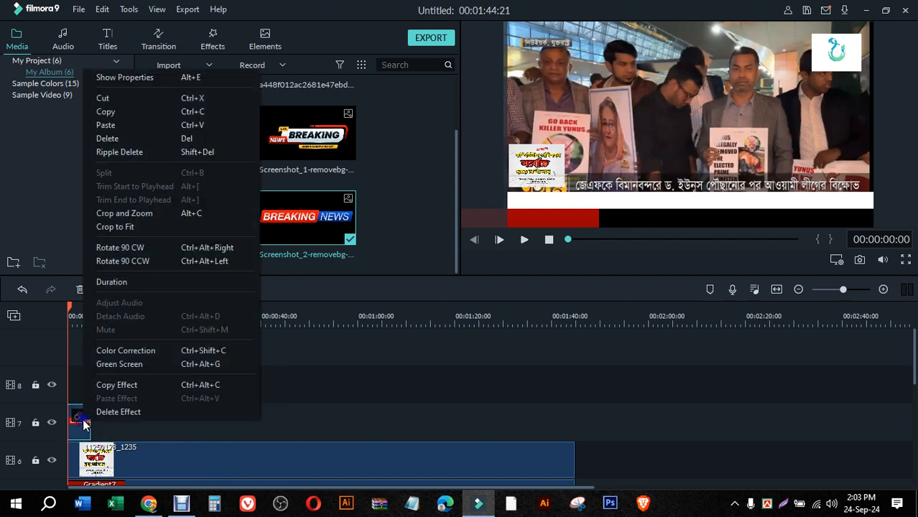
{"action": "left_click", "coordinate": [106, 112]}
- Try to paste the copied logo clip beside the original on track 7, and undo the paste
{"action": "right_click", "coordinate": [136, 415]}
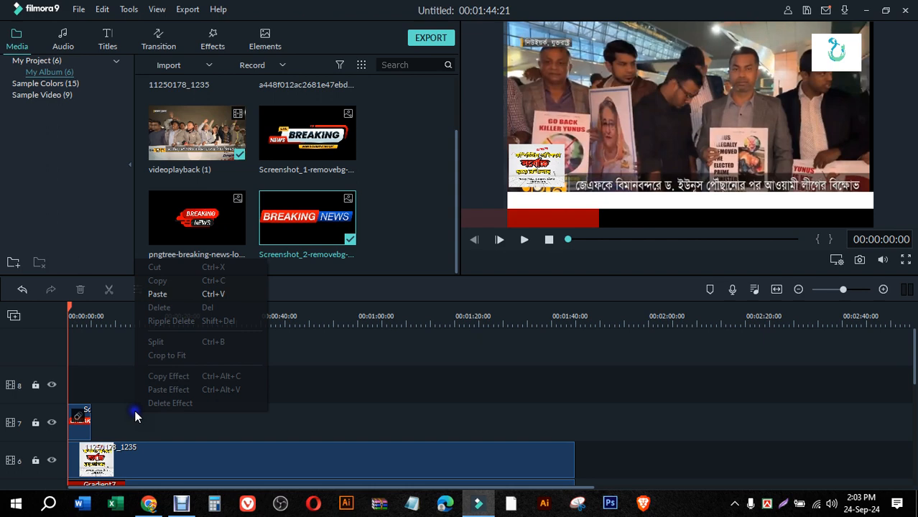
{"action": "left_click", "coordinate": [158, 294]}
{"action": "scroll", "coordinate": [134, 380], "scroll_direction": "down", "scroll_amount": 5}
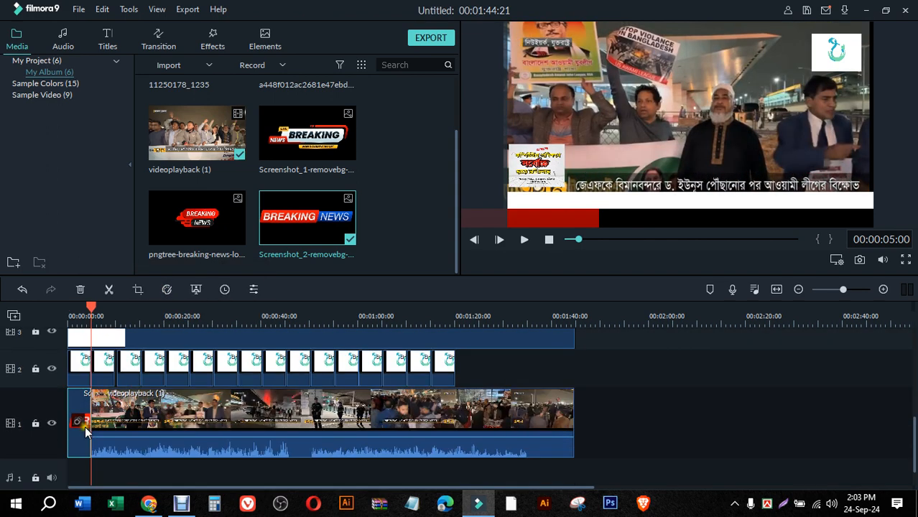
{"action": "key", "text": "ctrl+z"}
{"action": "left_click", "coordinate": [84, 431]}
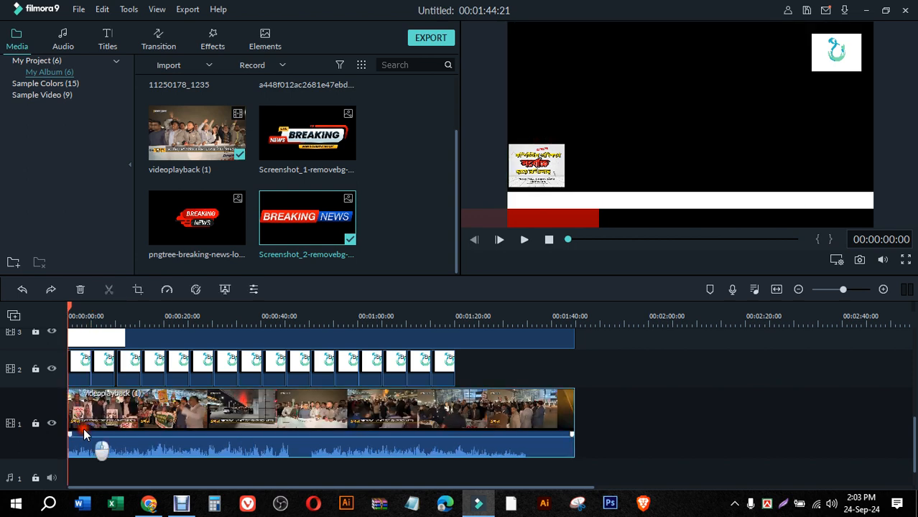
- Paste twelve copies of the Breaking News logo clip in a row on track 1, starting at 00:02:05:12 in the empty area after the video
{"action": "left_click", "coordinate": [711, 372]}
{"action": "scroll", "coordinate": [679, 375], "scroll_direction": "up", "scroll_amount": 4}
{"action": "left_click", "coordinate": [675, 372]}
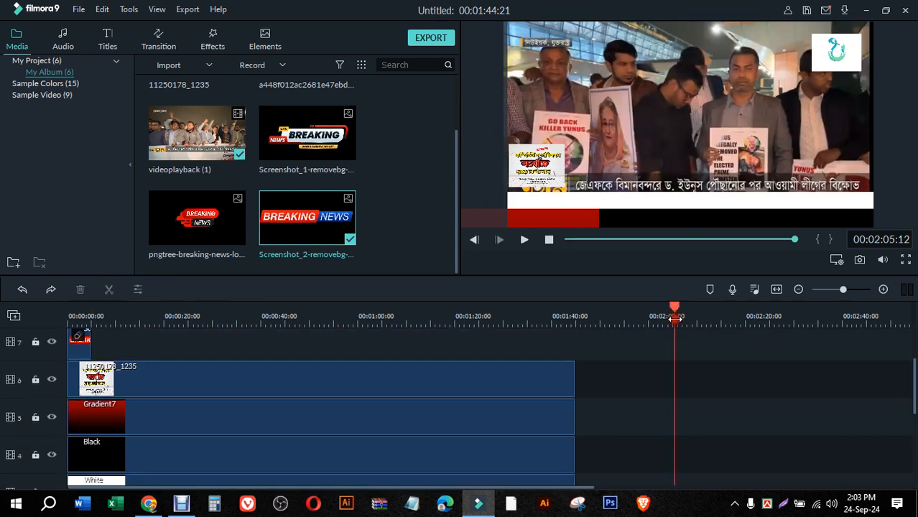
{"action": "key", "text": "ctrl+v"}
{"action": "scroll", "coordinate": [683, 392], "scroll_direction": "down", "scroll_amount": 4}
{"action": "left_click", "coordinate": [688, 390]}
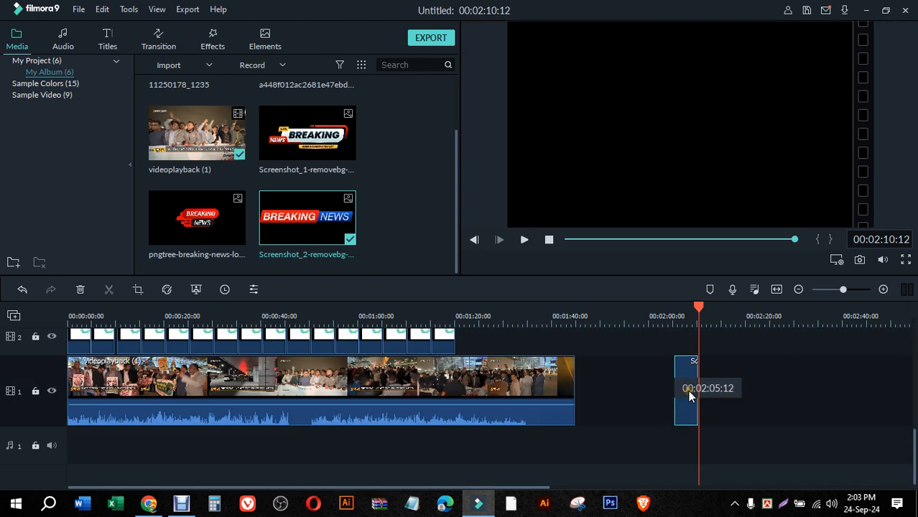
{"action": "key", "text": "ctrl+v"}
{"action": "key", "text": "ctrl+v"}
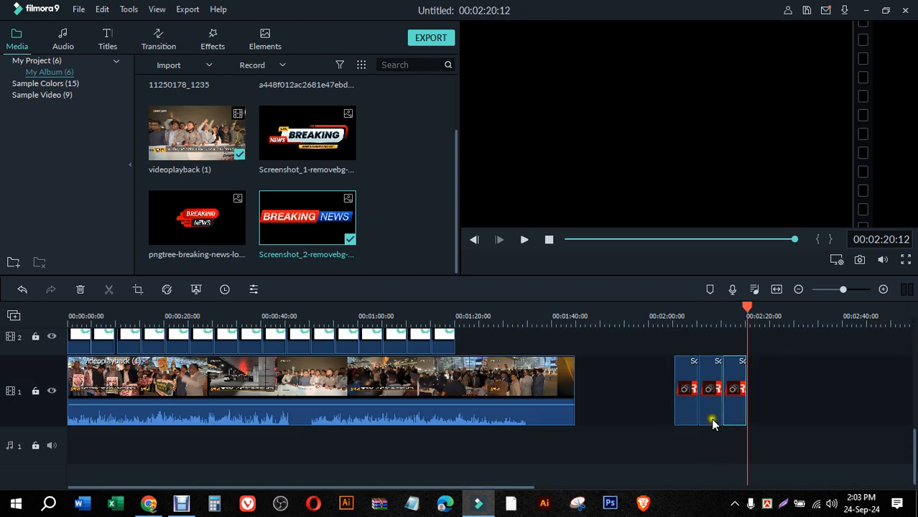
{"action": "key", "text": "ctrl+v"}
{"action": "key", "text": "ctrl+v"}
{"action": "key", "text": "ctrl+v"}
{"action": "key", "text": "ctrl+v"}
{"action": "key", "text": "ctrl+v"}
{"action": "key", "text": "ctrl+v"}
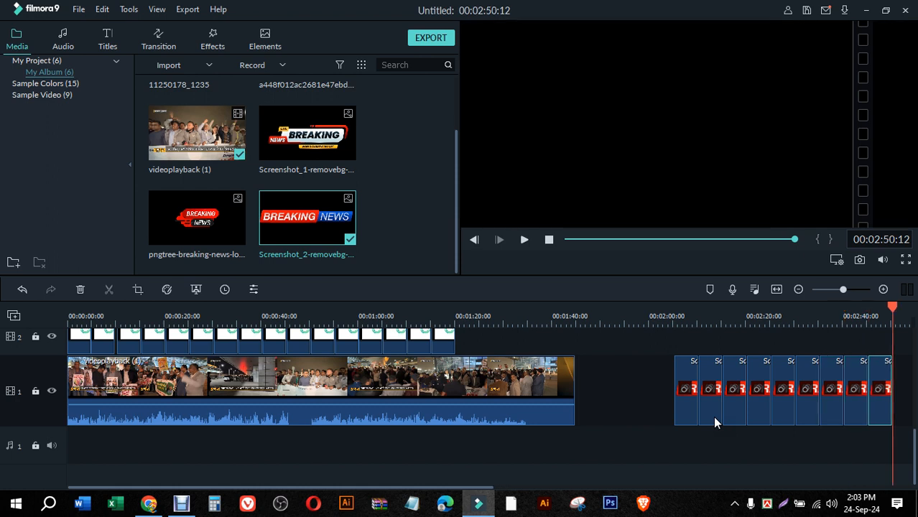
{"action": "key", "text": "ctrl+v"}
{"action": "key", "text": "ctrl+v"}
{"action": "key", "text": "ctrl+v"}
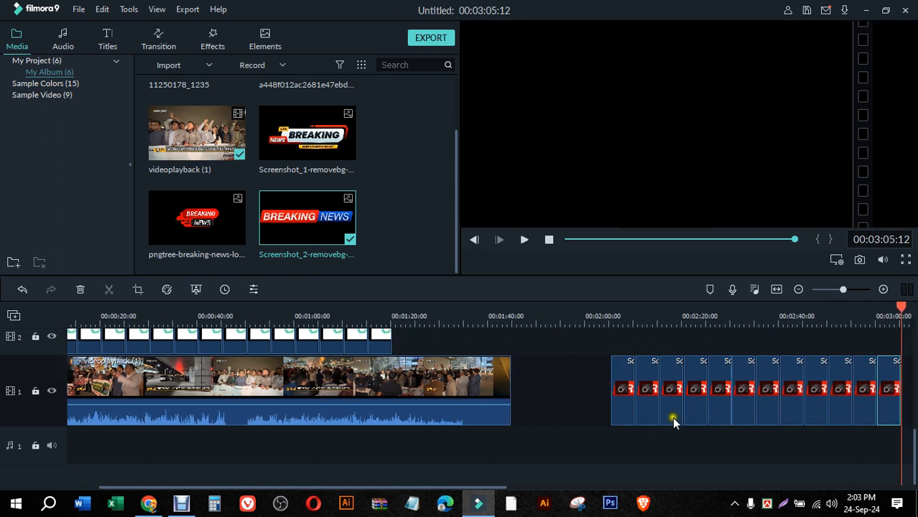
- Move all the pasted logo clips together from track 1 to track 7, directly after the first Breaking News logo clip
{"action": "left_click_drag", "start_coordinate": [586, 389], "coordinate": [474, 398]}
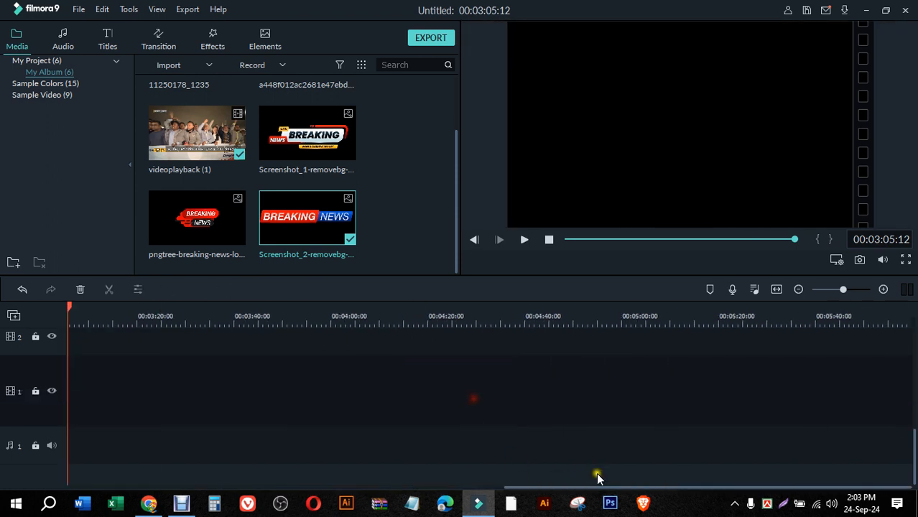
{"action": "left_click_drag", "start_coordinate": [635, 488], "coordinate": [358, 474]}
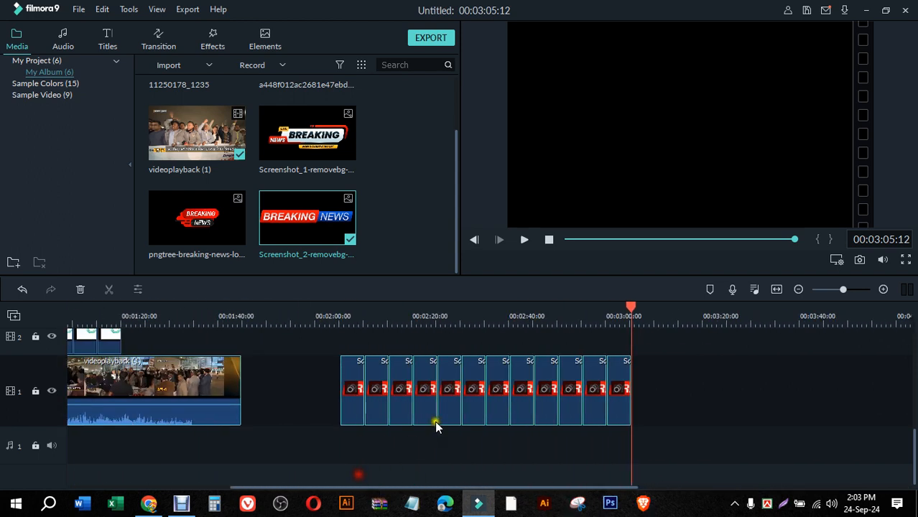
{"action": "scroll", "coordinate": [436, 425], "scroll_direction": "up", "scroll_amount": 2}
{"action": "left_click_drag", "start_coordinate": [453, 460], "coordinate": [438, 346]}
{"action": "key", "text": "ctrl+z"}
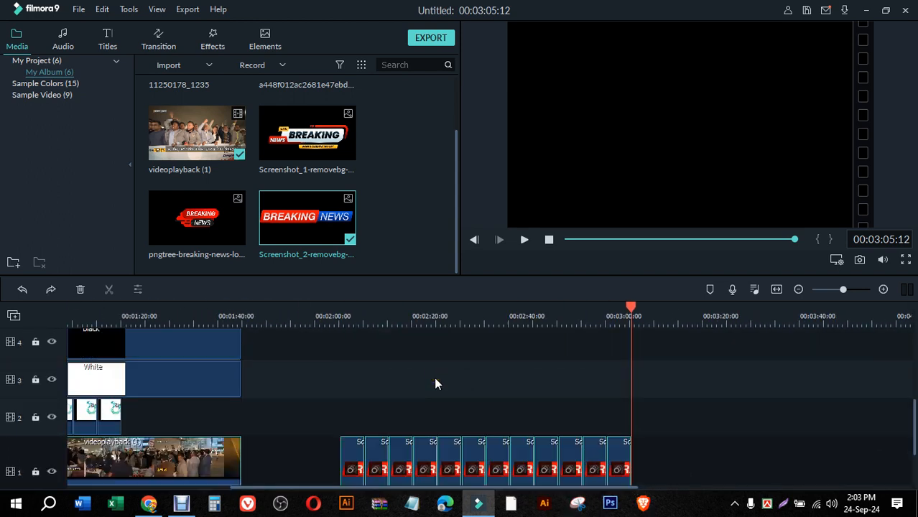
{"action": "left_click_drag", "start_coordinate": [672, 450], "coordinate": [133, 404]}
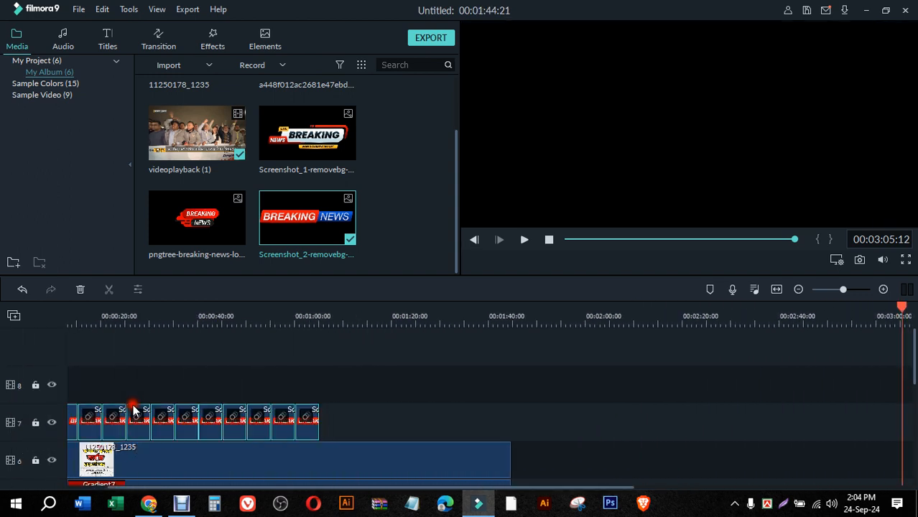
{"action": "left_click", "coordinate": [434, 405]}
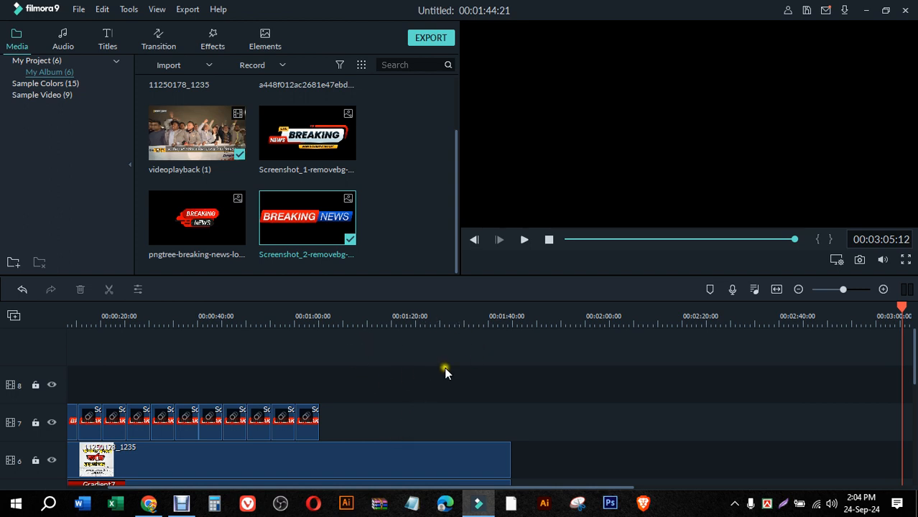
- Play the timeline from the beginning to check the repeating Breaking News logo animation
{"action": "left_click", "coordinate": [135, 314]}
{"action": "left_click_drag", "start_coordinate": [132, 309], "coordinate": [13, 325]}
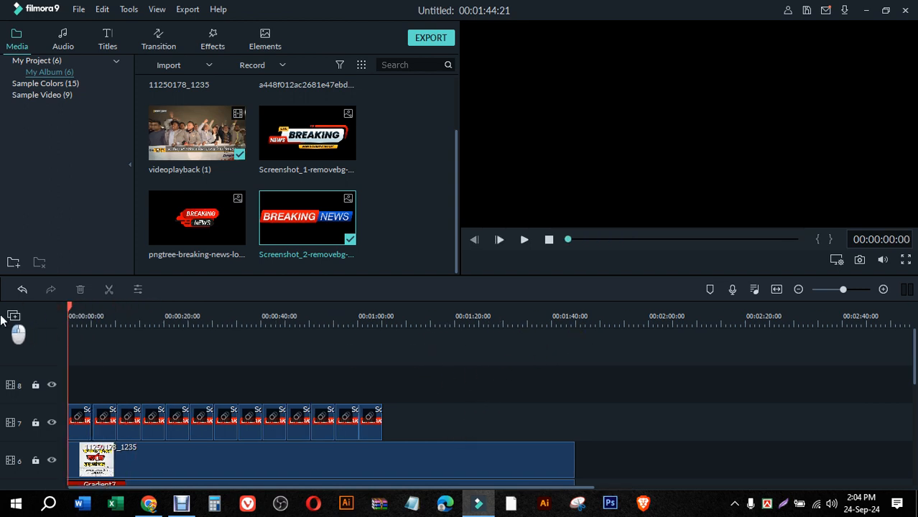
{"action": "left_click", "coordinate": [523, 241]}
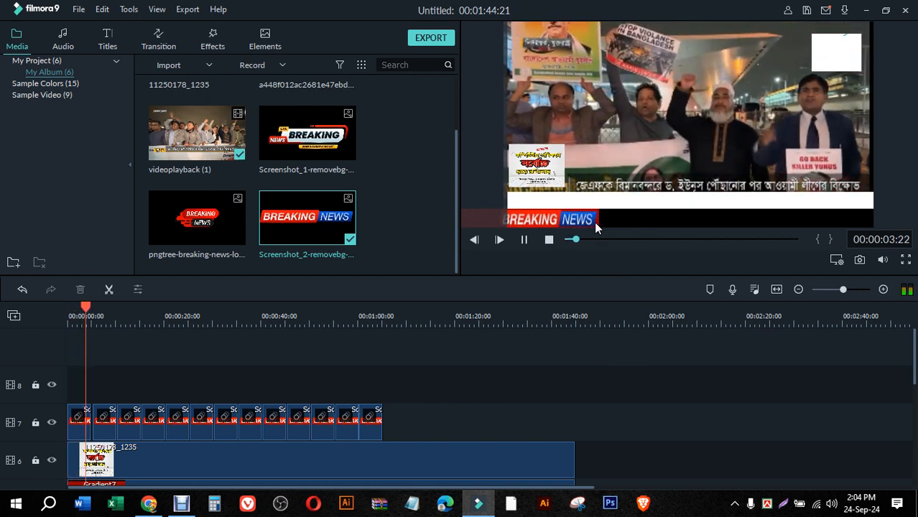
{"action": "left_click", "coordinate": [526, 238]}
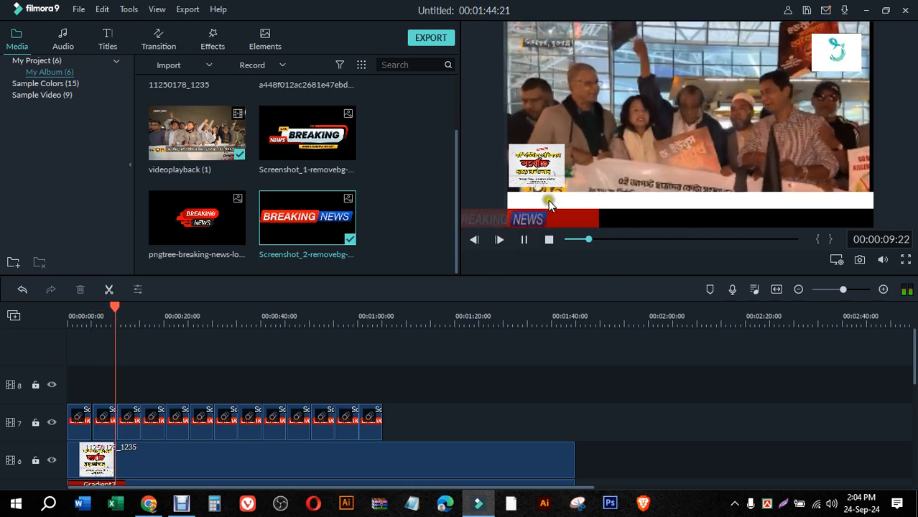
- Pause the playback and move the ad image down so it overlaps the white lower-third bar
{"action": "left_click", "coordinate": [522, 239]}
{"action": "left_click", "coordinate": [535, 165]}
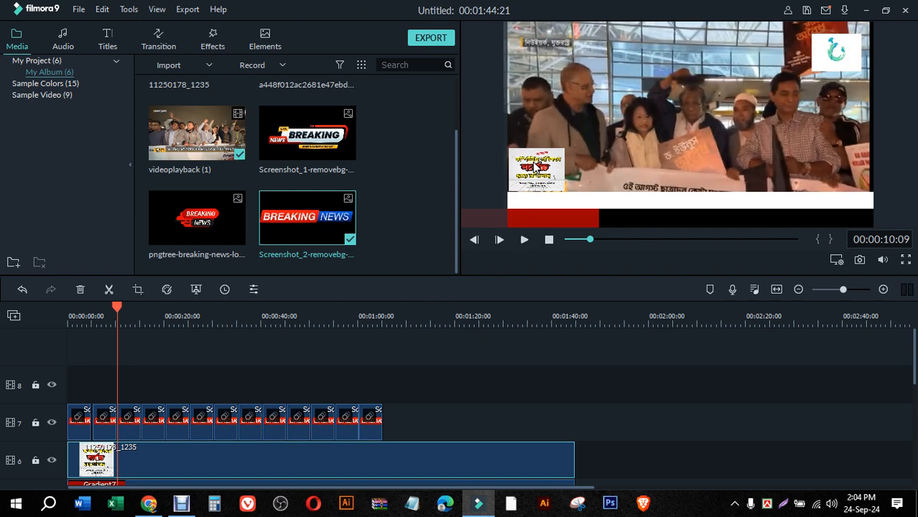
{"action": "left_click_drag", "start_coordinate": [535, 166], "coordinate": [534, 180]}
{"action": "left_click", "coordinate": [576, 140]}
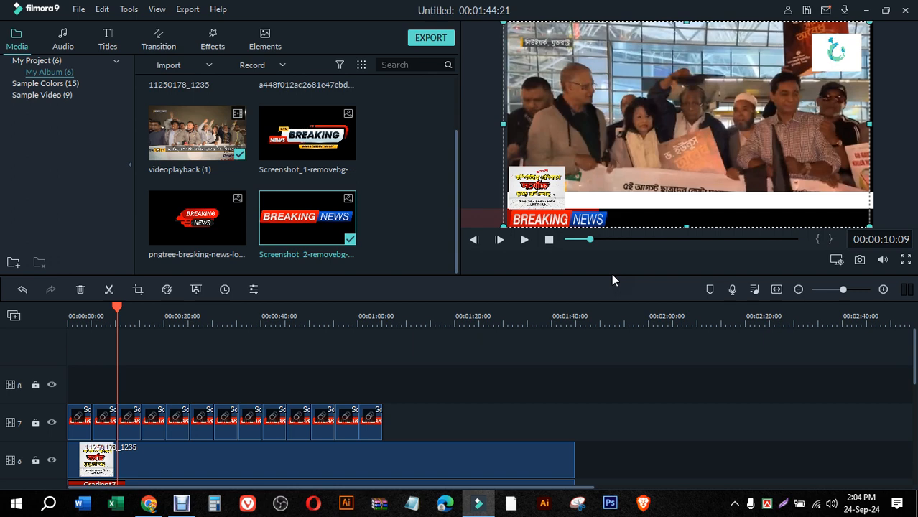
{"action": "left_click_drag", "start_coordinate": [424, 407], "coordinate": [245, 417]}
{"action": "right_click", "coordinate": [247, 418]}
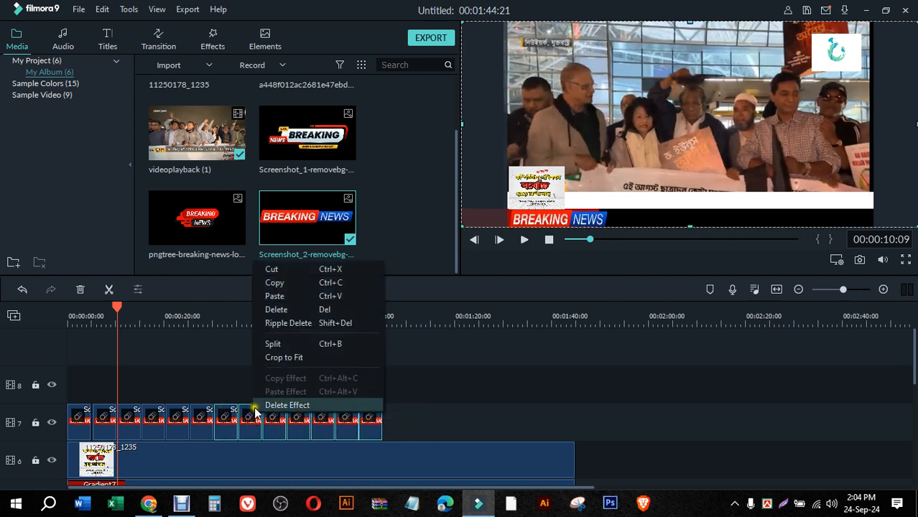
{"action": "left_click", "coordinate": [459, 415]}
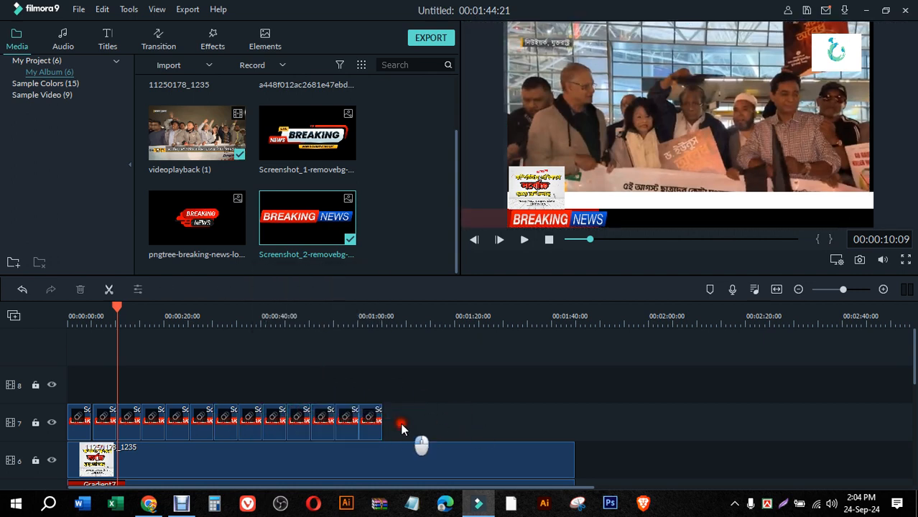
- Copy the last eight Breaking News clips on track 7 and paste them at 00:02:04:02 in the empty area after the video
{"action": "right_click", "coordinate": [231, 420]}
{"action": "left_click", "coordinate": [248, 280]}
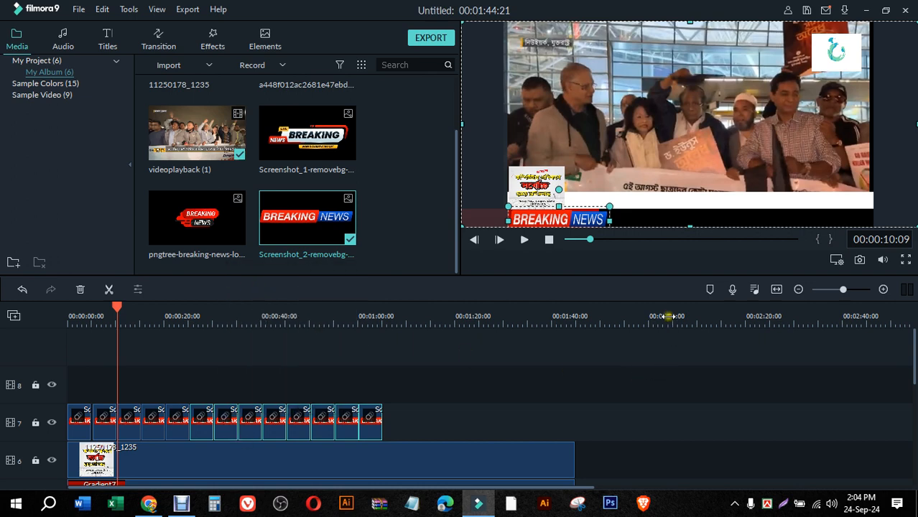
{"action": "left_click", "coordinate": [667, 316]}
{"action": "right_click", "coordinate": [682, 427]}
{"action": "left_click", "coordinate": [706, 311]}
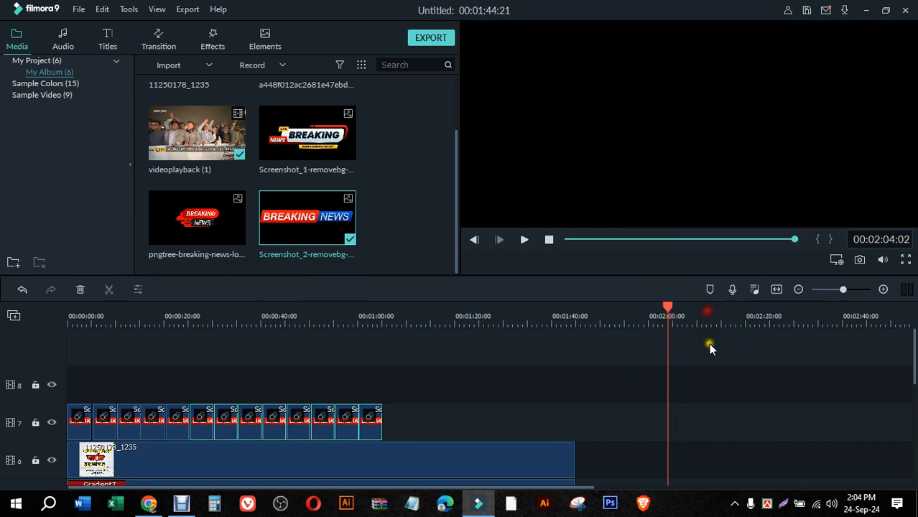
- Move the eight pasted Breaking News clips together from track 1 to track 7, directly after the last existing Breaking News clip
{"action": "scroll", "coordinate": [730, 416], "scroll_direction": "down", "scroll_amount": 5}
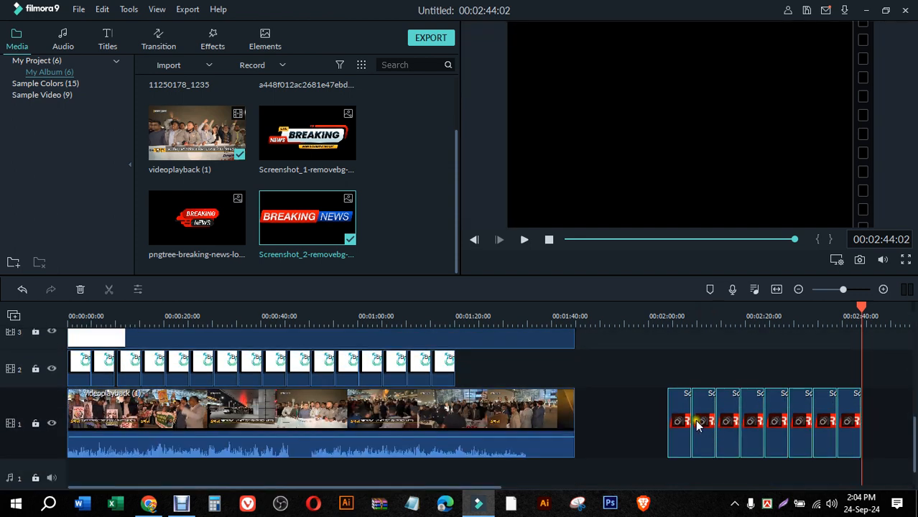
{"action": "left_click", "coordinate": [873, 410]}
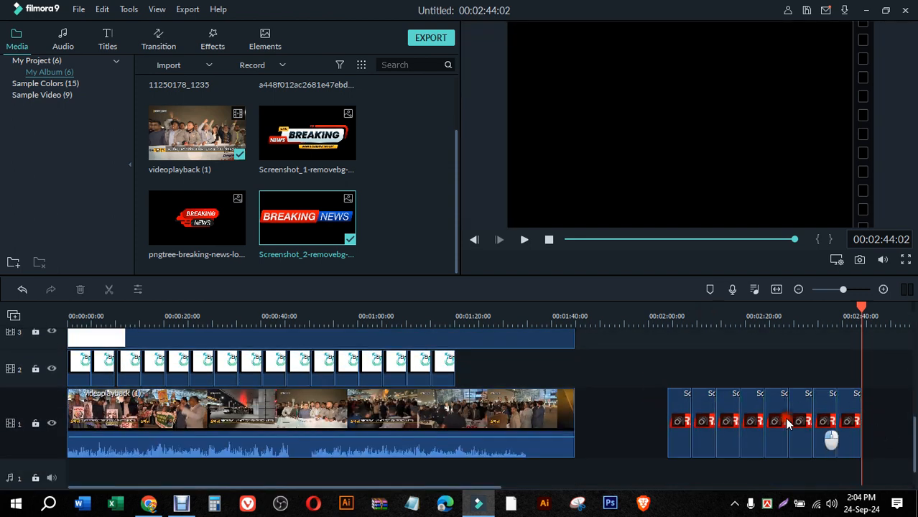
{"action": "left_click", "coordinate": [683, 422]}
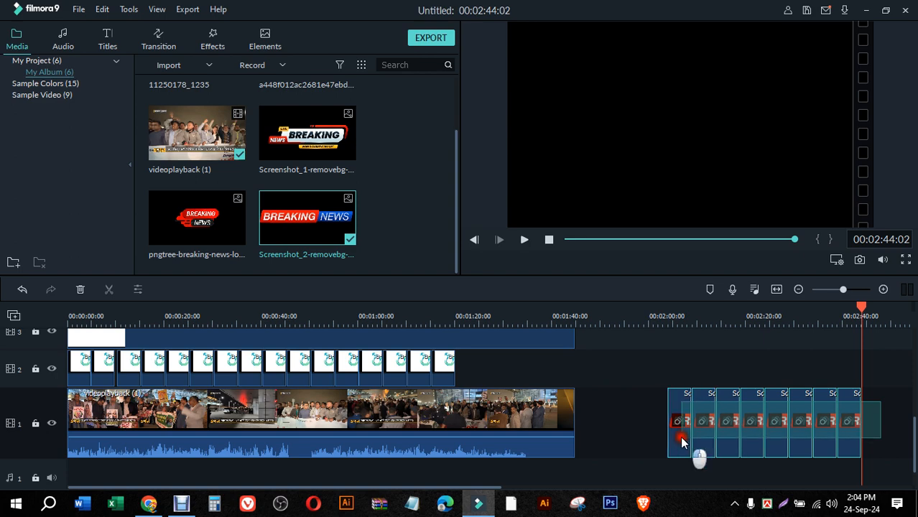
{"action": "left_click_drag", "start_coordinate": [683, 422], "coordinate": [399, 378]}
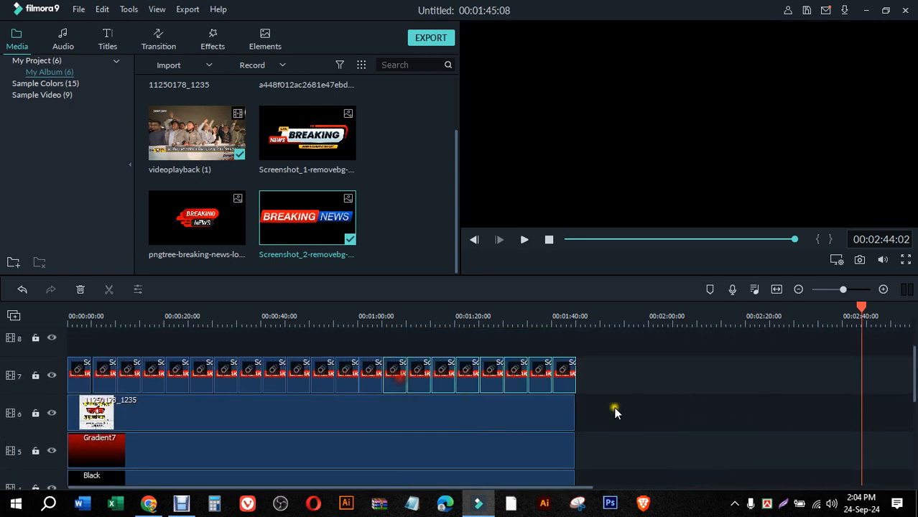
- Copy the last six channel logo clips on track 2 and paste them at 00:02:01:15 in the empty area after the video
{"action": "scroll", "coordinate": [676, 410], "scroll_direction": "down", "scroll_amount": 2}
{"action": "scroll", "coordinate": [677, 409], "scroll_direction": "down", "scroll_amount": 2}
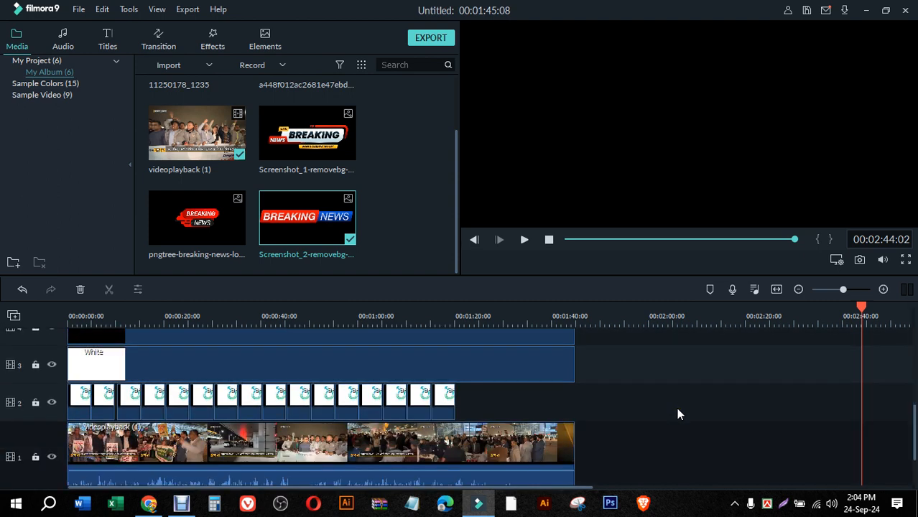
{"action": "left_click_drag", "start_coordinate": [483, 390], "coordinate": [330, 408]}
{"action": "right_click", "coordinate": [347, 401]}
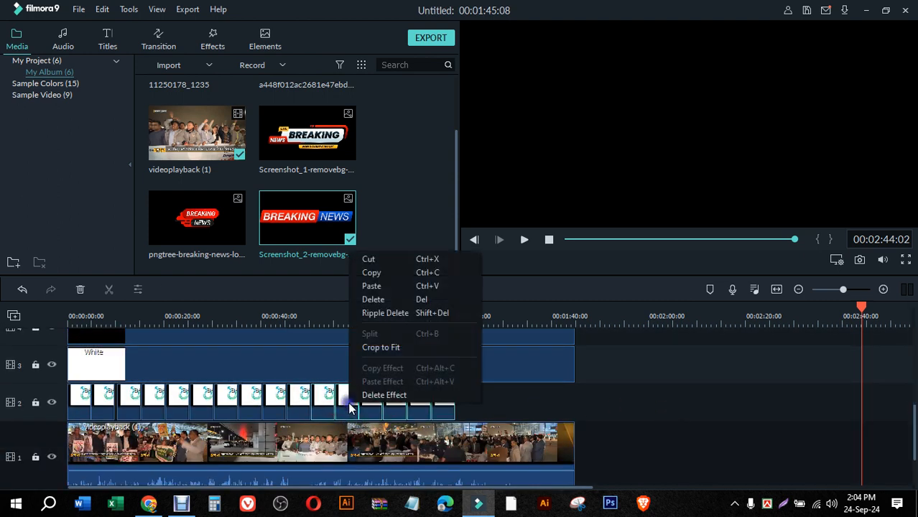
{"action": "left_click", "coordinate": [371, 280]}
{"action": "left_click", "coordinate": [655, 318]}
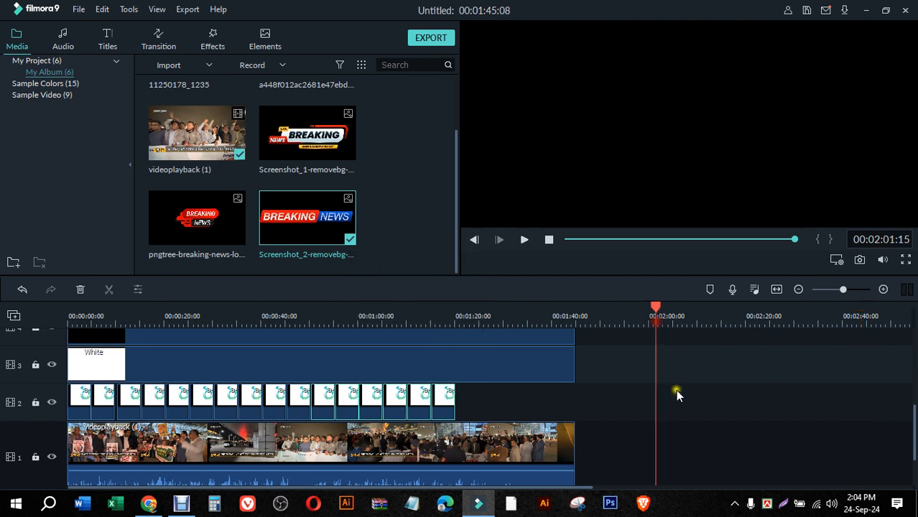
{"action": "right_click", "coordinate": [677, 391]}
{"action": "left_click", "coordinate": [701, 277]}
- Move the pasted channel logo clips to the end of the logo row on track 2 and delete the last one extending past the video
{"action": "left_click_drag", "start_coordinate": [662, 409], "coordinate": [461, 364]}
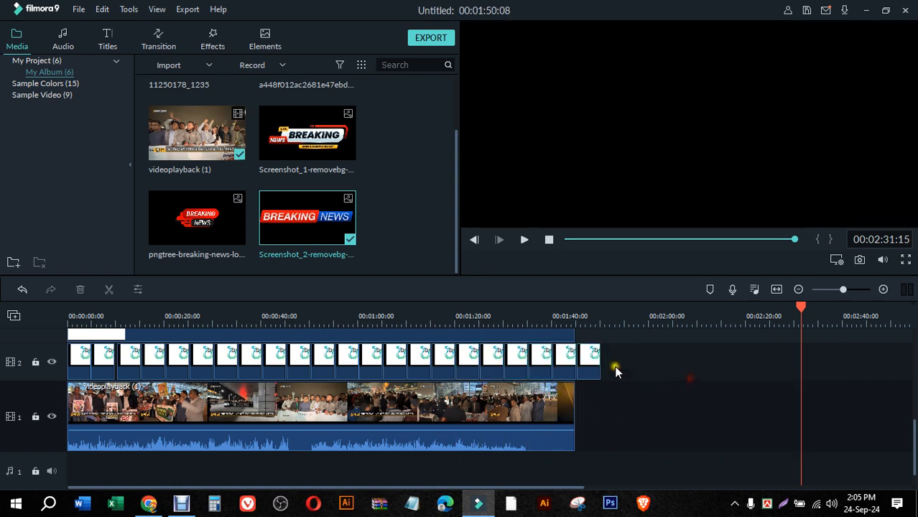
{"action": "left_click_drag", "start_coordinate": [595, 365], "coordinate": [653, 395]}
{"action": "key", "text": "Delete"}
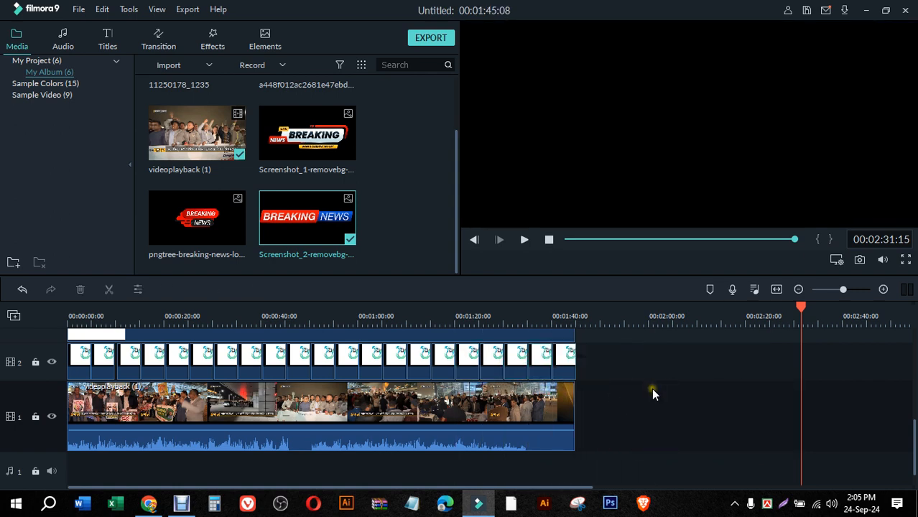
{"action": "scroll", "coordinate": [650, 388], "scroll_direction": "up", "scroll_amount": 2}
{"action": "scroll", "coordinate": [642, 395], "scroll_direction": "down", "scroll_amount": 2}
{"action": "scroll", "coordinate": [611, 410], "scroll_direction": "up", "scroll_amount": 4}
{"action": "scroll", "coordinate": [593, 410], "scroll_direction": "up", "scroll_amount": 2}
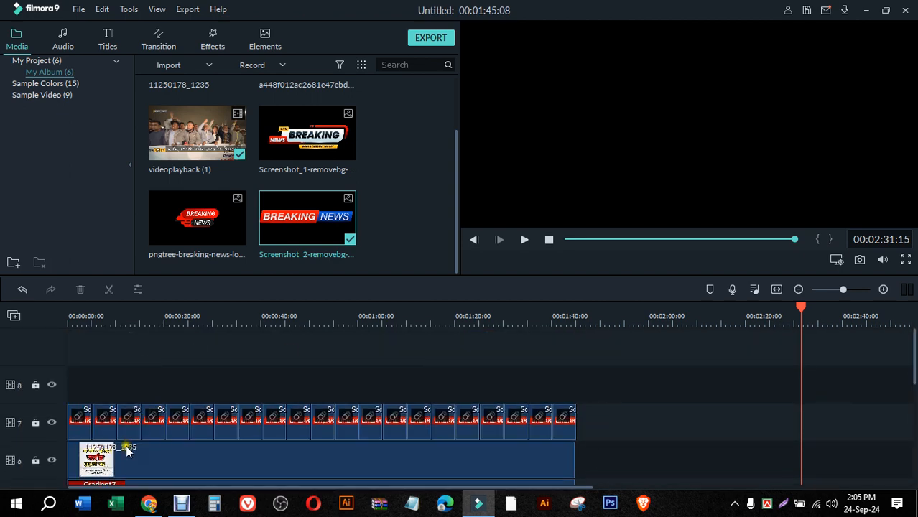
{"action": "scroll", "coordinate": [125, 447], "scroll_direction": "down", "scroll_amount": 1}
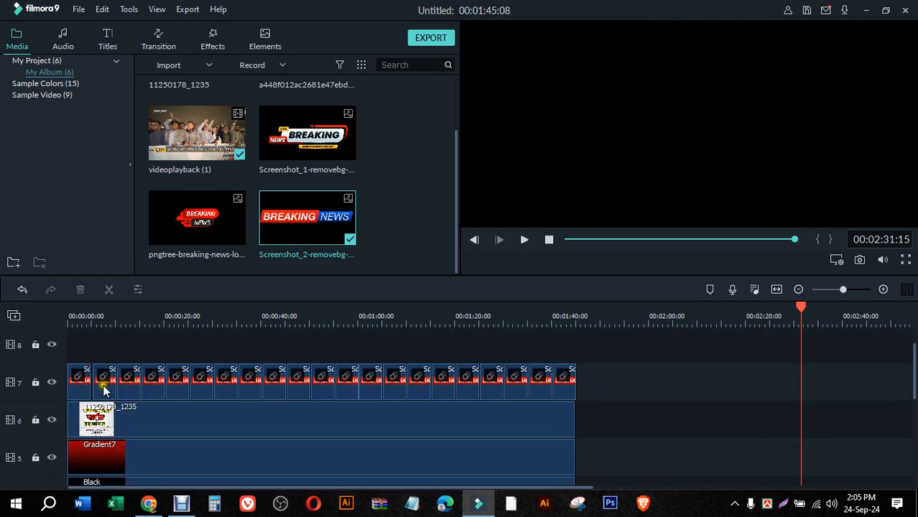
- Close the gap on track 7 by moving the repeated Breaking News clips directly behind the first one
{"action": "left_click_drag", "start_coordinate": [642, 373], "coordinate": [107, 388]}
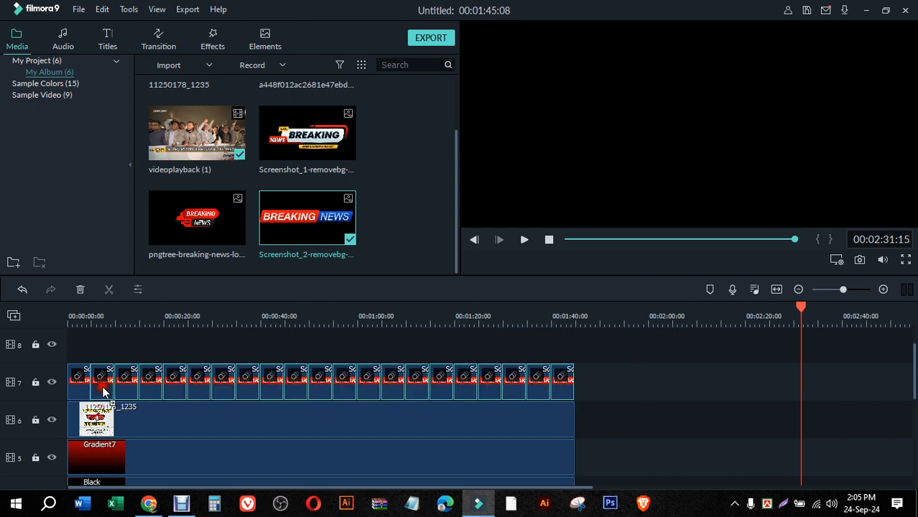
{"action": "left_click", "coordinate": [152, 344]}
{"action": "scroll", "coordinate": [165, 411], "scroll_direction": "down", "scroll_amount": 4}
{"action": "scroll", "coordinate": [154, 416], "scroll_direction": "up", "scroll_amount": 3}
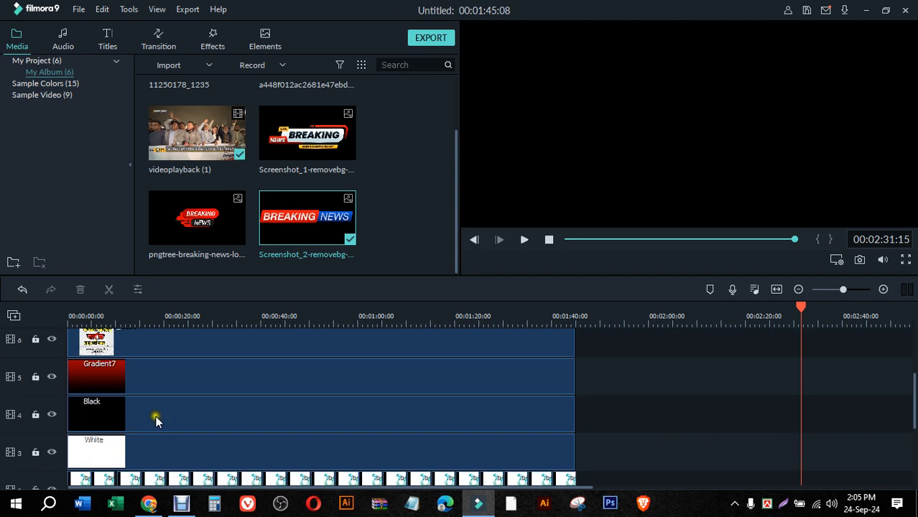
{"action": "scroll", "coordinate": [121, 380], "scroll_direction": "up", "scroll_amount": 2}
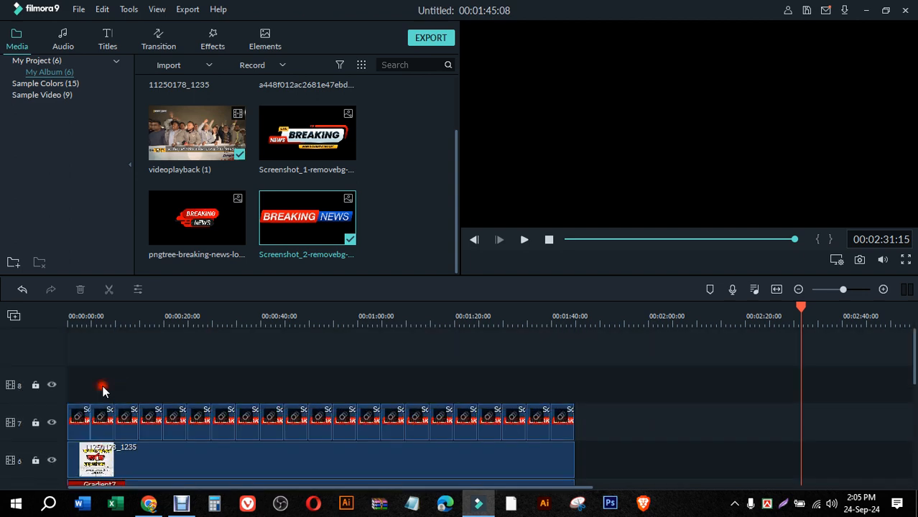
- Browse the subtitle title presets and preview Subtitle 13, 14, 10 and 9
{"action": "left_click", "coordinate": [105, 41]}
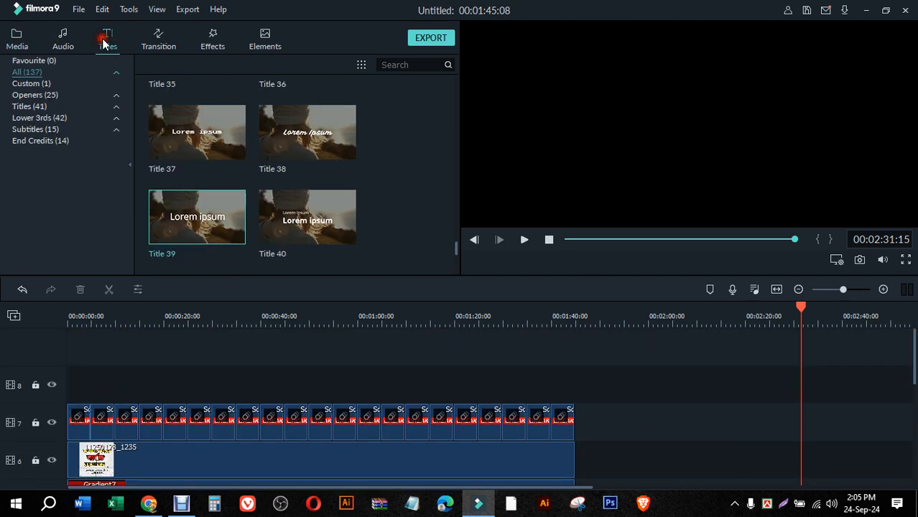
{"action": "left_click", "coordinate": [36, 131]}
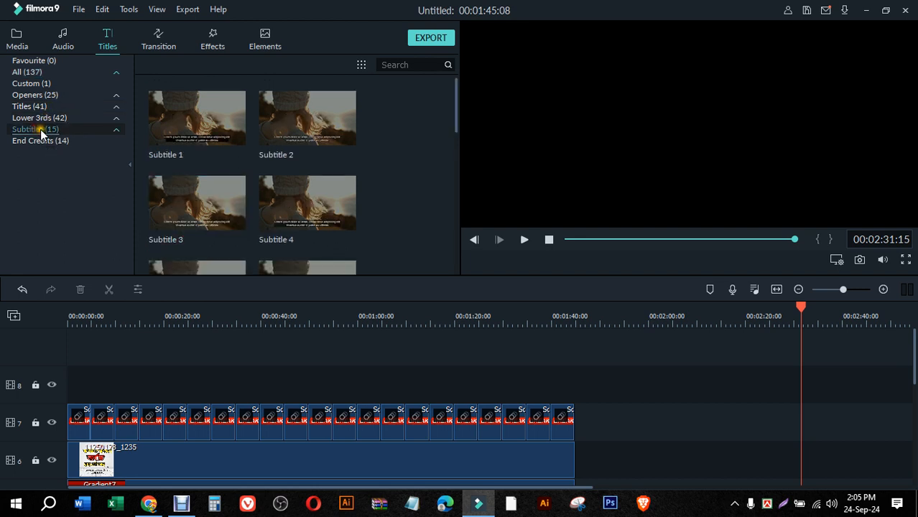
{"action": "scroll", "coordinate": [282, 175], "scroll_direction": "down", "scroll_amount": 5}
{"action": "left_click", "coordinate": [222, 230]}
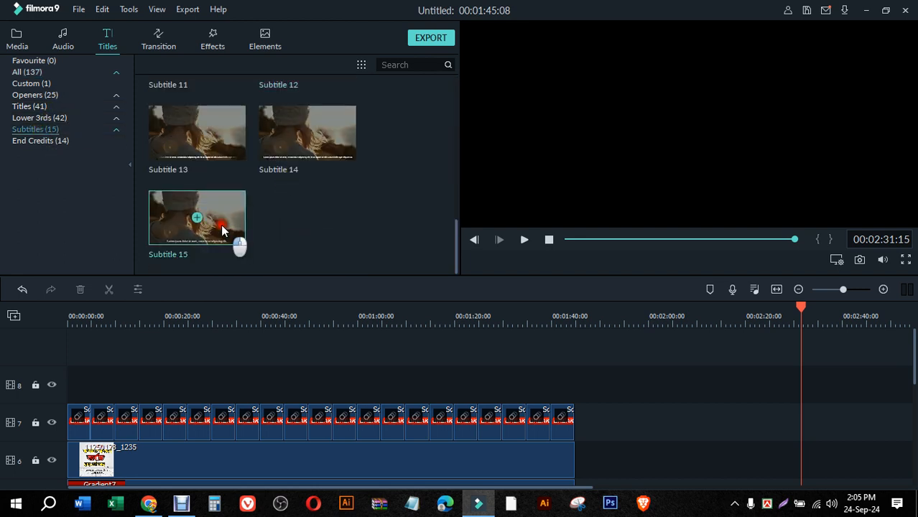
{"action": "left_click", "coordinate": [201, 153]}
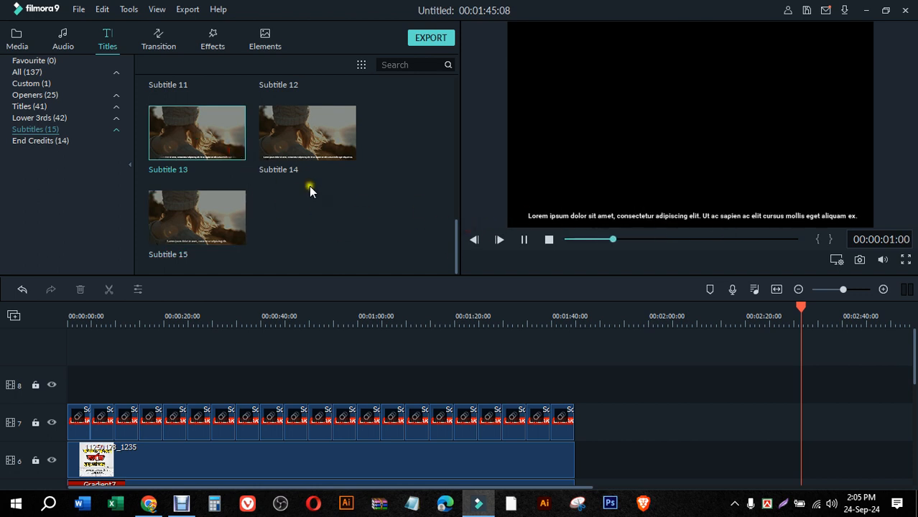
{"action": "left_click", "coordinate": [315, 146]}
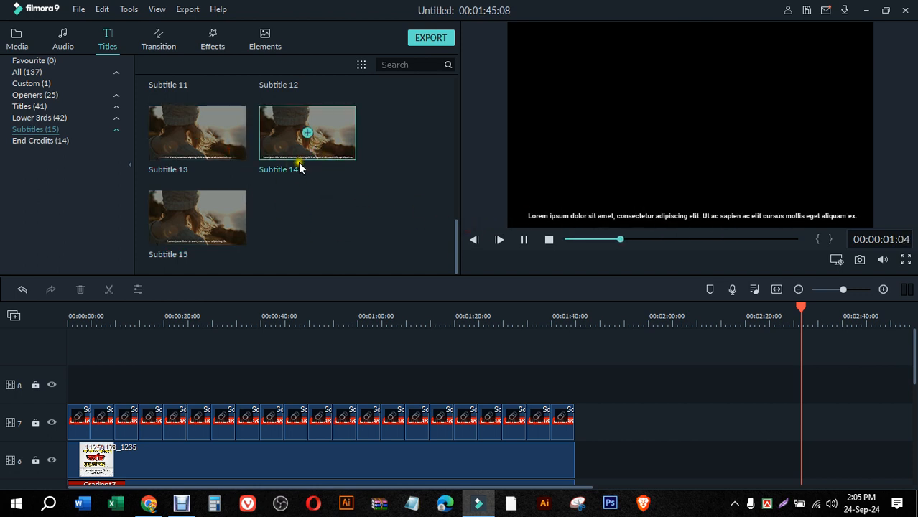
{"action": "scroll", "coordinate": [290, 168], "scroll_direction": "up", "scroll_amount": 3}
{"action": "left_click", "coordinate": [272, 182]}
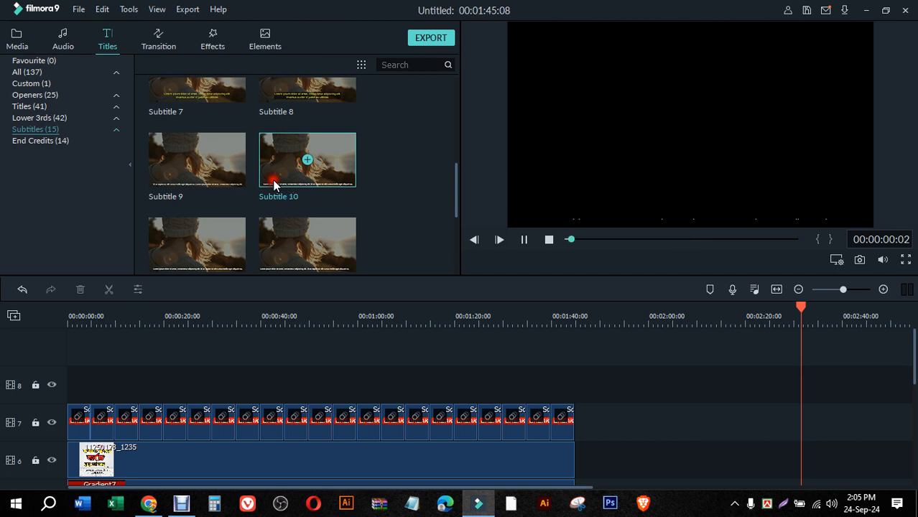
{"action": "left_click", "coordinate": [219, 183]}
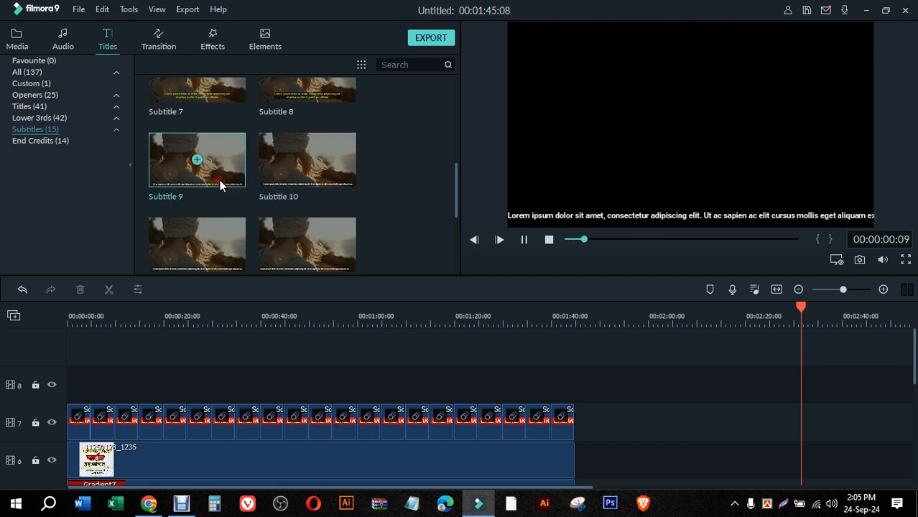
{"action": "scroll", "coordinate": [220, 183], "scroll_direction": "up", "scroll_amount": 3}
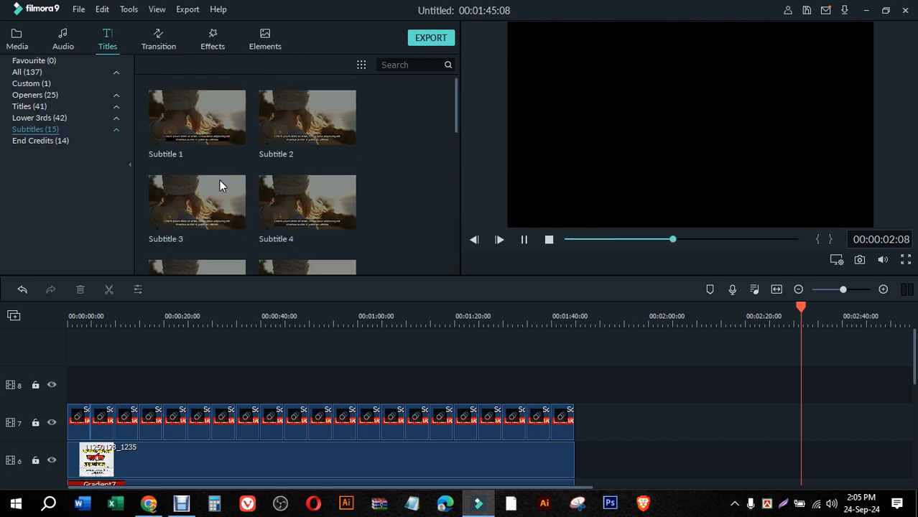
{"action": "scroll", "coordinate": [220, 183], "scroll_direction": "down", "scroll_amount": 5}
{"action": "left_click", "coordinate": [214, 156]}
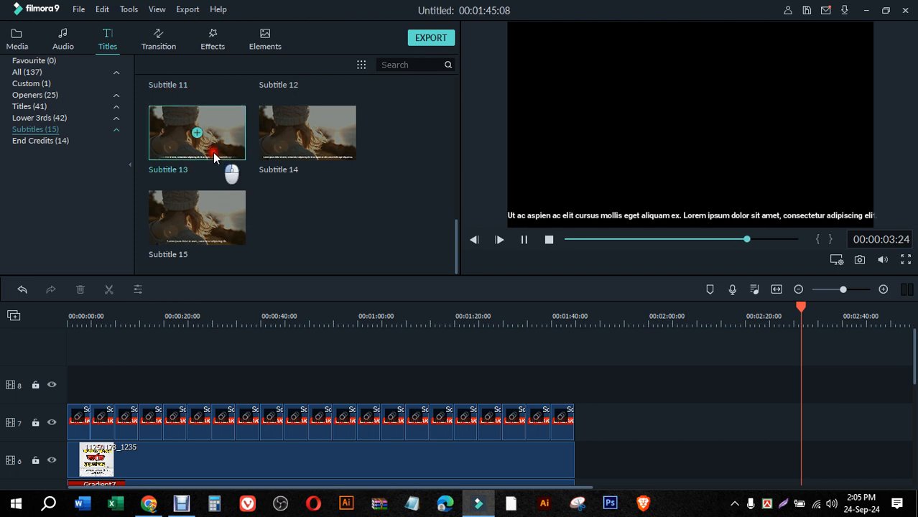
{"action": "scroll", "coordinate": [215, 155], "scroll_direction": "up", "scroll_amount": 5}
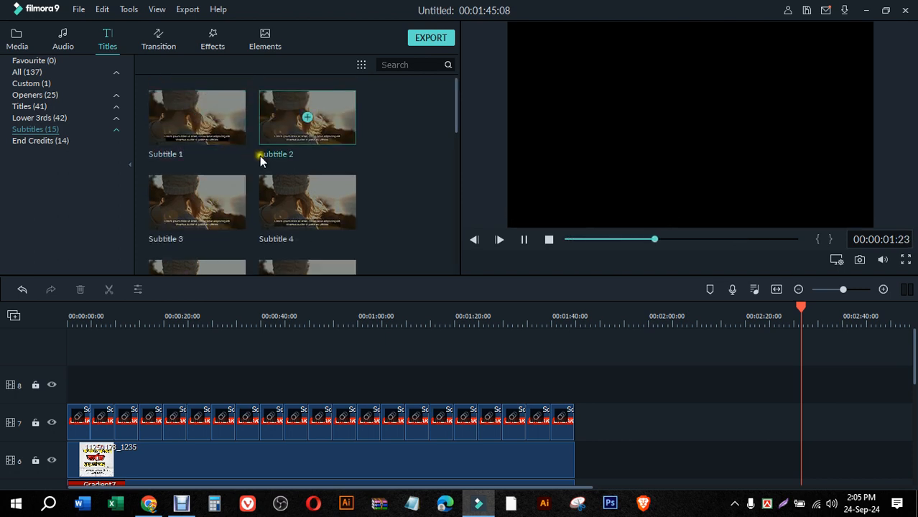
- Preview Subtitle 11 and 12, and add Subtitle 12 at the start of track 8
{"action": "scroll", "coordinate": [242, 214], "scroll_direction": "down", "scroll_amount": 2}
{"action": "scroll", "coordinate": [241, 210], "scroll_direction": "down", "scroll_amount": 3}
{"action": "left_click", "coordinate": [229, 140]}
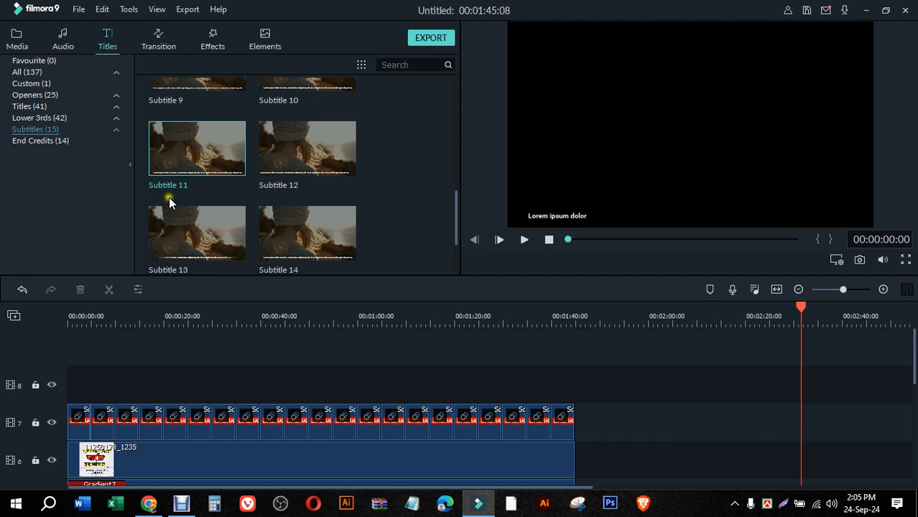
{"action": "left_click", "coordinate": [270, 173]}
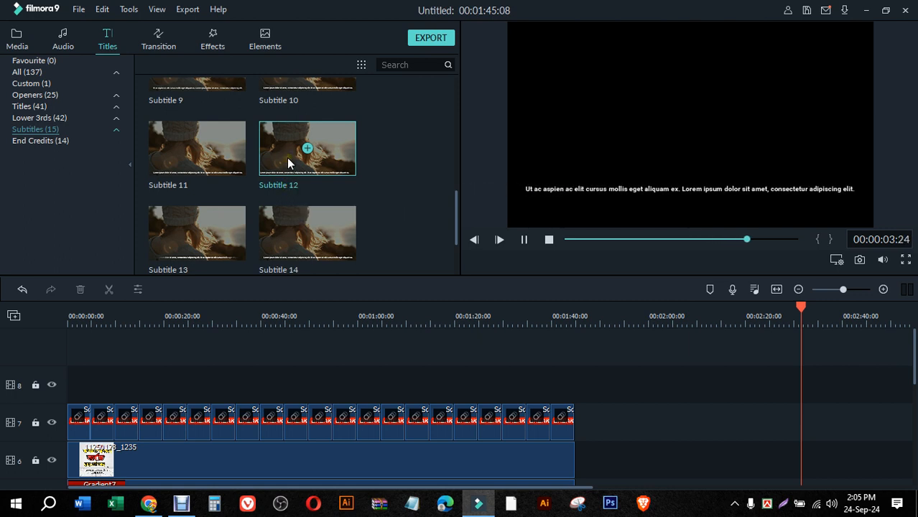
{"action": "left_click_drag", "start_coordinate": [273, 167], "coordinate": [70, 389]}
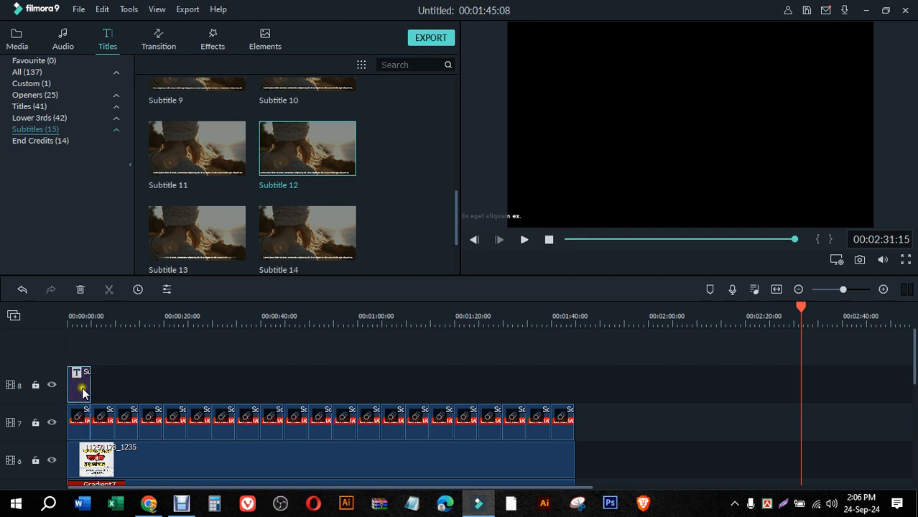
- Open the Subtitle 12 clip for editing and shift its first text line right along the black bar, away from the Breaking News badge
{"action": "double_click", "coordinate": [82, 392]}
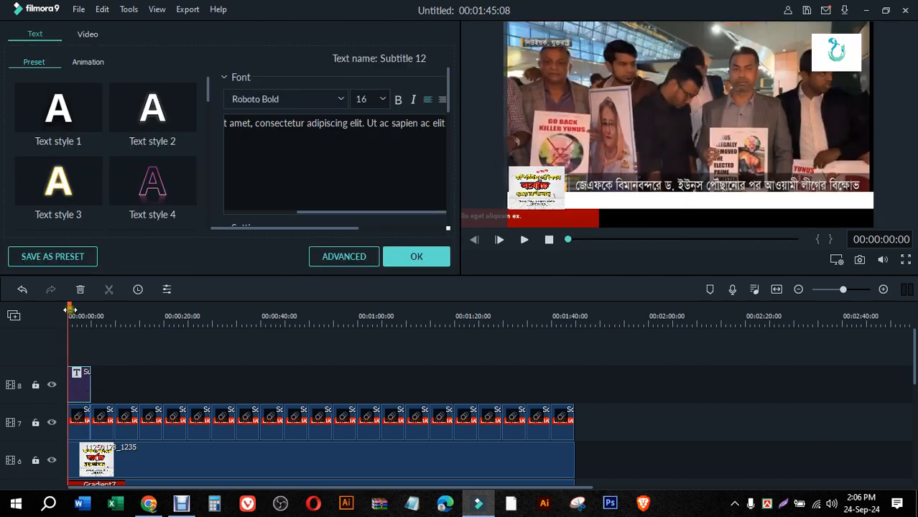
{"action": "left_click_drag", "start_coordinate": [70, 309], "coordinate": [81, 309]}
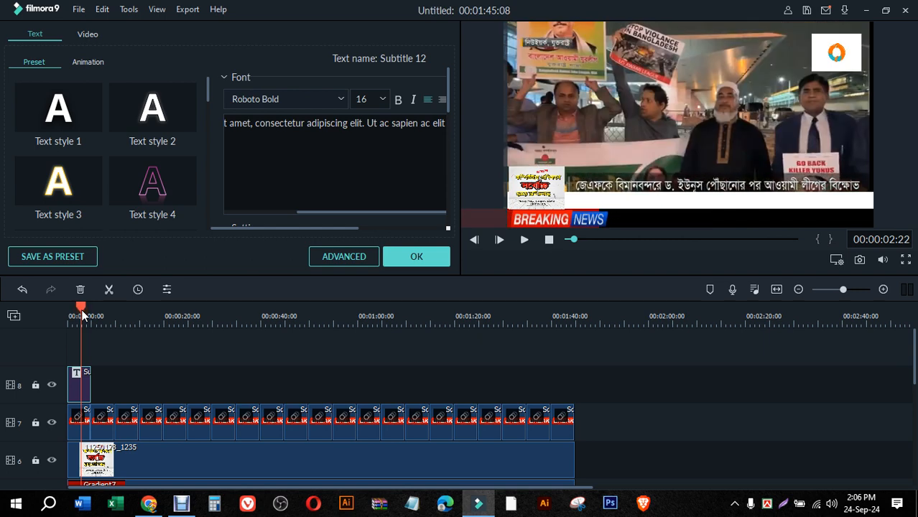
{"action": "left_click", "coordinate": [81, 388]}
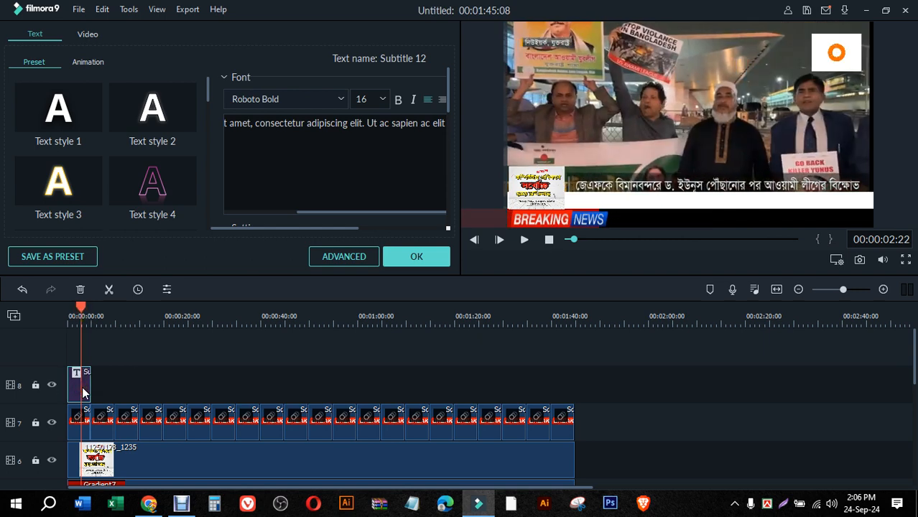
{"action": "left_click", "coordinate": [743, 202]}
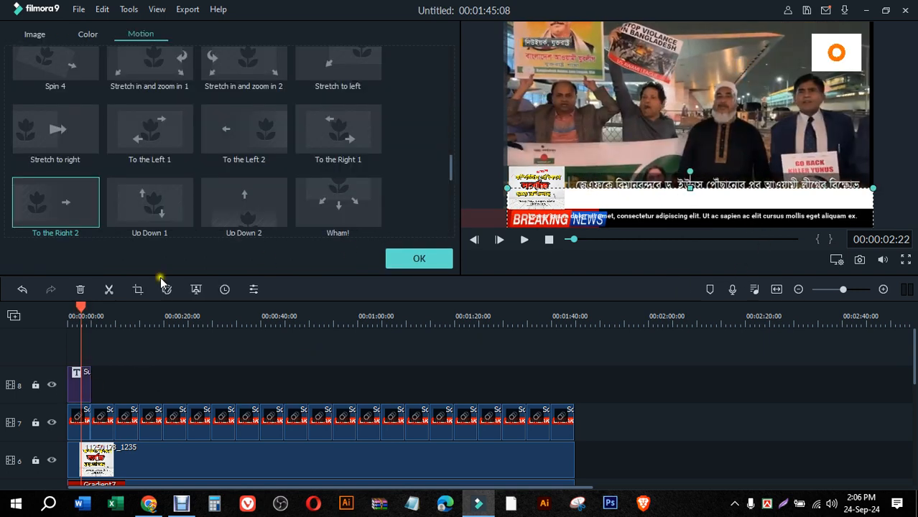
{"action": "double_click", "coordinate": [75, 391]}
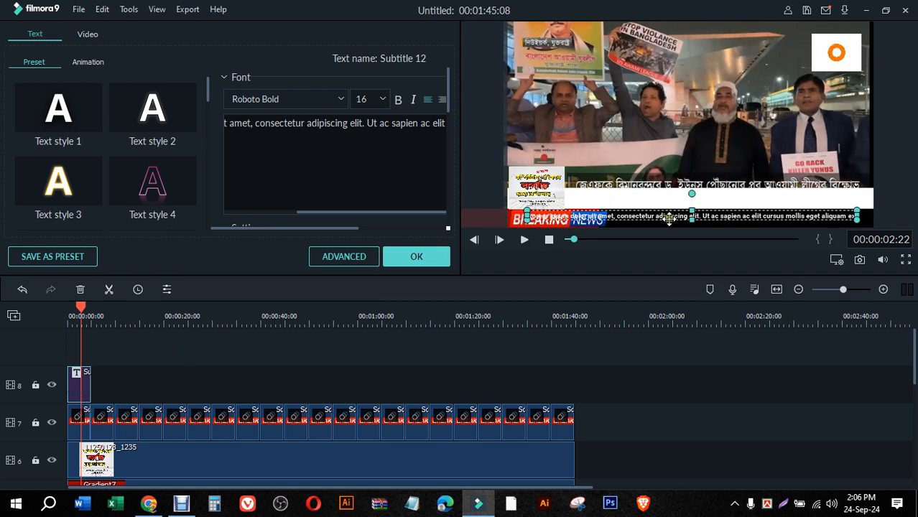
{"action": "left_click_drag", "start_coordinate": [665, 221], "coordinate": [706, 219]}
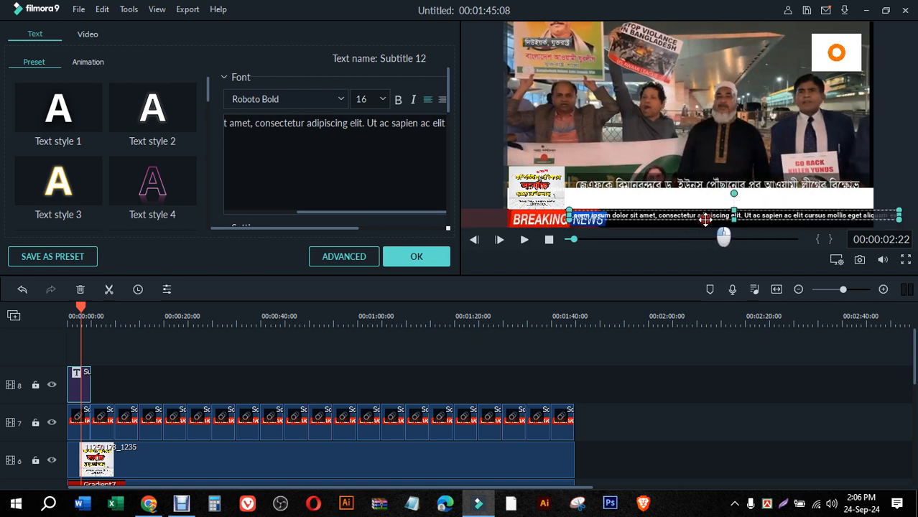
- Set the font size of the subtitle's first text line to 28
{"action": "left_click", "coordinate": [368, 105]}
{"action": "left_click", "coordinate": [367, 168]}
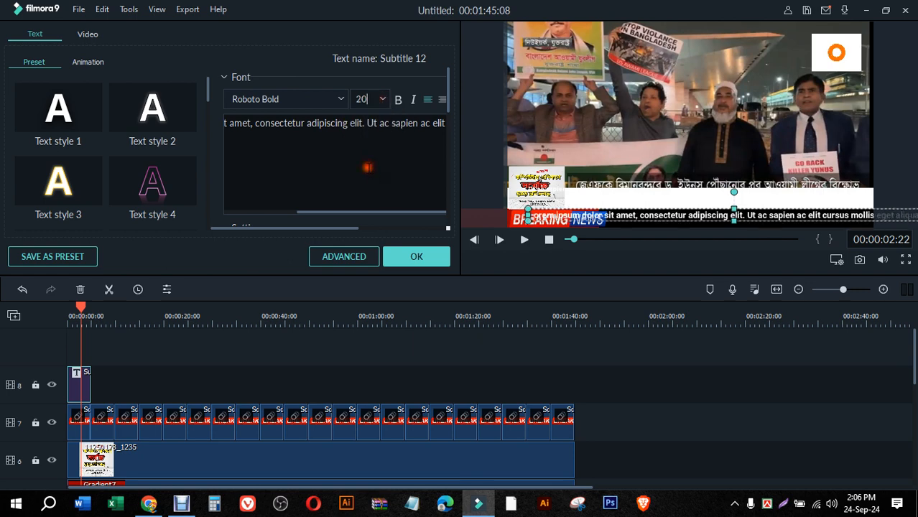
{"action": "left_click", "coordinate": [383, 102]}
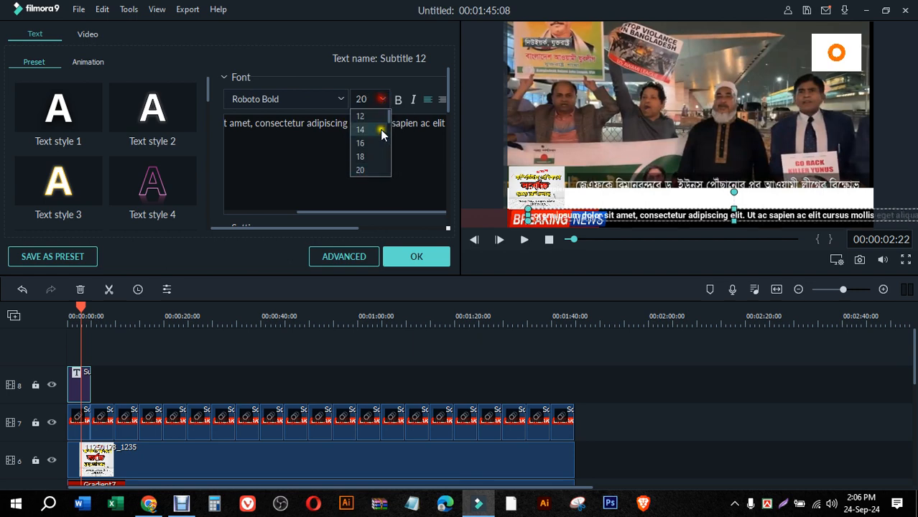
{"action": "left_click", "coordinate": [367, 169]}
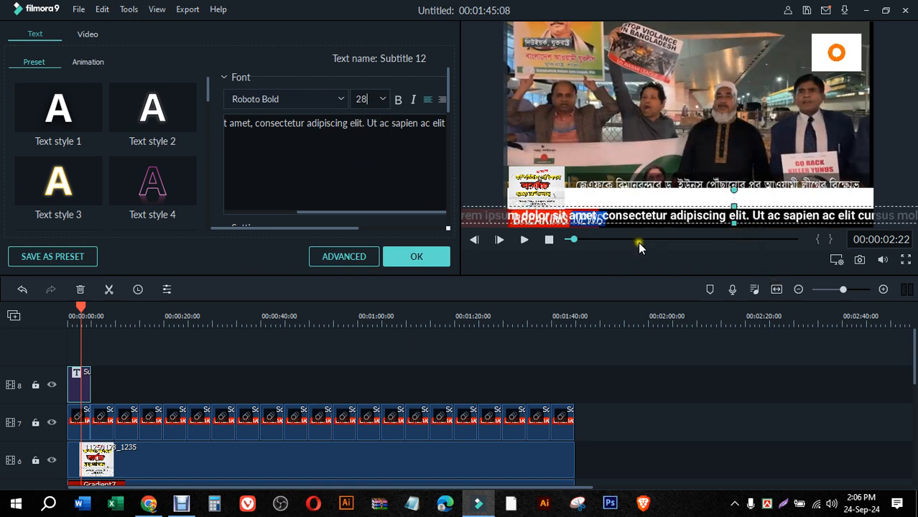
{"action": "left_click", "coordinate": [330, 369]}
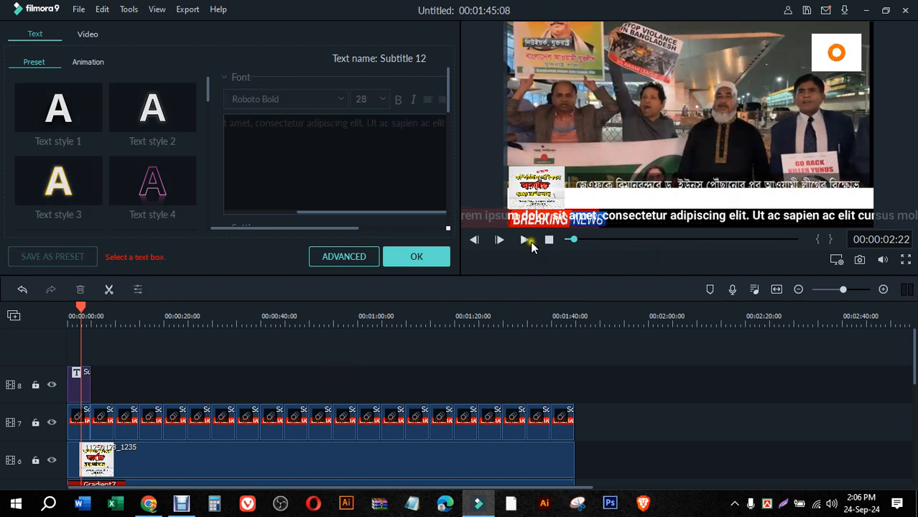
- Advance playback to the subtitle's second text line, move that line up over the video and delete all its text
{"action": "left_click", "coordinate": [523, 242]}
{"action": "left_click", "coordinate": [524, 242]}
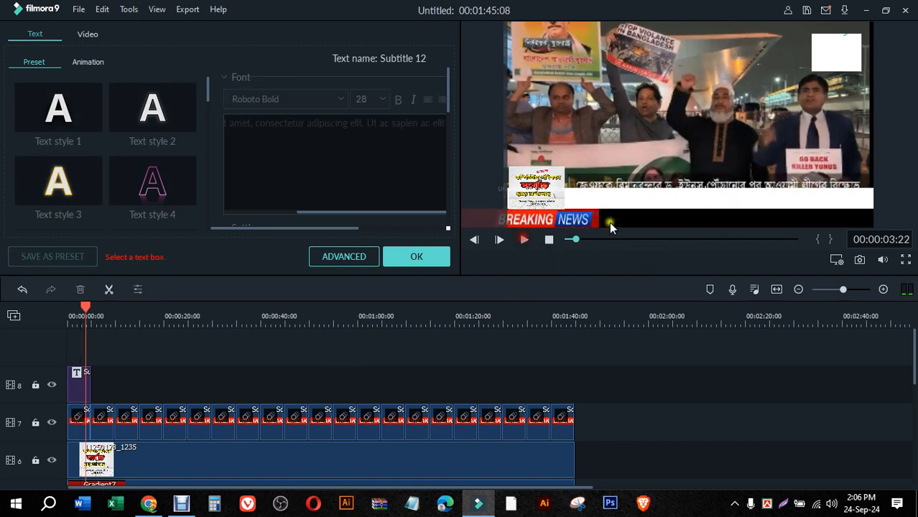
{"action": "left_click", "coordinate": [593, 187]}
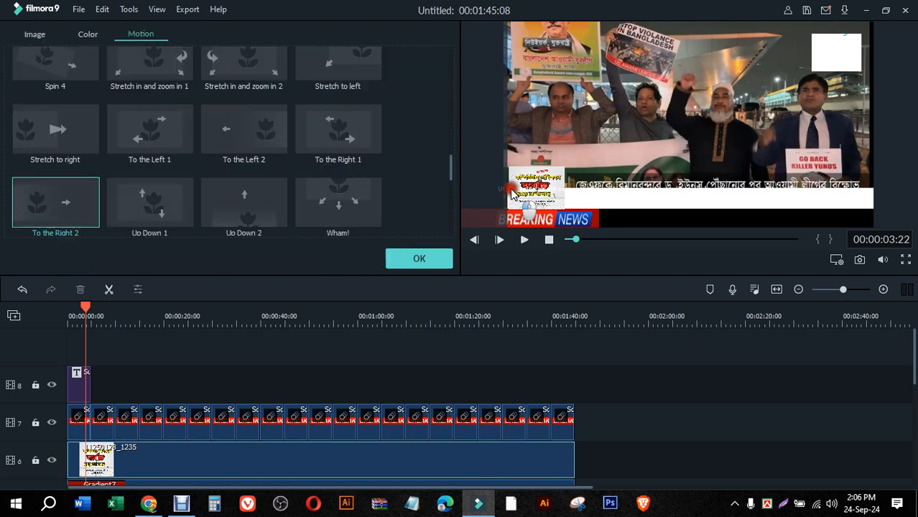
{"action": "left_click", "coordinate": [585, 191]}
{"action": "left_click_drag", "start_coordinate": [585, 191], "coordinate": [615, 152]}
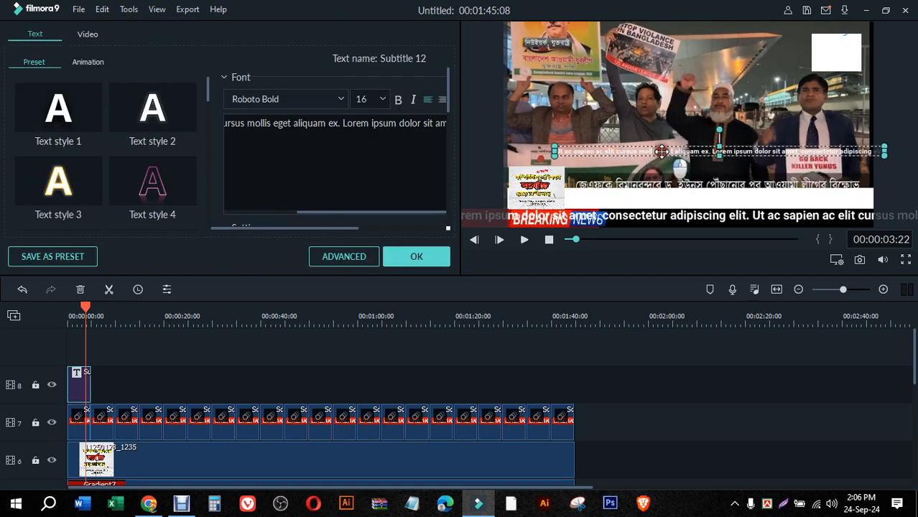
{"action": "triple_click", "coordinate": [417, 126]}
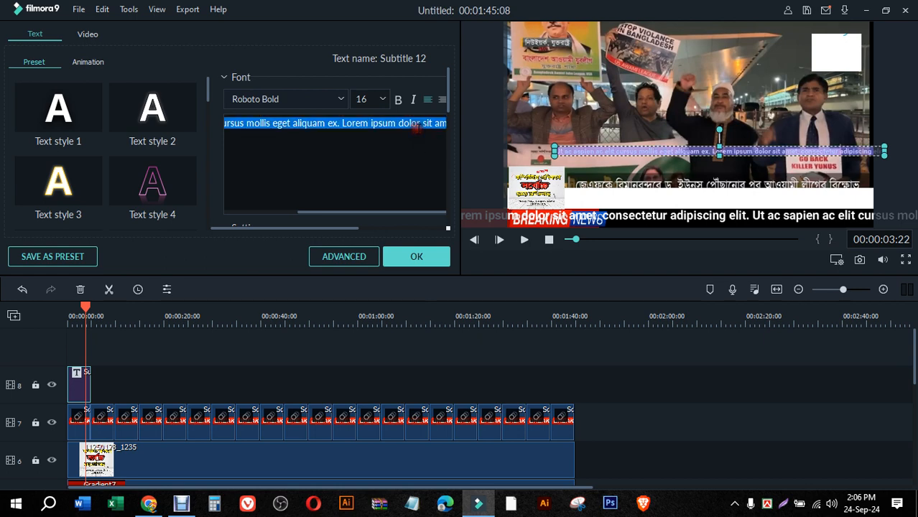
{"action": "key", "text": "BackSpace"}
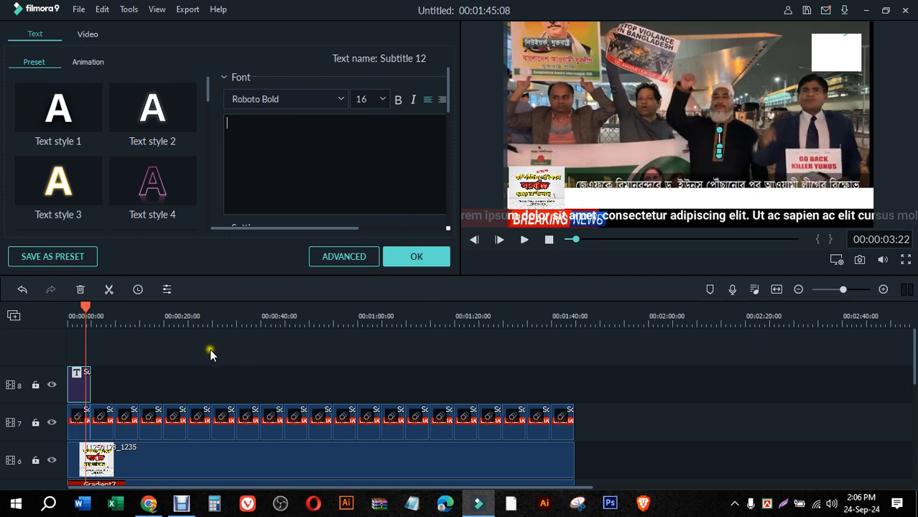
- Play the video from the beginning to check how the scrolling subtitle runs past the Breaking News badge
{"action": "left_click_drag", "start_coordinate": [87, 309], "coordinate": [69, 311]}
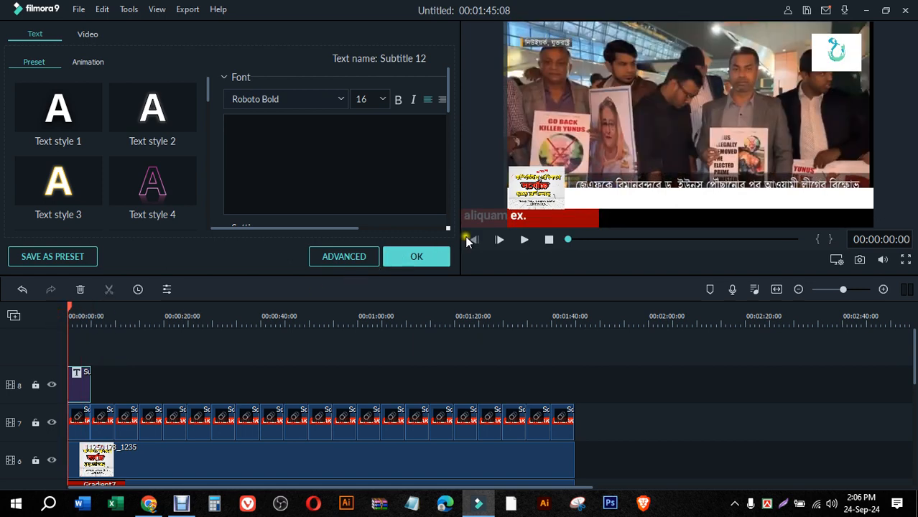
{"action": "left_click", "coordinate": [524, 240]}
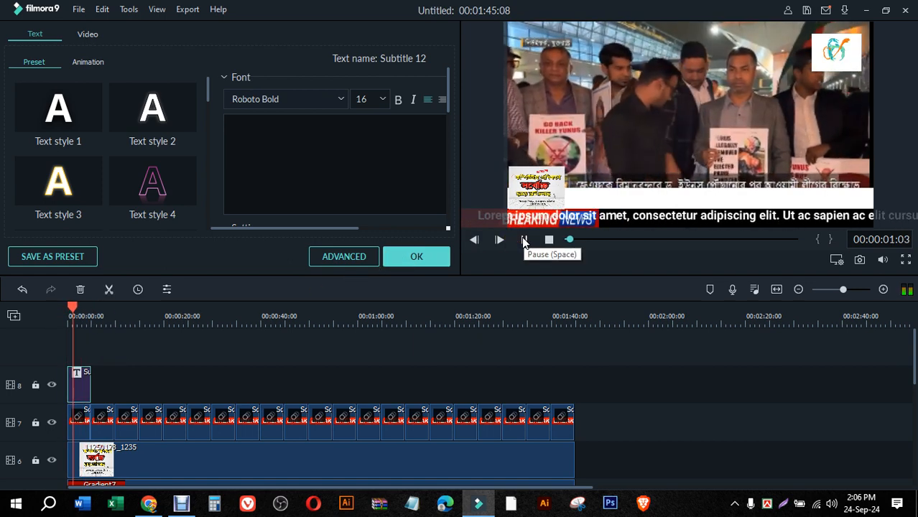
{"action": "left_click", "coordinate": [523, 240]}
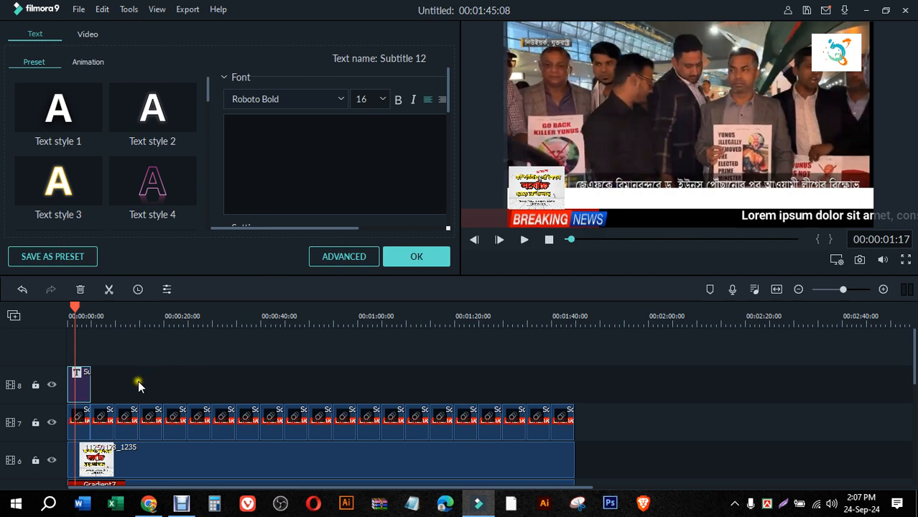
- Swap the two top tracks so the badge clips sit on track 8 above the Subtitle 12 clip at the start of track 7
{"action": "left_click_drag", "start_coordinate": [85, 393], "coordinate": [655, 437]}
{"action": "left_click_drag", "start_coordinate": [595, 413], "coordinate": [74, 389]}
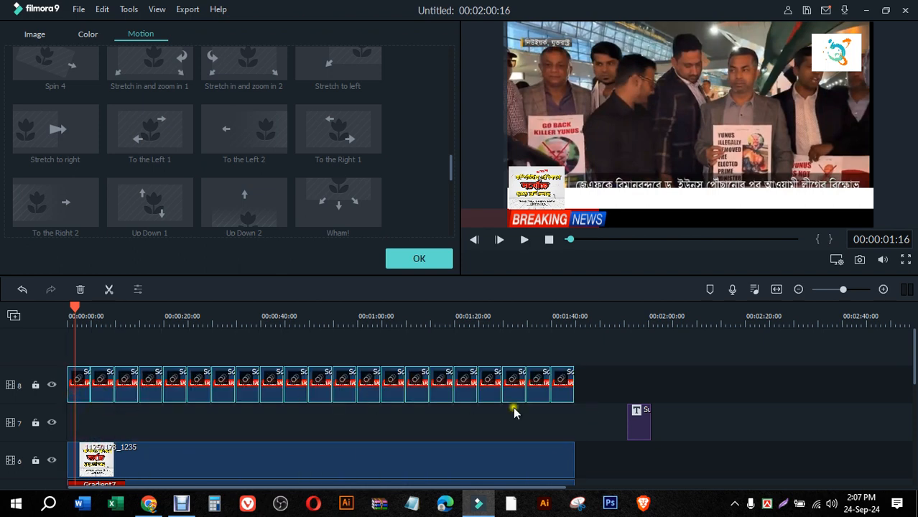
{"action": "left_click_drag", "start_coordinate": [631, 419], "coordinate": [78, 425]}
{"action": "left_click_drag", "start_coordinate": [76, 308], "coordinate": [61, 307]}
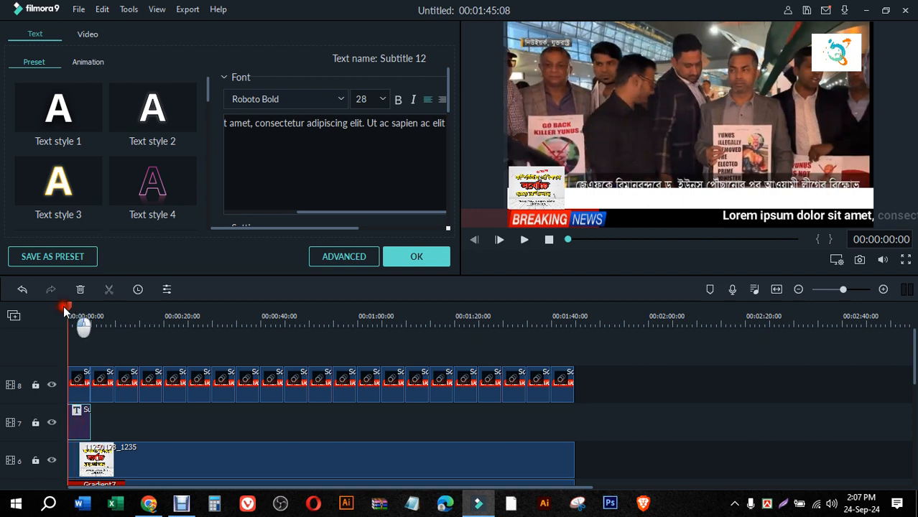
- Extend the Subtitle 12 clip on track 7 to about 27 seconds and play the video from the start to check the ticker
{"action": "left_click_drag", "start_coordinate": [92, 424], "coordinate": [199, 426]}
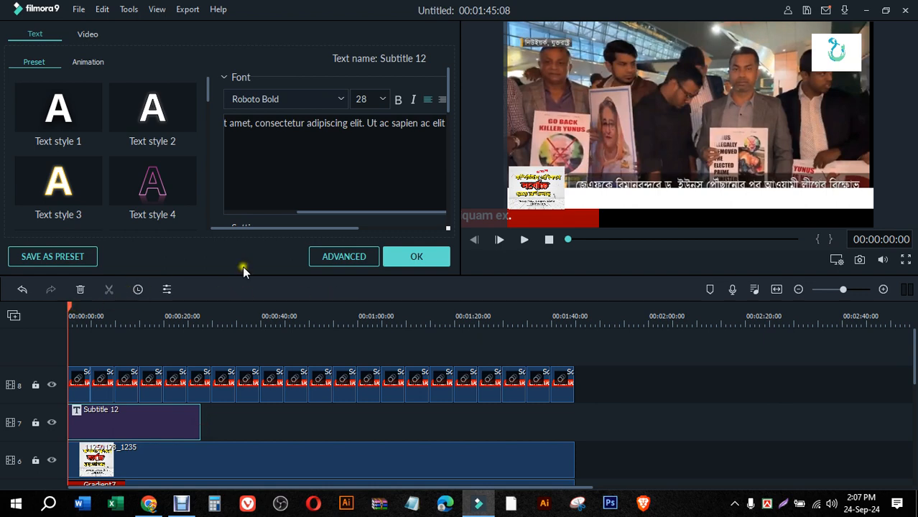
{"action": "left_click", "coordinate": [416, 259]}
{"action": "left_click", "coordinate": [525, 240]}
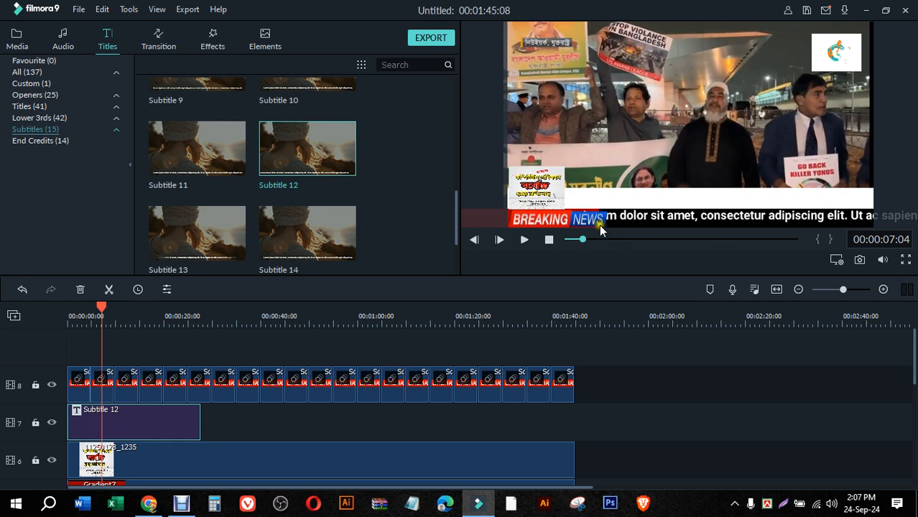
{"action": "scroll", "coordinate": [291, 388], "scroll_direction": "down", "scroll_amount": 2}
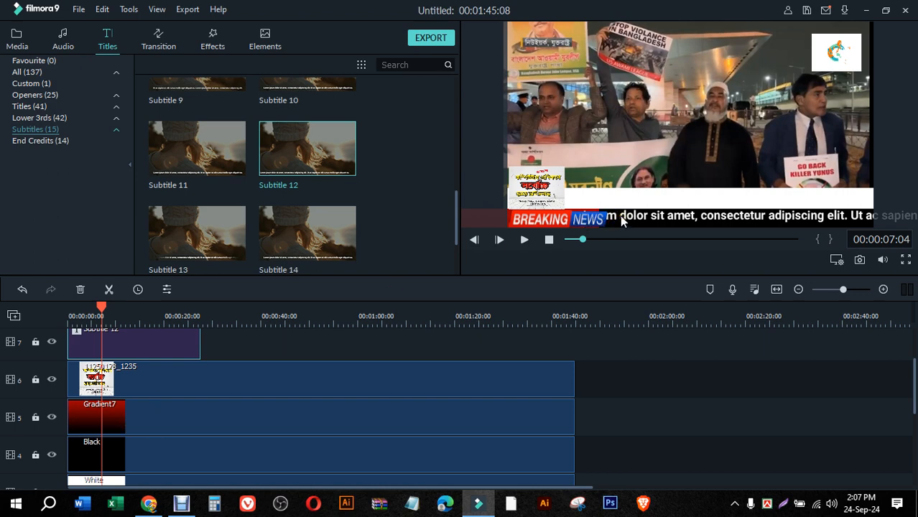
{"action": "left_click_drag", "start_coordinate": [109, 319], "coordinate": [69, 319]}
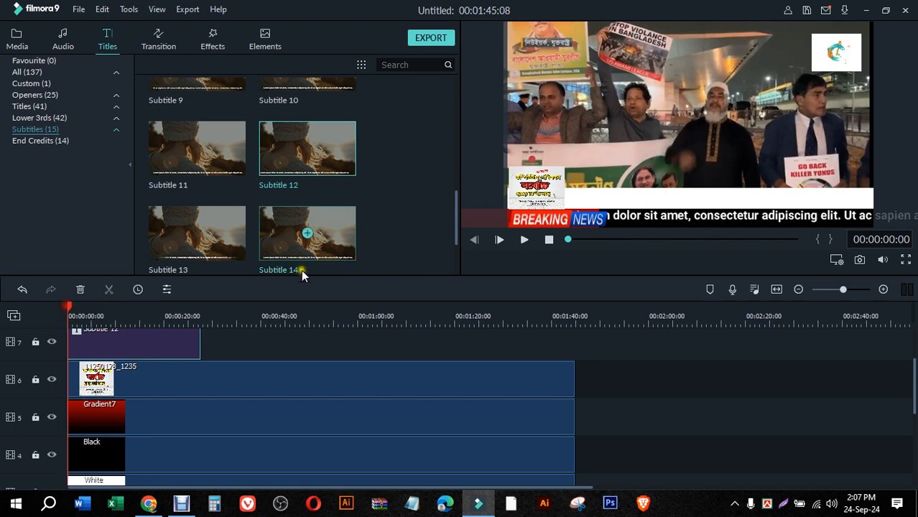
{"action": "left_click", "coordinate": [525, 239]}
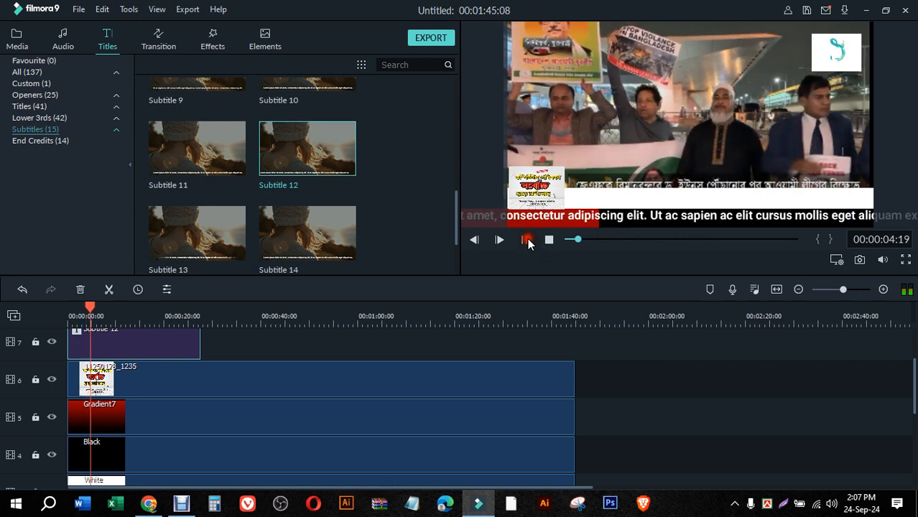
- Move the Gradient7 clip to track 7 and place the Subtitle 12 clip at the start of track 5, beneath the gradient
{"action": "left_click", "coordinate": [171, 398]}
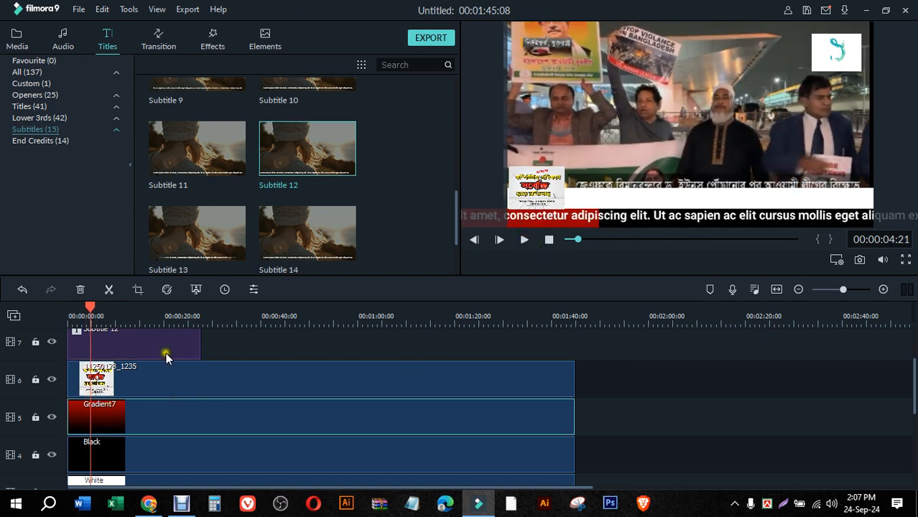
{"action": "left_click_drag", "start_coordinate": [165, 353], "coordinate": [709, 402]}
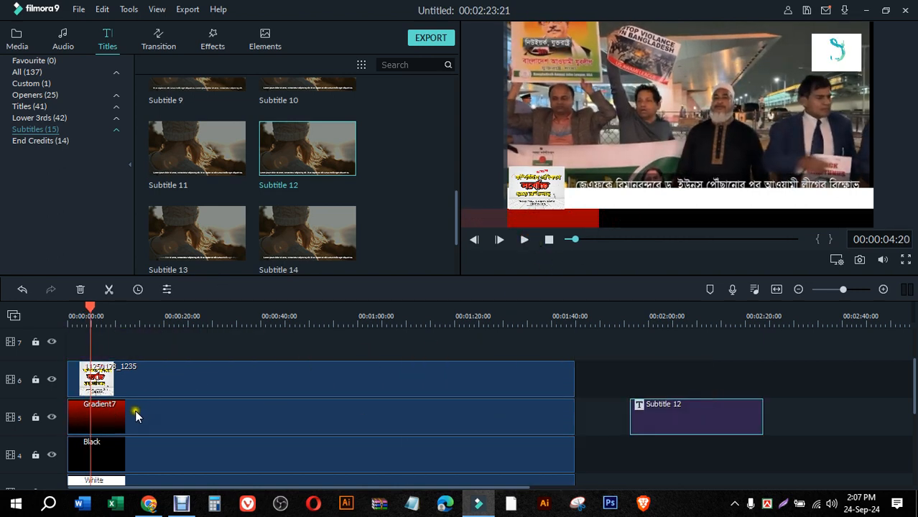
{"action": "left_click_drag", "start_coordinate": [135, 410], "coordinate": [135, 346]}
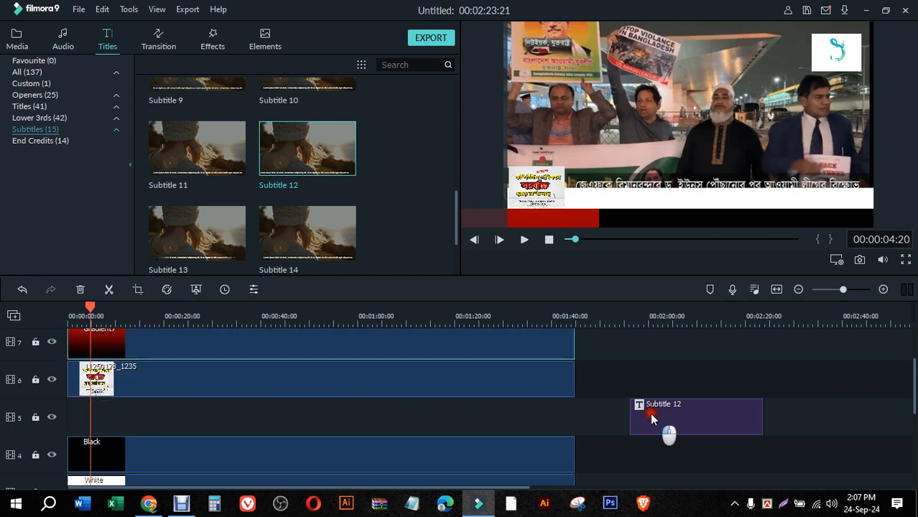
{"action": "left_click_drag", "start_coordinate": [651, 418], "coordinate": [86, 412]}
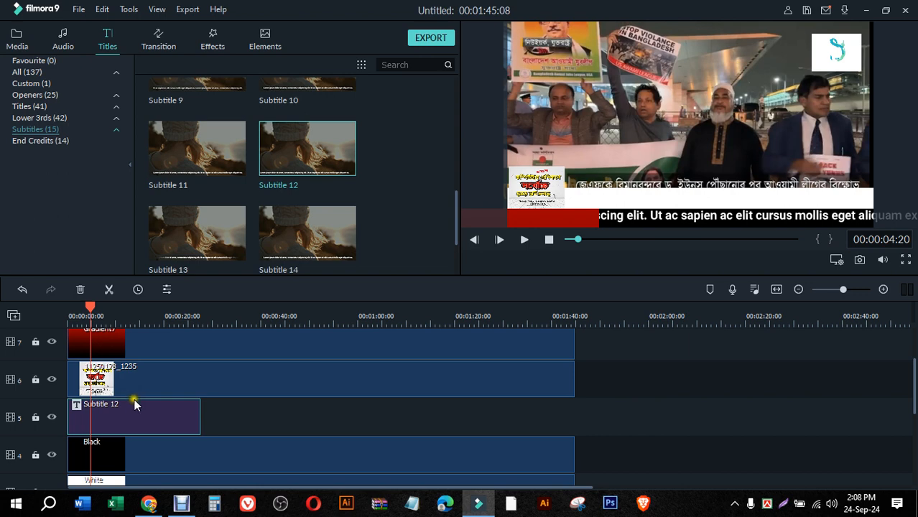
- Play the video from the beginning to check how the subtitle passes behind the Breaking News badge
{"action": "left_click_drag", "start_coordinate": [97, 311], "coordinate": [69, 310]}
{"action": "left_click", "coordinate": [524, 240]}
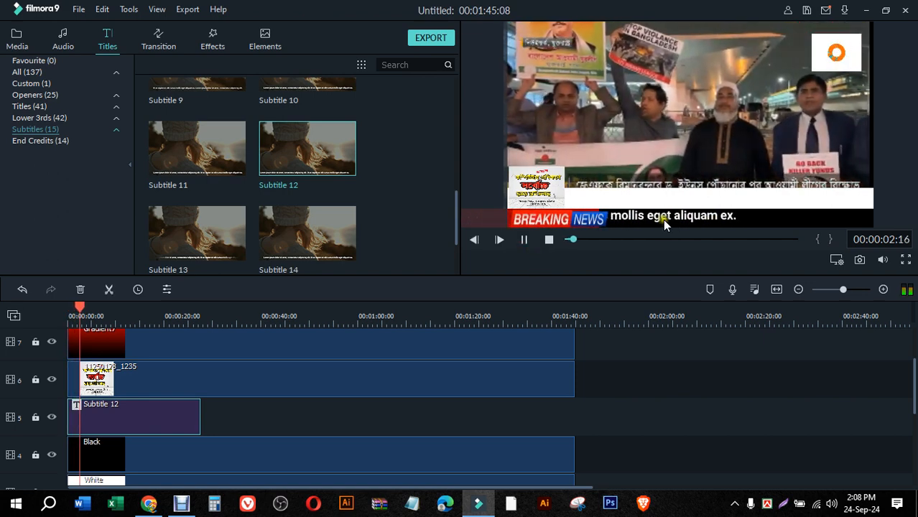
{"action": "left_click", "coordinate": [548, 241]}
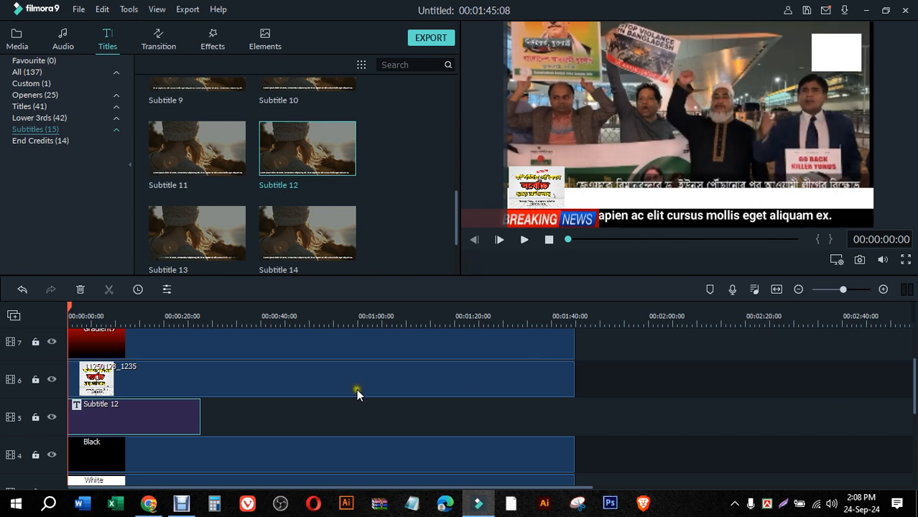
- Open the Subtitle 12 clip for editing and apply the Left Roll text animation to it
{"action": "double_click", "coordinate": [168, 416]}
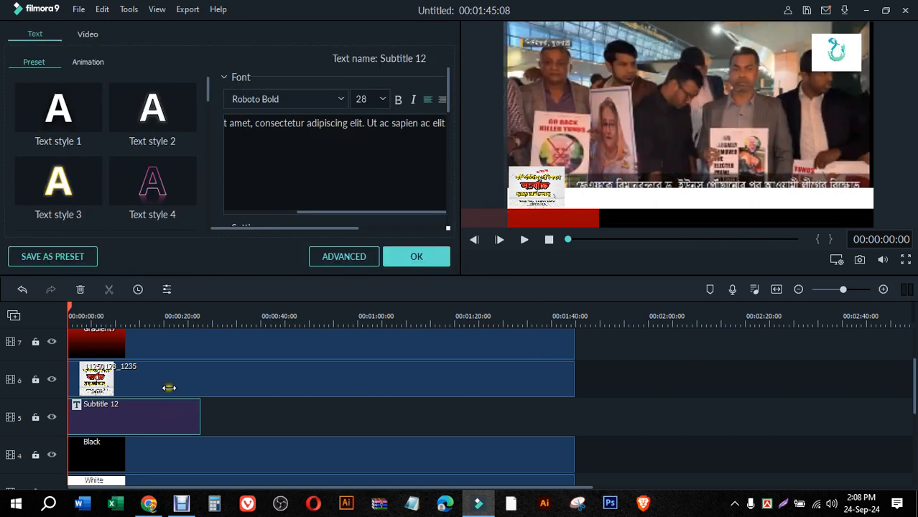
{"action": "left_click", "coordinate": [89, 63]}
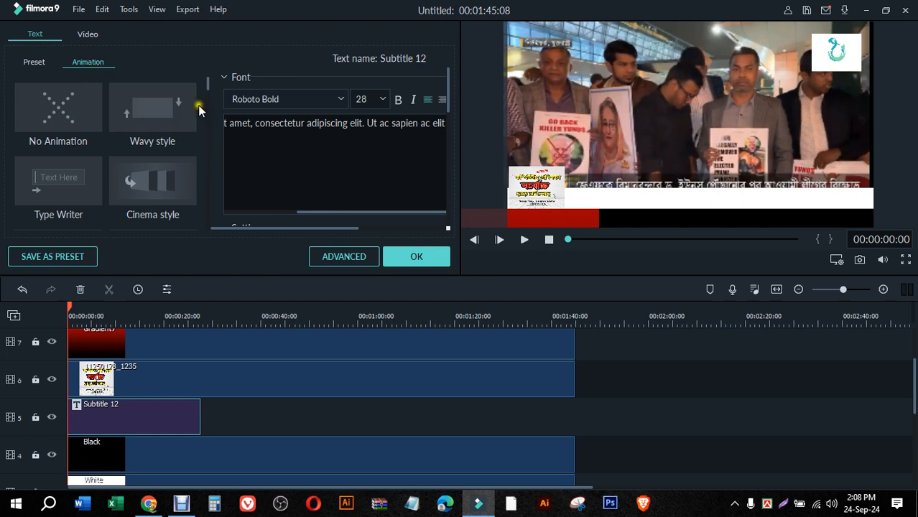
{"action": "scroll", "coordinate": [196, 112], "scroll_direction": "down", "scroll_amount": 5}
{"action": "scroll", "coordinate": [186, 137], "scroll_direction": "down", "scroll_amount": 2}
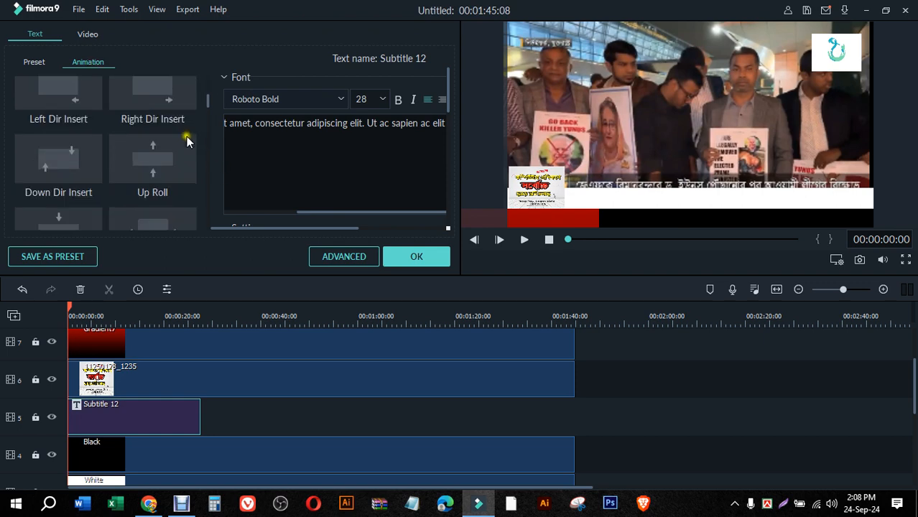
{"action": "scroll", "coordinate": [187, 136], "scroll_direction": "down", "scroll_amount": 2}
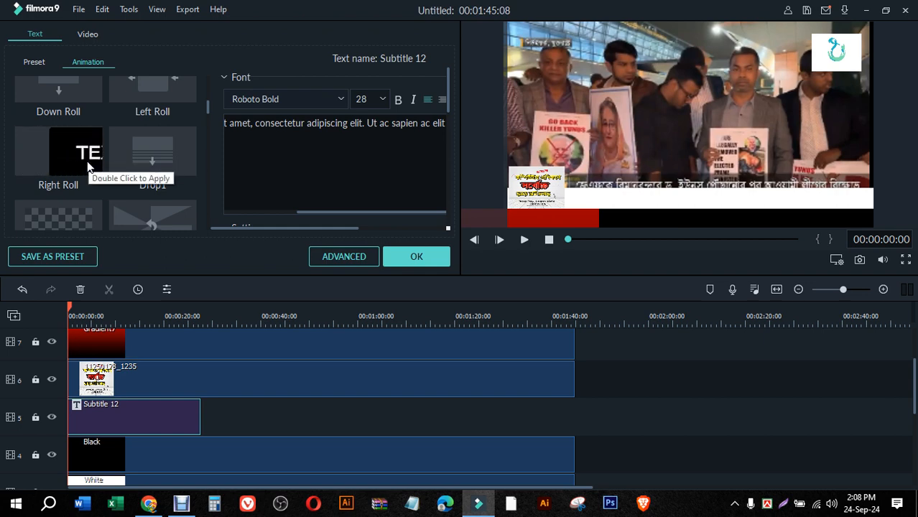
{"action": "scroll", "coordinate": [156, 93], "scroll_direction": "up", "scroll_amount": 3}
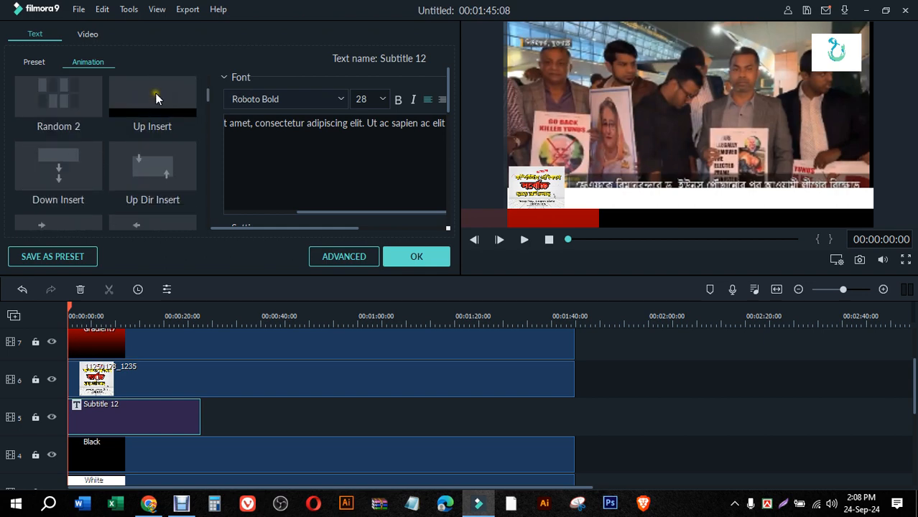
{"action": "scroll", "coordinate": [154, 168], "scroll_direction": "down", "scroll_amount": 2}
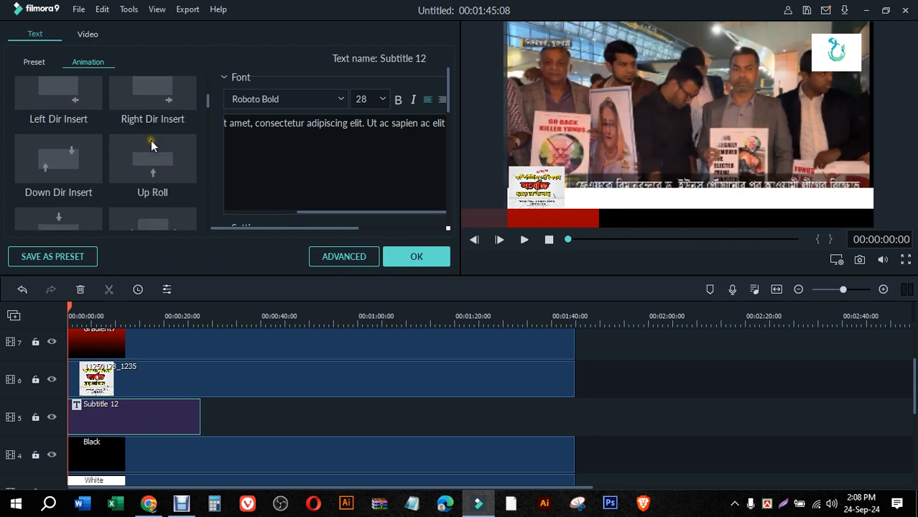
{"action": "scroll", "coordinate": [152, 168], "scroll_direction": "down", "scroll_amount": 2}
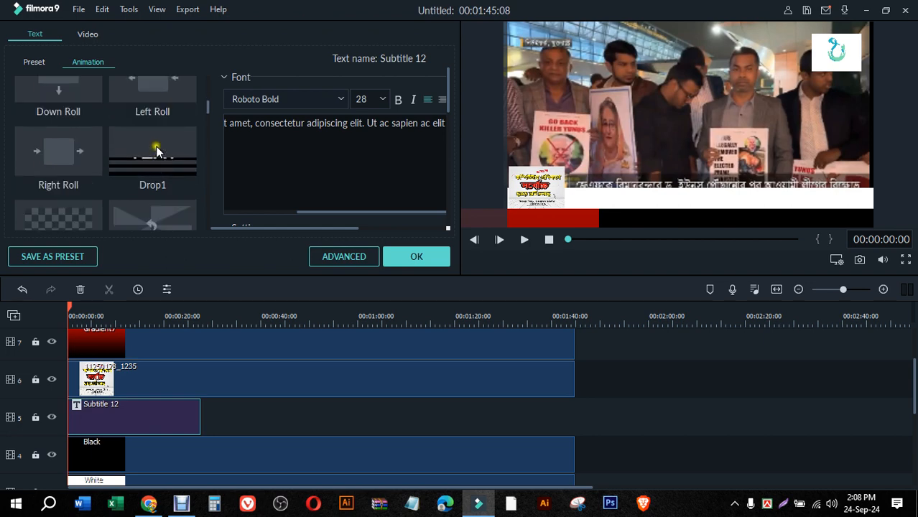
{"action": "scroll", "coordinate": [206, 103], "scroll_direction": "up", "scroll_amount": 2}
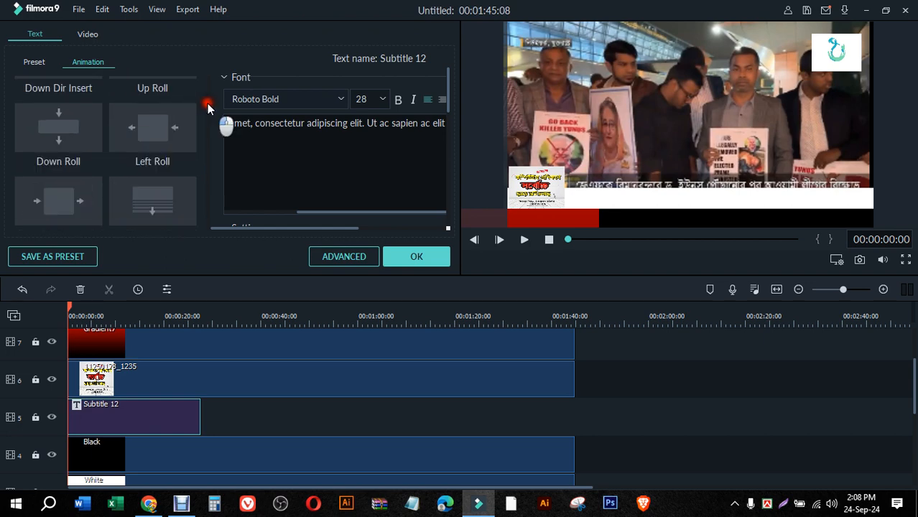
{"action": "scroll", "coordinate": [206, 103], "scroll_direction": "down", "scroll_amount": 1}
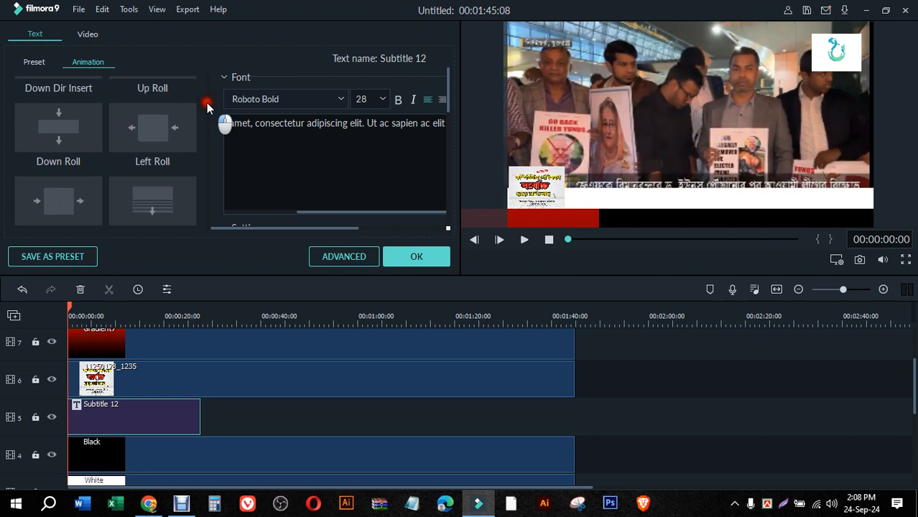
{"action": "double_click", "coordinate": [175, 135]}
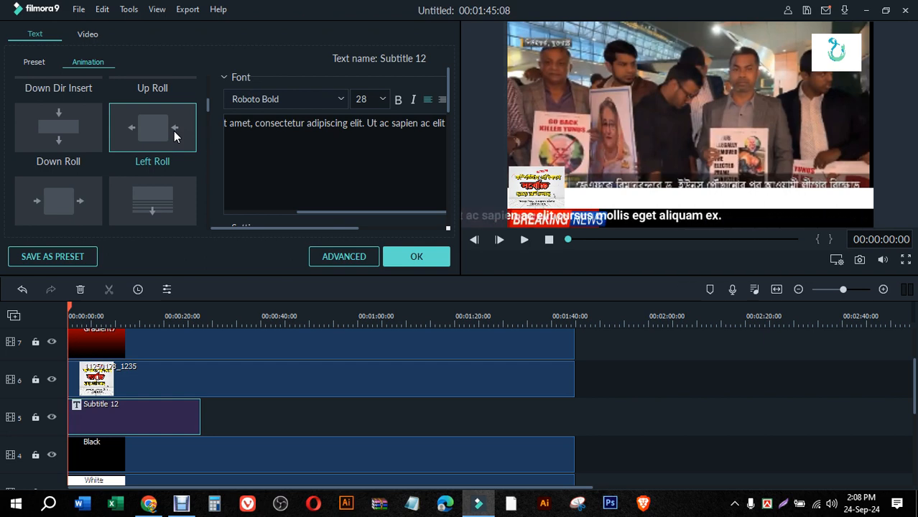
{"action": "left_click", "coordinate": [164, 144]}
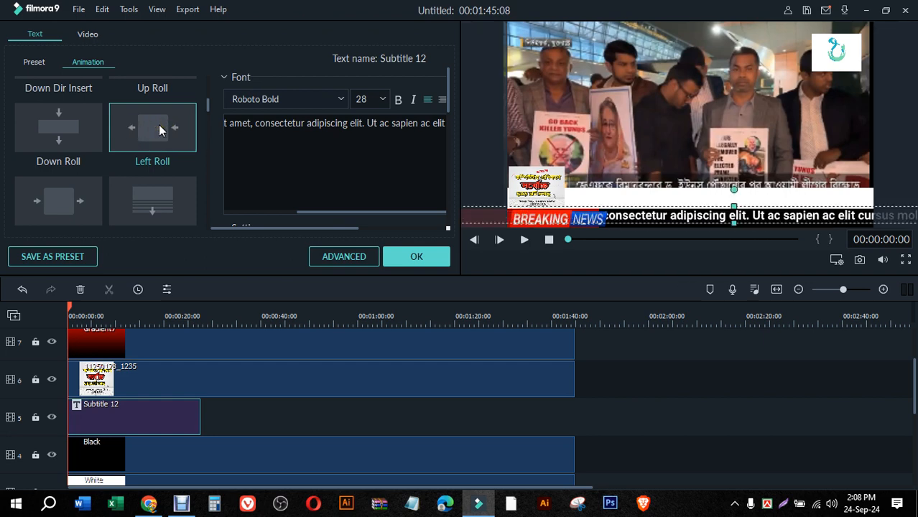
{"action": "left_click", "coordinate": [416, 257]}
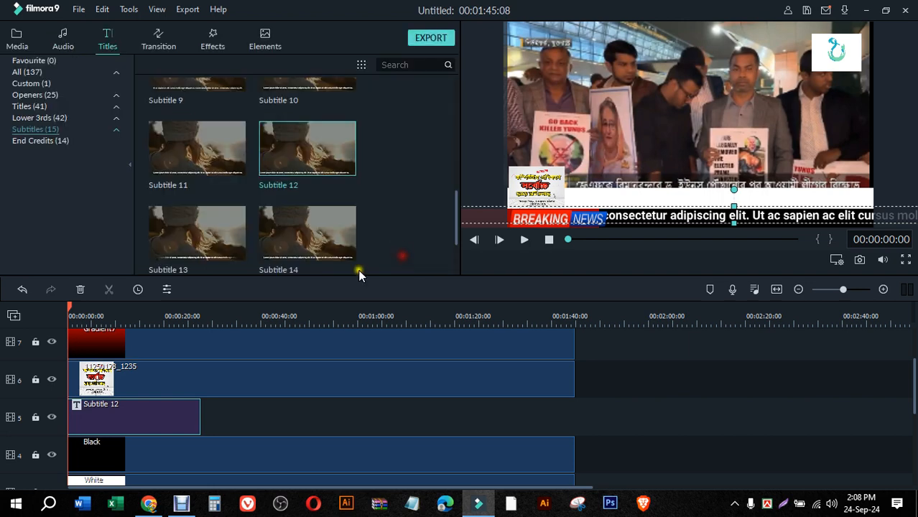
- Lengthen the Subtitle 12 clip on track 5 to about 42 seconds and play back the slower ticker
{"action": "left_click_drag", "start_coordinate": [201, 421], "coordinate": [273, 419]}
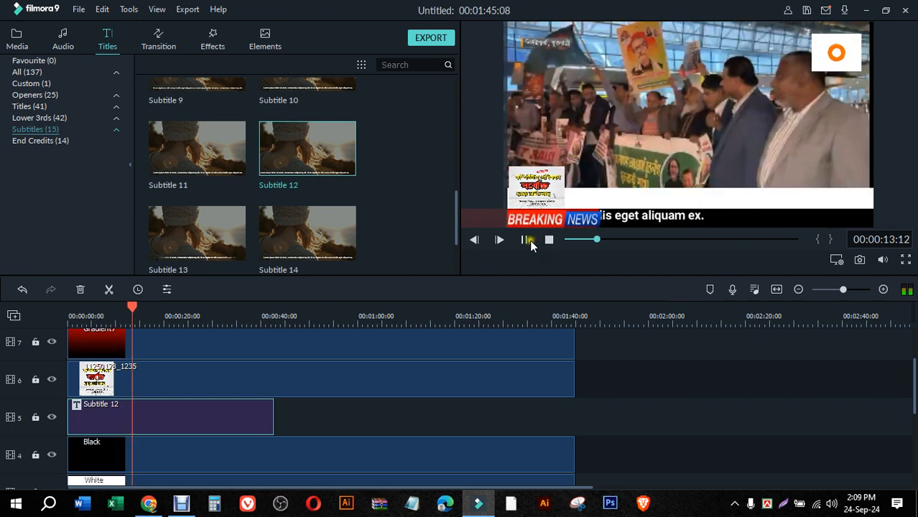
{"action": "left_click", "coordinate": [526, 239]}
- Shift the subtitle's text line slightly right along the black bar and play on to check its motion
{"action": "left_click", "coordinate": [645, 215]}
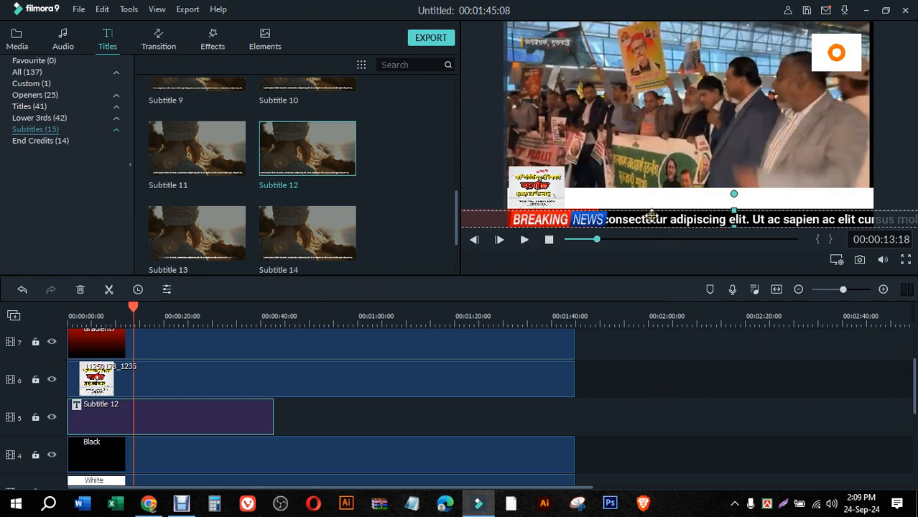
{"action": "left_click", "coordinate": [682, 195]}
{"action": "left_click", "coordinate": [682, 219]}
{"action": "left_click_drag", "start_coordinate": [683, 219], "coordinate": [698, 215]}
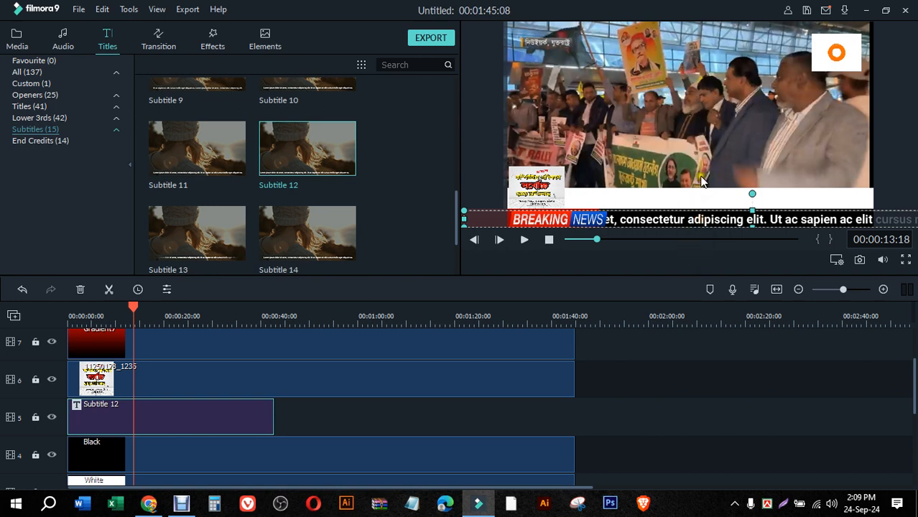
{"action": "left_click", "coordinate": [688, 229]}
{"action": "left_click", "coordinate": [525, 240]}
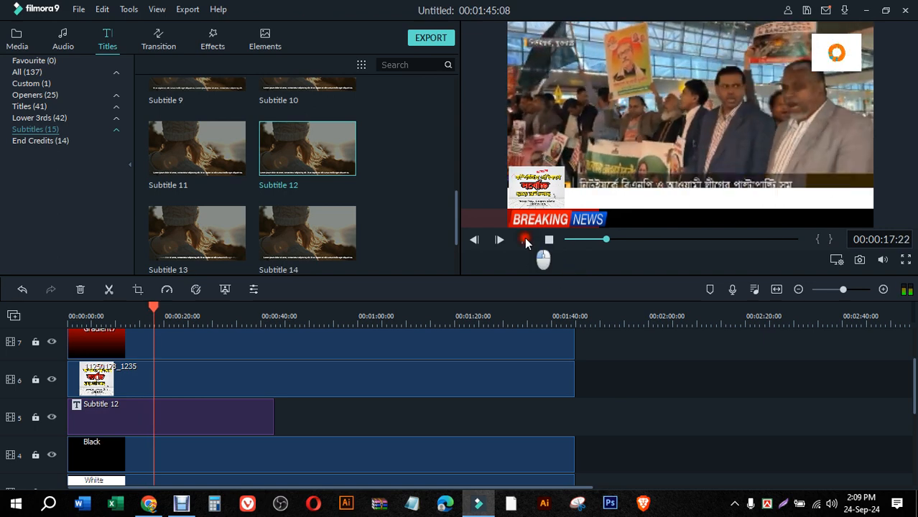
{"action": "left_click", "coordinate": [524, 240]}
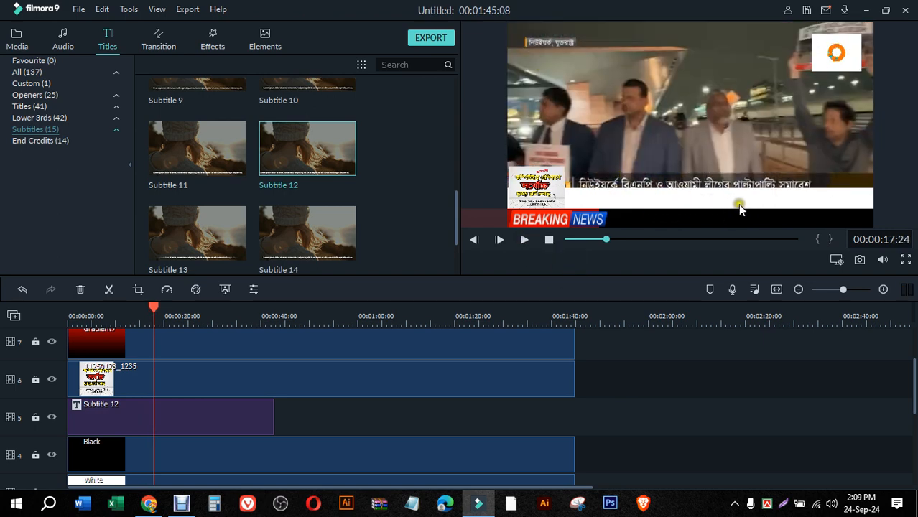
- Preview the Subtitle 11, Subtitle 9, Subtitle 10 and Subtitle 14 presets in the title library
{"action": "left_click", "coordinate": [227, 162]}
{"action": "scroll", "coordinate": [224, 157], "scroll_direction": "up", "scroll_amount": 3}
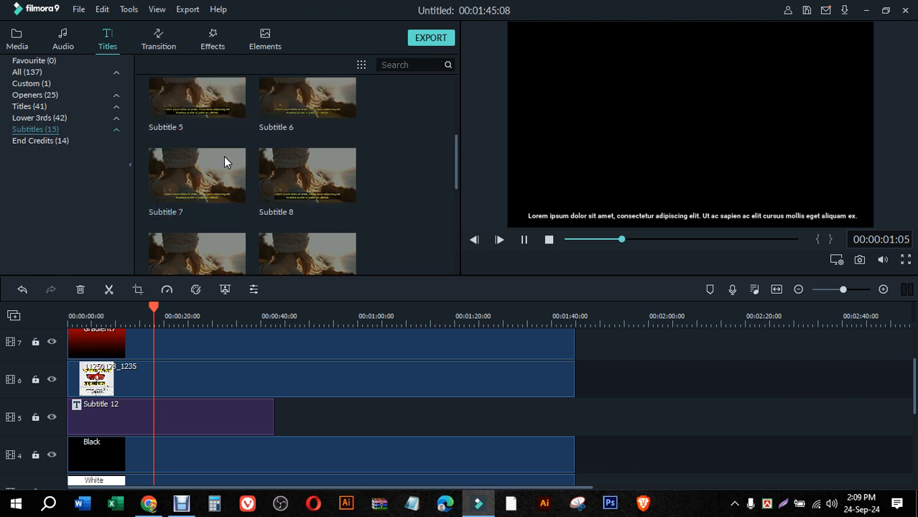
{"action": "scroll", "coordinate": [223, 180], "scroll_direction": "down", "scroll_amount": 3}
{"action": "left_click", "coordinate": [225, 86]}
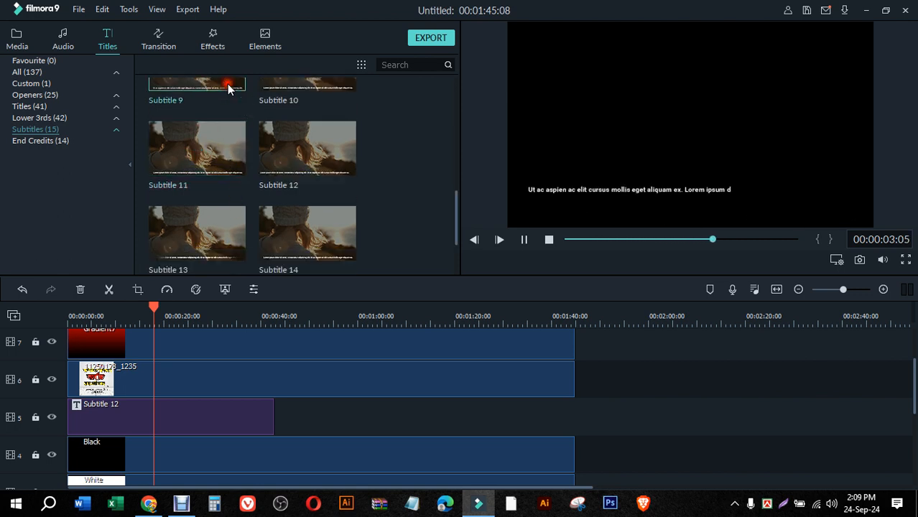
{"action": "scroll", "coordinate": [226, 83], "scroll_direction": "up", "scroll_amount": 1}
{"action": "left_click", "coordinate": [264, 104]}
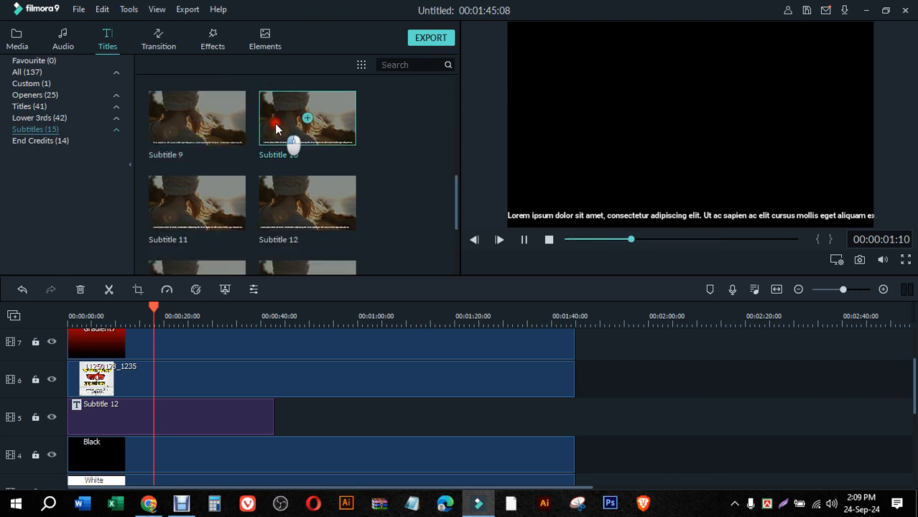
{"action": "scroll", "coordinate": [288, 215], "scroll_direction": "down", "scroll_amount": 2}
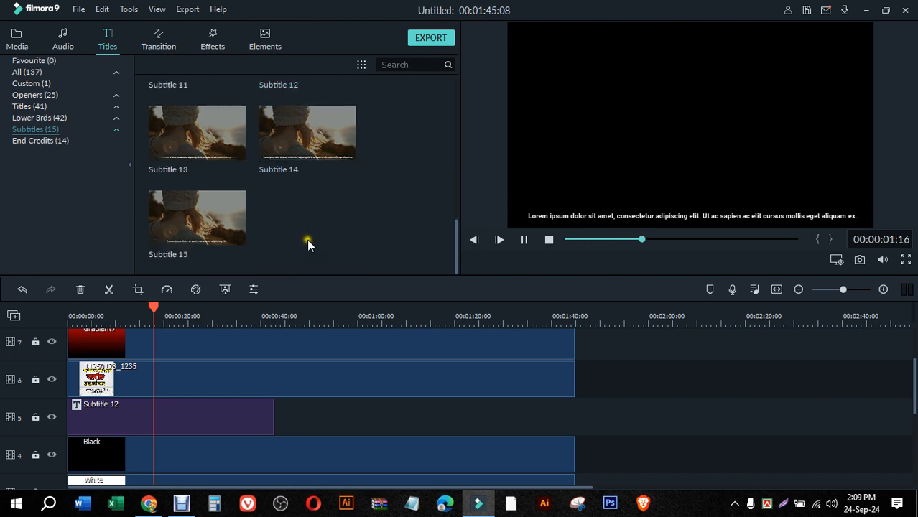
{"action": "left_click", "coordinate": [291, 150]}
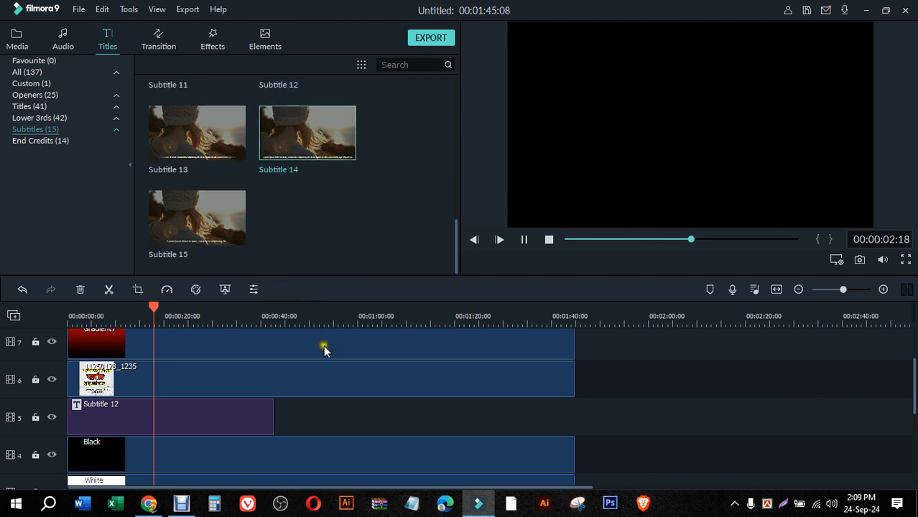
- Stop the preset preview and play the timeline from its beginning to check the current layout
{"action": "scroll", "coordinate": [322, 348], "scroll_direction": "up", "scroll_amount": 2}
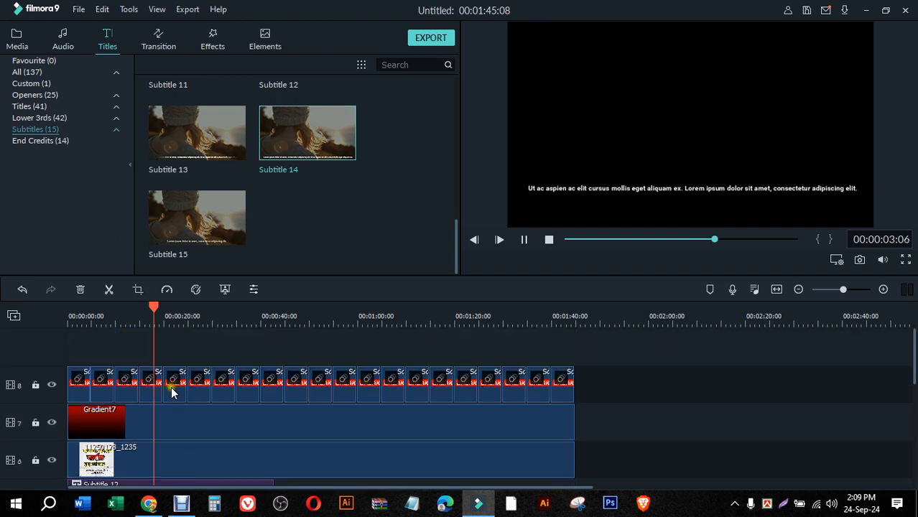
{"action": "left_click", "coordinate": [549, 240]}
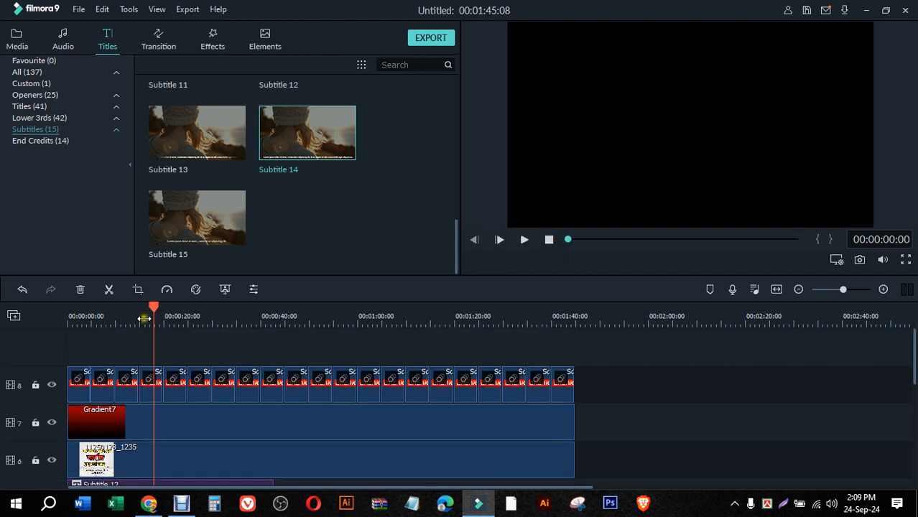
{"action": "left_click_drag", "start_coordinate": [152, 306], "coordinate": [37, 308]}
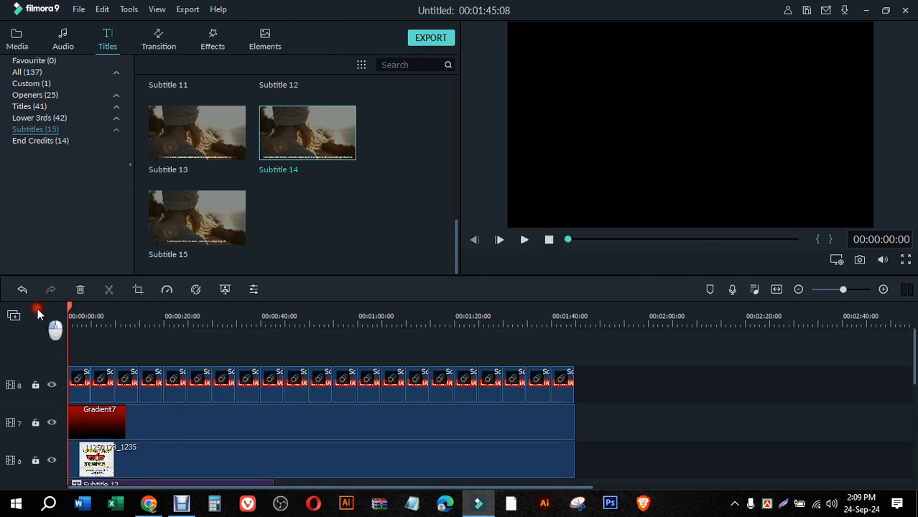
{"action": "left_click", "coordinate": [102, 352]}
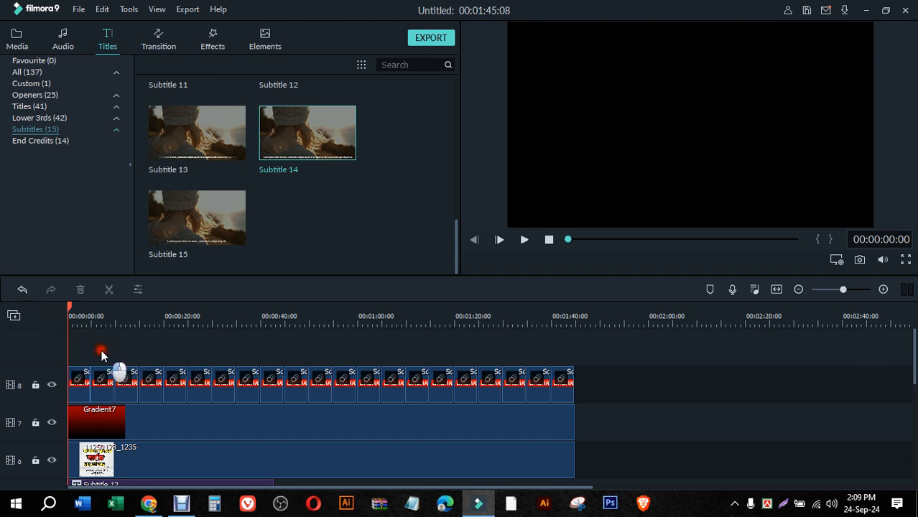
{"action": "left_click", "coordinate": [524, 240]}
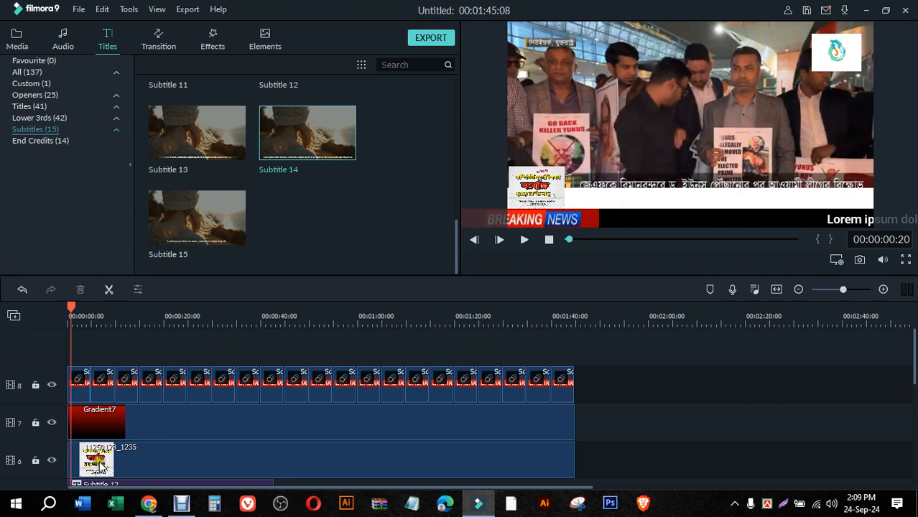
- Move the badge clips, Gradient7 and the logo image together up one track to leave track 6 empty
{"action": "scroll", "coordinate": [103, 466], "scroll_direction": "down", "scroll_amount": 1}
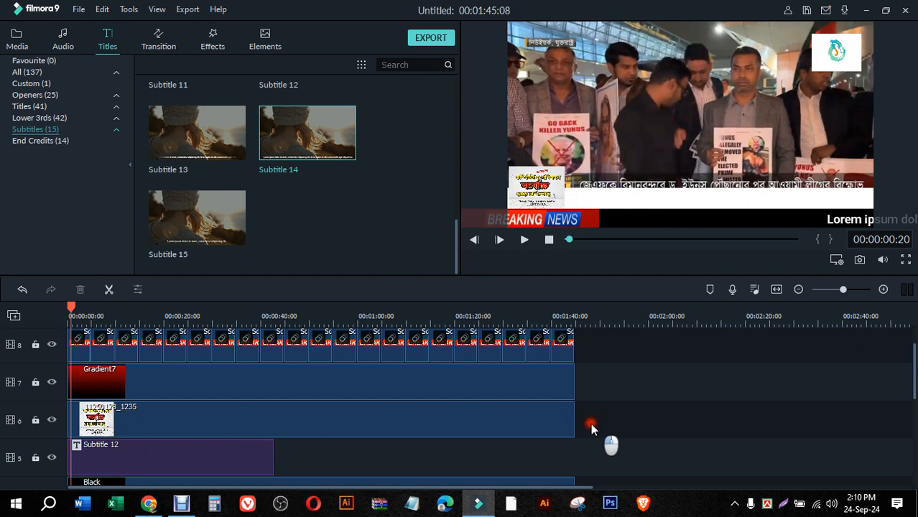
{"action": "left_click_drag", "start_coordinate": [591, 429], "coordinate": [43, 342]}
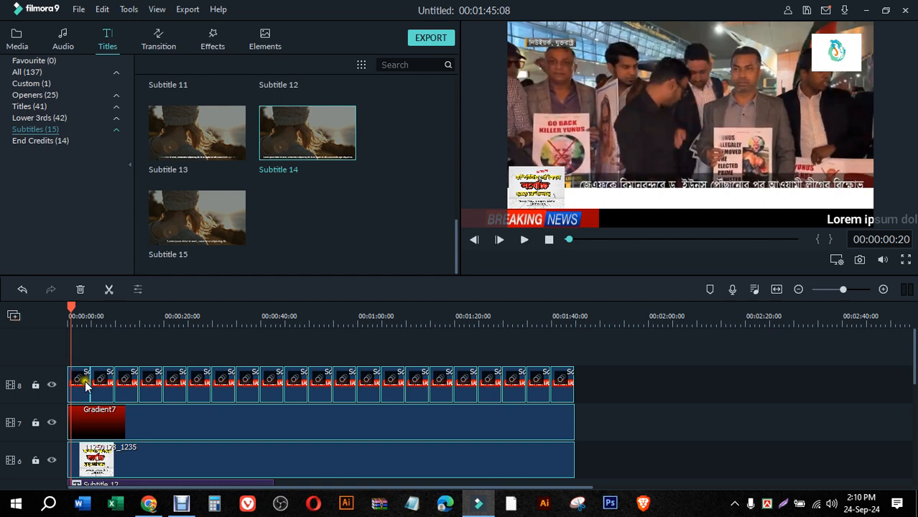
{"action": "left_click_drag", "start_coordinate": [85, 382], "coordinate": [81, 356]}
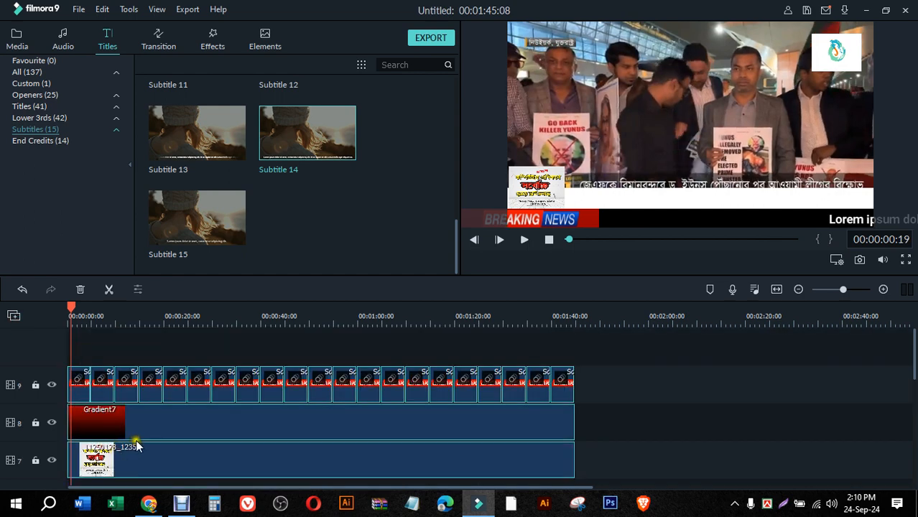
{"action": "scroll", "coordinate": [137, 445], "scroll_direction": "down", "scroll_amount": 3}
{"action": "left_click", "coordinate": [94, 375]}
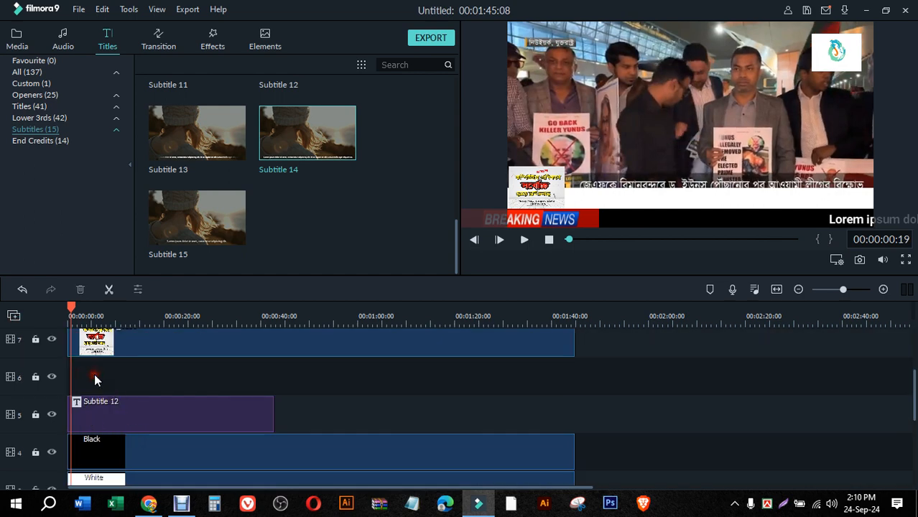
- Add the Subtitle 14 title at the start of track 6, lengthen it to about 30 seconds and open it for editing
{"action": "left_click", "coordinate": [266, 150]}
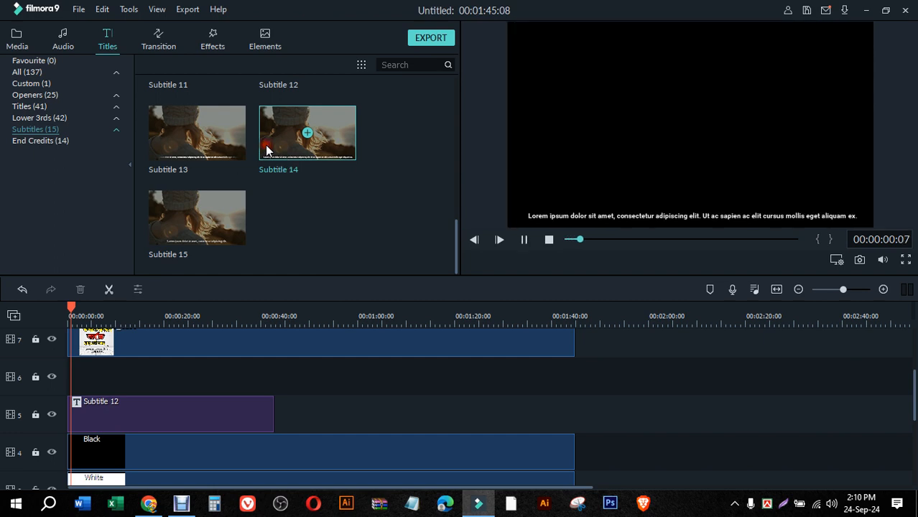
{"action": "left_click_drag", "start_coordinate": [272, 145], "coordinate": [214, 385]}
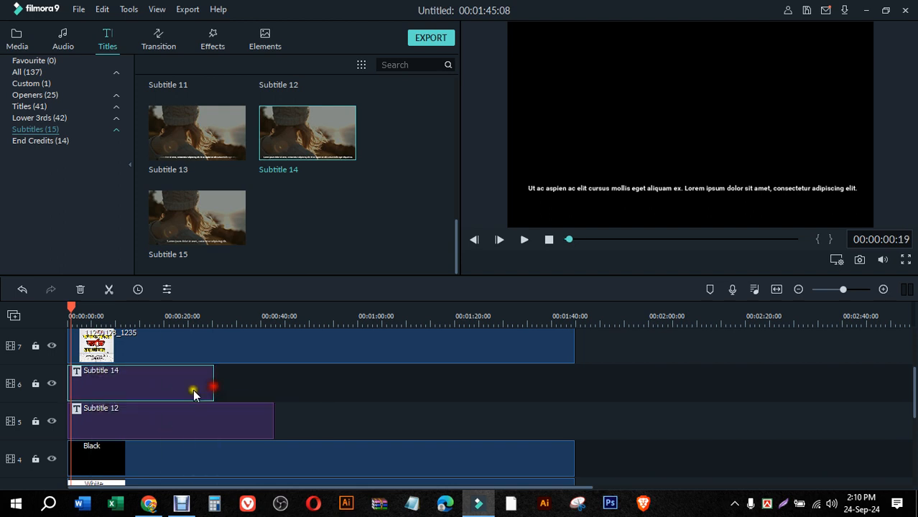
{"action": "left_click", "coordinate": [155, 392]}
{"action": "double_click", "coordinate": [154, 390]}
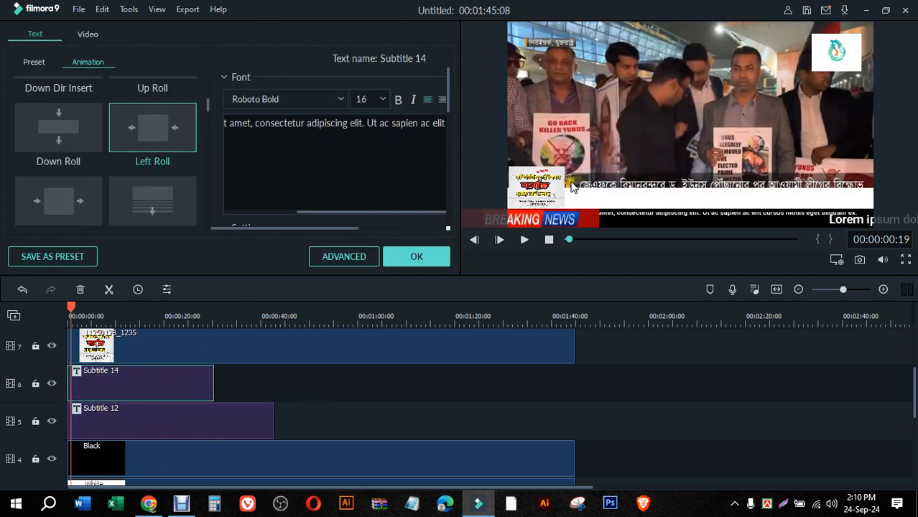
- Play the opening of the timeline to check the Subtitle 14 text against the ticker
{"action": "left_click", "coordinate": [107, 316]}
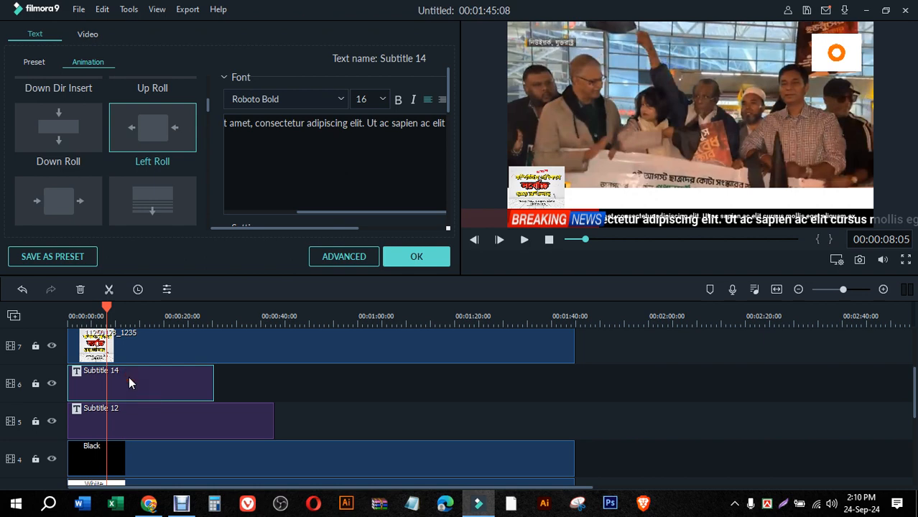
{"action": "left_click_drag", "start_coordinate": [106, 307], "coordinate": [16, 300]}
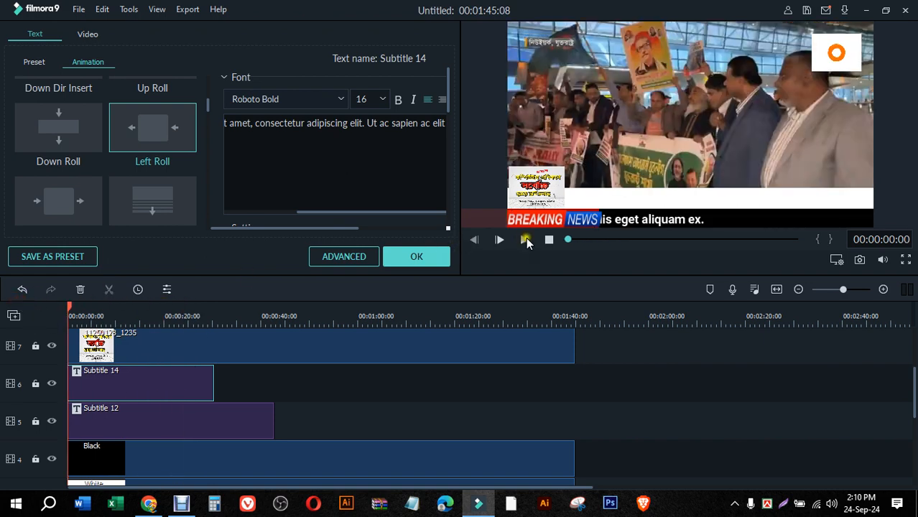
{"action": "left_click", "coordinate": [526, 240]}
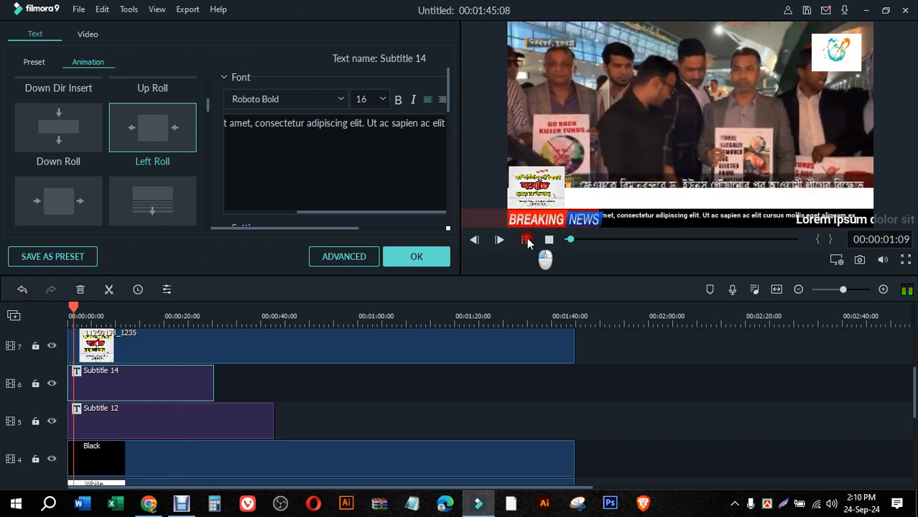
{"action": "left_click", "coordinate": [526, 240]}
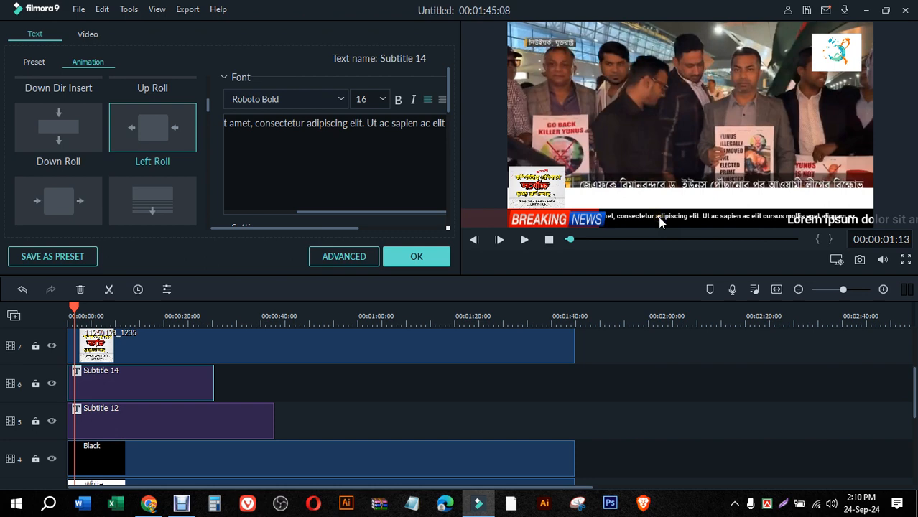
- Move the Subtitle 14 text up onto the white bar and set its text color to black
{"action": "mouse_move", "coordinate": [658, 216]}
{"action": "left_mouse_down"}
{"action": "mouse_move", "coordinate": [674, 150]}
{"action": "mouse_move", "coordinate": [648, 147]}
{"action": "mouse_move", "coordinate": [666, 201]}
{"action": "left_mouse_up"}
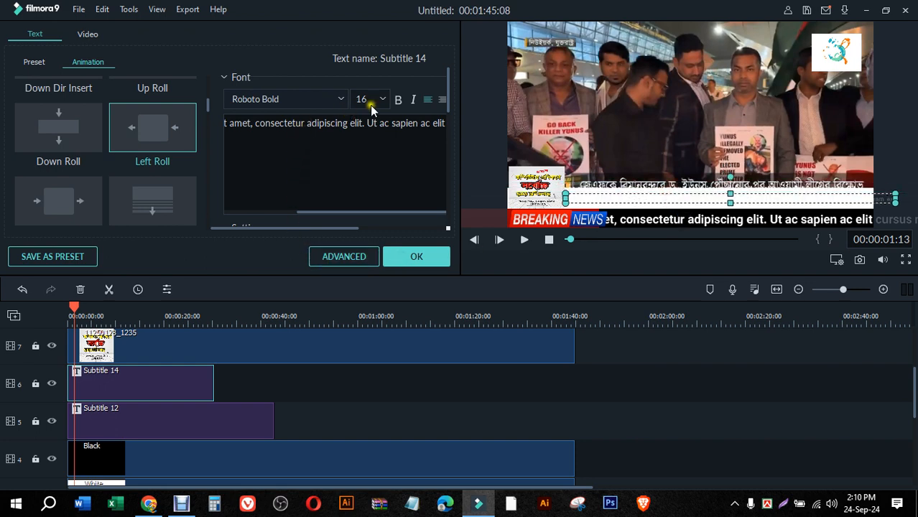
{"action": "scroll", "coordinate": [376, 205], "scroll_direction": "down", "scroll_amount": 2}
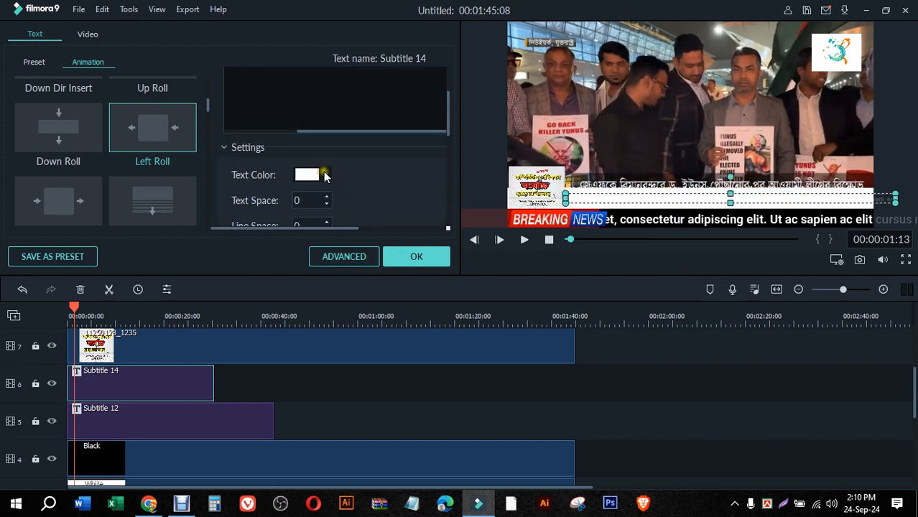
{"action": "left_click", "coordinate": [322, 174]}
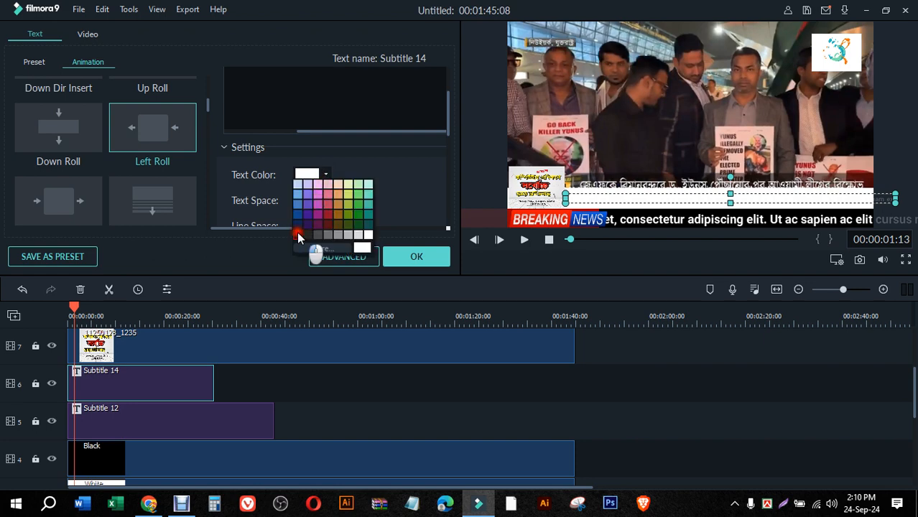
{"action": "left_click", "coordinate": [297, 235]}
{"action": "scroll", "coordinate": [390, 172], "scroll_direction": "up", "scroll_amount": 2}
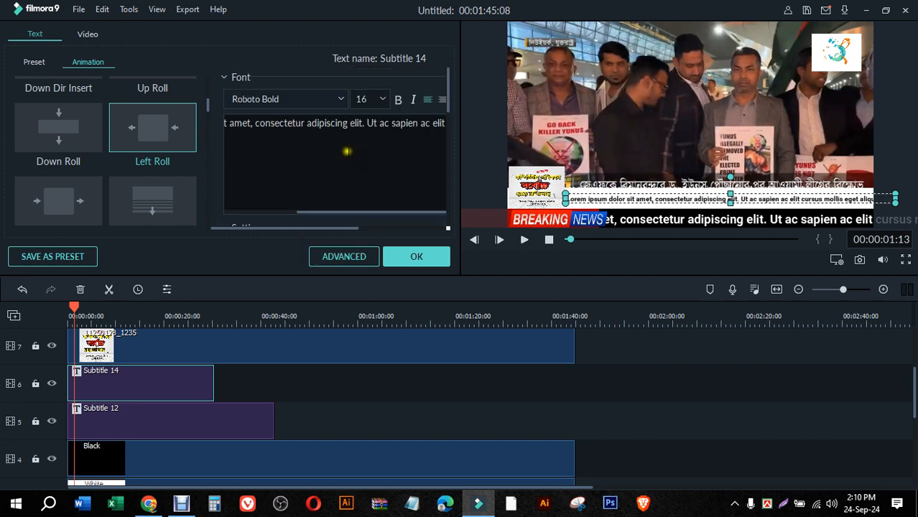
- Set the Subtitle 14 text's font size to 28
{"action": "left_click", "coordinate": [382, 99]}
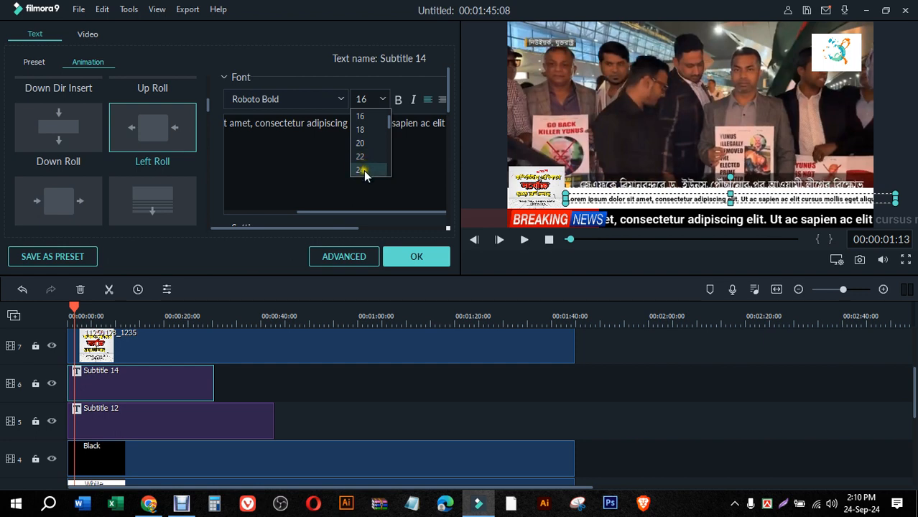
{"action": "left_click", "coordinate": [364, 170]}
{"action": "left_click", "coordinate": [381, 98]}
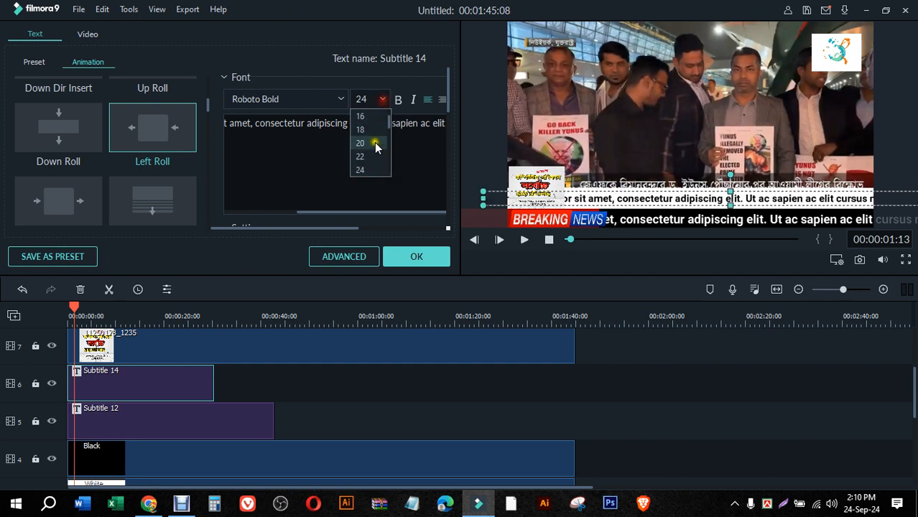
{"action": "scroll", "coordinate": [375, 146], "scroll_direction": "down", "scroll_amount": 3}
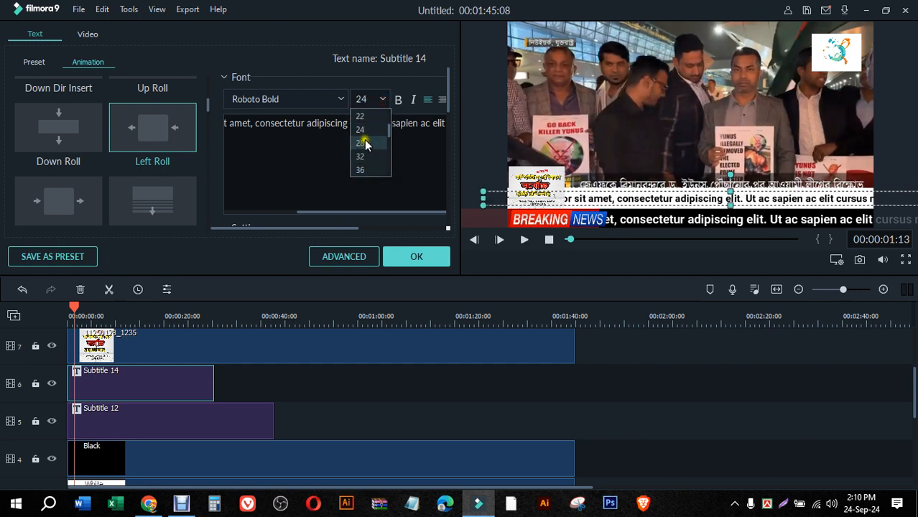
{"action": "left_click", "coordinate": [362, 143]}
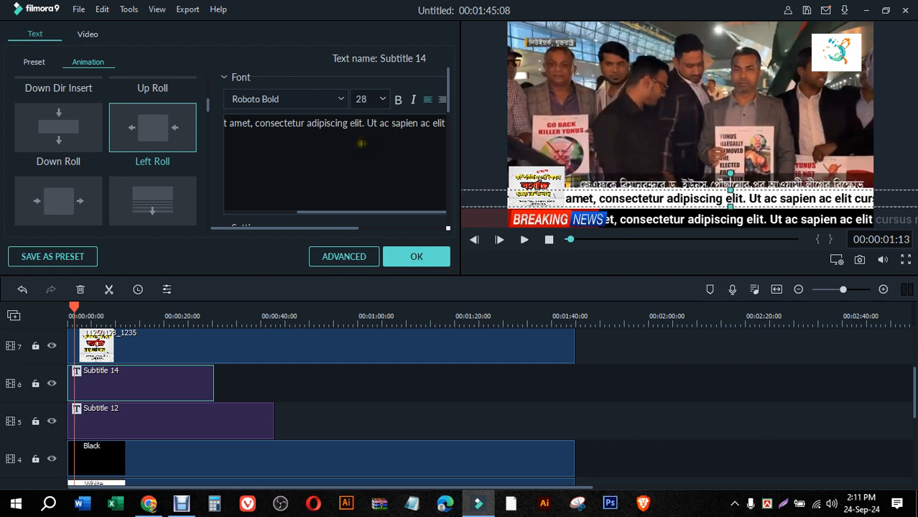
{"action": "left_click", "coordinate": [363, 136]}
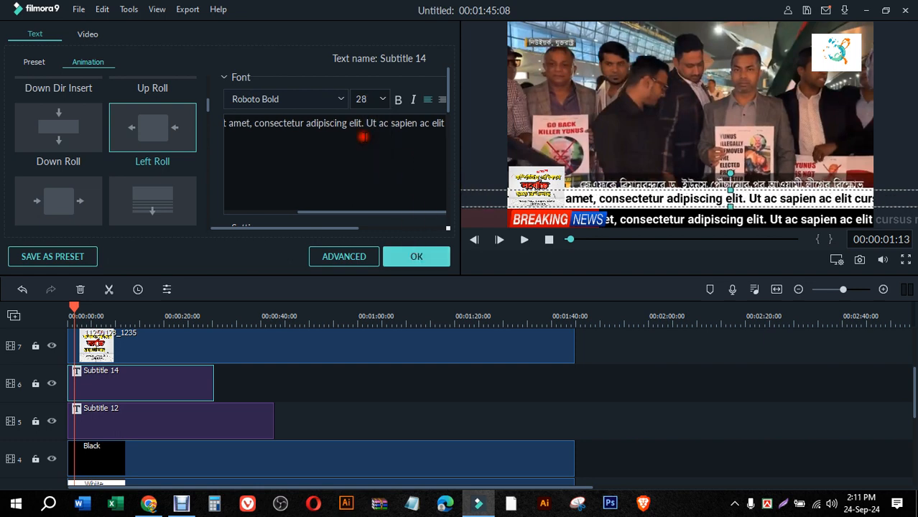
{"action": "left_click_drag", "start_coordinate": [363, 126], "coordinate": [465, 127]}
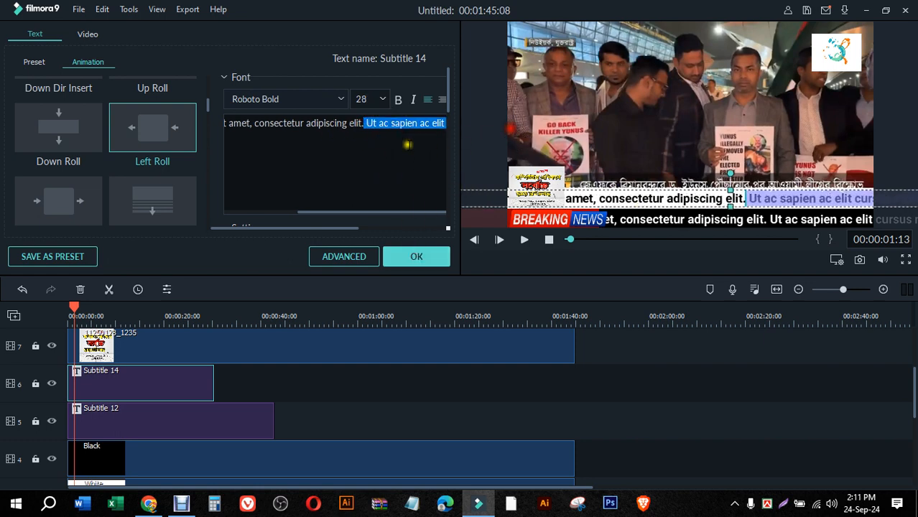
{"action": "left_click", "coordinate": [375, 162]}
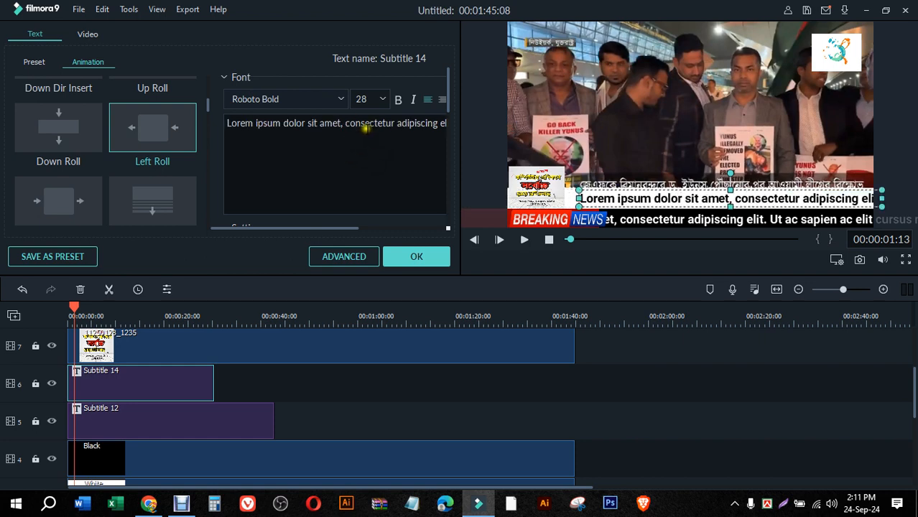
{"action": "left_click_drag", "start_coordinate": [366, 127], "coordinate": [486, 127]}
{"action": "key", "text": "BackSpace"}
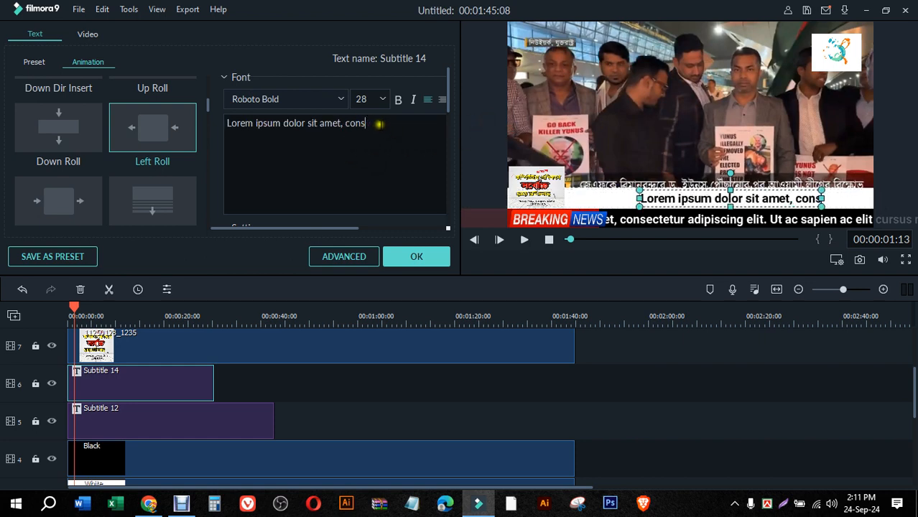
{"action": "key", "text": "ctrl+z"}
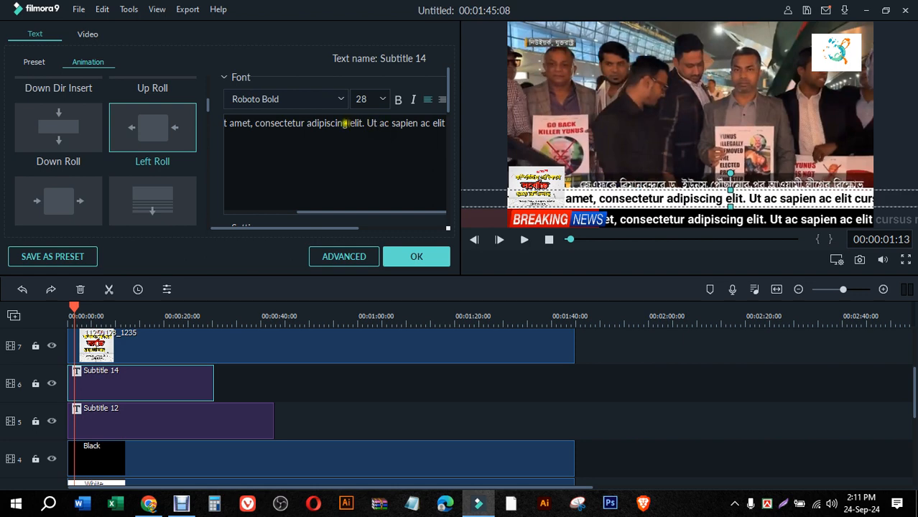
- Shorten the Subtitle 14 text to "Lorem ipsum dolor sitsus mollis eget aliquam ex." so it fits the white bar, and apply the edit
{"action": "left_click_drag", "start_coordinate": [404, 124], "coordinate": [460, 125]}
{"action": "key", "text": "BackSpace"}
{"action": "key", "text": "BackSpace"}
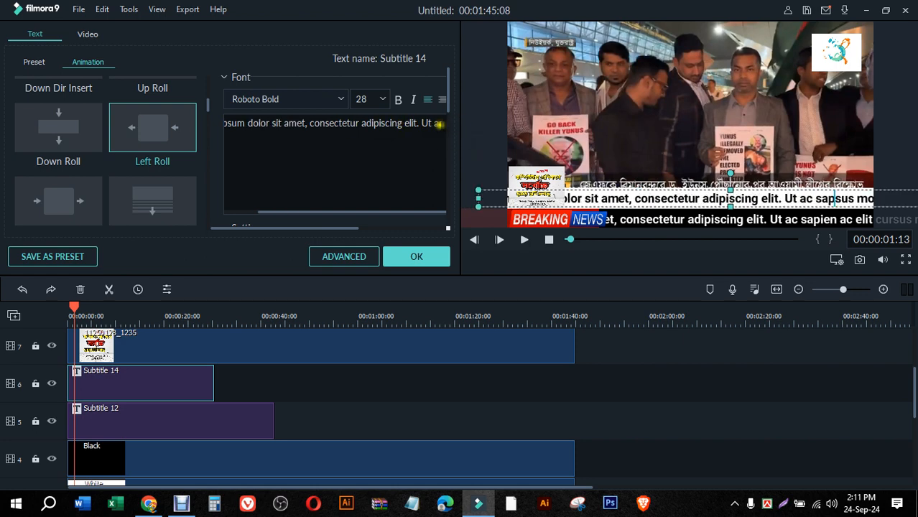
{"action": "key", "text": "BackSpace"}
{"action": "key", "text": "BackSpace"}
{"action": "key", "text": "BackSpace"}
{"action": "key", "text": "BackSpace"}
{"action": "key", "text": "BackSpace"}
{"action": "key", "text": "BackSpace"}
{"action": "key", "text": "BackSpace"}
{"action": "key", "text": "BackSpace"}
{"action": "key", "text": "BackSpace"}
{"action": "key", "text": "BackSpace"}
{"action": "key", "text": "BackSpace"}
{"action": "key", "text": "BackSpace"}
{"action": "key", "text": "BackSpace"}
{"action": "key", "text": "BackSpace"}
{"action": "key", "text": "BackSpace"}
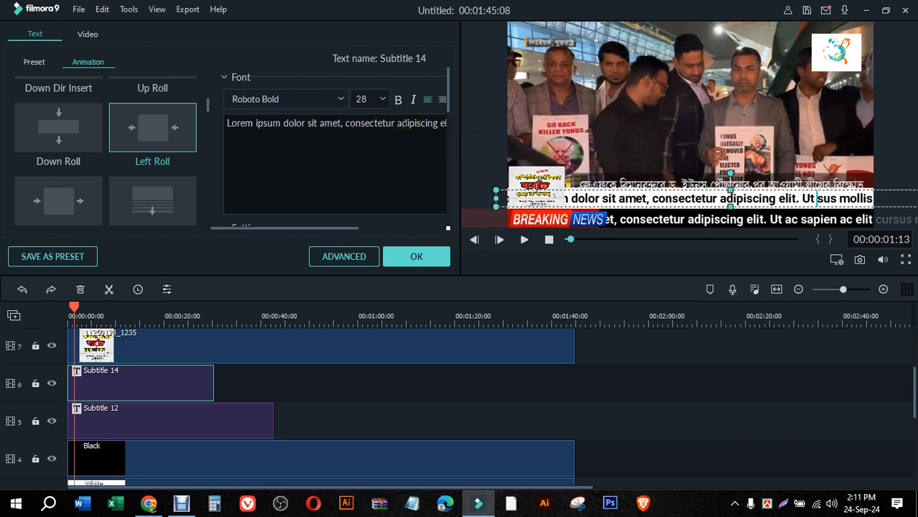
{"action": "key", "text": "BackSpace"}
{"action": "key", "text": "BackSpace"}
{"action": "key", "text": "BackSpace"}
{"action": "key", "text": "BackSpace"}
{"action": "key", "text": "BackSpace"}
{"action": "key", "text": "BackSpace"}
{"action": "key", "text": "BackSpace"}
{"action": "key", "text": "BackSpace"}
{"action": "key", "text": "BackSpace"}
{"action": "key", "text": "BackSpace"}
{"action": "key", "text": "BackSpace"}
{"action": "key", "text": "BackSpace"}
{"action": "key", "text": "BackSpace"}
{"action": "key", "text": "BackSpace"}
{"action": "key", "text": "BackSpace"}
{"action": "key", "text": "BackSpace"}
{"action": "key", "text": "BackSpace"}
{"action": "key", "text": "BackSpace"}
{"action": "key", "text": "BackSpace"}
{"action": "key", "text": "BackSpace"}
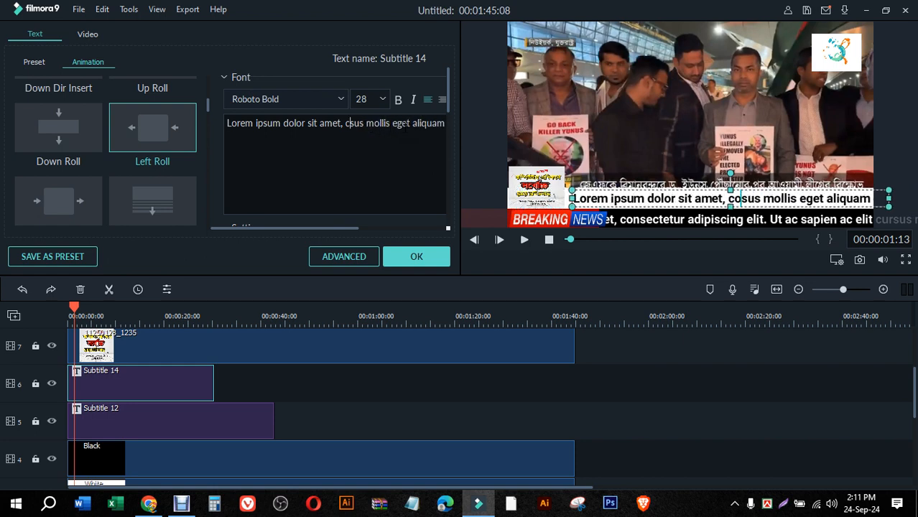
{"action": "key", "text": "BackSpace"}
{"action": "key", "text": "BackSpace"}
{"action": "key", "text": "BackSpace"}
{"action": "key", "text": "BackSpace"}
{"action": "key", "text": "BackSpace"}
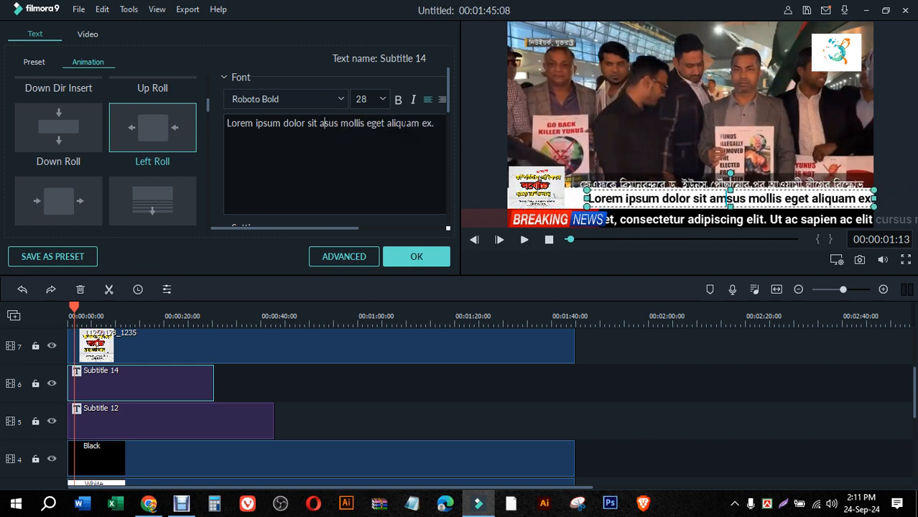
{"action": "left_click", "coordinate": [424, 258]}
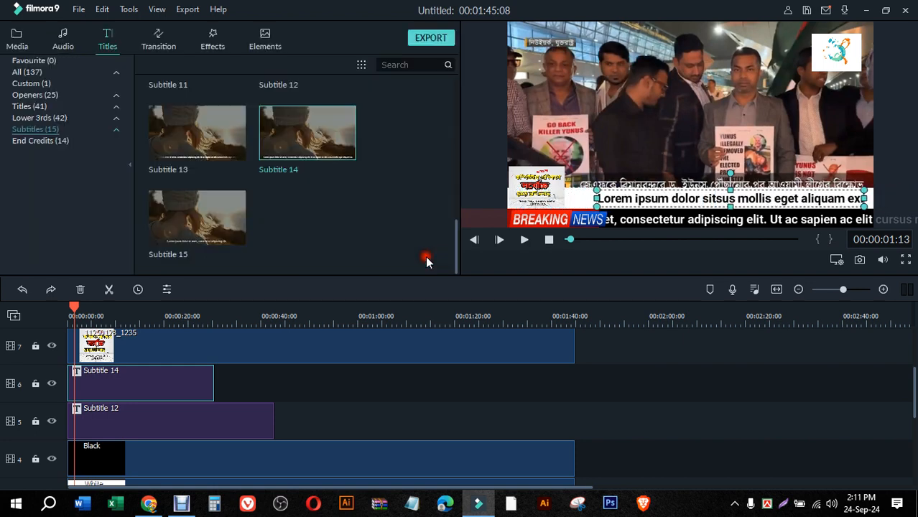
{"action": "left_click", "coordinate": [641, 374]}
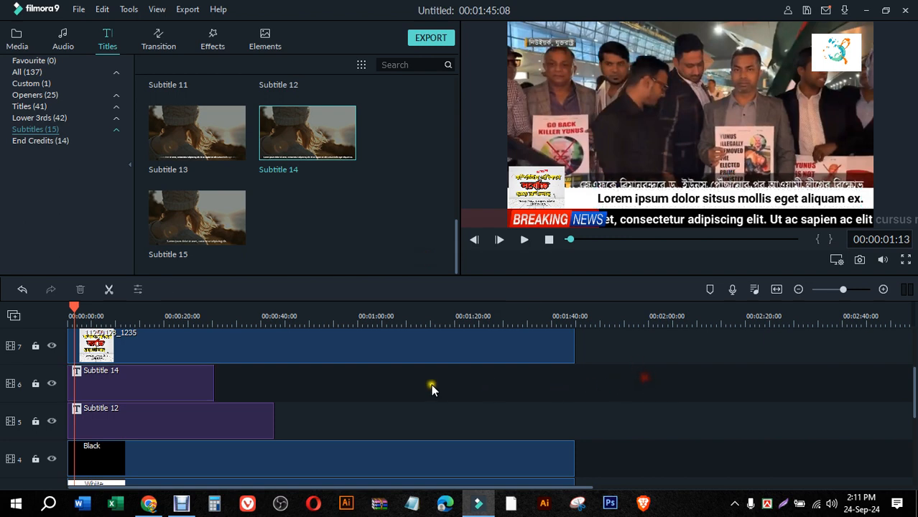
- Stop playback and shift the Subtitle 14 text slightly left along the white bar in the preview
{"action": "left_click", "coordinate": [548, 240]}
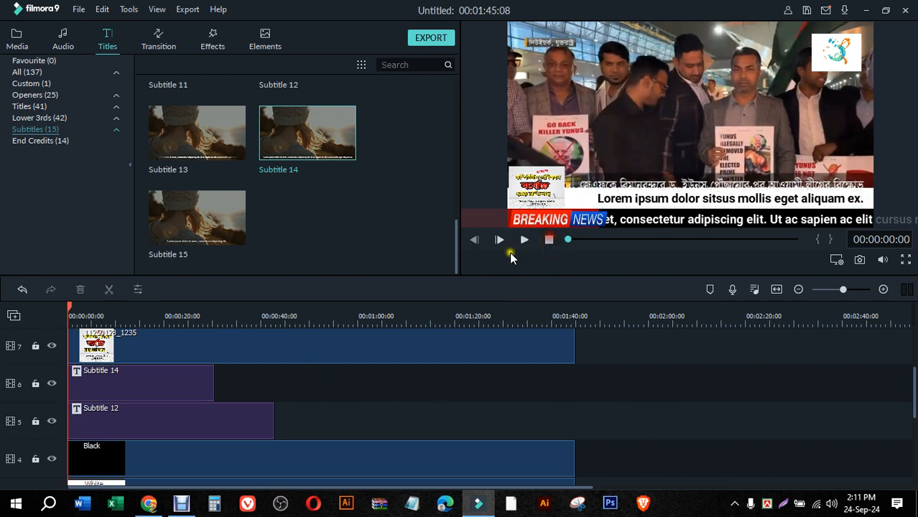
{"action": "left_click", "coordinate": [615, 199]}
{"action": "double_click", "coordinate": [664, 199]}
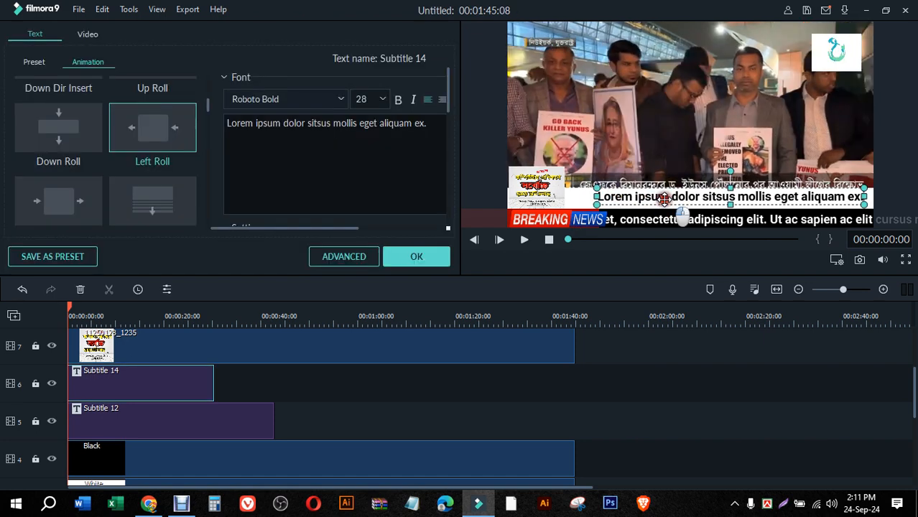
{"action": "left_click", "coordinate": [642, 198]}
{"action": "left_click", "coordinate": [643, 201]}
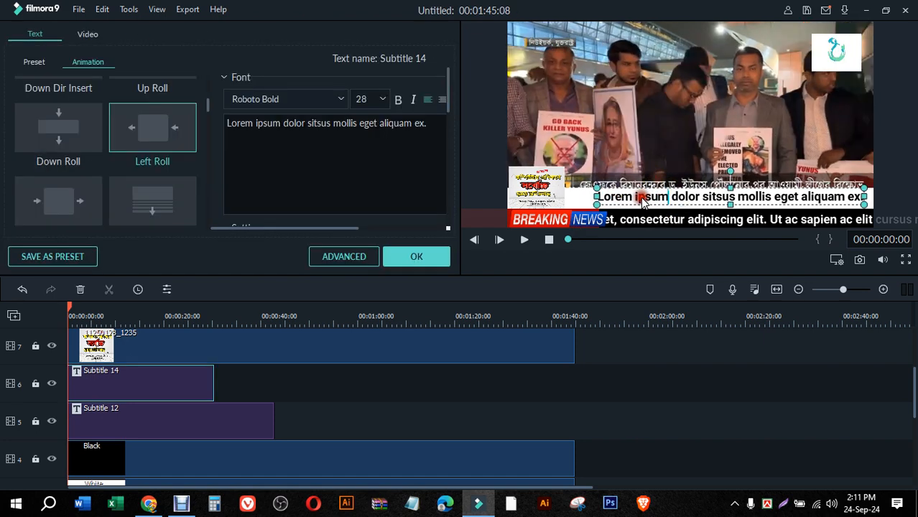
{"action": "left_click_drag", "start_coordinate": [657, 205], "coordinate": [639, 206]}
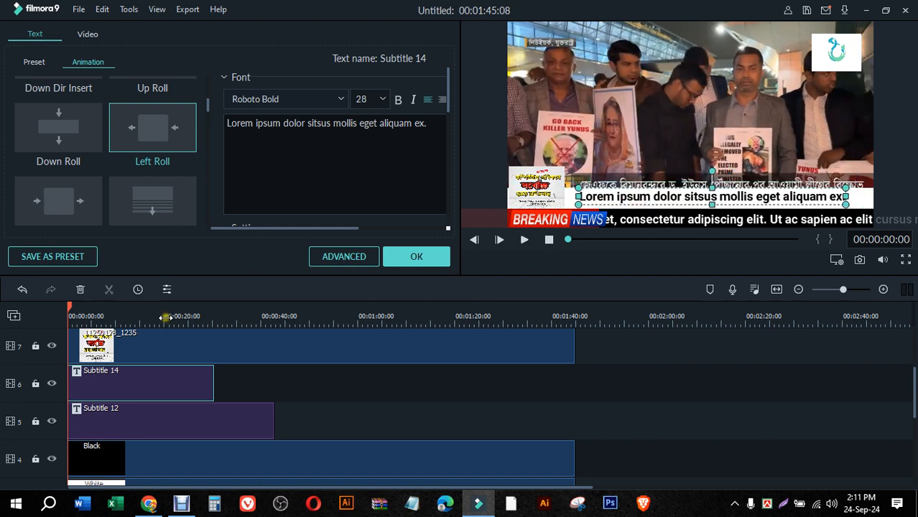
- Shorten the Subtitle 14 clip on track 6 to about 6.5 seconds, replaying the opening to judge its timing
{"action": "left_click", "coordinate": [523, 242]}
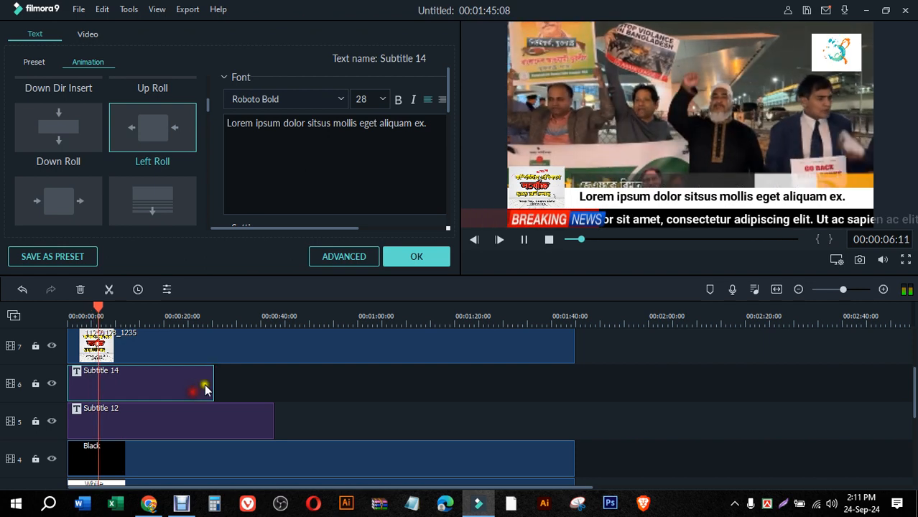
{"action": "left_click_drag", "start_coordinate": [213, 384], "coordinate": [123, 382]}
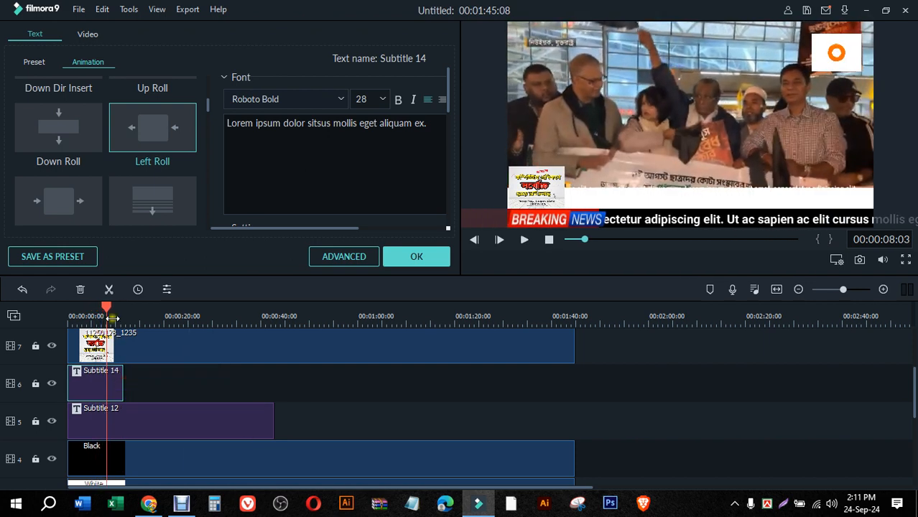
{"action": "left_click_drag", "start_coordinate": [106, 310], "coordinate": [32, 310]}
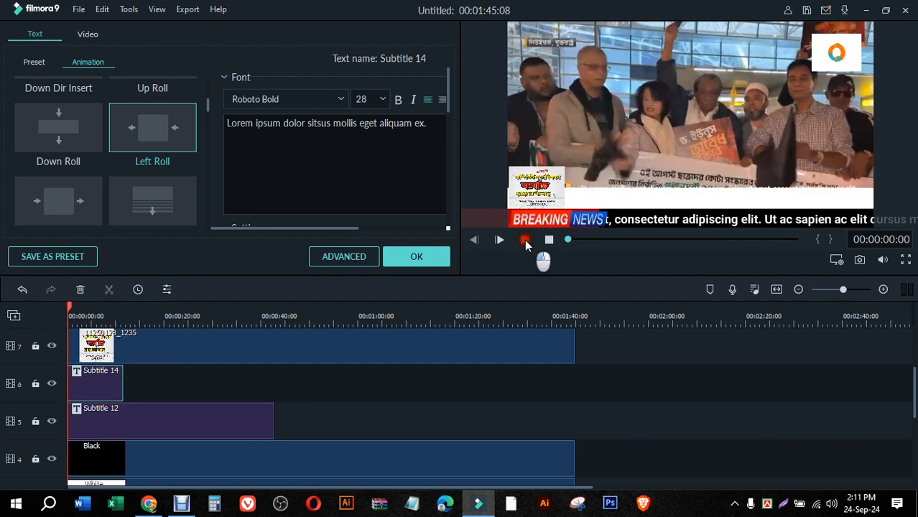
{"action": "left_click", "coordinate": [524, 239]}
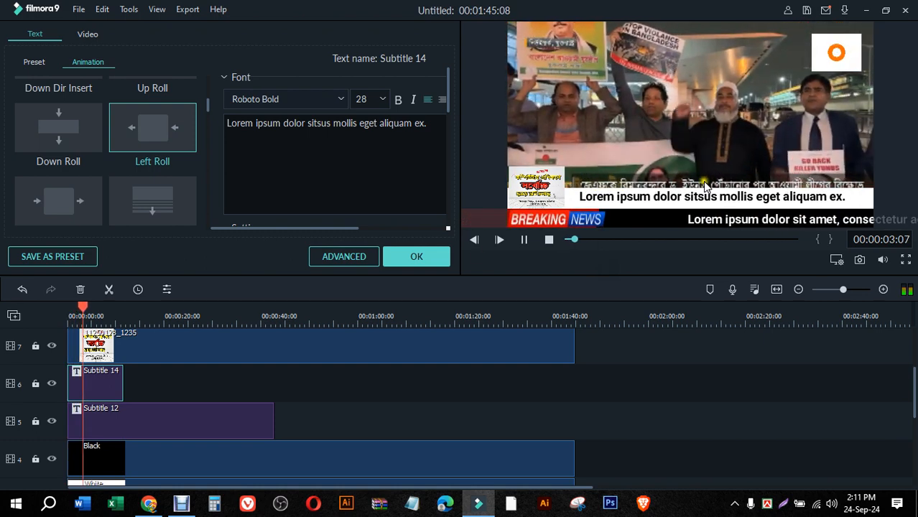
{"action": "left_click", "coordinate": [525, 242]}
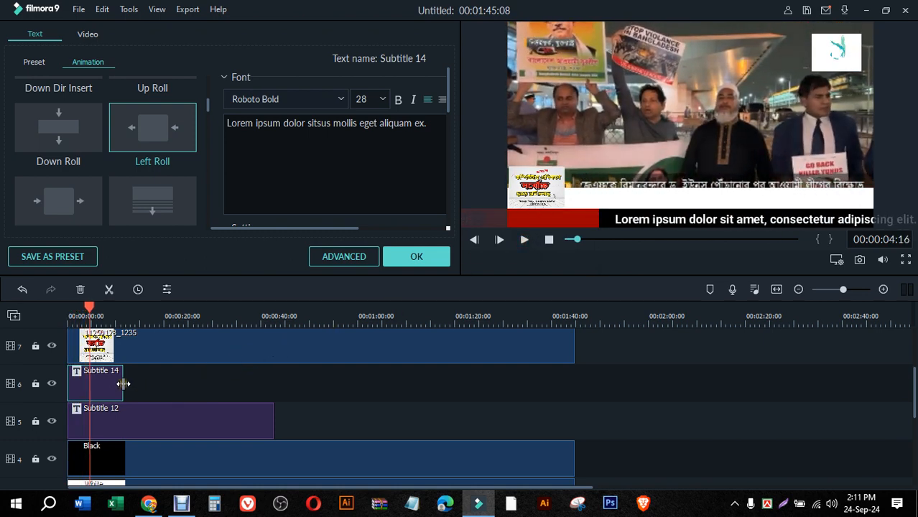
{"action": "left_click_drag", "start_coordinate": [122, 383], "coordinate": [90, 387]}
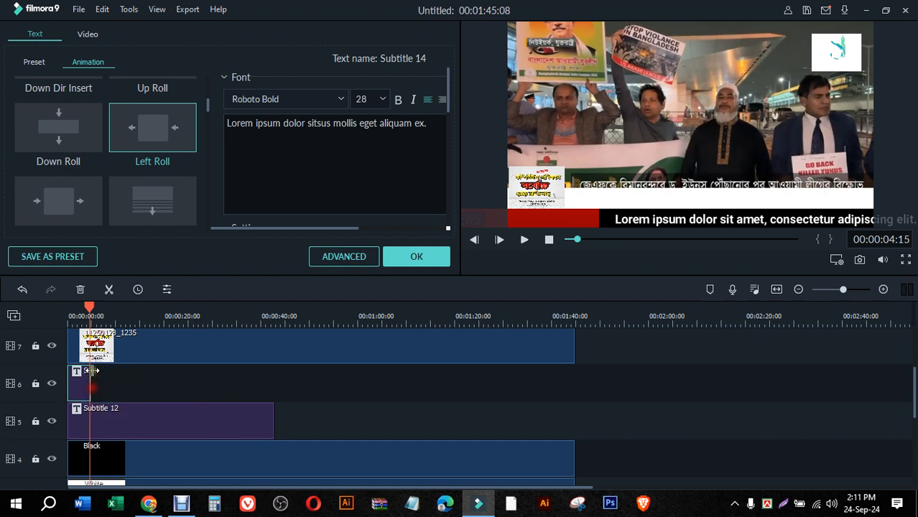
{"action": "left_click_drag", "start_coordinate": [89, 307], "coordinate": [39, 314]}
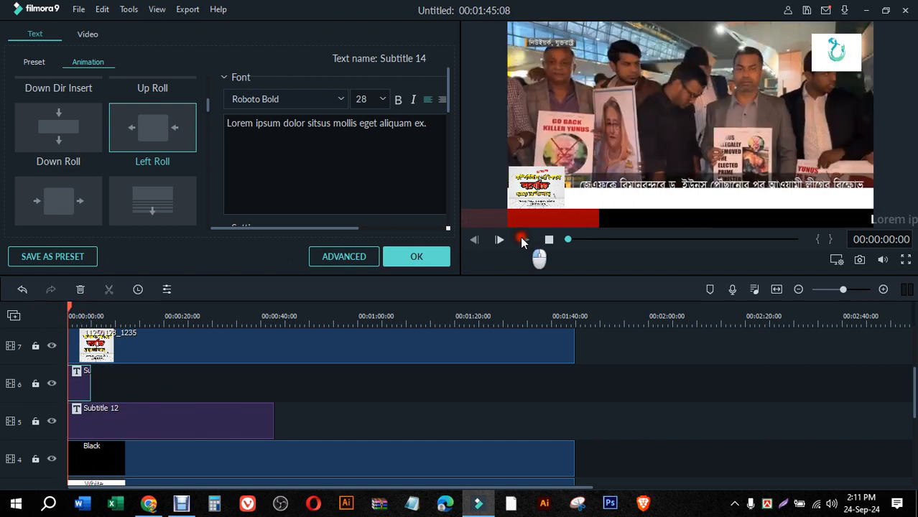
{"action": "left_click", "coordinate": [524, 240]}
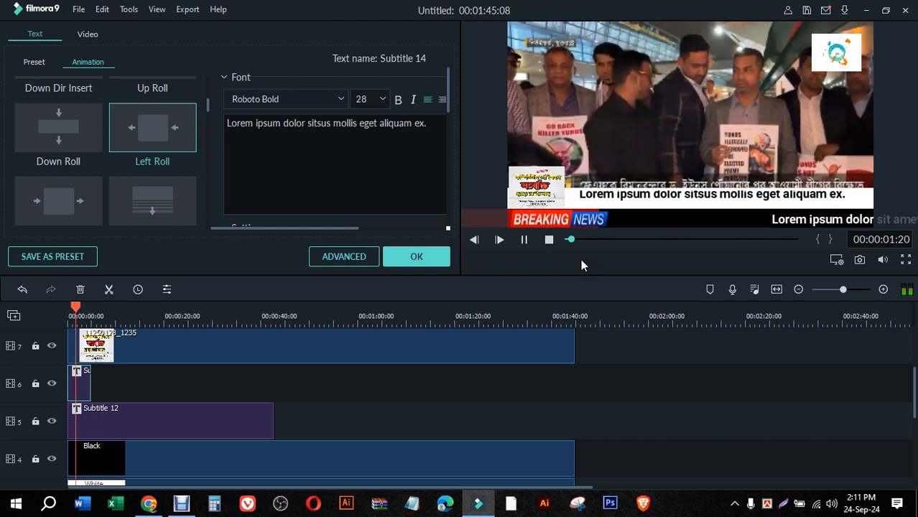
{"action": "left_click", "coordinate": [524, 240]}
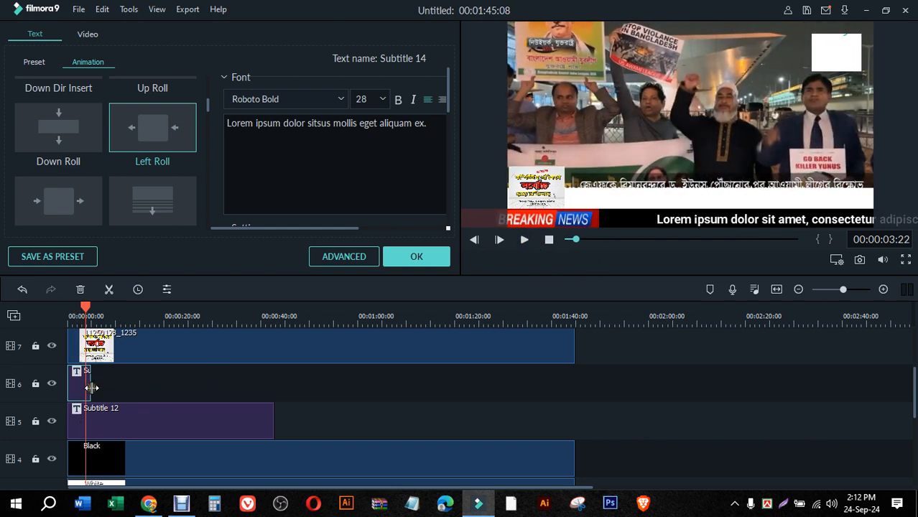
{"action": "left_click_drag", "start_coordinate": [91, 385], "coordinate": [100, 387]}
{"action": "left_click", "coordinate": [135, 389]}
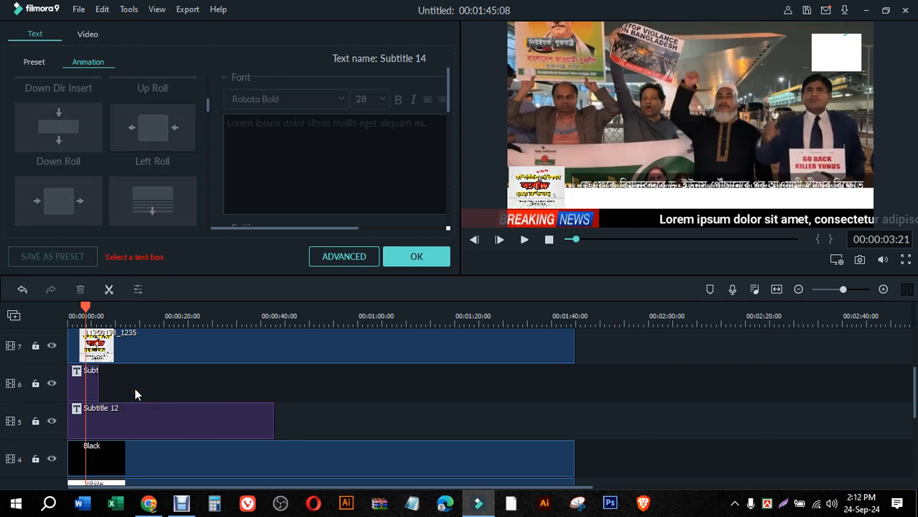
- Duplicate the Subtitle 14 clip and place the copy directly after the original on track 6
{"action": "left_click", "coordinate": [86, 382]}
{"action": "right_click", "coordinate": [93, 386]}
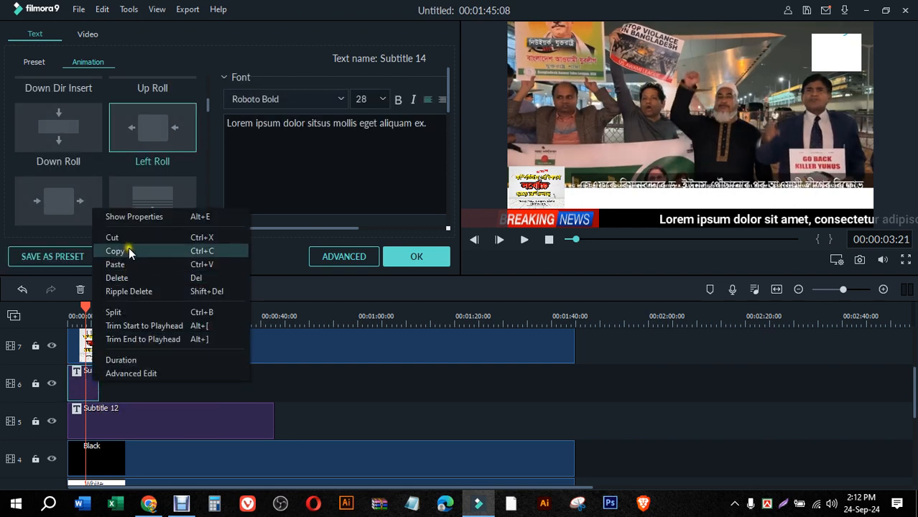
{"action": "left_click", "coordinate": [129, 249]}
{"action": "left_click", "coordinate": [651, 316]}
{"action": "right_click", "coordinate": [693, 379]}
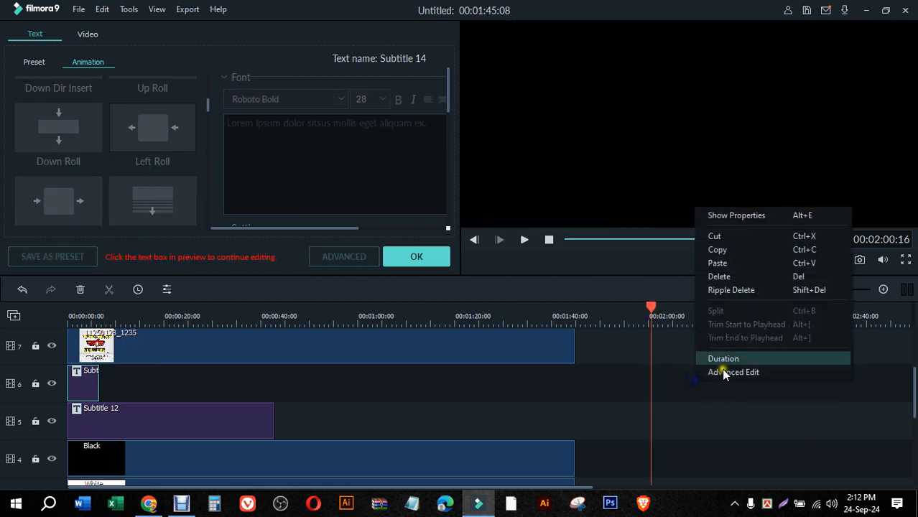
{"action": "left_click", "coordinate": [726, 262]}
{"action": "scroll", "coordinate": [707, 429], "scroll_direction": "down", "scroll_amount": 3}
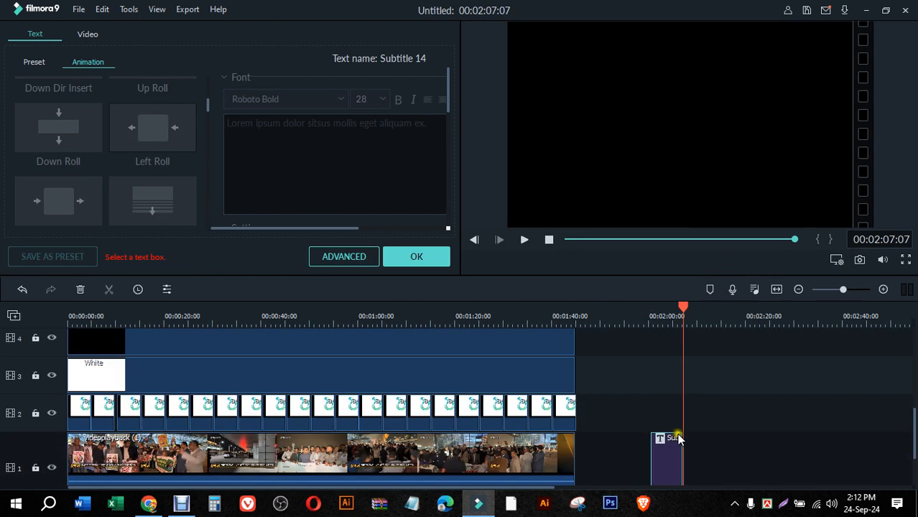
{"action": "left_click_drag", "start_coordinate": [667, 440], "coordinate": [122, 396]}
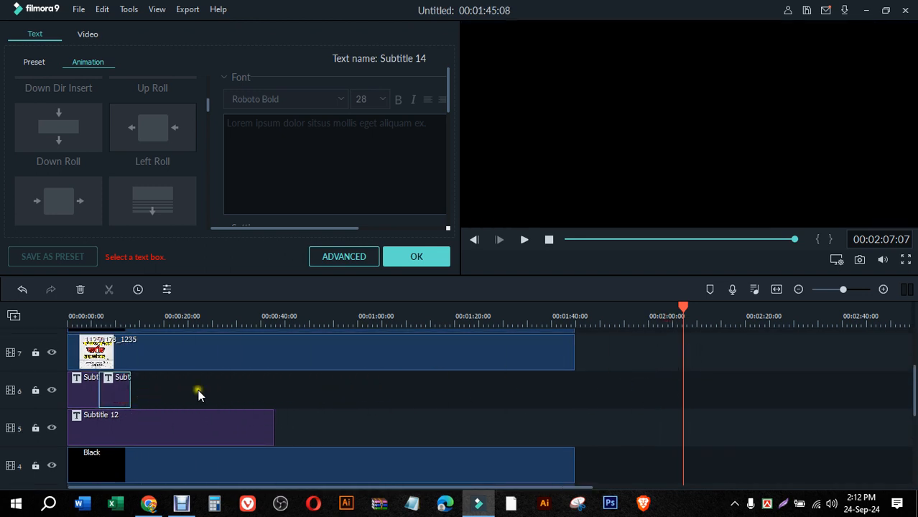
- Close the text editor and play the timeline from the start to check both headline subtitles
{"action": "scroll", "coordinate": [199, 389], "scroll_direction": "down", "scroll_amount": 5}
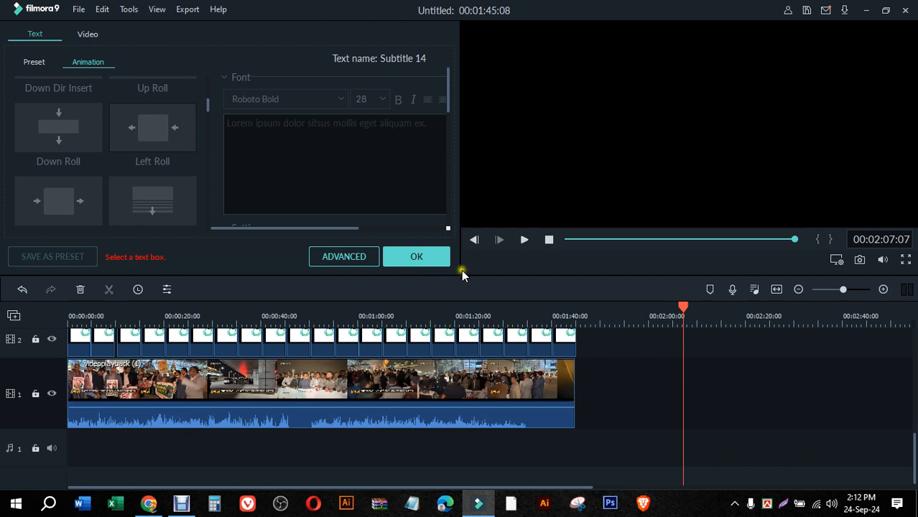
{"action": "scroll", "coordinate": [108, 316], "scroll_direction": "up", "scroll_amount": 6}
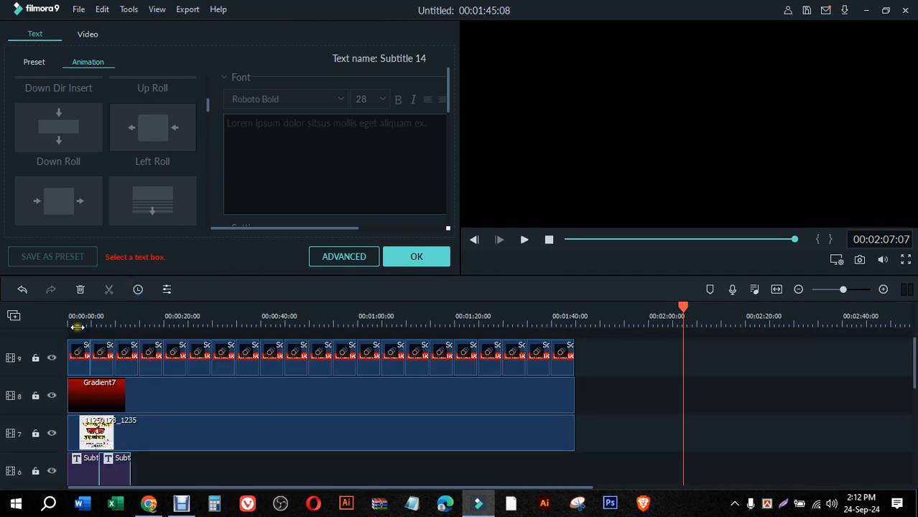
{"action": "left_click", "coordinate": [103, 318]}
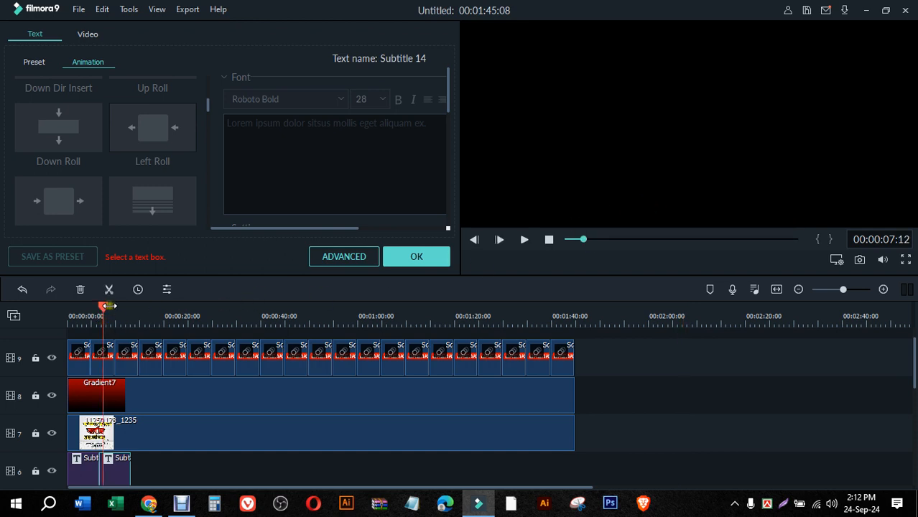
{"action": "left_click_drag", "start_coordinate": [106, 309], "coordinate": [43, 307]}
{"action": "left_click", "coordinate": [433, 258]}
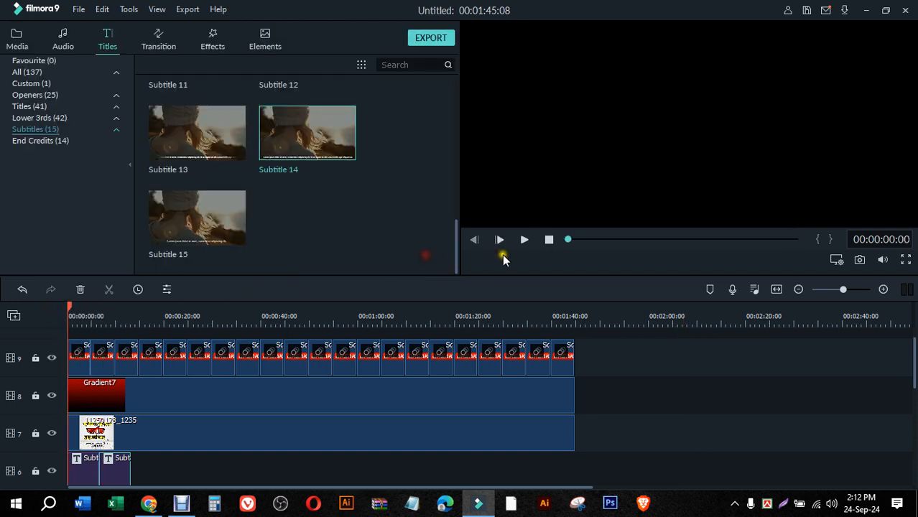
{"action": "left_click", "coordinate": [524, 240]}
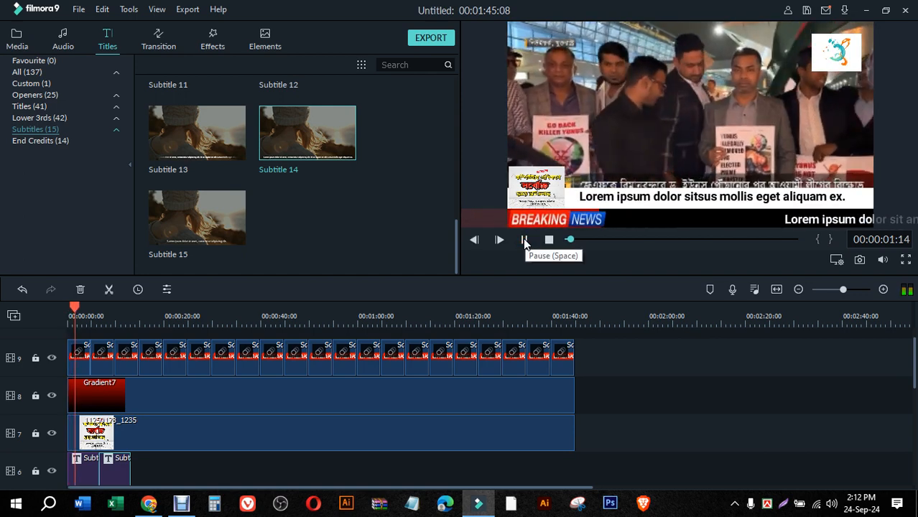
{"action": "left_click", "coordinate": [549, 244]}
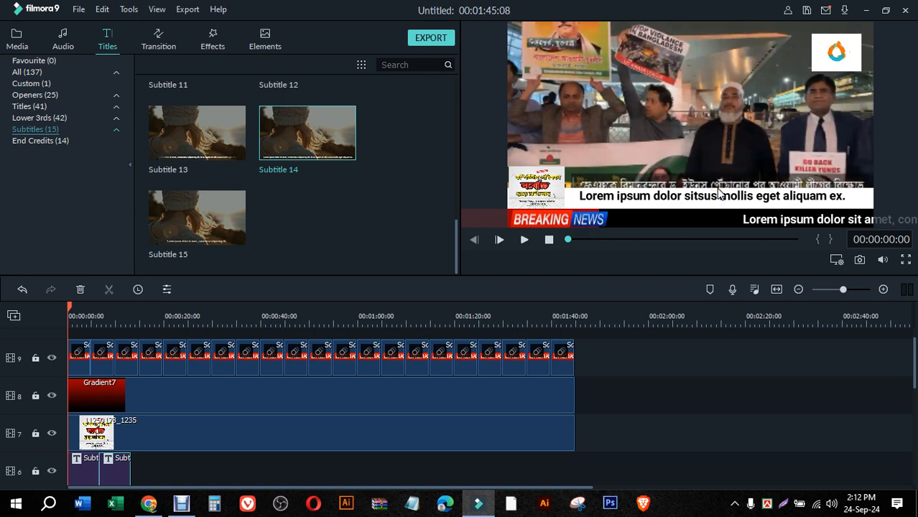
- Try to move the Black clip onto track 6 after the second subtitle, and undo the move
{"action": "scroll", "coordinate": [149, 380], "scroll_direction": "down", "scroll_amount": 2}
{"action": "scroll", "coordinate": [149, 378], "scroll_direction": "up", "scroll_amount": 2}
{"action": "scroll", "coordinate": [186, 423], "scroll_direction": "down", "scroll_amount": 2}
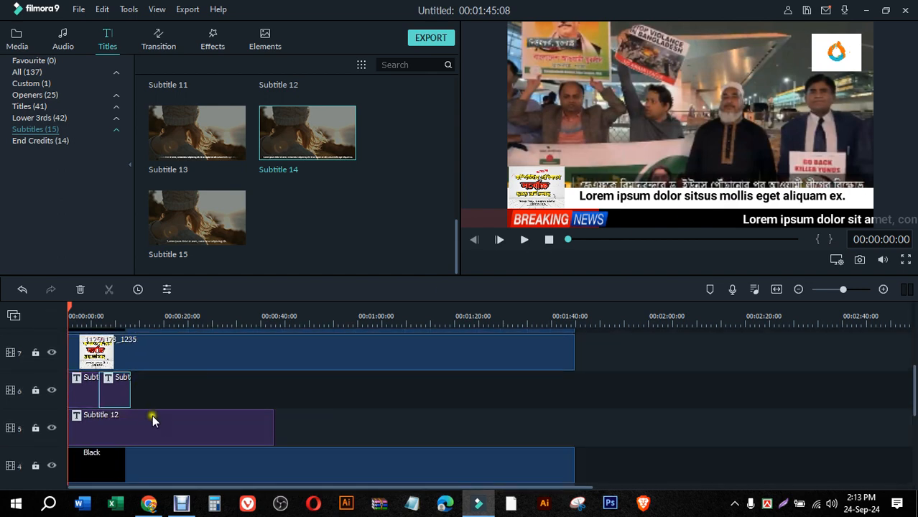
{"action": "scroll", "coordinate": [175, 422], "scroll_direction": "down", "scroll_amount": 1}
{"action": "left_click_drag", "start_coordinate": [146, 429], "coordinate": [207, 360]}
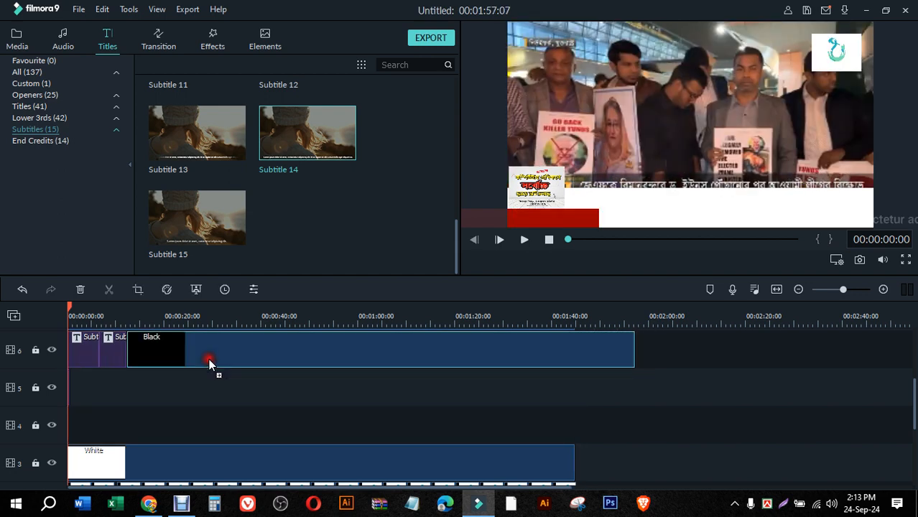
{"action": "left_click", "coordinate": [187, 314]}
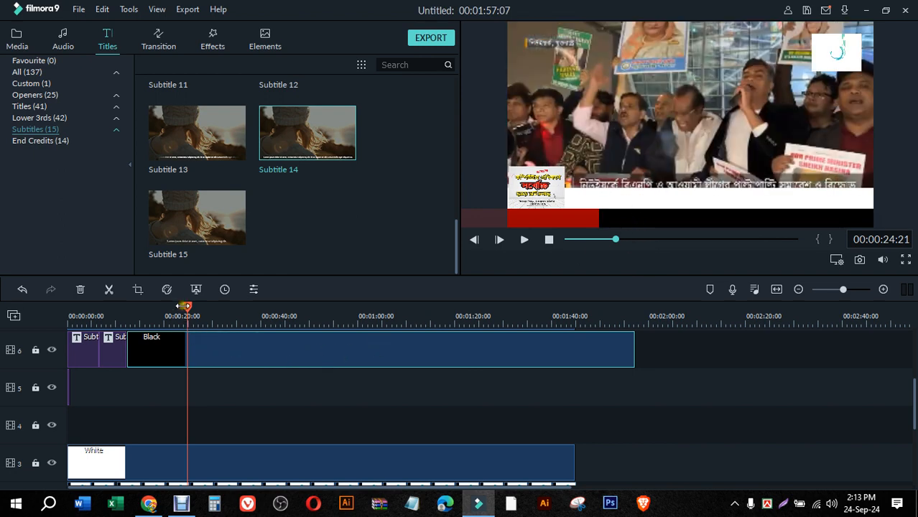
{"action": "left_click_drag", "start_coordinate": [187, 307], "coordinate": [190, 309]}
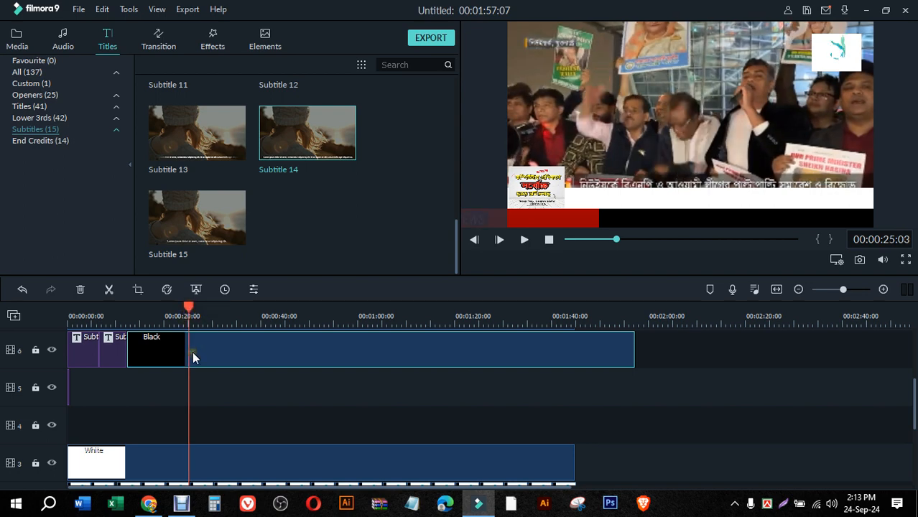
{"action": "key", "text": "ctrl+z"}
{"action": "key", "text": "ctrl+z"}
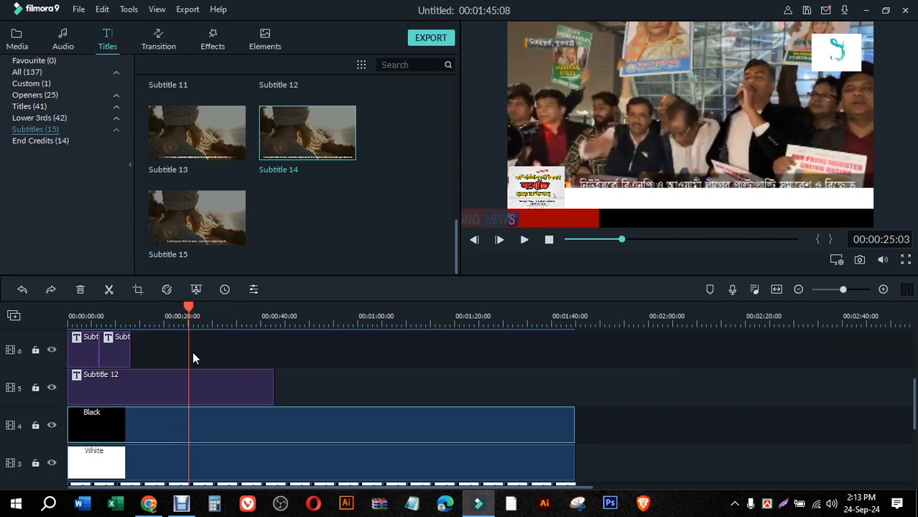
{"action": "left_click", "coordinate": [377, 380]}
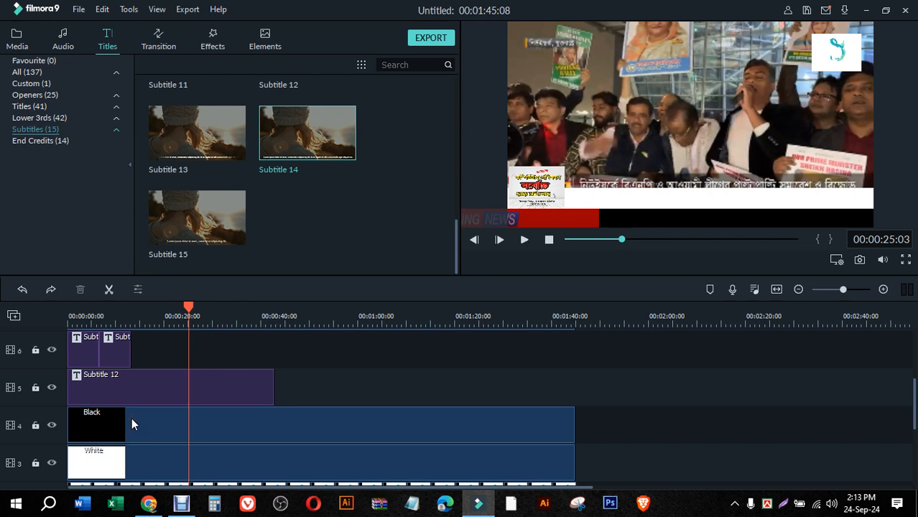
- Swap the two bar clips so Black starts at zero on track 3 and White starts at zero on track 4
{"action": "scroll", "coordinate": [131, 417], "scroll_direction": "down", "scroll_amount": 1}
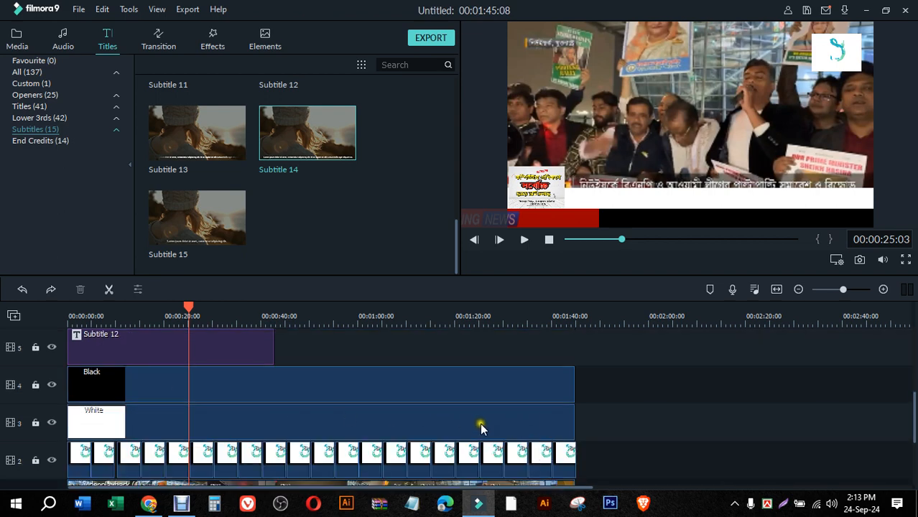
{"action": "left_click_drag", "start_coordinate": [147, 427], "coordinate": [726, 421]}
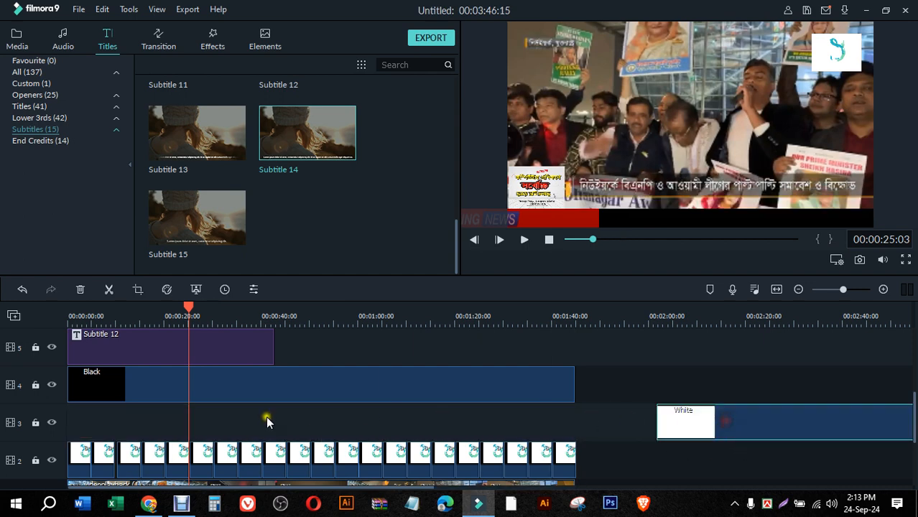
{"action": "left_click_drag", "start_coordinate": [171, 385], "coordinate": [164, 422]}
{"action": "left_click", "coordinate": [678, 424]}
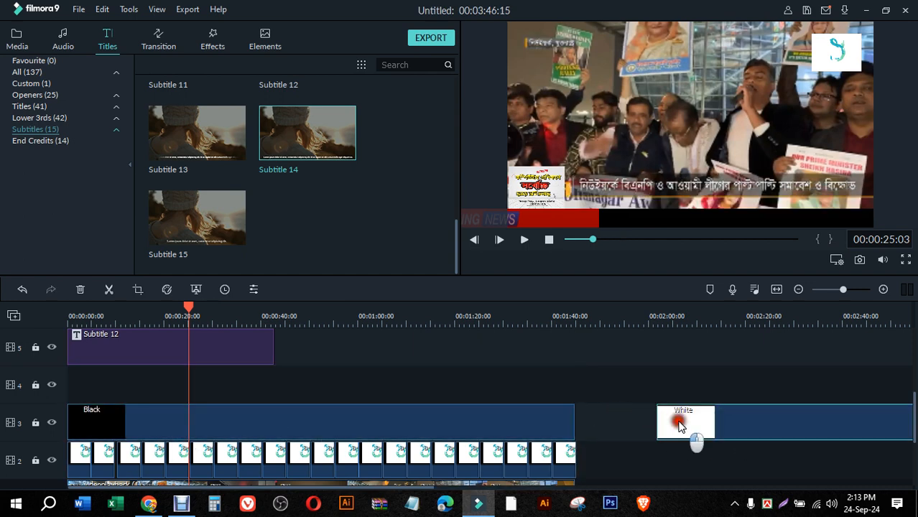
{"action": "left_click_drag", "start_coordinate": [679, 424], "coordinate": [84, 382]}
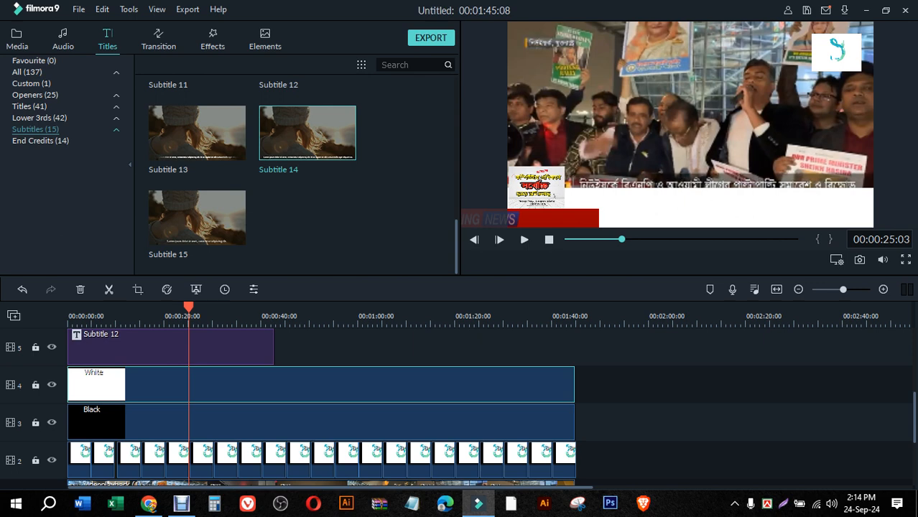
{"action": "scroll", "coordinate": [213, 329], "scroll_direction": "up", "scroll_amount": 2}
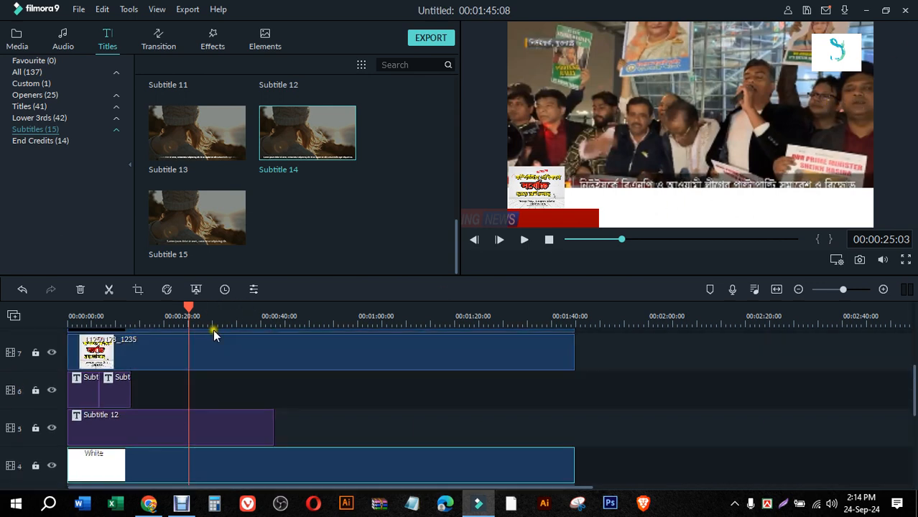
- Undo the swap of the two bar clips, restoring White to track 3 and Black to track 4
{"action": "left_click_drag", "start_coordinate": [190, 307], "coordinate": [19, 311]}
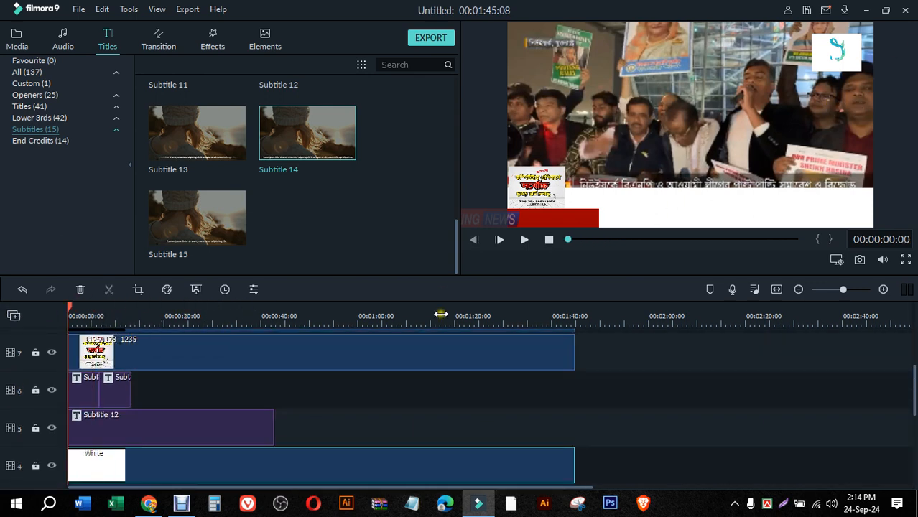
{"action": "scroll", "coordinate": [440, 313], "scroll_direction": "up", "scroll_amount": 2}
{"action": "scroll", "coordinate": [385, 393], "scroll_direction": "down", "scroll_amount": 3}
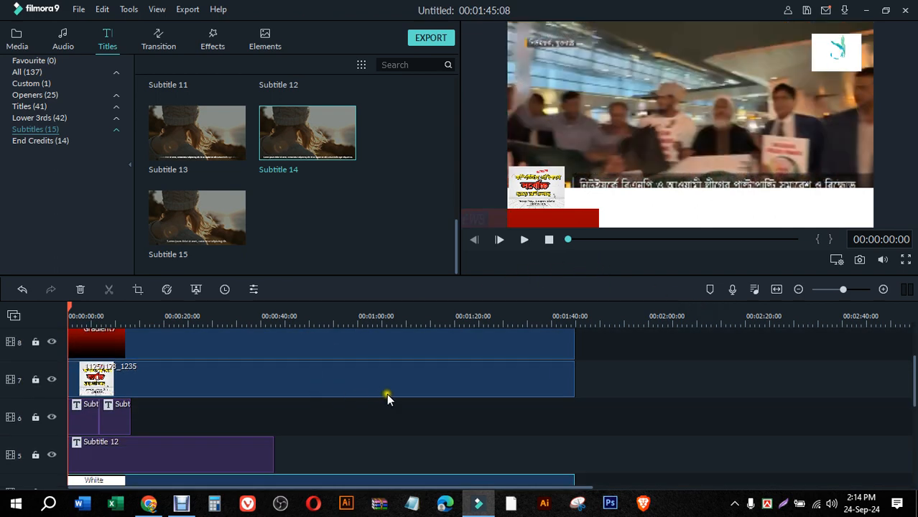
{"action": "scroll", "coordinate": [138, 440], "scroll_direction": "down", "scroll_amount": 3}
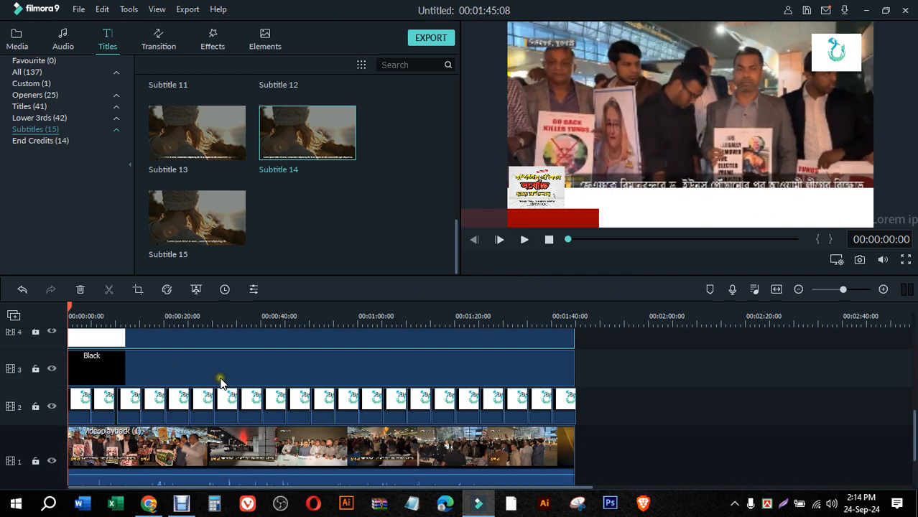
{"action": "key", "text": "ctrl+z"}
{"action": "key", "text": "ctrl+z"}
{"action": "key", "text": "ctrl+z"}
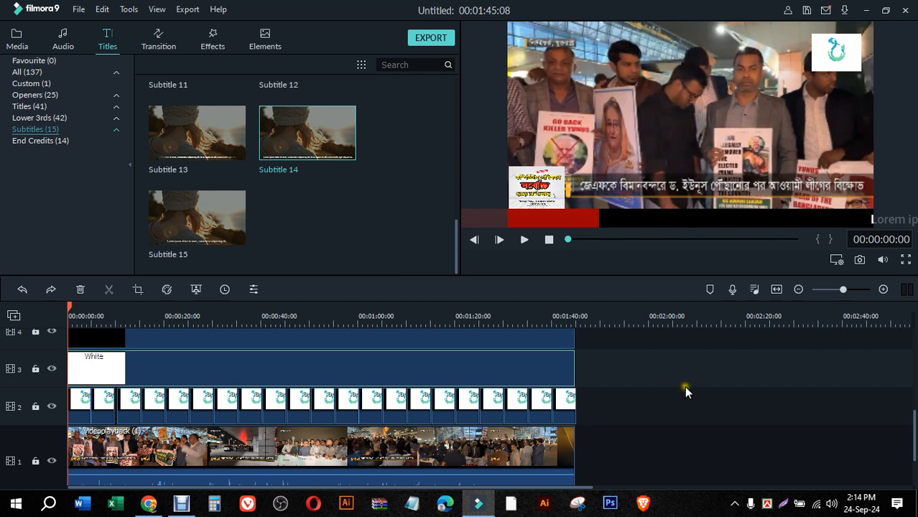
{"action": "left_click", "coordinate": [685, 388]}
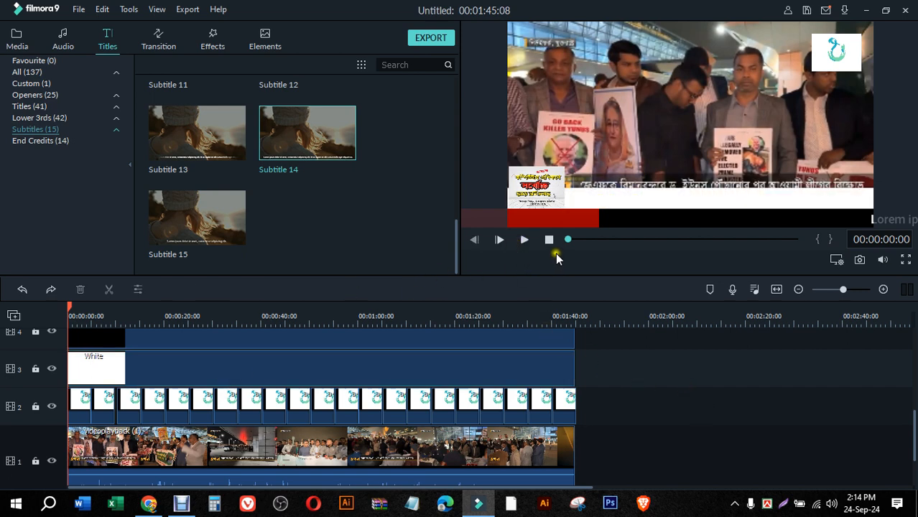
- Play the timeline from the start to check how long the ticker text runs on the black bar
{"action": "left_click", "coordinate": [520, 243]}
{"action": "left_click", "coordinate": [525, 242]}
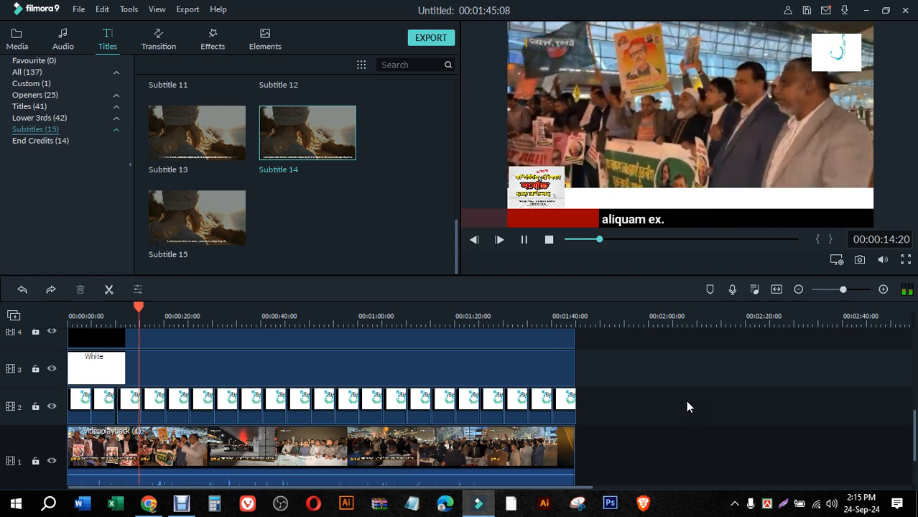
{"action": "scroll", "coordinate": [706, 394], "scroll_direction": "up", "scroll_amount": 2}
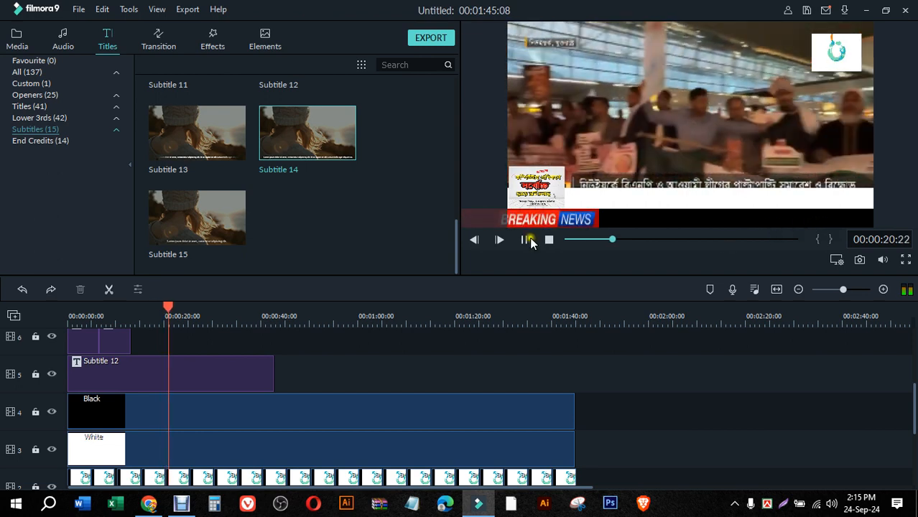
{"action": "left_click", "coordinate": [529, 240]}
- Duplicate the Subtitle 12 clip and place the copy on track 5 over the original, starting at about 20 seconds
{"action": "left_click", "coordinate": [208, 368]}
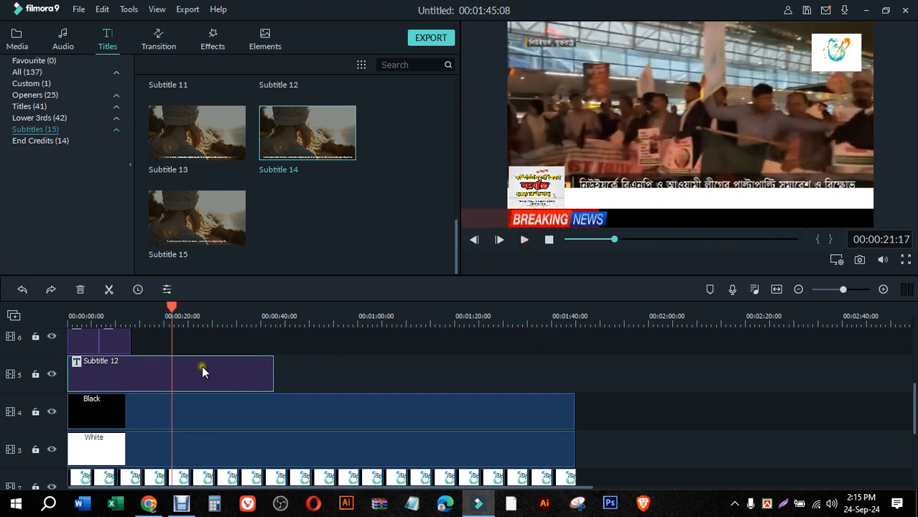
{"action": "right_click", "coordinate": [201, 366]}
{"action": "left_click", "coordinate": [231, 231]}
{"action": "left_click", "coordinate": [683, 315]}
{"action": "right_click", "coordinate": [697, 378]}
{"action": "left_click", "coordinate": [722, 263]}
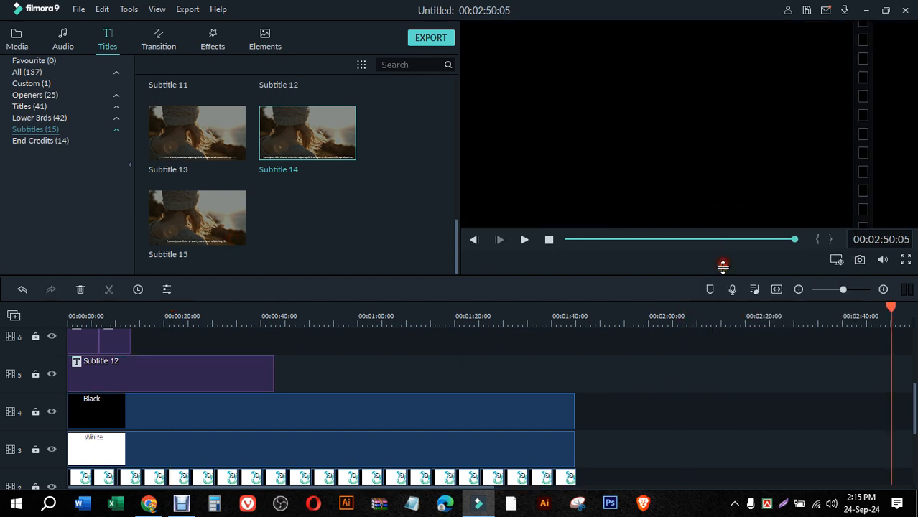
{"action": "scroll", "coordinate": [760, 440], "scroll_direction": "down", "scroll_amount": 4}
{"action": "scroll", "coordinate": [746, 433], "scroll_direction": "up", "scroll_amount": 2}
{"action": "left_click_drag", "start_coordinate": [741, 457], "coordinate": [222, 381]}
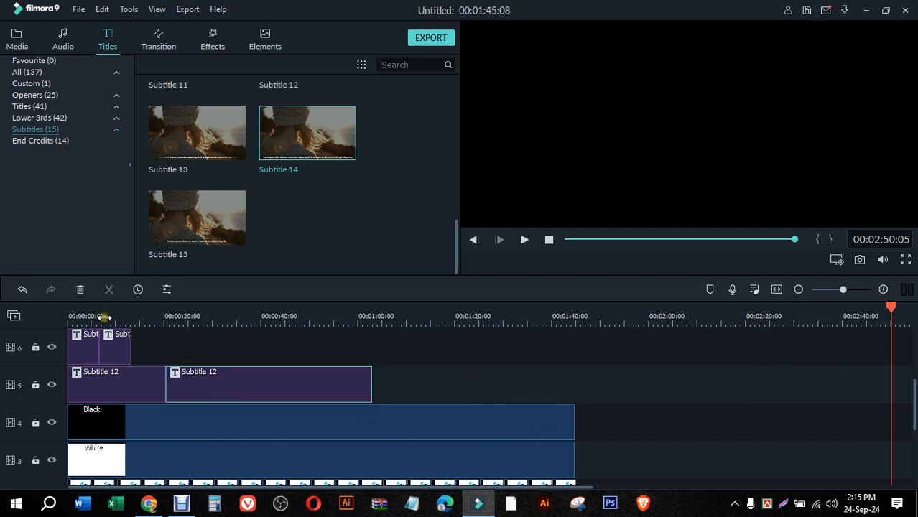
- Play the timeline from about 7 seconds to check the shortened ticker on the black bar
{"action": "left_click", "coordinate": [76, 316]}
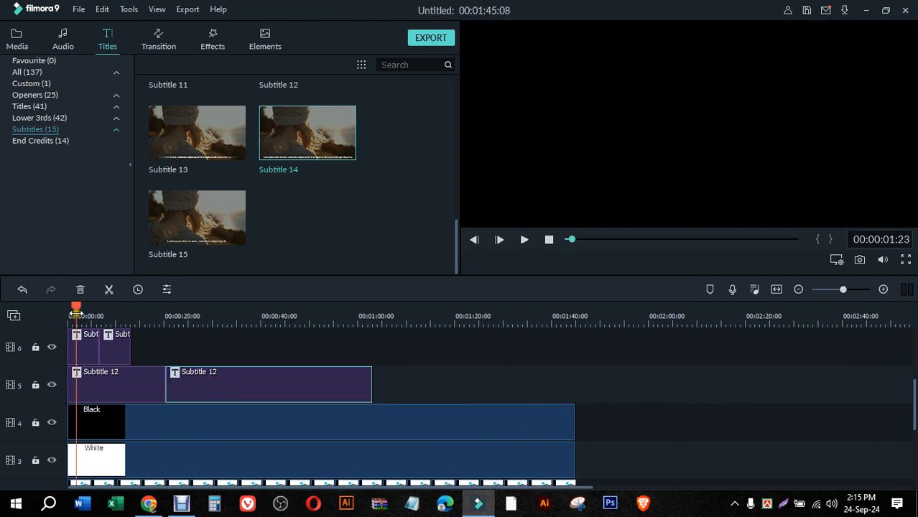
{"action": "left_click_drag", "start_coordinate": [76, 308], "coordinate": [102, 310]}
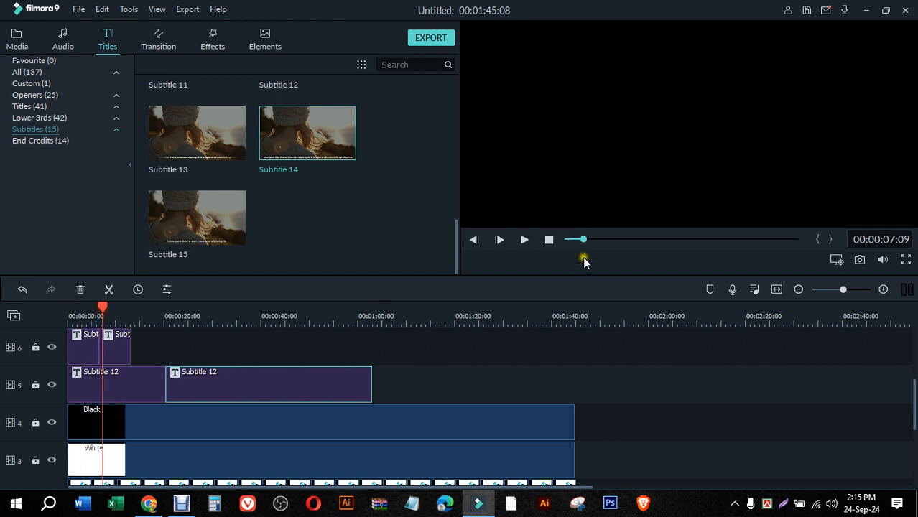
{"action": "left_click", "coordinate": [525, 240]}
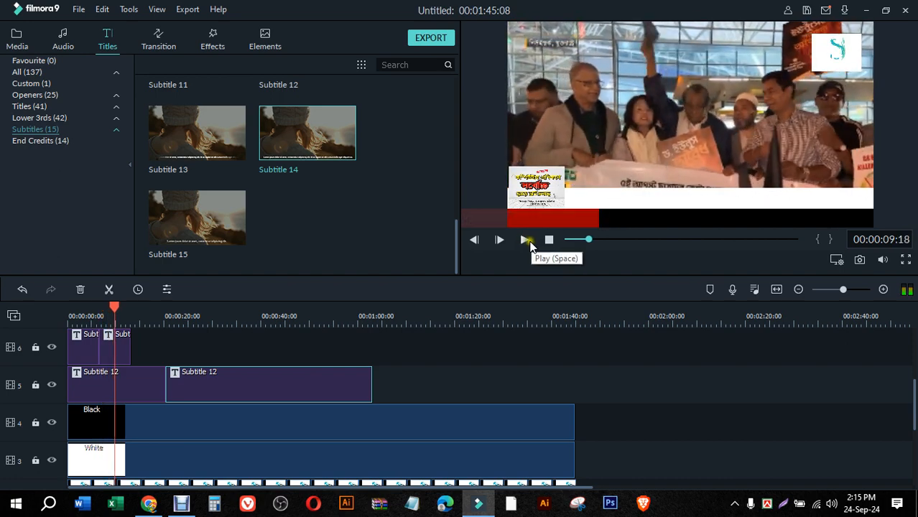
- Move the Subtitle 12 copy to start at about 10 seconds on track 5 and replay the ticker from the start
{"action": "left_click_drag", "start_coordinate": [297, 380], "coordinate": [250, 372]}
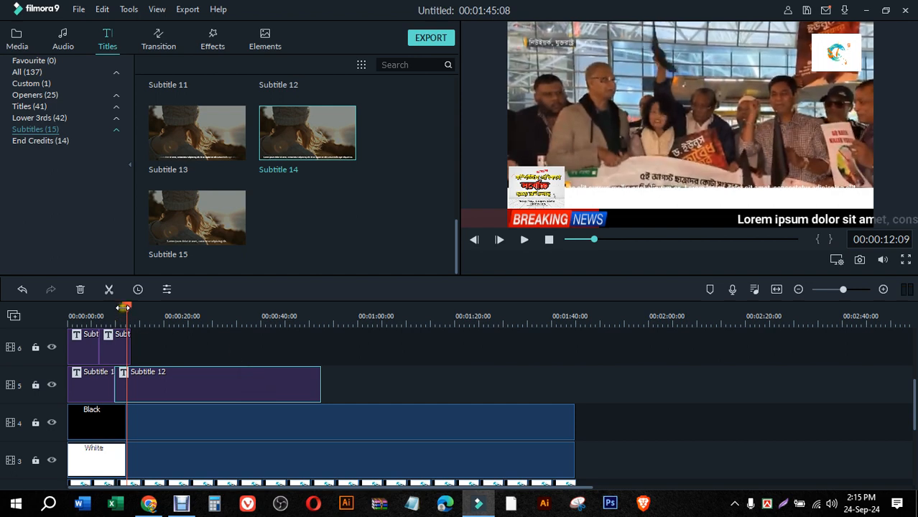
{"action": "left_click_drag", "start_coordinate": [128, 306], "coordinate": [70, 315]}
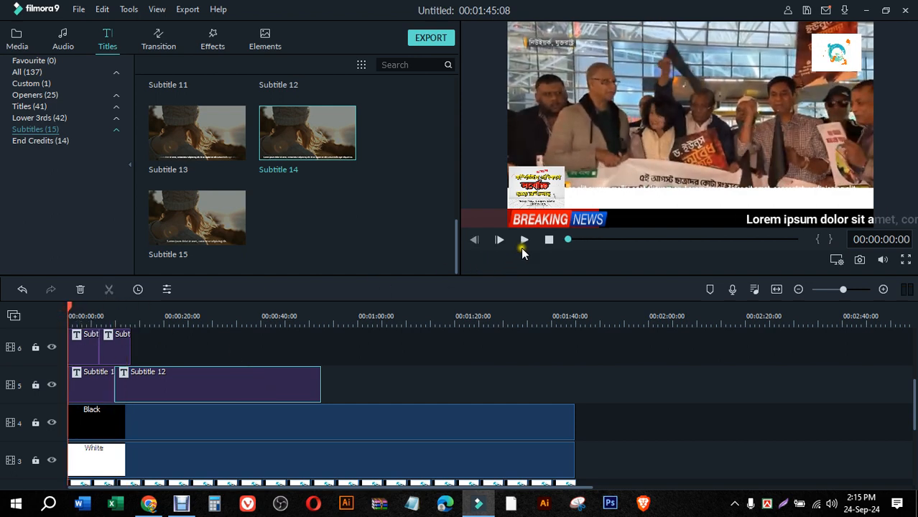
{"action": "left_click", "coordinate": [523, 240]}
{"action": "left_click", "coordinate": [523, 240]}
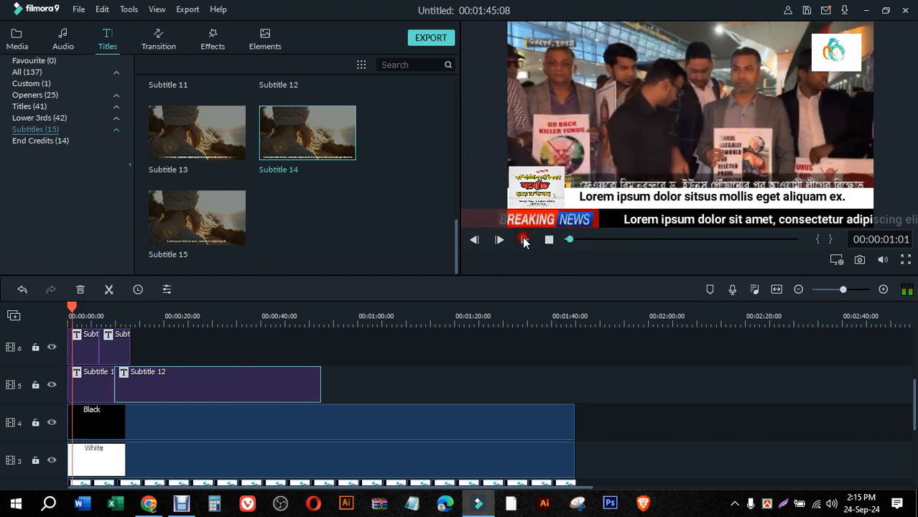
- Move the Subtitle 12 copy to about 52 seconds on track 5 and extend the first Subtitle 12 clip to about 42 seconds
{"action": "left_click_drag", "start_coordinate": [237, 371], "coordinate": [422, 371]}
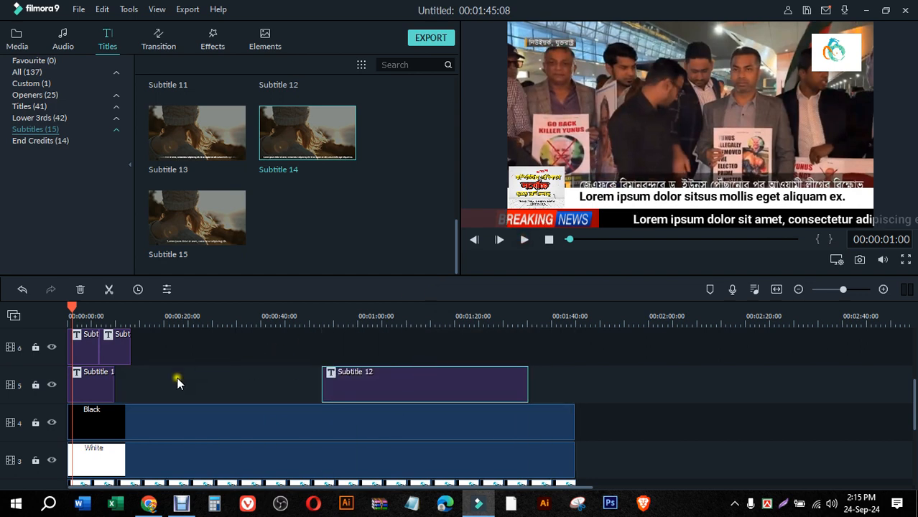
{"action": "left_click", "coordinate": [108, 385]}
{"action": "left_click_drag", "start_coordinate": [114, 385], "coordinate": [272, 383]}
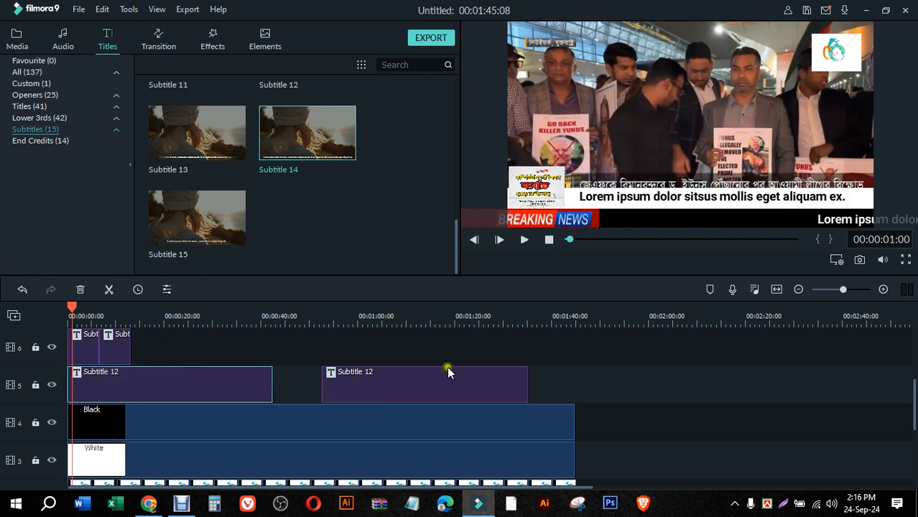
- Shift all clips above track 5 up one track and place the Subtitle 12 copy on track 6 from about 12 seconds
{"action": "scroll", "coordinate": [452, 368], "scroll_direction": "up", "scroll_amount": 1}
{"action": "left_click_drag", "start_coordinate": [564, 392], "coordinate": [53, 299]}
{"action": "left_click_drag", "start_coordinate": [82, 380], "coordinate": [77, 345]}
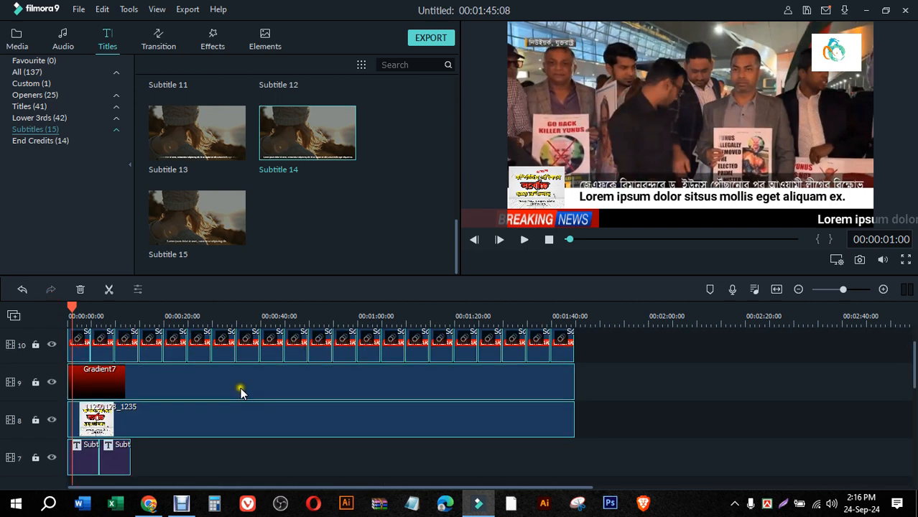
{"action": "scroll", "coordinate": [240, 387], "scroll_direction": "down", "scroll_amount": 2}
{"action": "left_click_drag", "start_coordinate": [343, 442], "coordinate": [164, 412]}
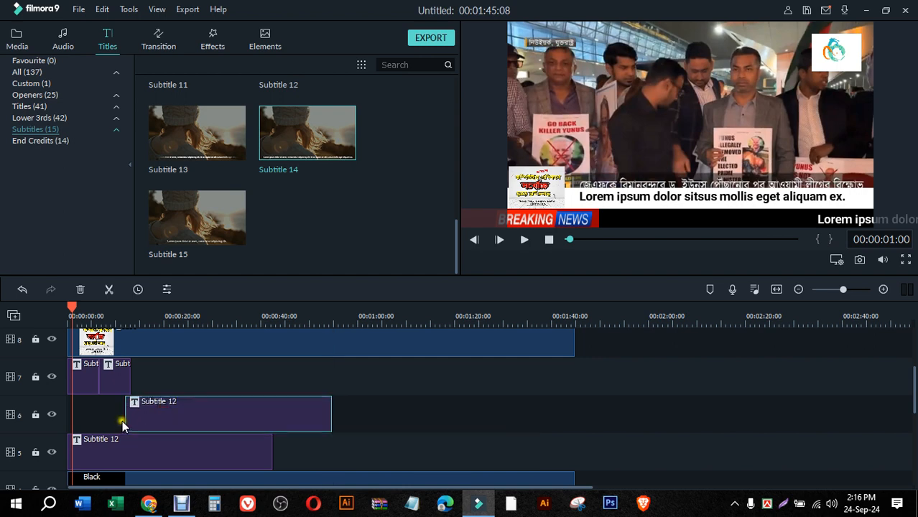
- Play the timeline from the start to check the spacing between the two ticker texts
{"action": "left_click_drag", "start_coordinate": [74, 309], "coordinate": [63, 305]}
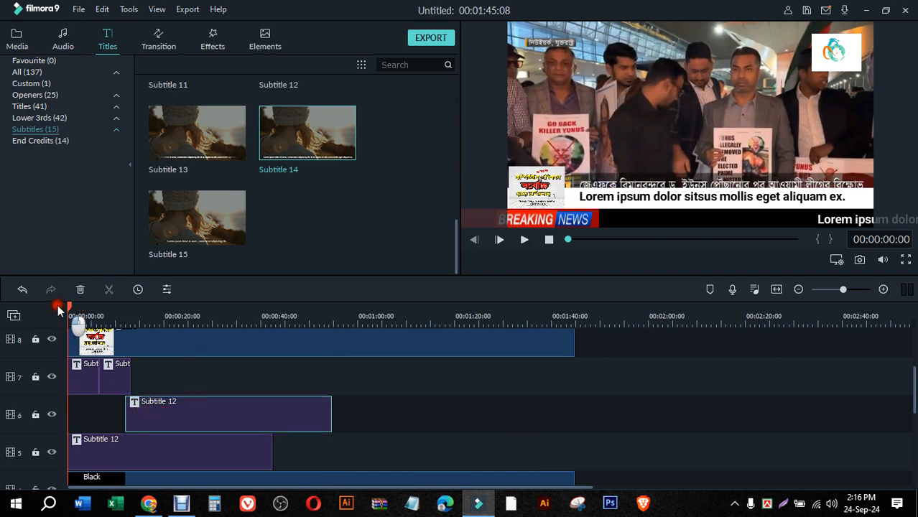
{"action": "left_click", "coordinate": [522, 240]}
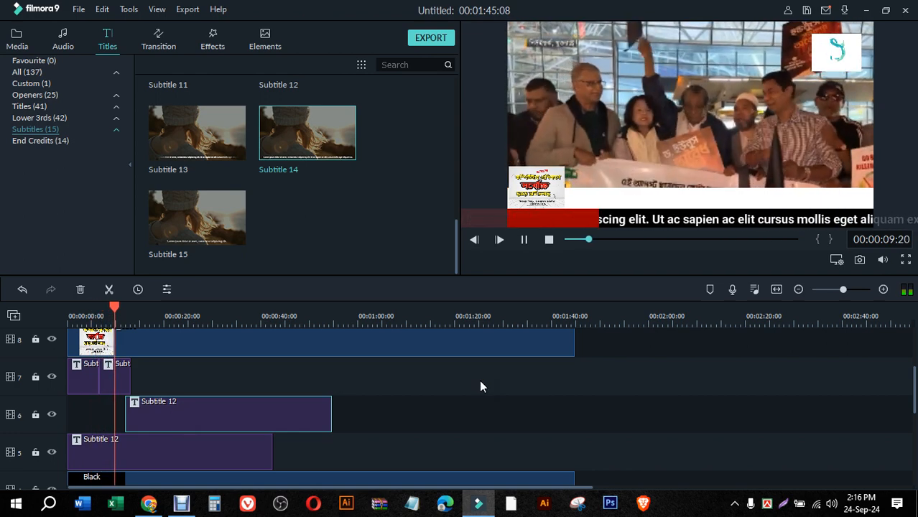
{"action": "left_click", "coordinate": [516, 241]}
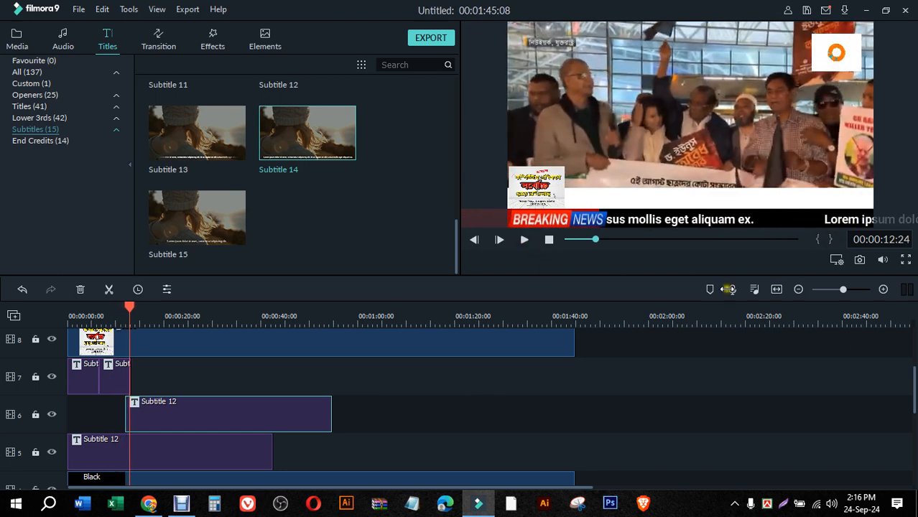
- Move the Subtitle 12 copy on track 6 to start at about 7 seconds and replay the timeline from the start
{"action": "left_click_drag", "start_coordinate": [154, 413], "coordinate": [133, 423]}
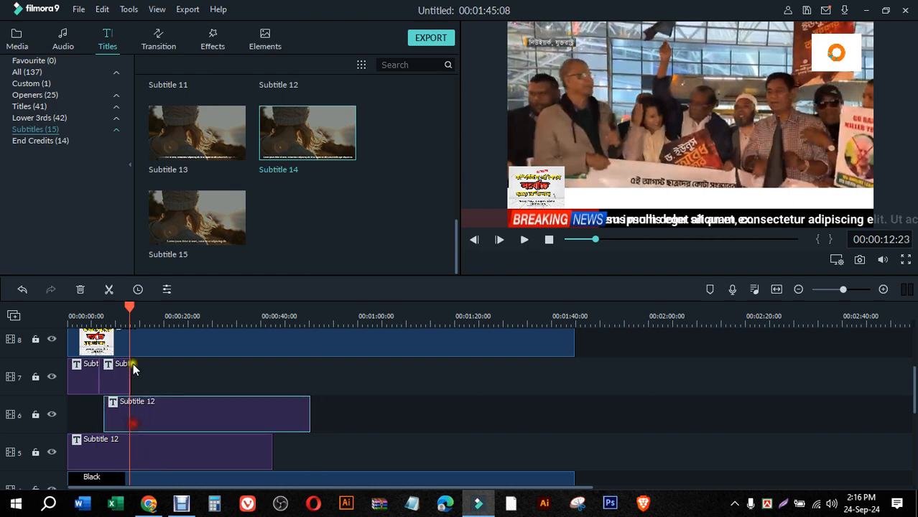
{"action": "left_click_drag", "start_coordinate": [129, 308], "coordinate": [27, 304]}
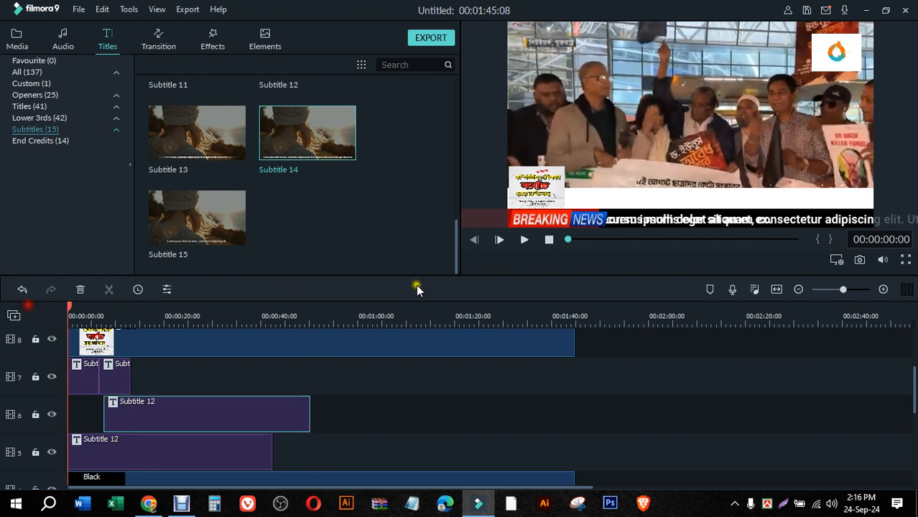
{"action": "left_click", "coordinate": [532, 239]}
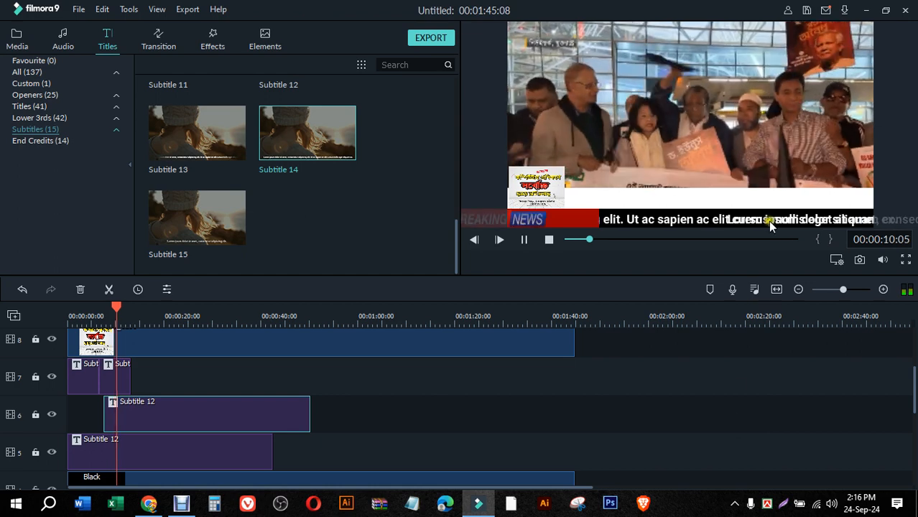
{"action": "left_click", "coordinate": [524, 241]}
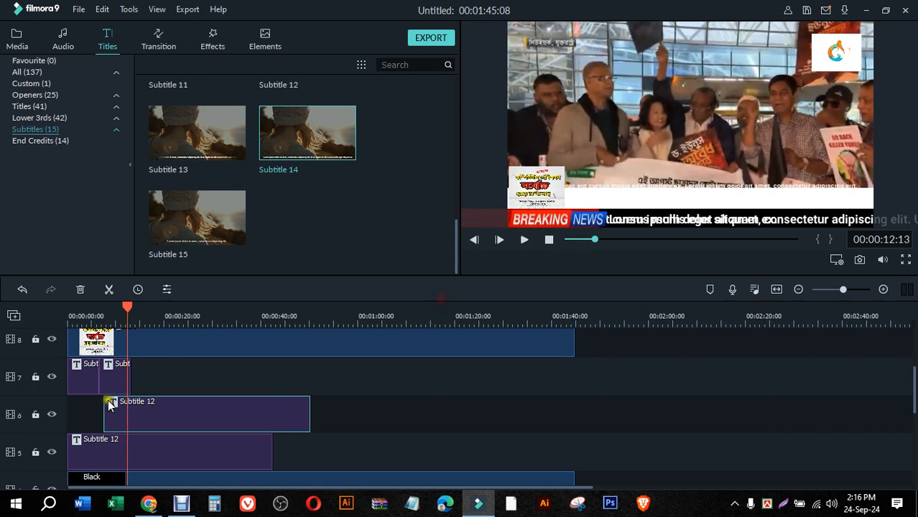
- Move the Subtitle 12 copy on track 6 to start at about 11 seconds and replay from about 9 seconds
{"action": "left_click_drag", "start_coordinate": [109, 423], "coordinate": [128, 426]}
{"action": "left_click", "coordinate": [112, 319]}
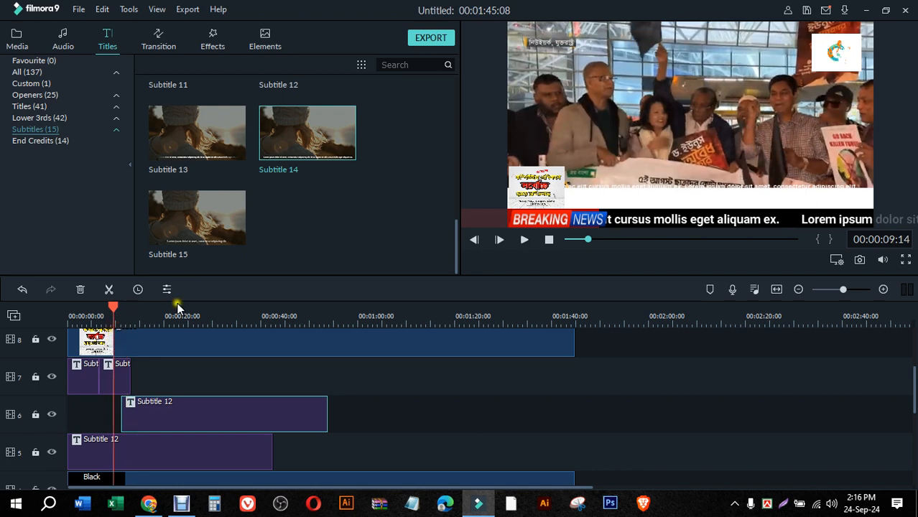
{"action": "left_click", "coordinate": [525, 240]}
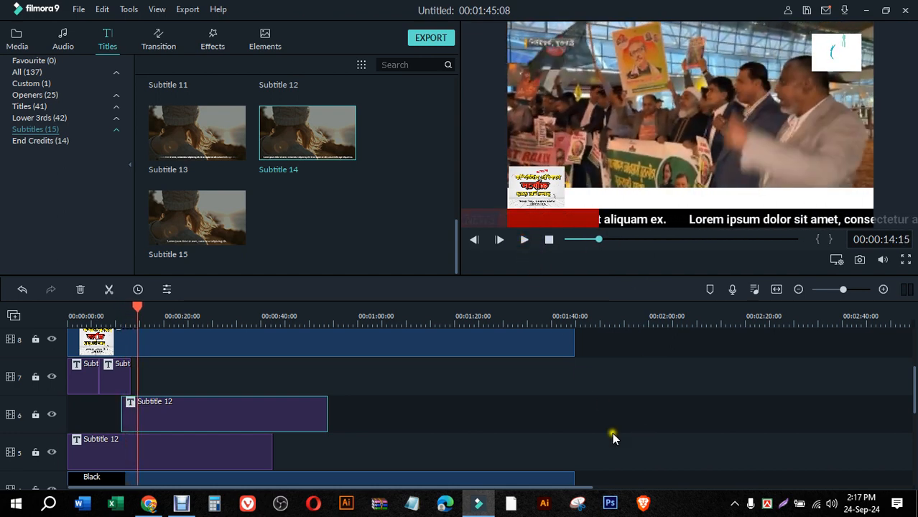
- Open the Subtitle 12 copy on track 6 for text editing and place the cursor at the start of its text
{"action": "double_click", "coordinate": [226, 418]}
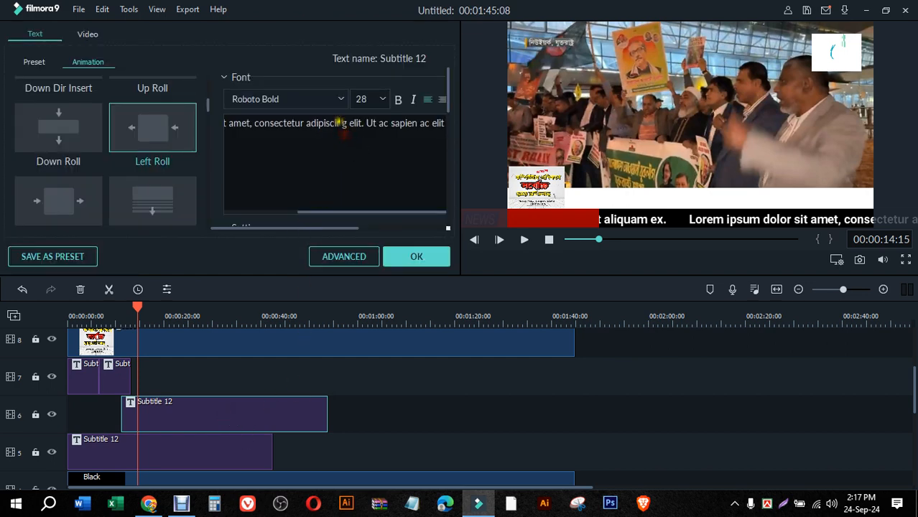
{"action": "left_click_drag", "start_coordinate": [335, 124], "coordinate": [467, 140]}
{"action": "left_click", "coordinate": [431, 125]}
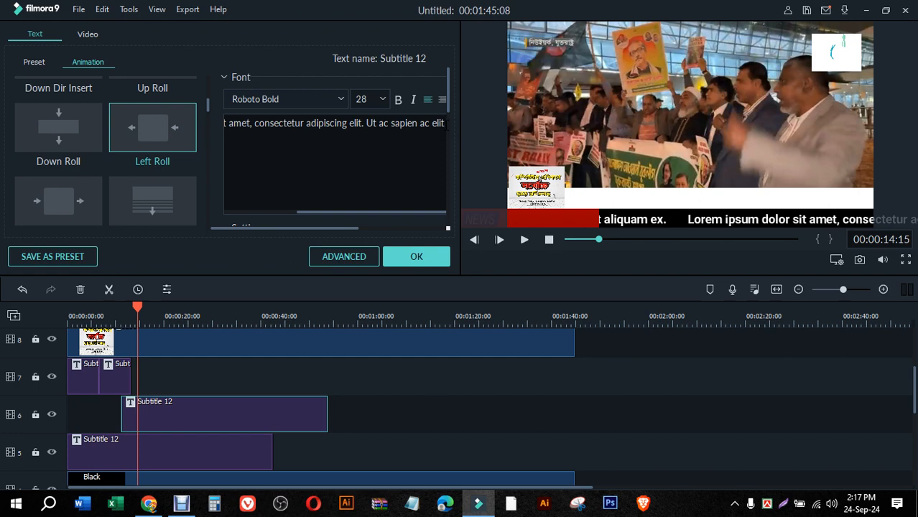
{"action": "left_click", "coordinate": [318, 140]}
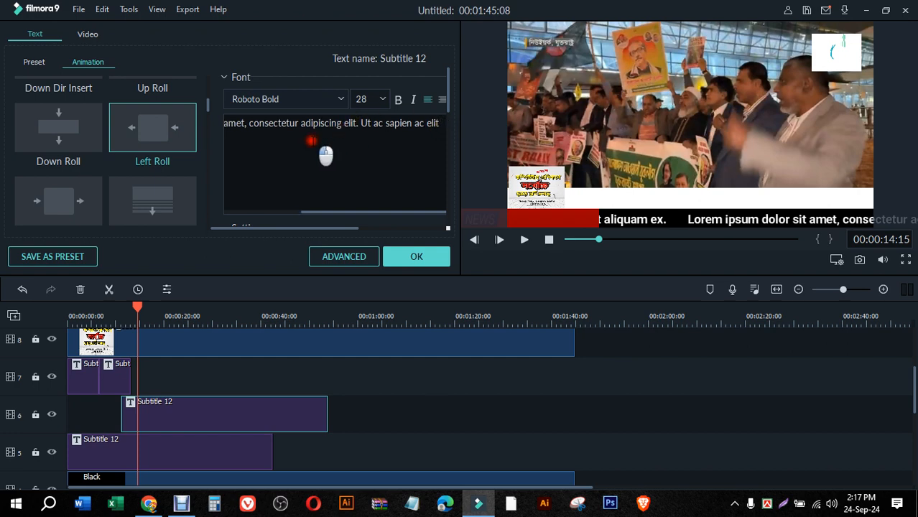
{"action": "left_click", "coordinate": [316, 122]}
{"action": "triple_click", "coordinate": [330, 135]}
{"action": "left_click", "coordinate": [229, 123]}
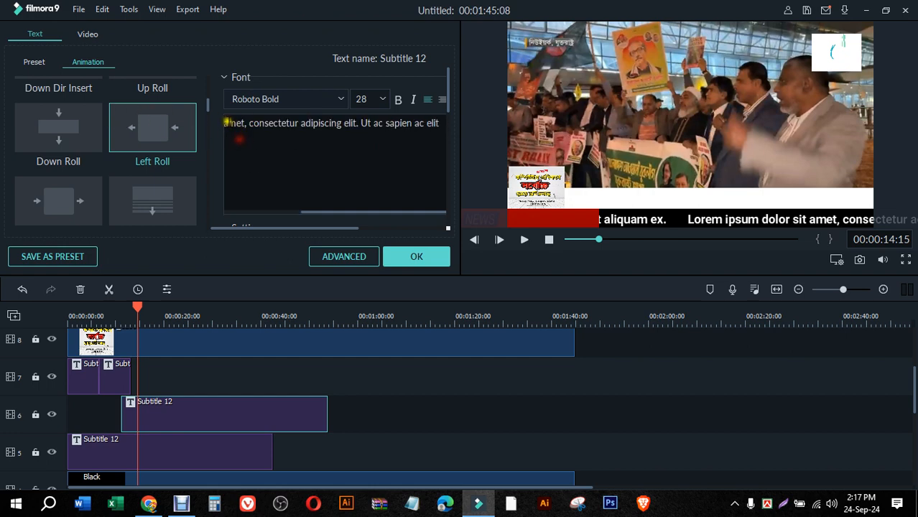
{"action": "left_click_drag", "start_coordinate": [228, 122], "coordinate": [212, 123]}
{"action": "left_click", "coordinate": [226, 123]}
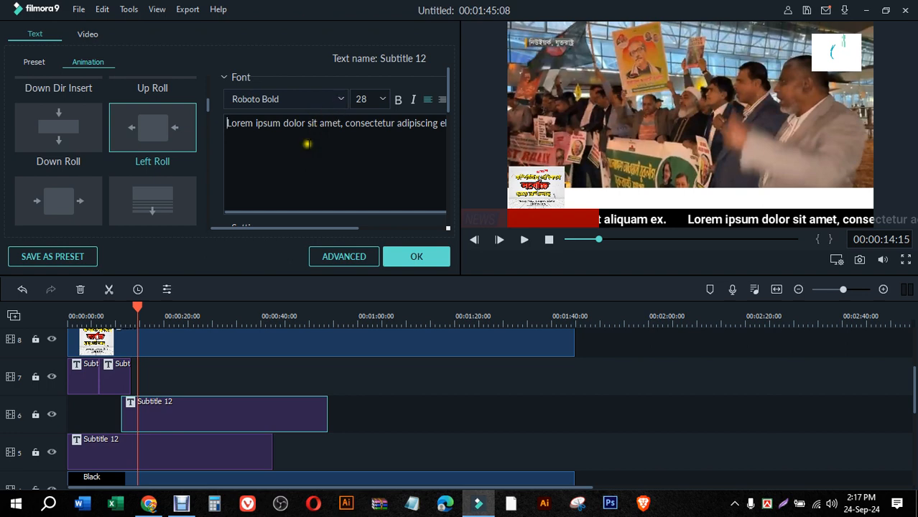
- Switch to Word, create a blank document and enter an asterisk in it
{"action": "left_click", "coordinate": [82, 503]}
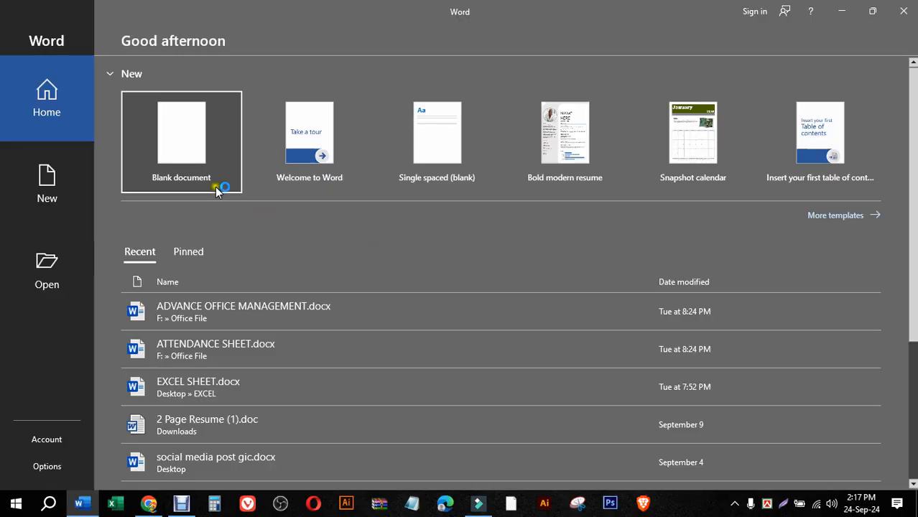
{"action": "left_click", "coordinate": [199, 162]}
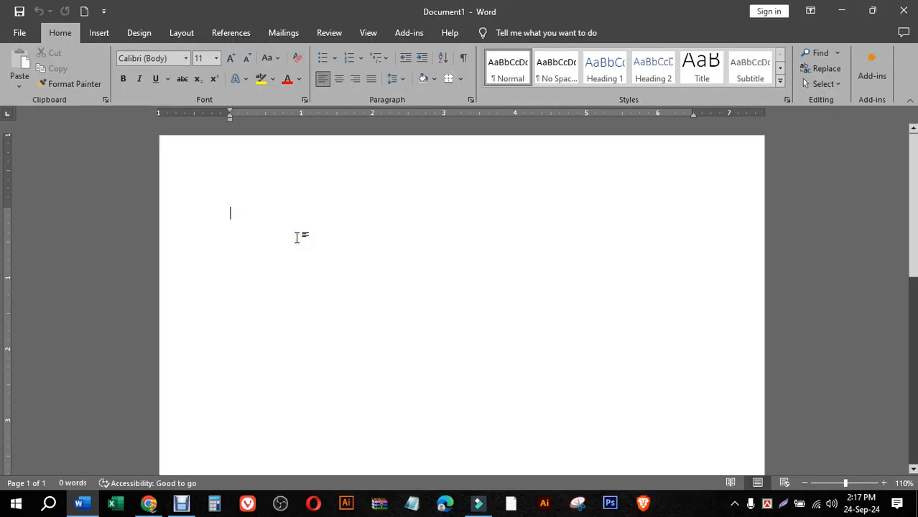
{"action": "type", "text": "*"}
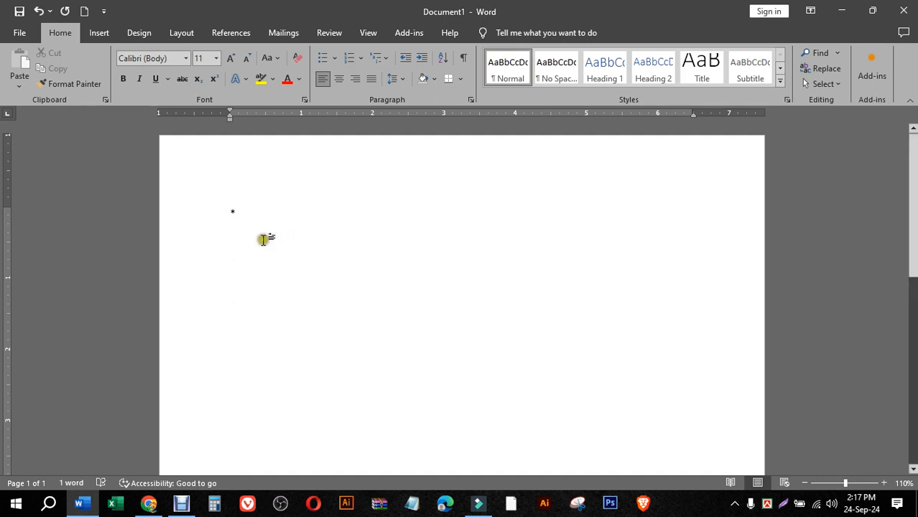
- Select the asterisk and open the full symbol chooser with the font set to Wingdings 2
{"action": "left_click_drag", "start_coordinate": [244, 213], "coordinate": [199, 213]}
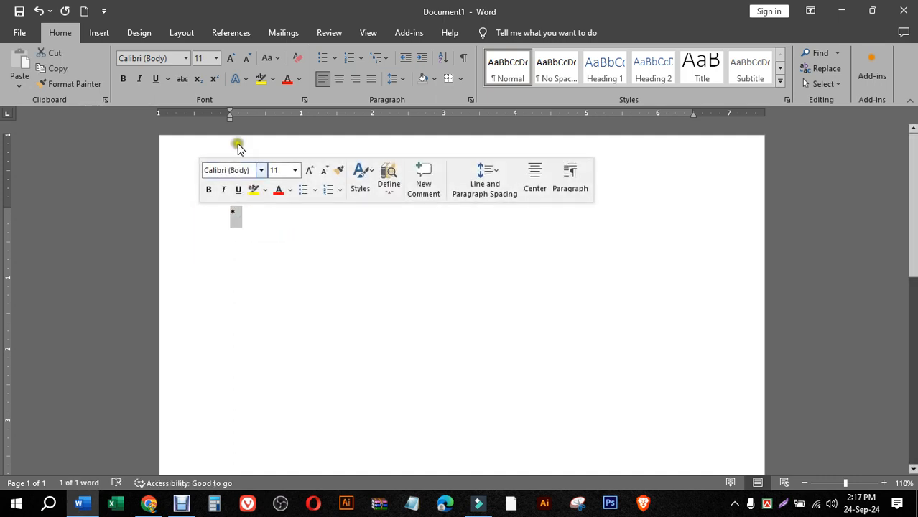
{"action": "left_click", "coordinate": [98, 33]}
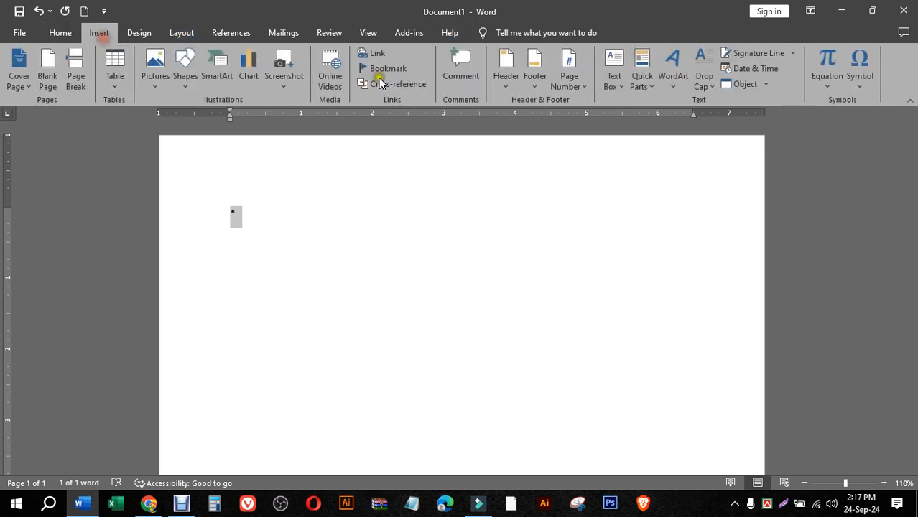
{"action": "left_click", "coordinate": [855, 83]}
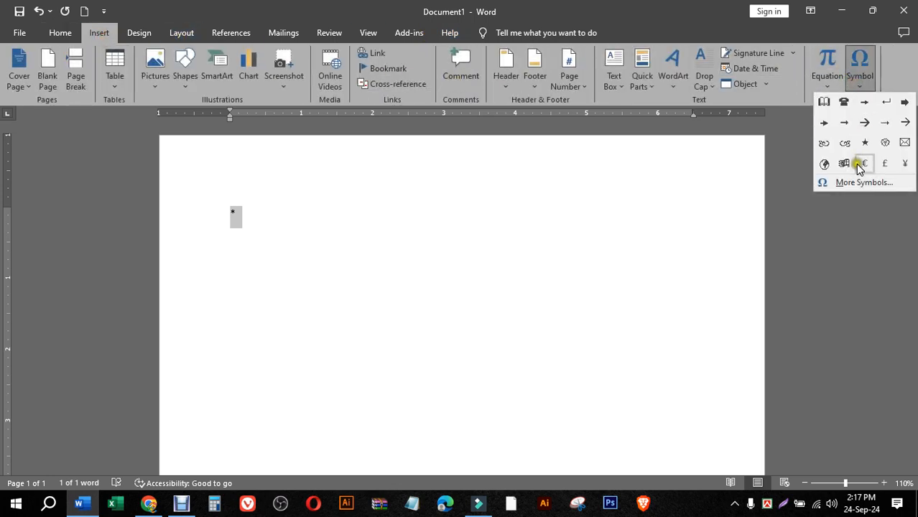
{"action": "left_click", "coordinate": [854, 188]}
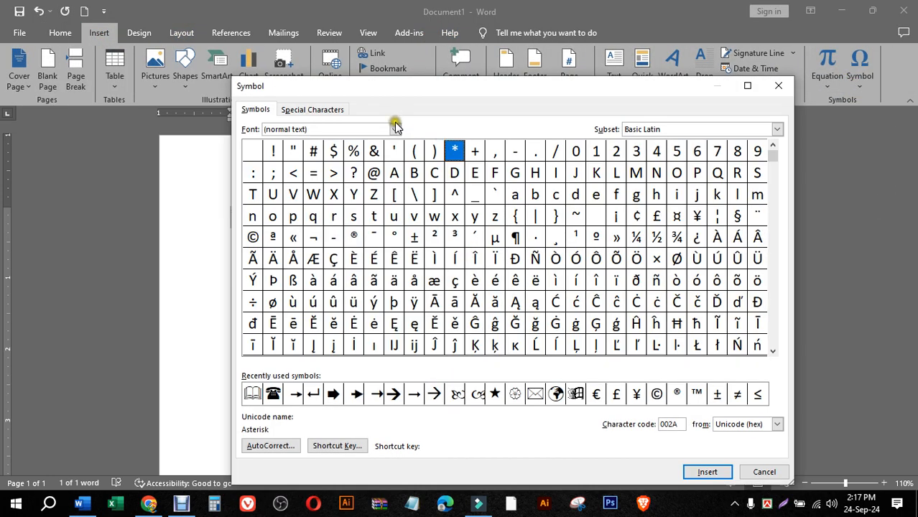
{"action": "left_click", "coordinate": [394, 129]}
{"action": "scroll", "coordinate": [317, 174], "scroll_direction": "down", "scroll_amount": 5}
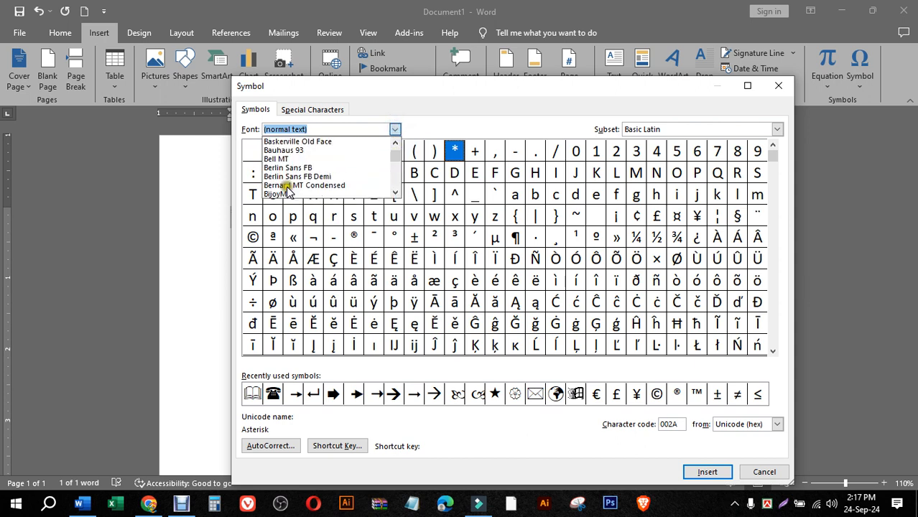
{"action": "scroll", "coordinate": [324, 180], "scroll_direction": "down", "scroll_amount": 10}
{"action": "left_click_drag", "start_coordinate": [391, 176], "coordinate": [396, 180]}
{"action": "scroll", "coordinate": [317, 172], "scroll_direction": "up", "scroll_amount": 2}
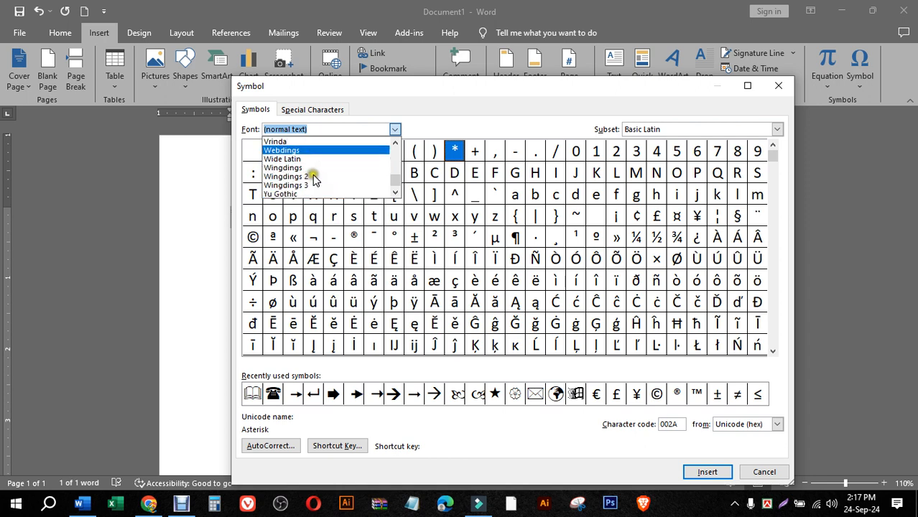
{"action": "left_click", "coordinate": [306, 177]}
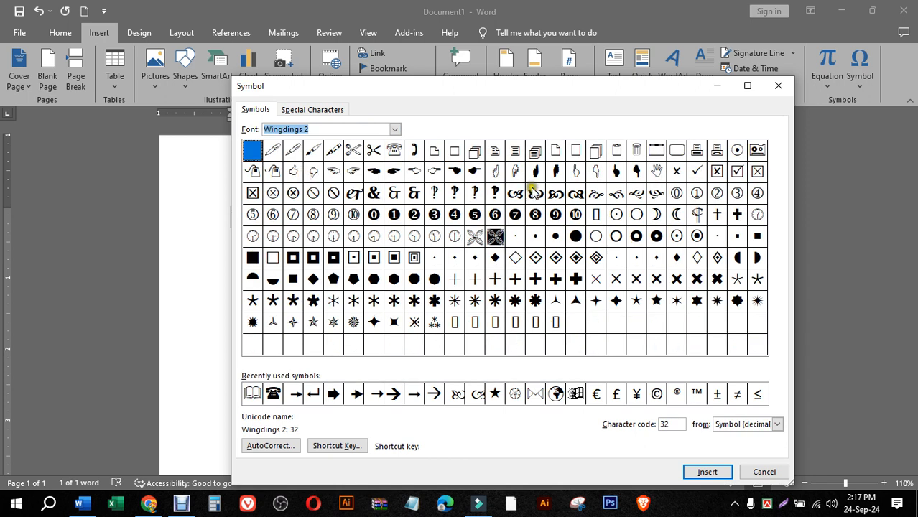
- Replace the asterisk with Wingdings 2 symbols 228 and 238 and close the symbol chooser
{"action": "left_click", "coordinate": [535, 303]}
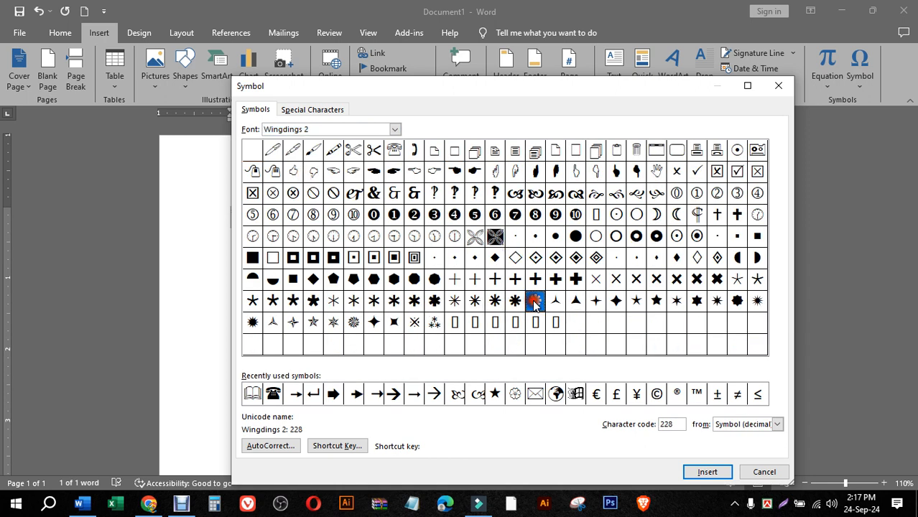
{"action": "double_click", "coordinate": [535, 303]}
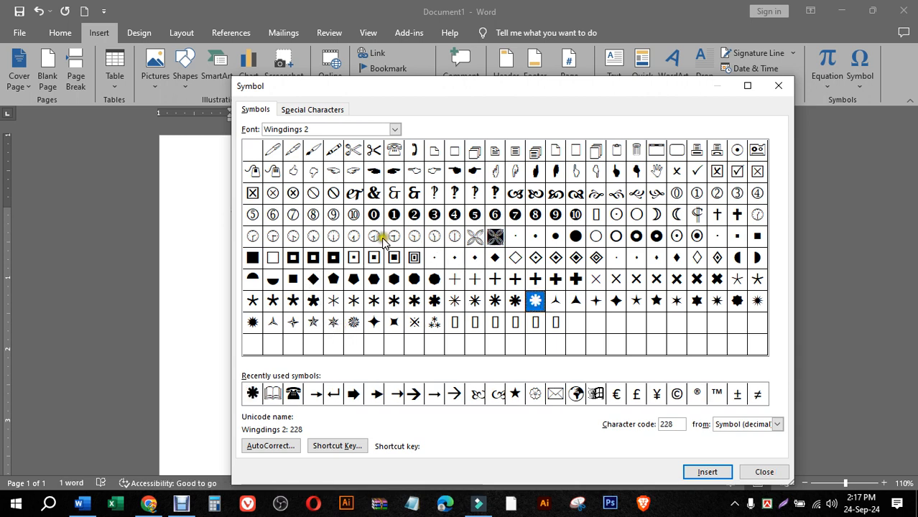
{"action": "double_click", "coordinate": [737, 300]}
{"action": "left_click", "coordinate": [764, 472]}
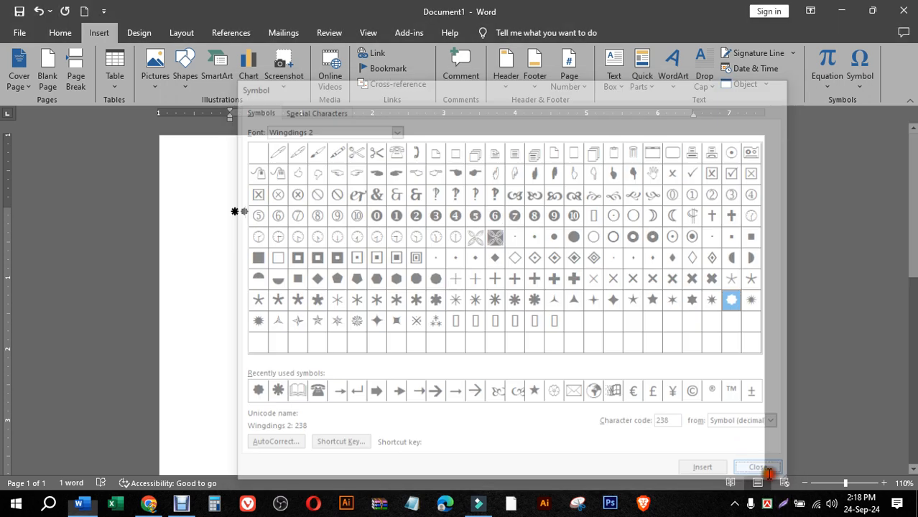
- Cut the two symbols, switch back to Filmora, try them at the start of the Subtitle 12 text and remove them
{"action": "left_click_drag", "start_coordinate": [255, 216], "coordinate": [203, 214]}
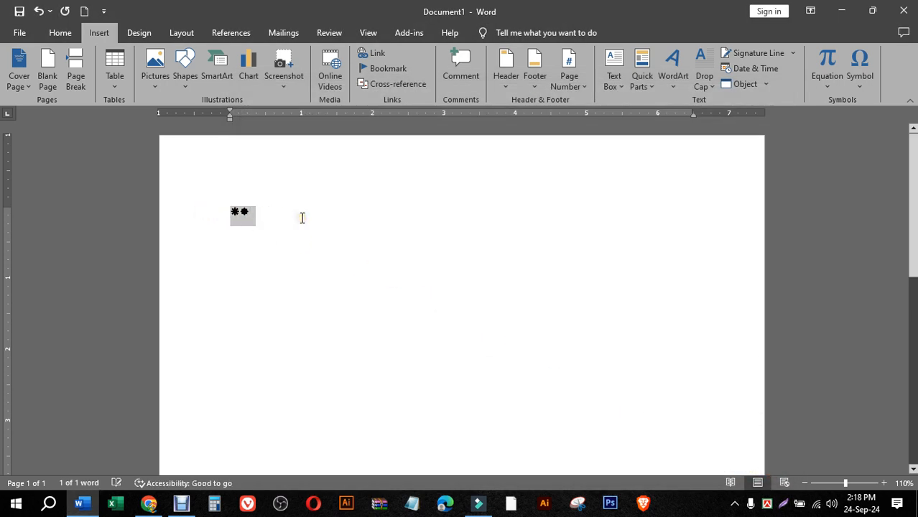
{"action": "key", "text": "Delete"}
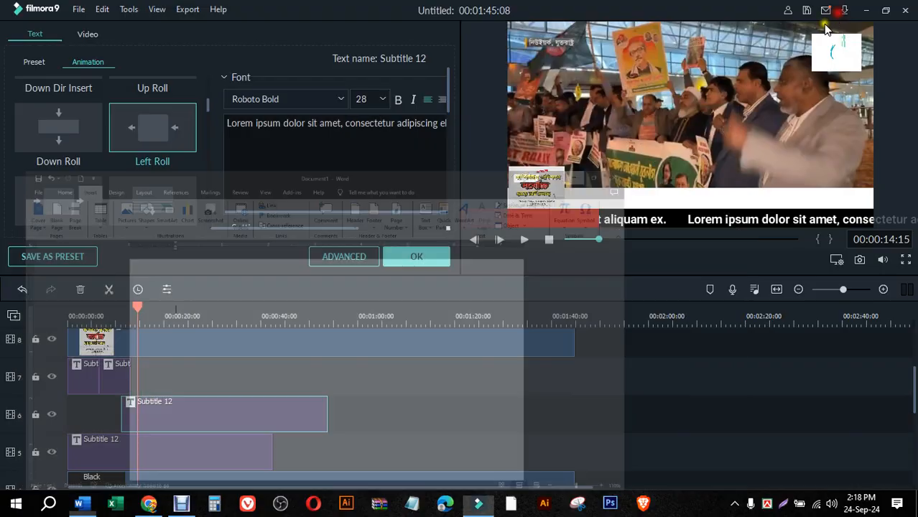
{"action": "key", "text": "ctrl+v"}
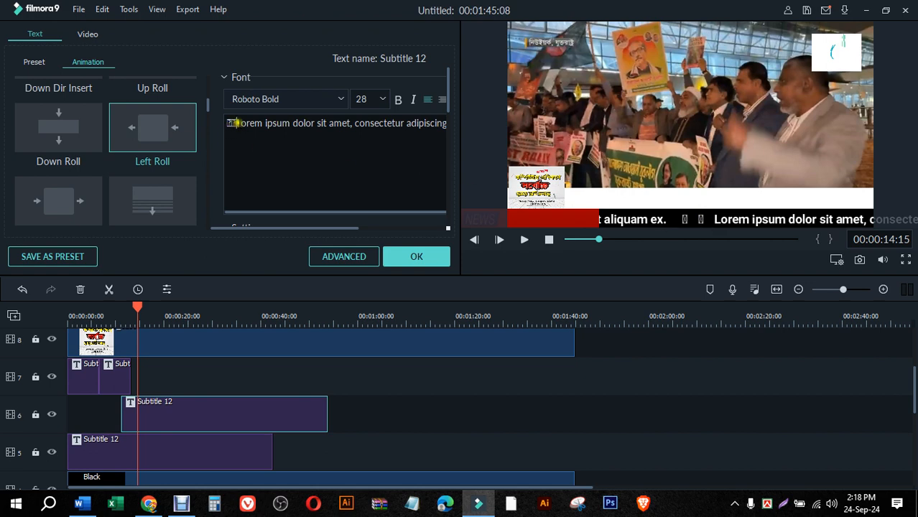
{"action": "key", "text": "BackSpace"}
{"action": "key", "text": "BackSpace"}
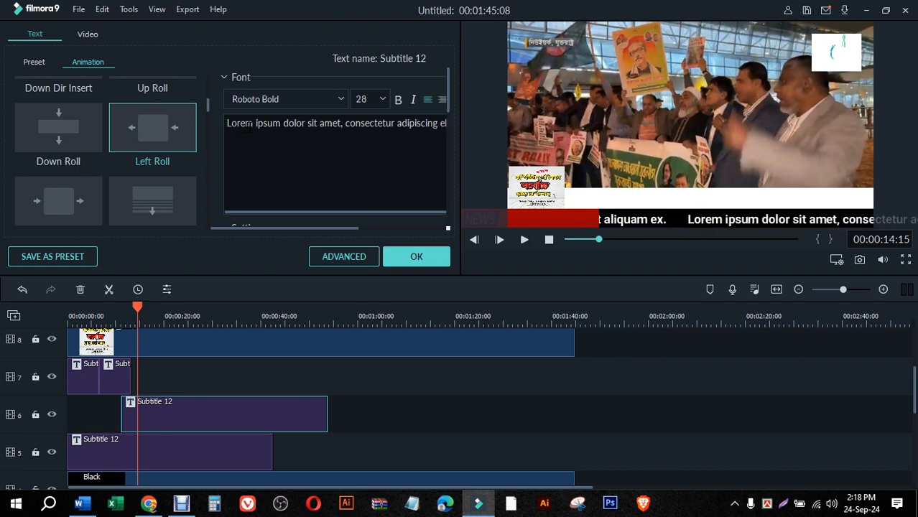
- Add an asterisk before the Subtitle 12 text and try font sizes 48 and 40 on it
{"action": "type", "text": "*"}
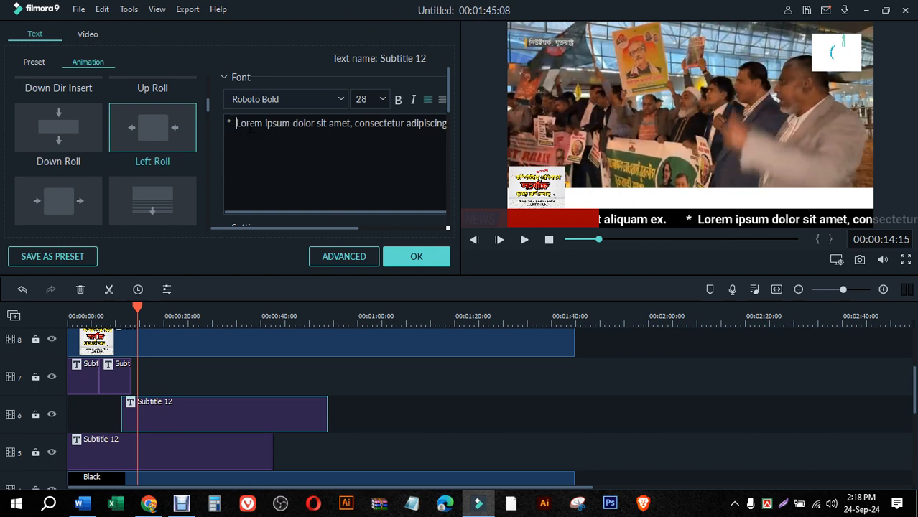
{"action": "left_click_drag", "start_coordinate": [233, 124], "coordinate": [223, 122]}
{"action": "left_click", "coordinate": [383, 98]}
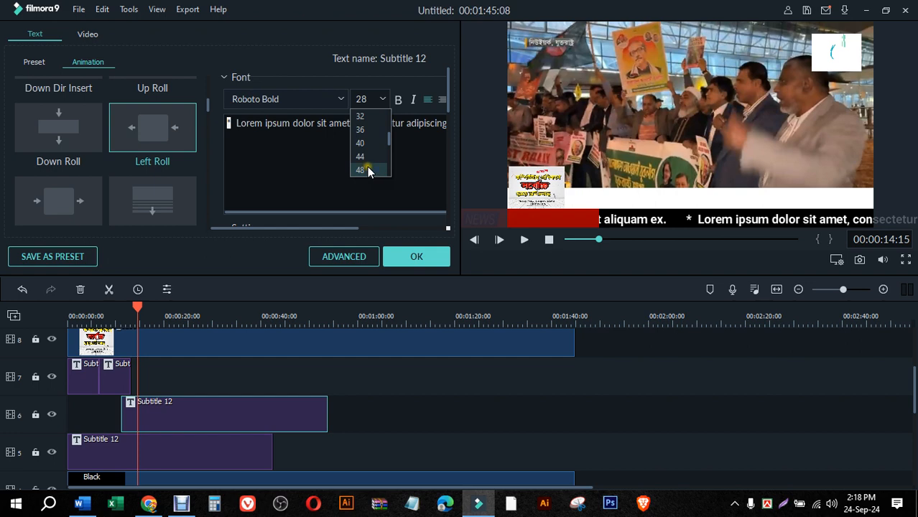
{"action": "left_click", "coordinate": [367, 170]}
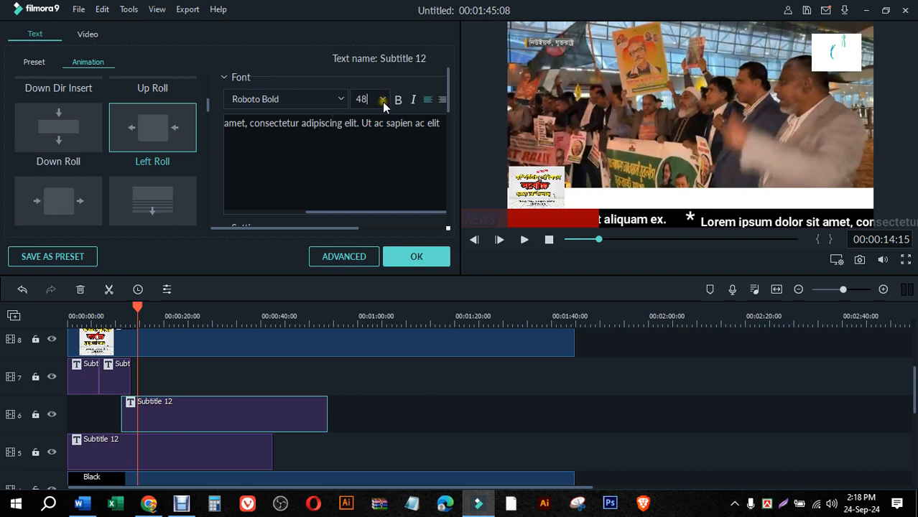
{"action": "left_click", "coordinate": [383, 101]}
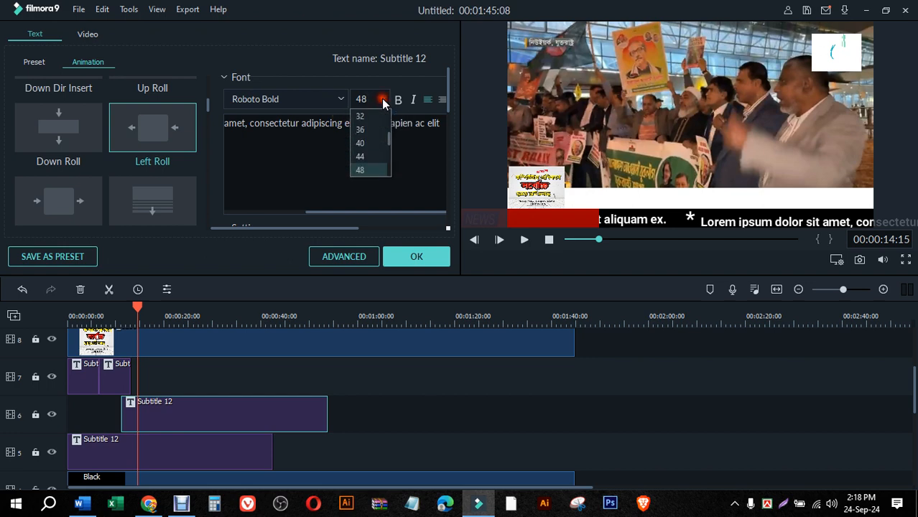
{"action": "left_click", "coordinate": [361, 143]}
{"action": "left_click", "coordinate": [337, 177]}
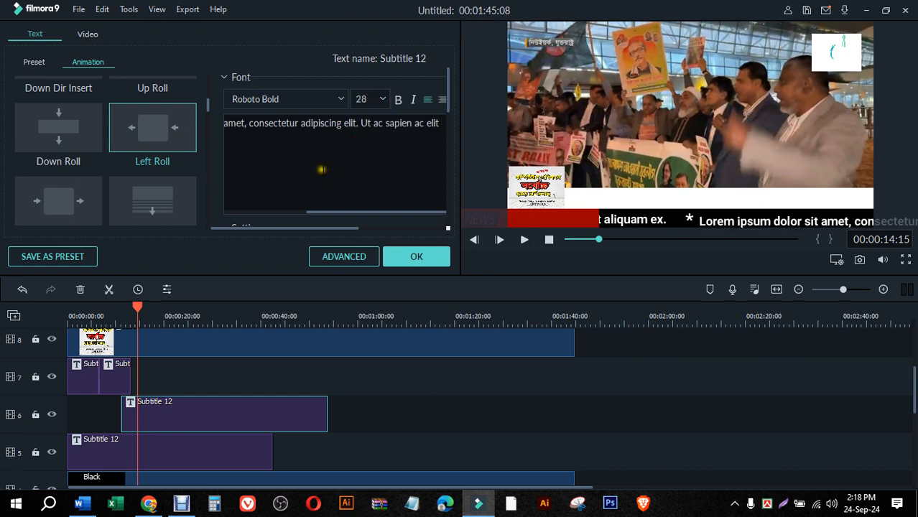
- Set the entire Subtitle 12 text on track 6 to font size 36
{"action": "key", "text": "ctrl+a"}
{"action": "left_click", "coordinate": [381, 100]}
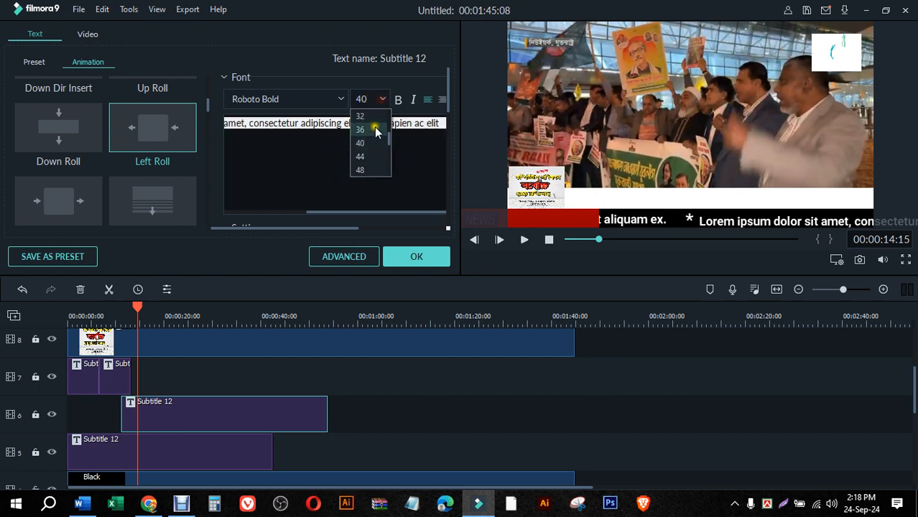
{"action": "left_click", "coordinate": [367, 124]}
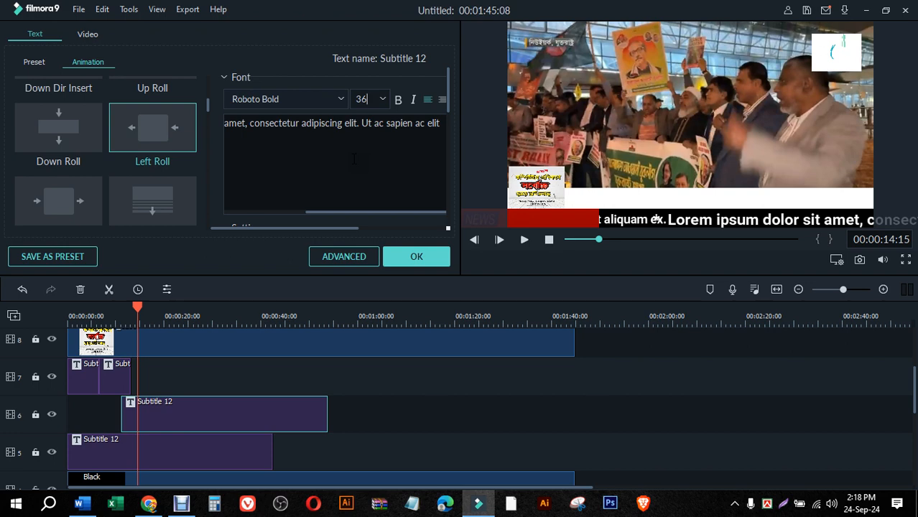
- Replace the asterisk at the start of the Subtitle 12 text with "<--" and confirm the text edit
{"action": "left_click_drag", "start_coordinate": [259, 123], "coordinate": [207, 123]}
{"action": "left_click", "coordinate": [257, 137]}
{"action": "left_click", "coordinate": [229, 125]}
{"action": "left_click", "coordinate": [252, 134]}
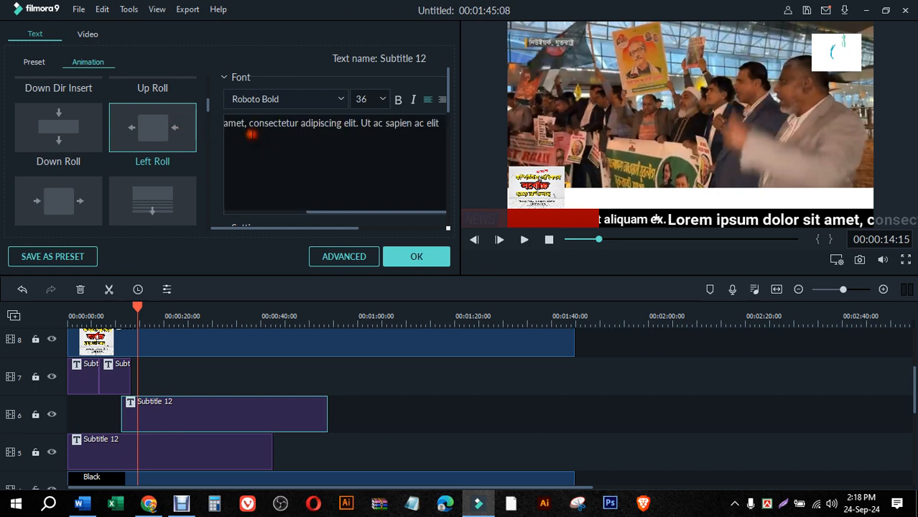
{"action": "left_click", "coordinate": [244, 124]}
{"action": "key", "text": "Home"}
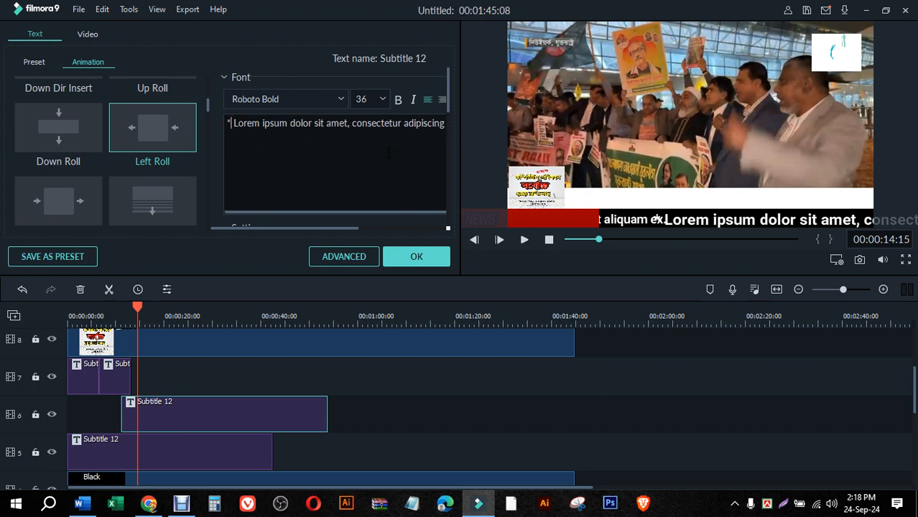
{"action": "key", "text": "BackSpace"}
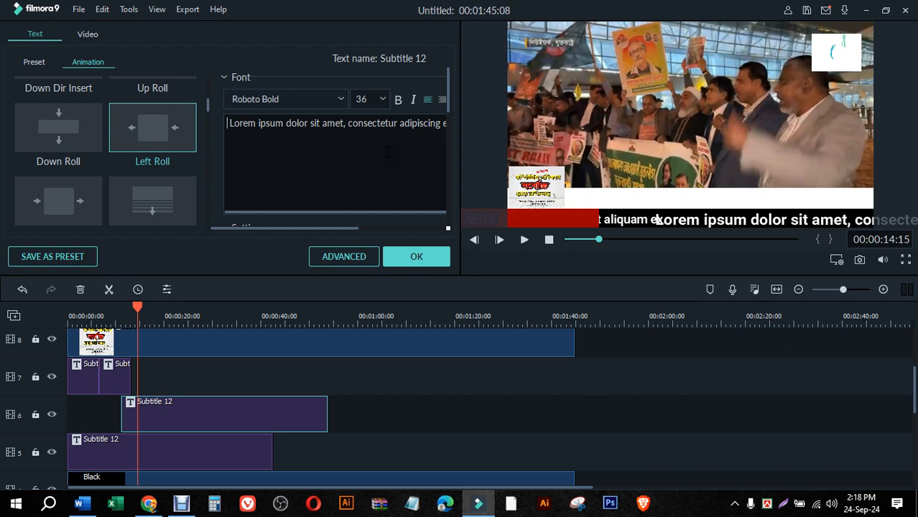
{"action": "type", "text": "<--"}
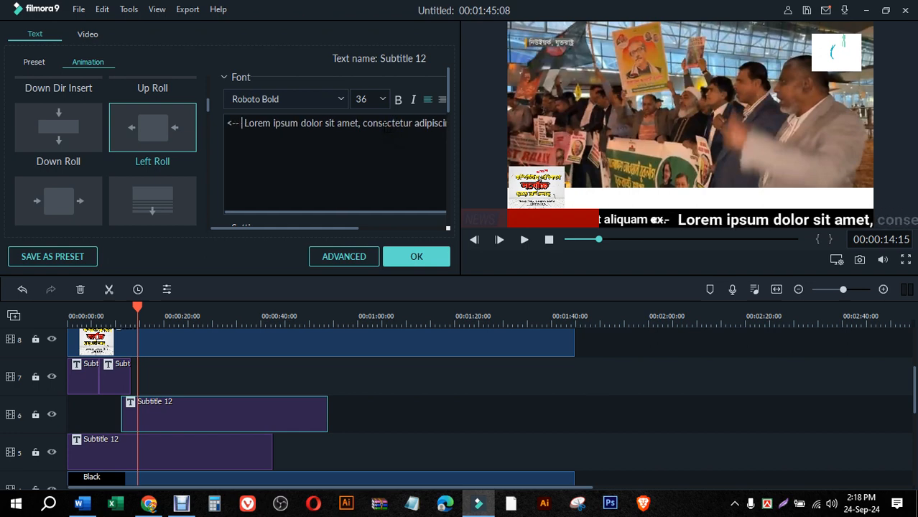
{"action": "left_click", "coordinate": [410, 257]}
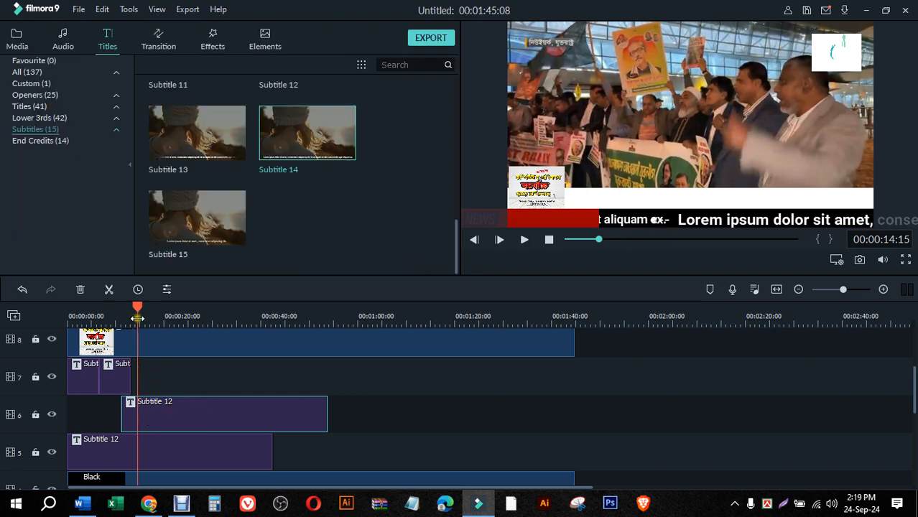
- Play the timeline from about 9 seconds to check the spacing between the two ticker texts
{"action": "mouse_move", "coordinate": [135, 305]}
{"action": "left_mouse_down"}
{"action": "mouse_move", "coordinate": [119, 316]}
{"action": "mouse_move", "coordinate": [128, 319]}
{"action": "left_mouse_up"}
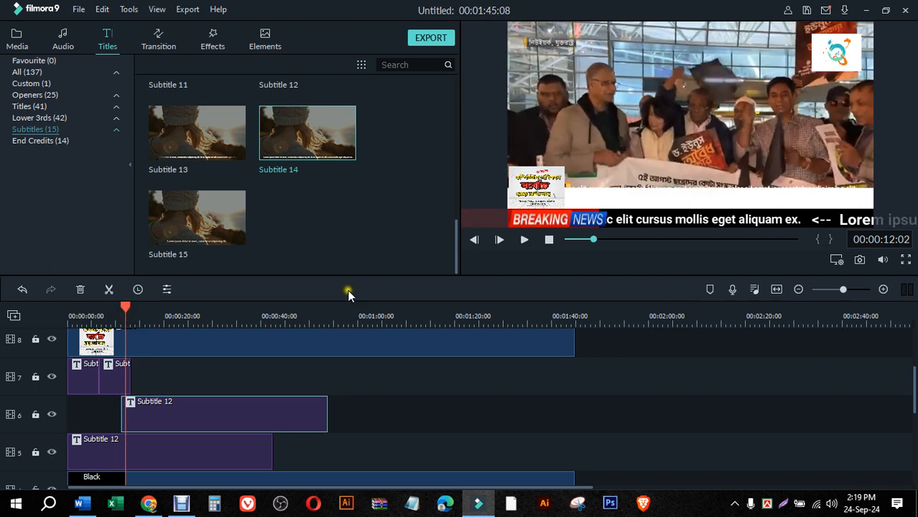
{"action": "left_click_drag", "start_coordinate": [124, 313], "coordinate": [112, 316]}
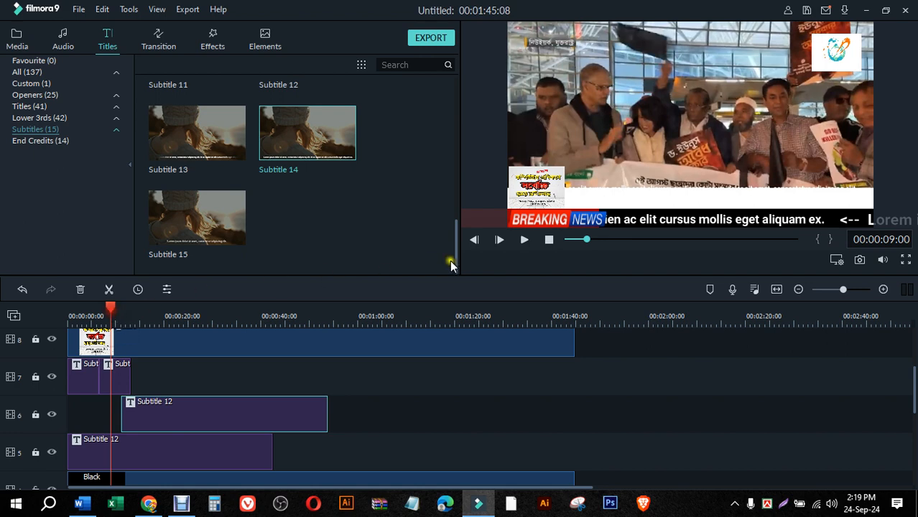
{"action": "left_click", "coordinate": [523, 240]}
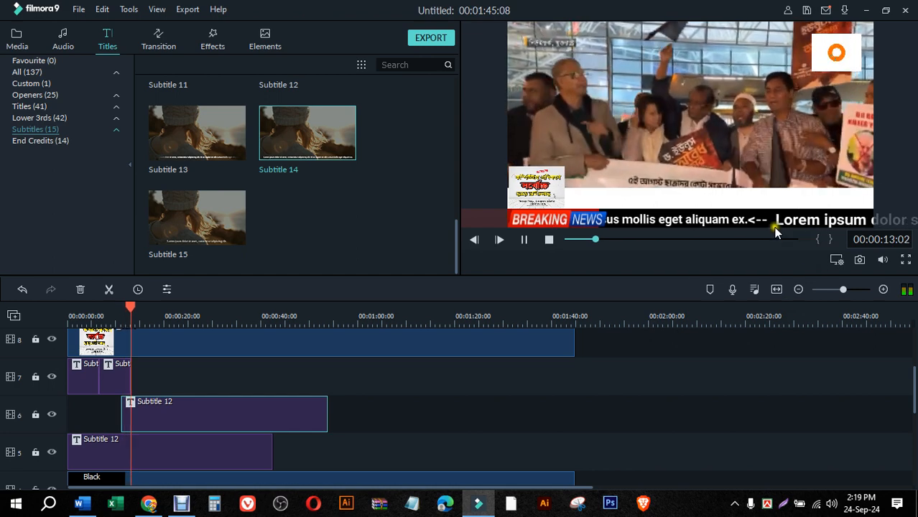
{"action": "left_click", "coordinate": [524, 240]}
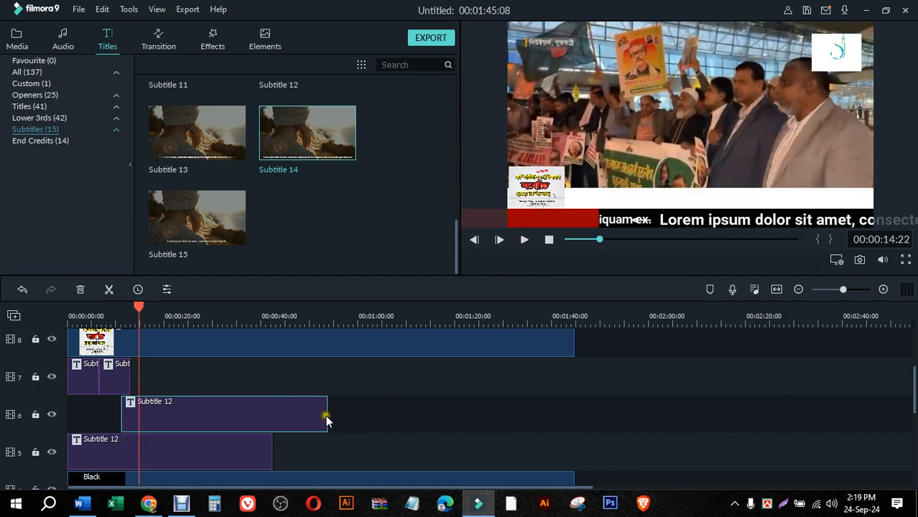
- Extend the end of the Subtitle 12 copy on track 6 to about 59 seconds and return the playhead to about 10 seconds
{"action": "left_click_drag", "start_coordinate": [327, 416], "coordinate": [356, 416]}
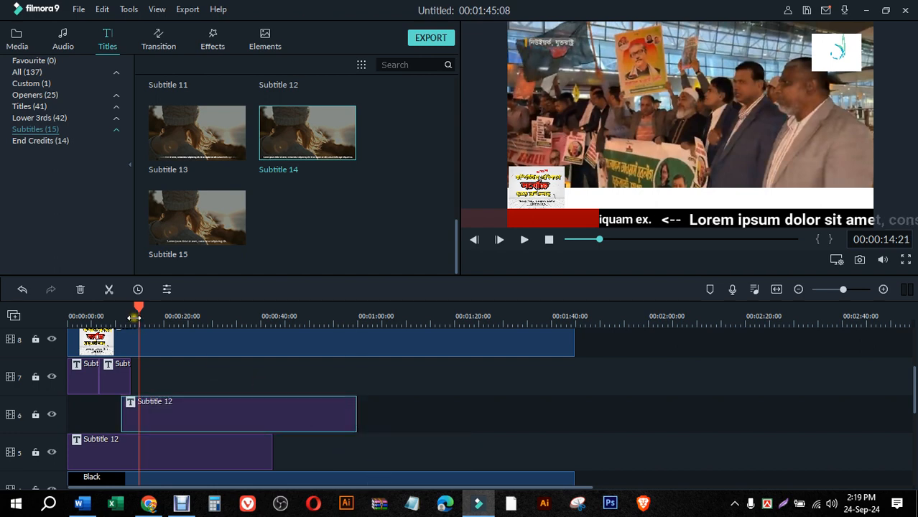
{"action": "mouse_move", "coordinate": [133, 317]}
{"action": "left_mouse_down"}
{"action": "mouse_move", "coordinate": [90, 316]}
{"action": "mouse_move", "coordinate": [117, 321]}
{"action": "left_mouse_up"}
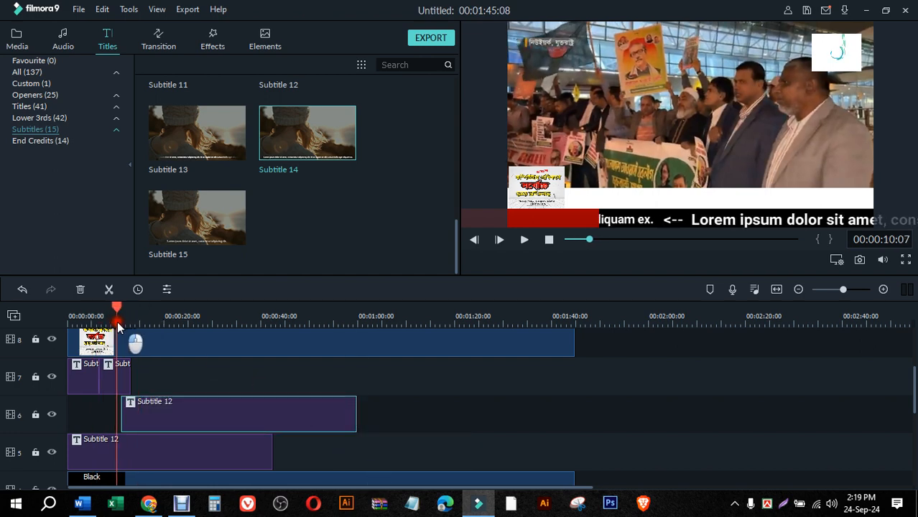
- Play the timeline from about 10 seconds to check how the two Subtitle 12 tickers follow each other
{"action": "left_click", "coordinate": [524, 240]}
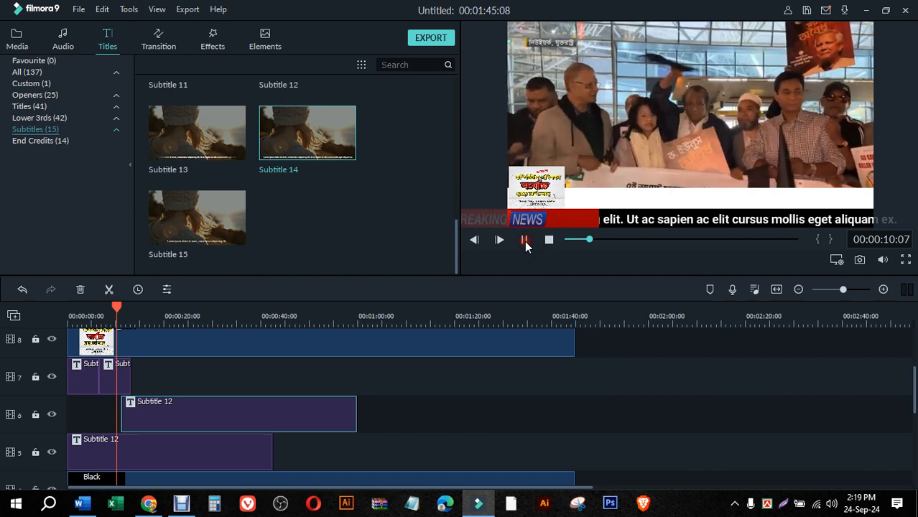
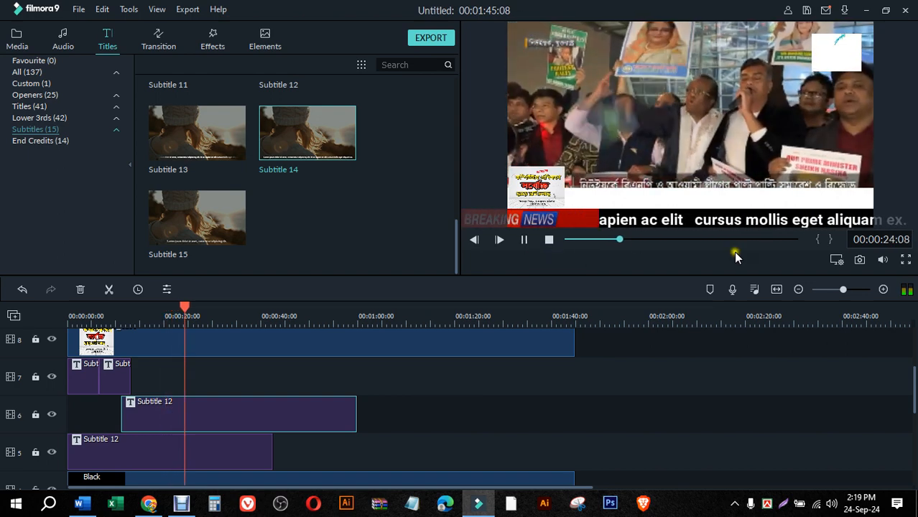
{"action": "left_click", "coordinate": [529, 240]}
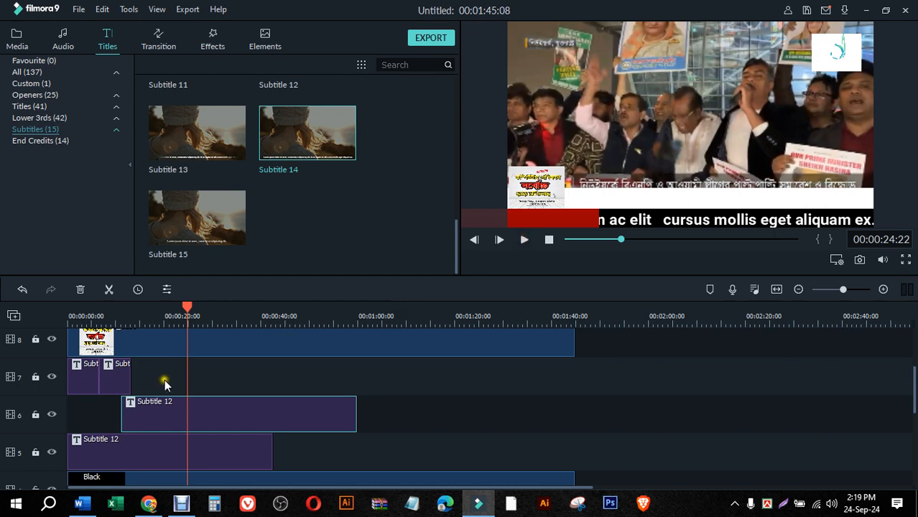
- Shift the overlay clips from track 8 upward by one track and move the second Subtitle 14 headline to track 8, starting at about 5 seconds
{"action": "left_click", "coordinate": [118, 382]}
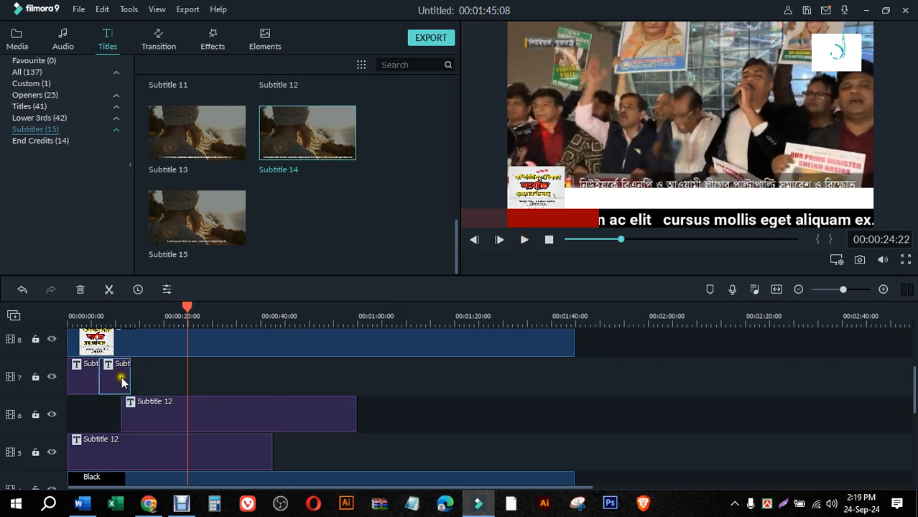
{"action": "scroll", "coordinate": [327, 372], "scroll_direction": "up", "scroll_amount": 1}
{"action": "scroll", "coordinate": [605, 391], "scroll_direction": "up", "scroll_amount": 2}
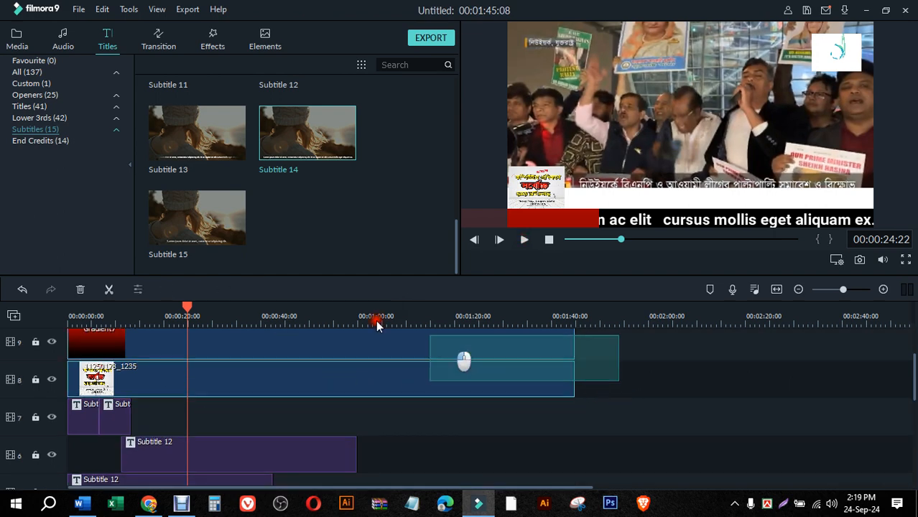
{"action": "mouse_move", "coordinate": [83, 389]}
{"action": "left_mouse_down"}
{"action": "mouse_move", "coordinate": [107, 373]}
{"action": "mouse_move", "coordinate": [87, 386]}
{"action": "left_mouse_up"}
{"action": "scroll", "coordinate": [166, 393], "scroll_direction": "down", "scroll_amount": 3}
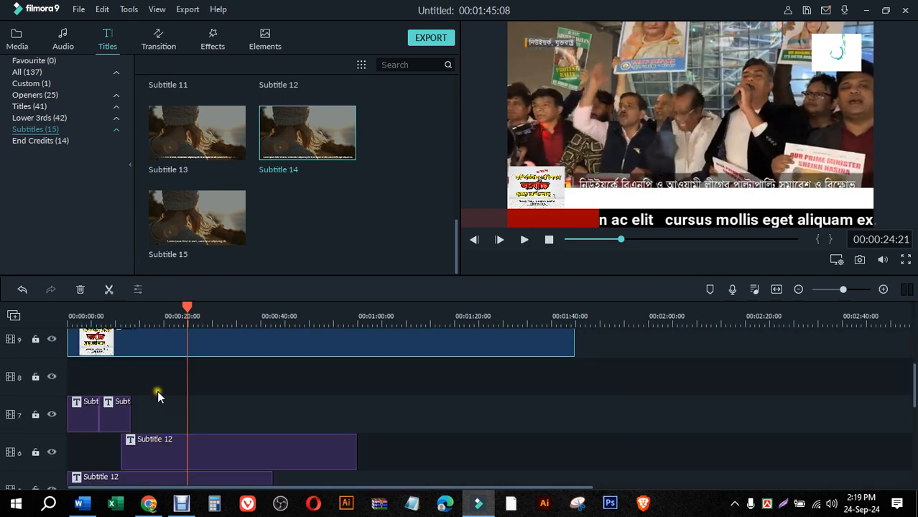
{"action": "double_click", "coordinate": [114, 410]}
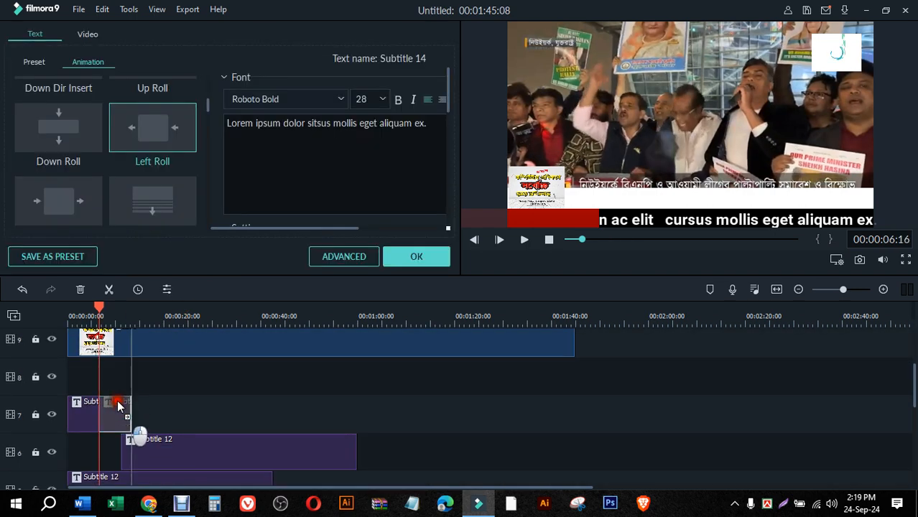
{"action": "left_click_drag", "start_coordinate": [118, 406], "coordinate": [108, 386]}
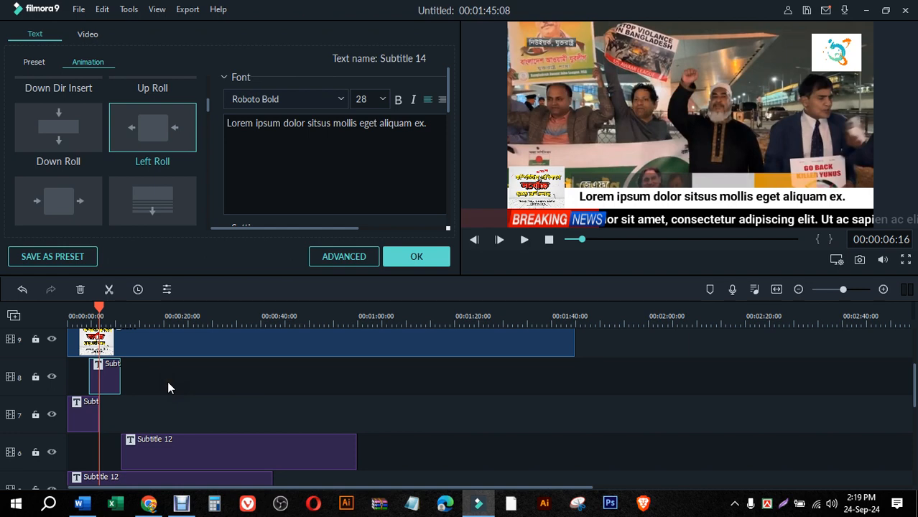
- Copy the Subtitle 14 headline on track 8 and place the pasted copy on track 7, starting at about 9 seconds
{"action": "right_click", "coordinate": [112, 379]}
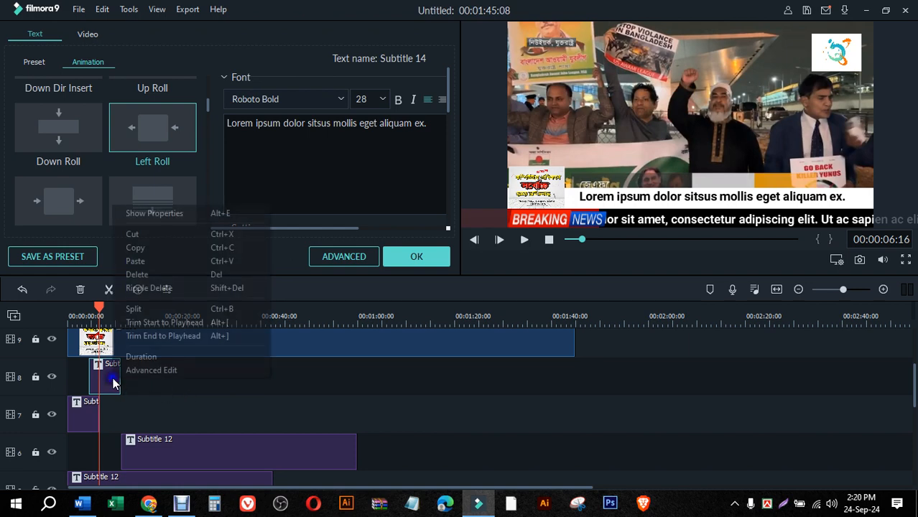
{"action": "left_click", "coordinate": [161, 260]}
{"action": "left_click", "coordinate": [661, 350]}
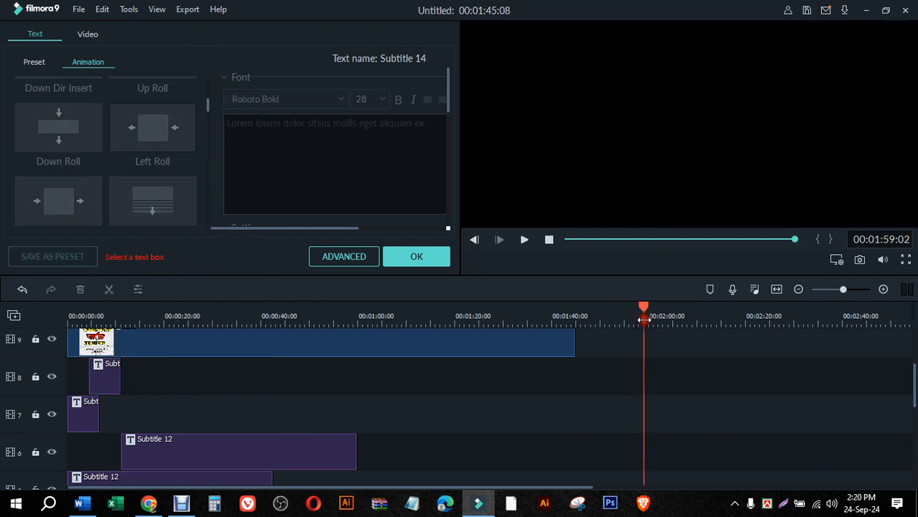
{"action": "right_click", "coordinate": [657, 392]}
{"action": "left_click", "coordinate": [690, 275]}
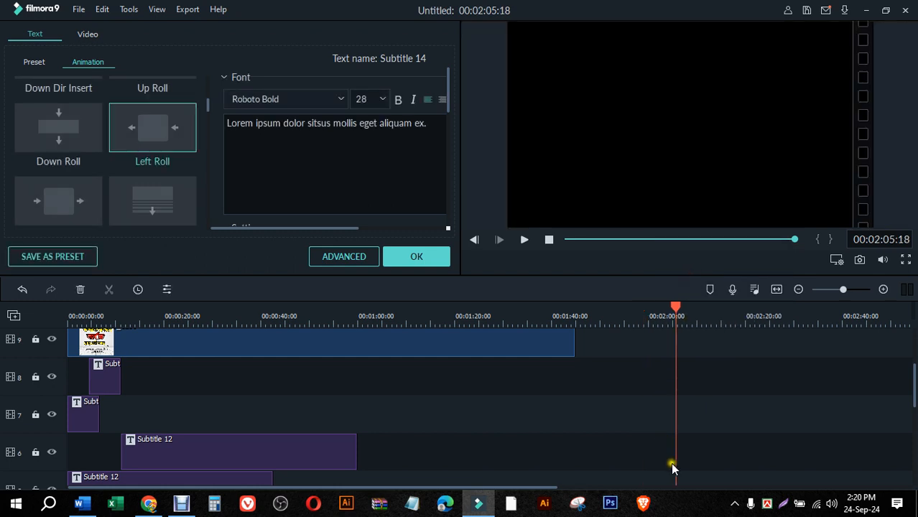
{"action": "scroll", "coordinate": [671, 462], "scroll_direction": "down", "scroll_amount": 5}
{"action": "left_click_drag", "start_coordinate": [667, 466], "coordinate": [131, 376]}
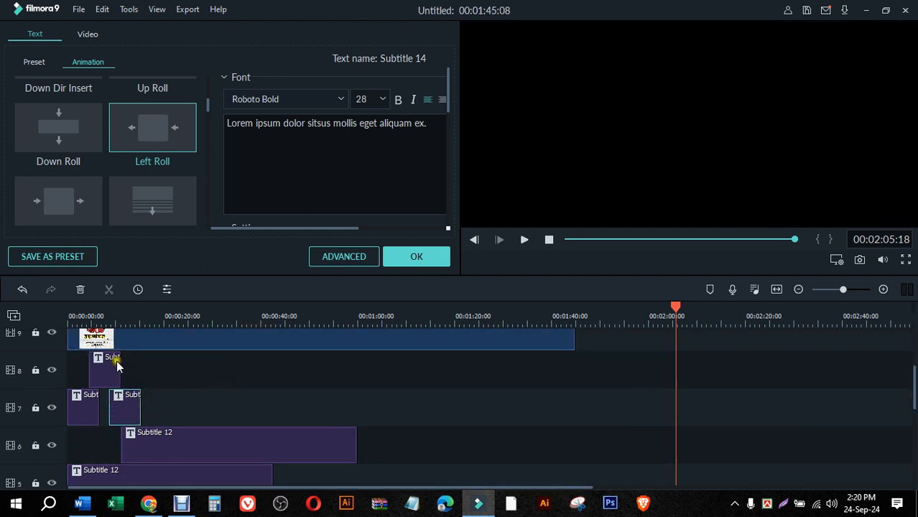
- Play the timeline from the start to about 18 seconds to check the staggered headlines and the tickers
{"action": "left_click", "coordinate": [69, 307]}
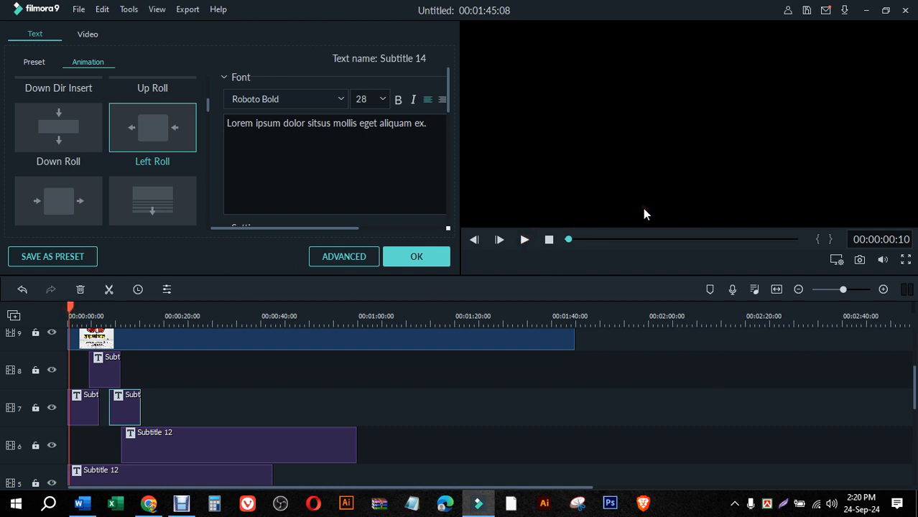
{"action": "left_click", "coordinate": [522, 240]}
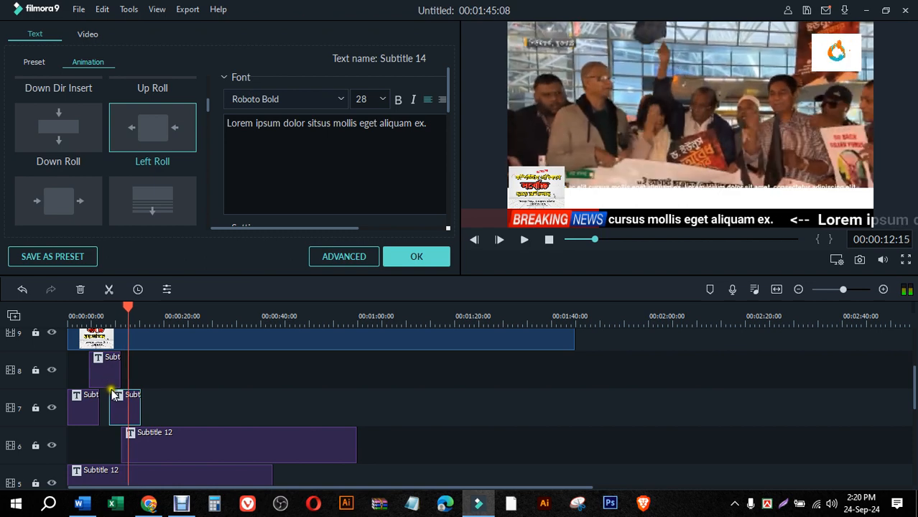
{"action": "left_click", "coordinate": [526, 240]}
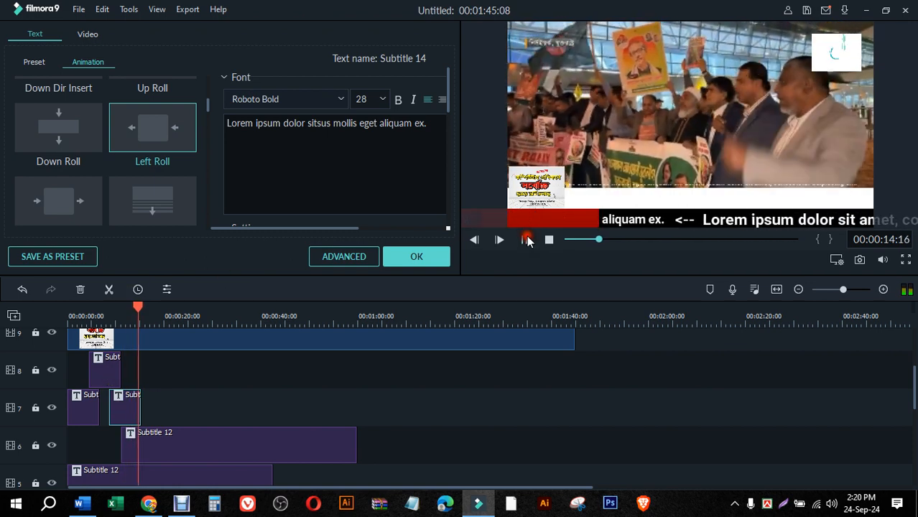
{"action": "scroll", "coordinate": [279, 389], "scroll_direction": "down", "scroll_amount": 3}
{"action": "left_click", "coordinate": [219, 371]}
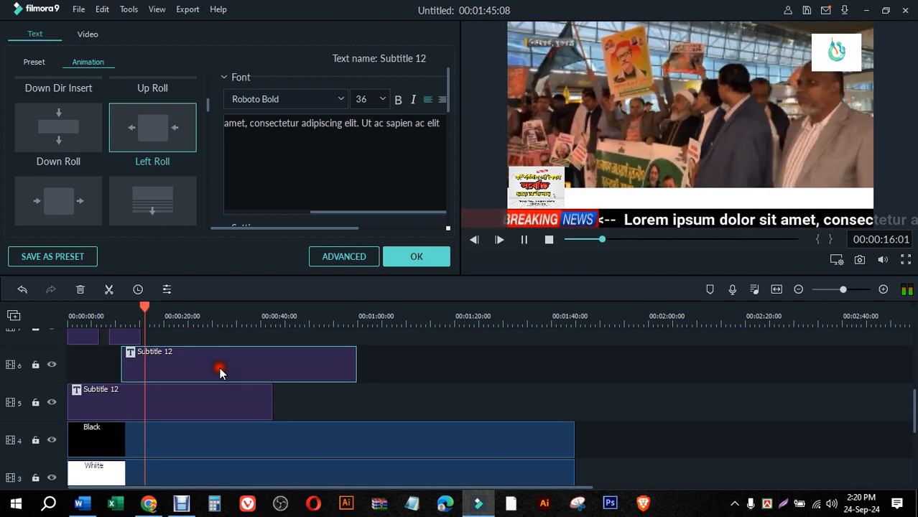
{"action": "left_click", "coordinate": [523, 240]}
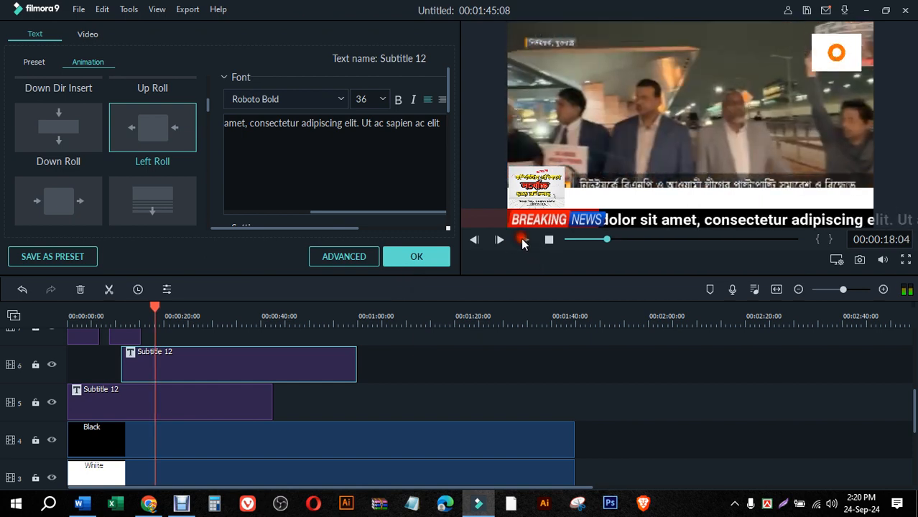
- Copy the Subtitle 12 ticker on track 6 and place the pasted copy on track 5, directly after the first ticker
{"action": "right_click", "coordinate": [202, 357]}
{"action": "left_click", "coordinate": [232, 224]}
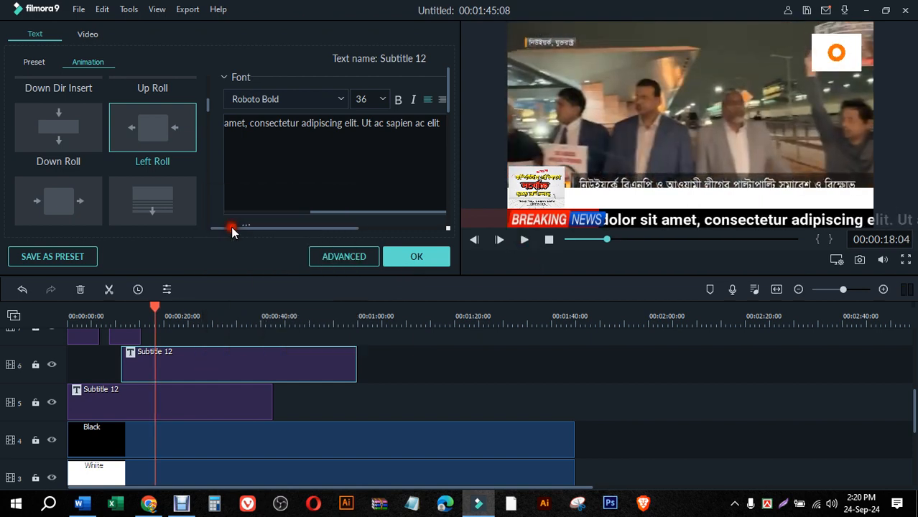
{"action": "left_click", "coordinate": [674, 321]}
{"action": "right_click", "coordinate": [684, 423]}
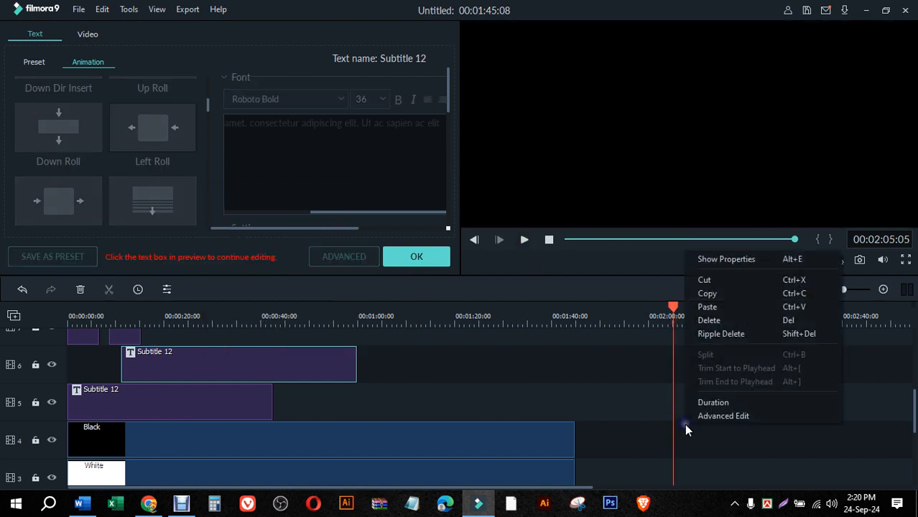
{"action": "left_click", "coordinate": [702, 321]}
{"action": "left_click_drag", "start_coordinate": [704, 440], "coordinate": [309, 386]}
{"action": "left_click_drag", "start_coordinate": [305, 381], "coordinate": [305, 382]}
- Play the timeline from about 41 seconds to check the start of the new ticker copy, then stop playback
{"action": "left_click", "coordinate": [258, 311]}
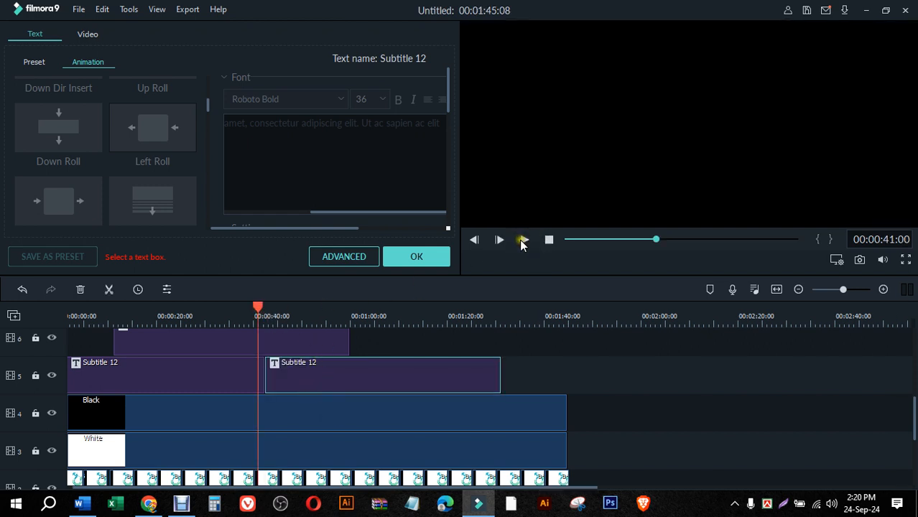
{"action": "left_click", "coordinate": [525, 239]}
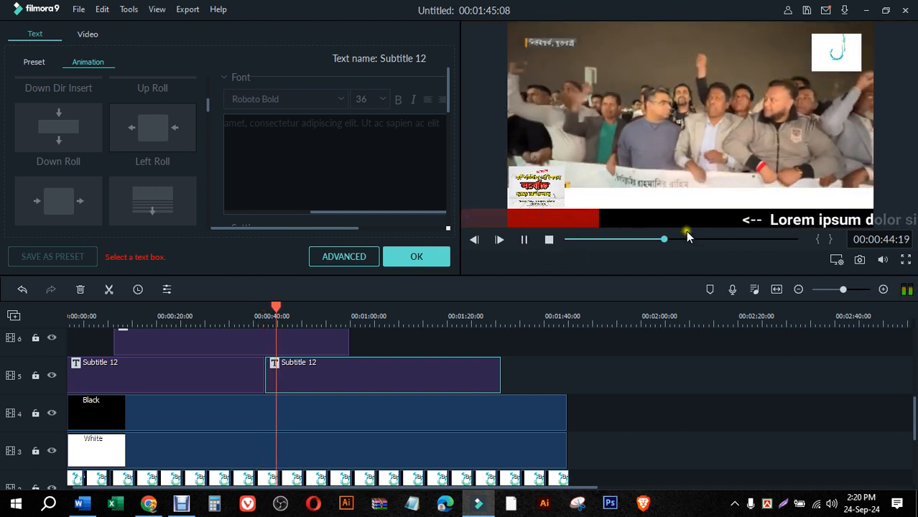
{"action": "left_click", "coordinate": [549, 239]}
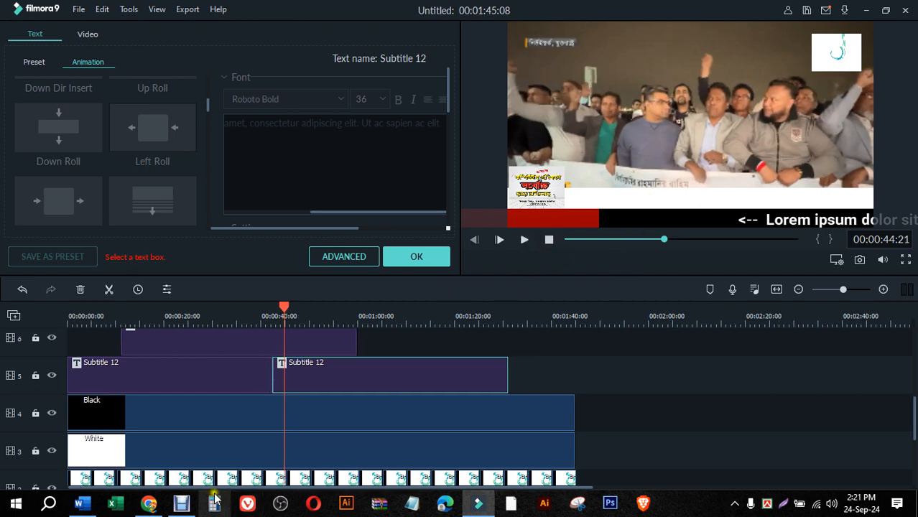
- Switch to Chrome and view the SOMOY TV live stream on YouTube as a layout reference
{"action": "left_click", "coordinate": [148, 504]}
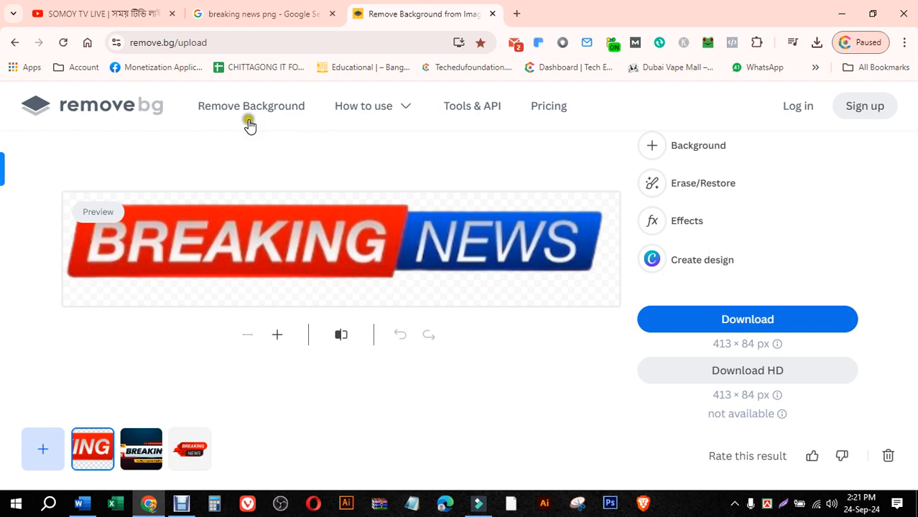
{"action": "left_click", "coordinate": [119, 13]}
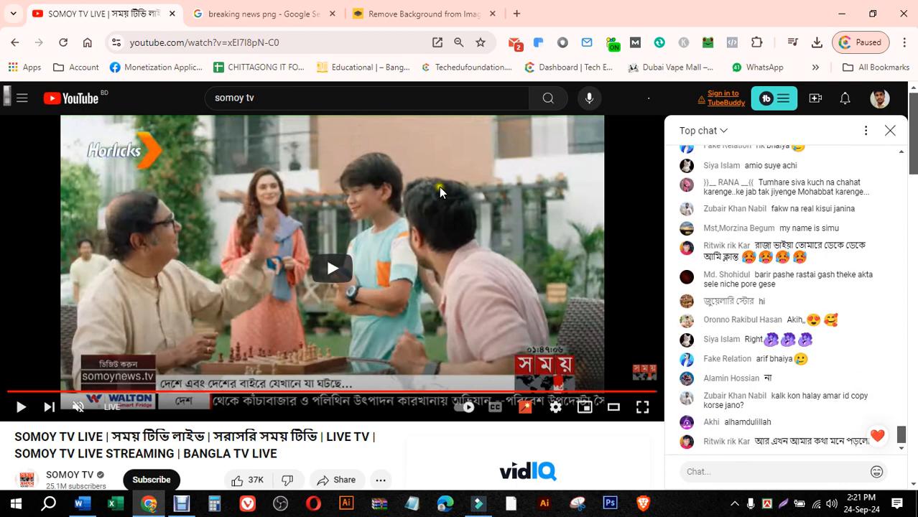
- Replace the "breaking news png" query in Google Images with "ads gif" and run the search
{"action": "left_click", "coordinate": [276, 20]}
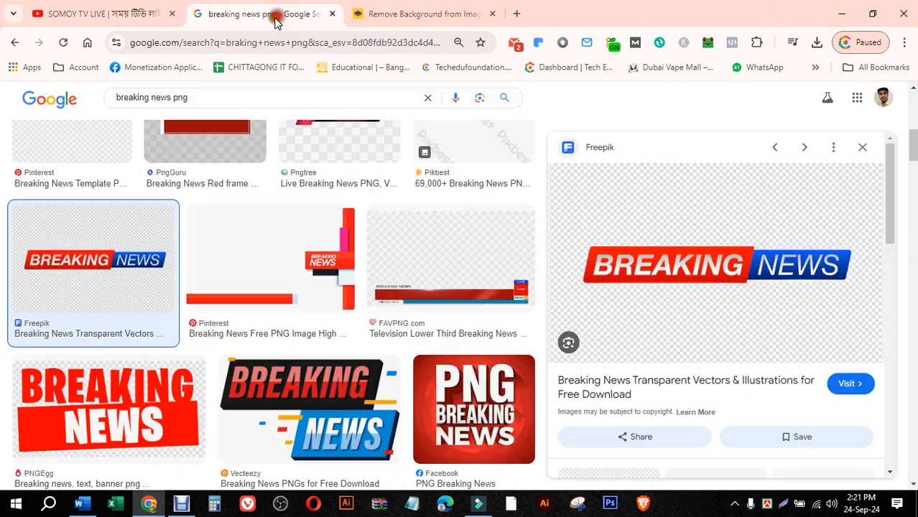
{"action": "scroll", "coordinate": [186, 101], "scroll_direction": "up", "scroll_amount": 4}
{"action": "key", "text": "ctrl+a"}
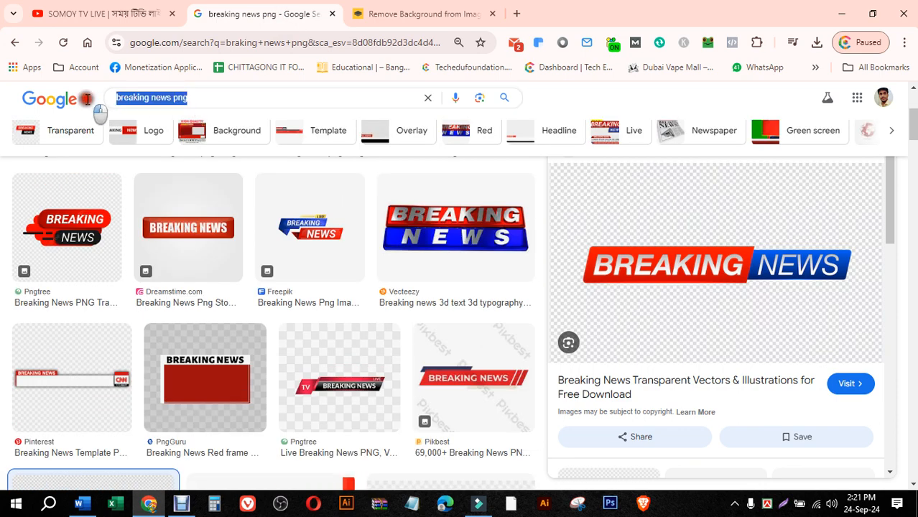
{"action": "type", "text": "ads "}
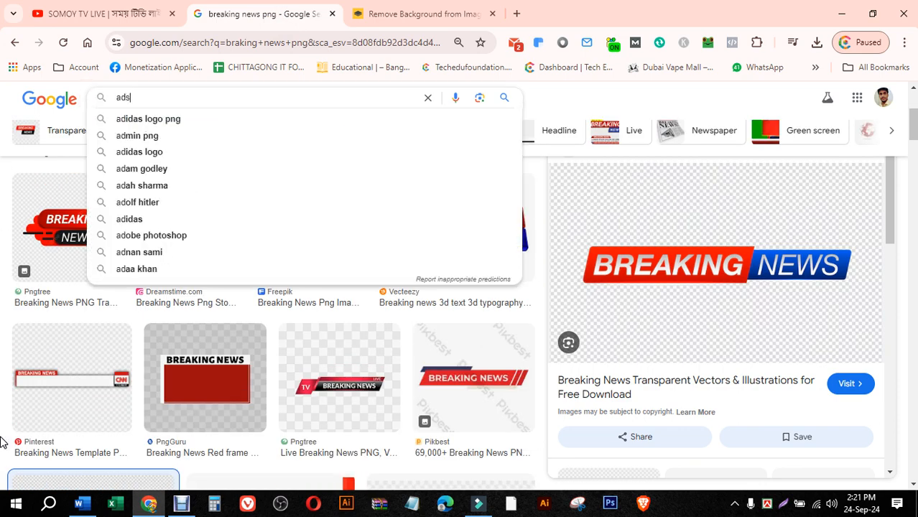
{"action": "type", "text": "gif"}
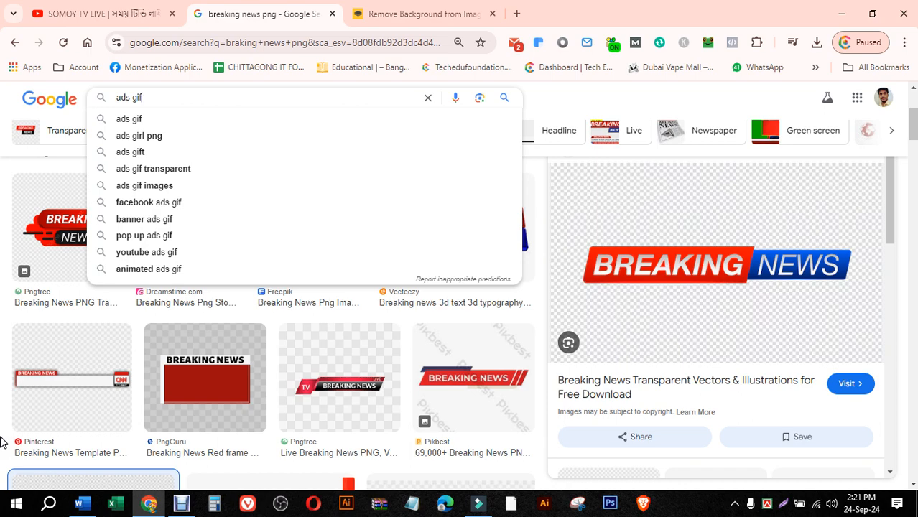
{"action": "key", "text": "Return"}
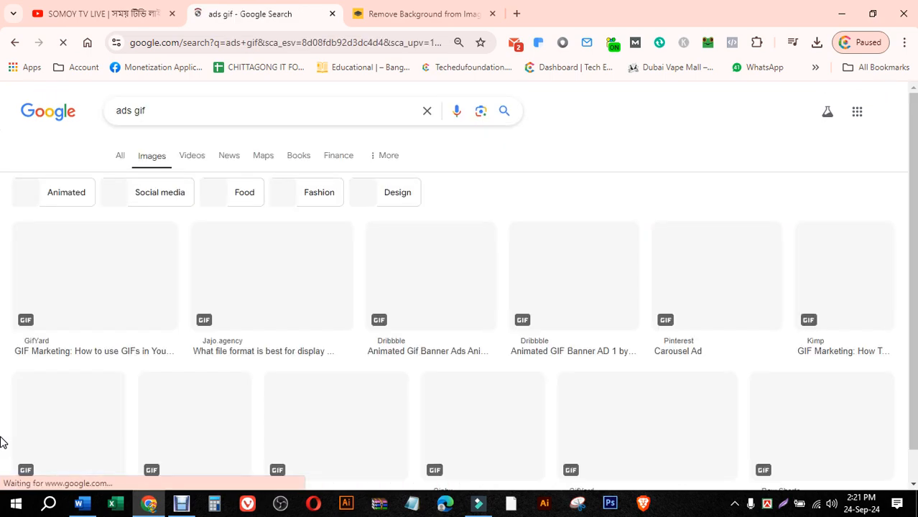
- Browse the "ads gif" image results for a suitable animated advertisement banner
{"action": "scroll", "coordinate": [682, 275], "scroll_direction": "down", "scroll_amount": 2}
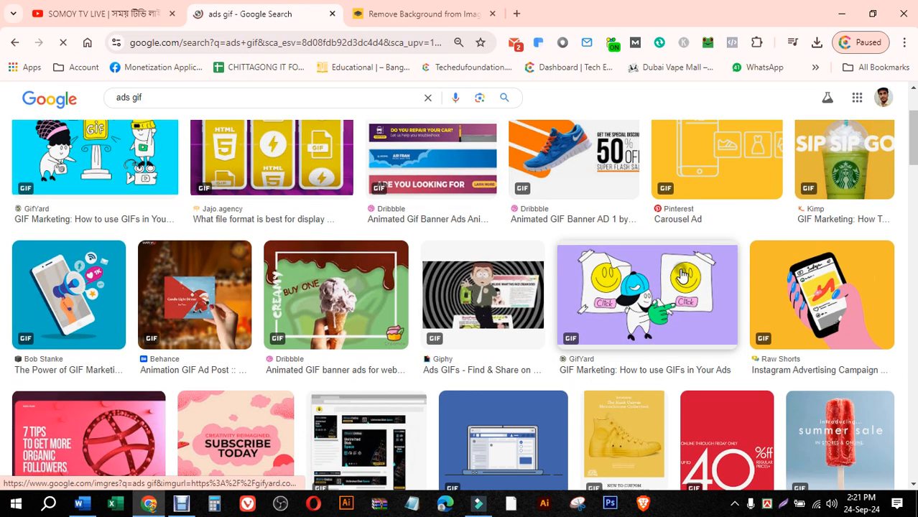
{"action": "scroll", "coordinate": [187, 288], "scroll_direction": "down", "scroll_amount": 4}
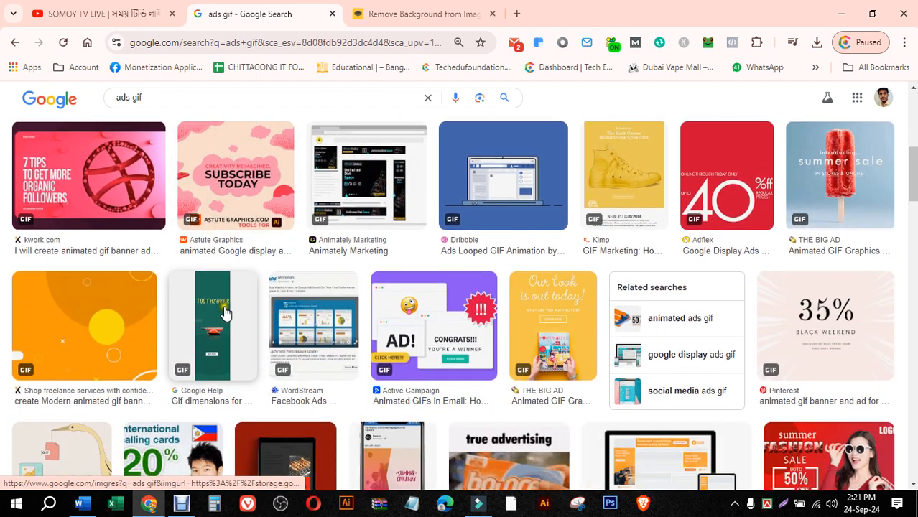
{"action": "scroll", "coordinate": [447, 312], "scroll_direction": "down", "scroll_amount": 3}
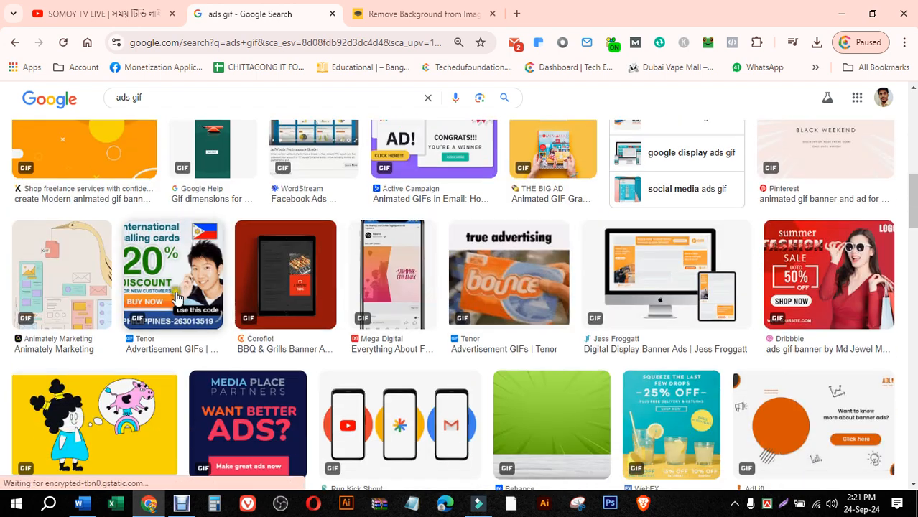
{"action": "scroll", "coordinate": [179, 272], "scroll_direction": "down", "scroll_amount": 2}
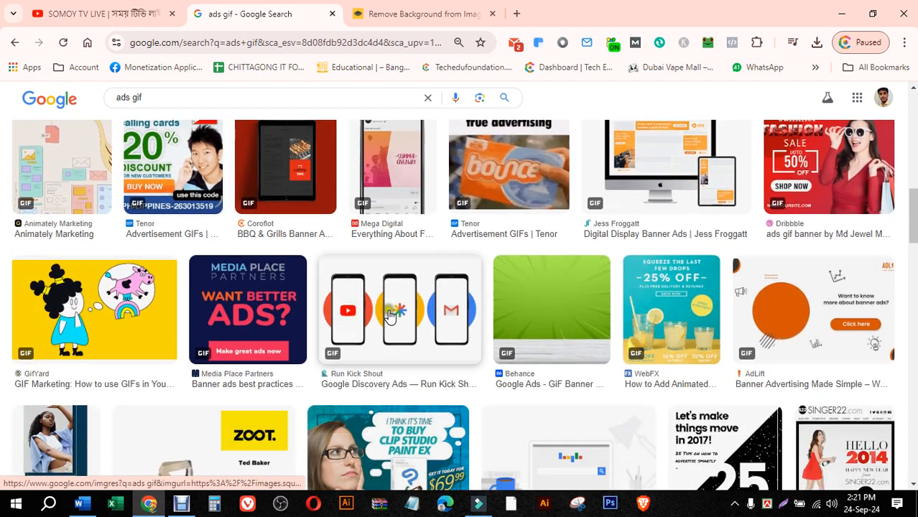
{"action": "scroll", "coordinate": [332, 318], "scroll_direction": "down", "scroll_amount": 3}
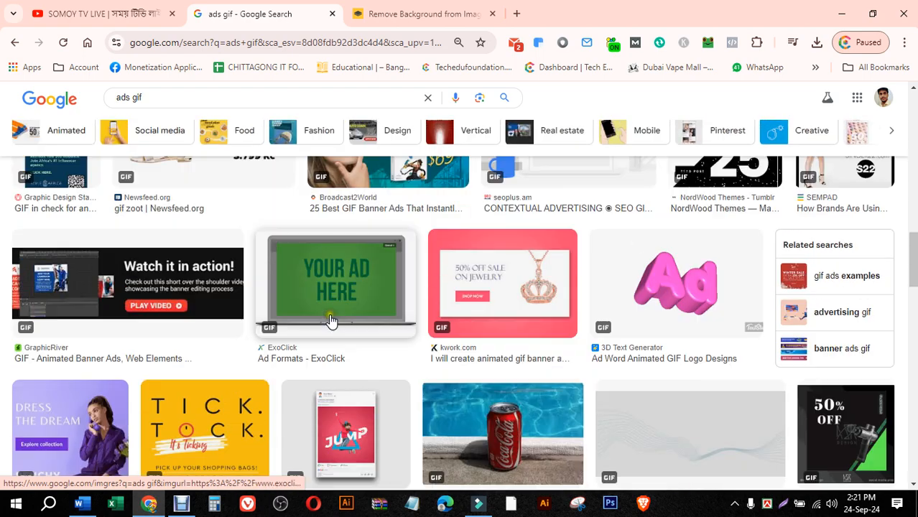
{"action": "scroll", "coordinate": [317, 314], "scroll_direction": "up", "scroll_amount": 1}
{"action": "scroll", "coordinate": [266, 297], "scroll_direction": "down", "scroll_amount": 4}
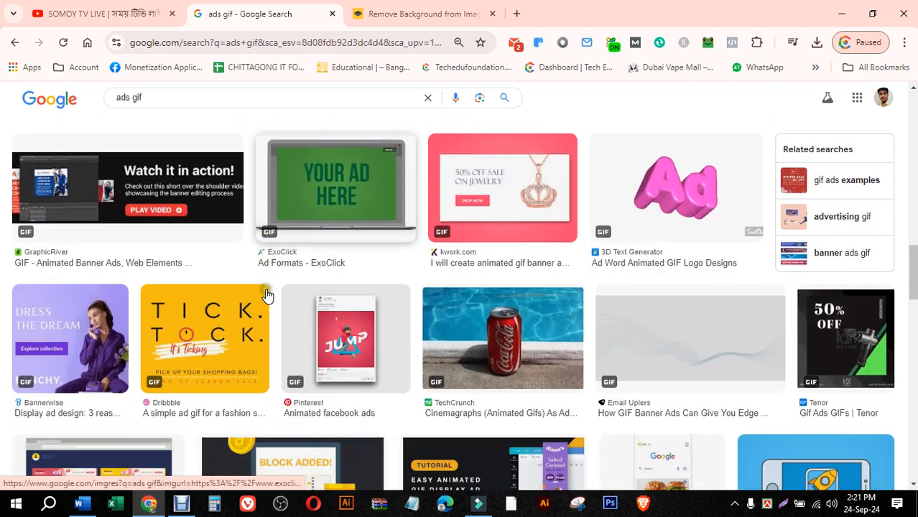
{"action": "scroll", "coordinate": [363, 319], "scroll_direction": "down", "scroll_amount": 5}
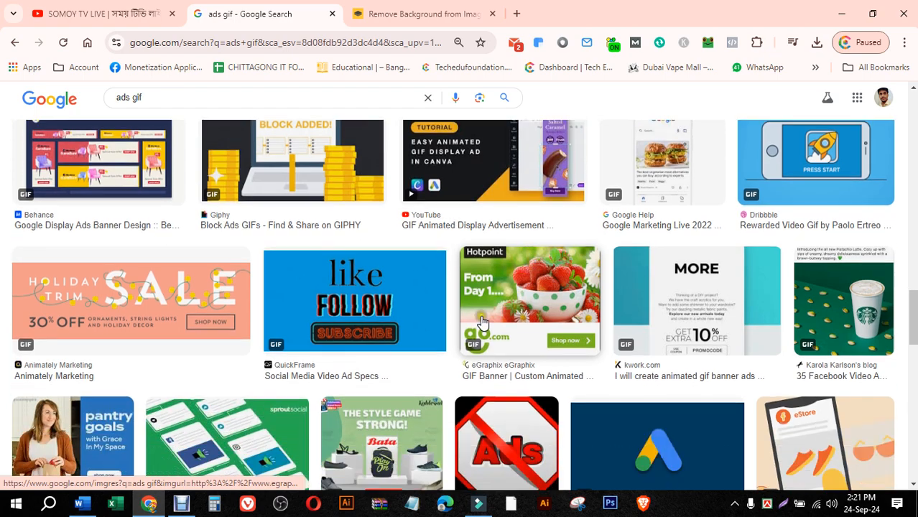
{"action": "scroll", "coordinate": [321, 316], "scroll_direction": "up", "scroll_amount": 1}
{"action": "scroll", "coordinate": [321, 317], "scroll_direction": "up", "scroll_amount": 2}
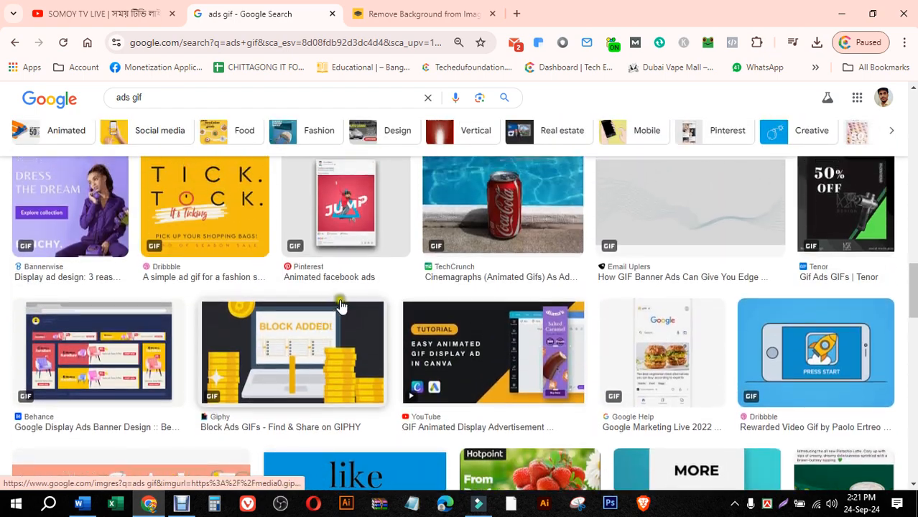
{"action": "scroll", "coordinate": [431, 302], "scroll_direction": "down", "scroll_amount": 7}
{"action": "scroll", "coordinate": [420, 304], "scroll_direction": "up", "scroll_amount": 7}
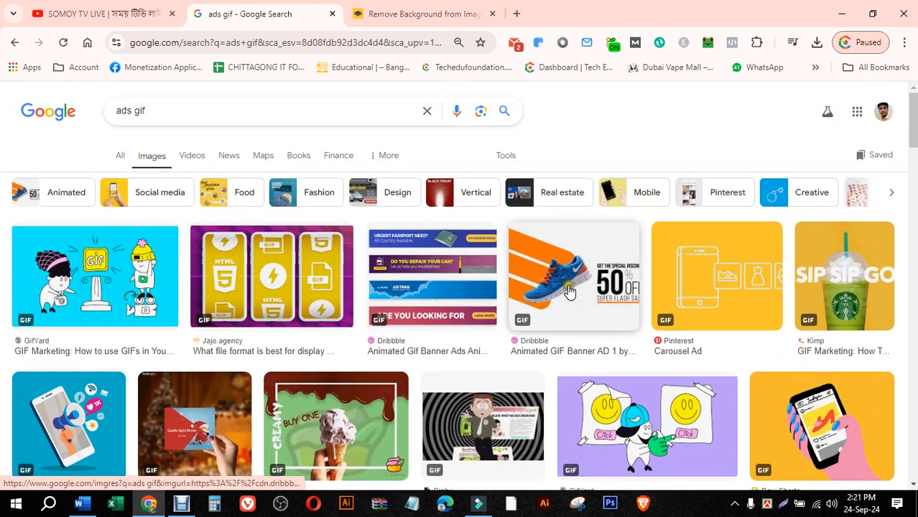
{"action": "left_click", "coordinate": [570, 291]}
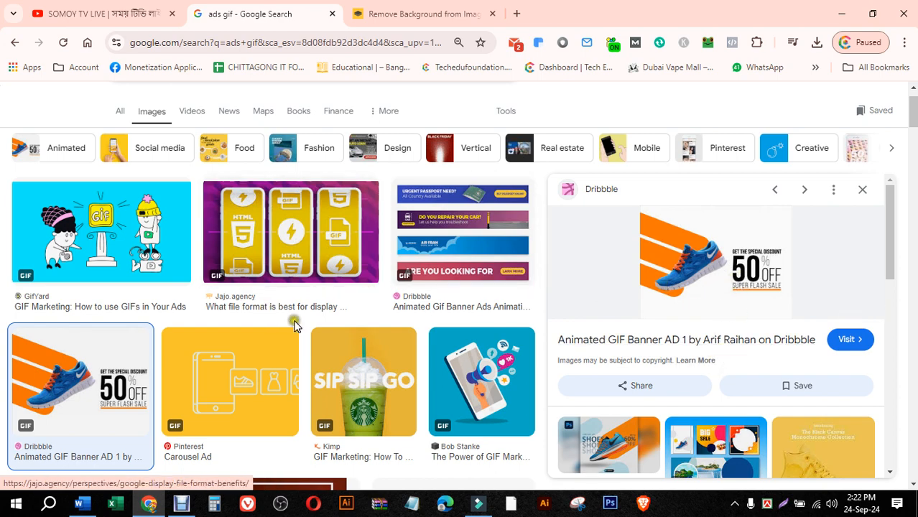
{"action": "scroll", "coordinate": [293, 322], "scroll_direction": "down", "scroll_amount": 5}
{"action": "scroll", "coordinate": [425, 376], "scroll_direction": "down", "scroll_amount": 4}
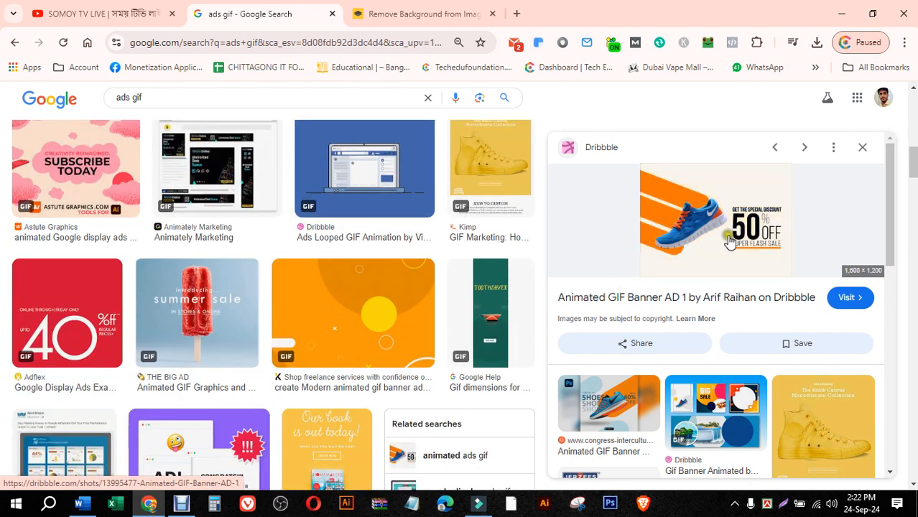
{"action": "right_click", "coordinate": [718, 202]}
{"action": "left_click", "coordinate": [553, 380]}
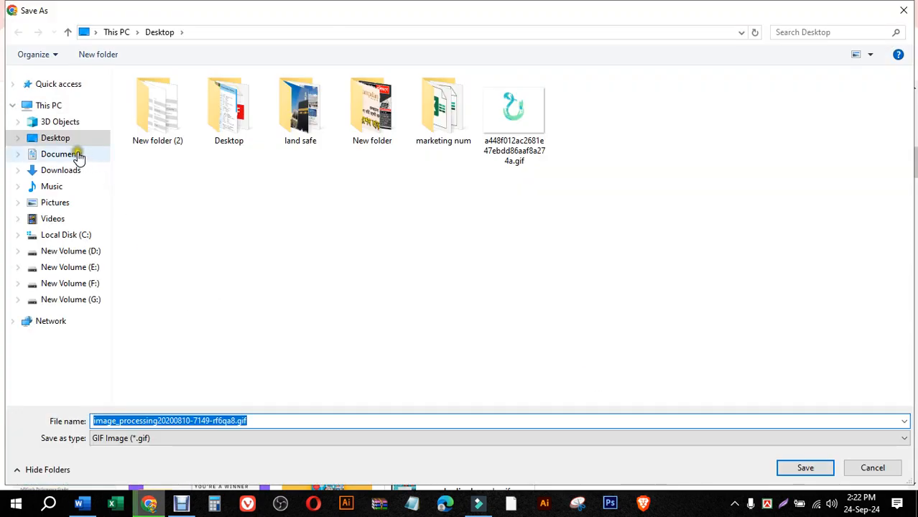
{"action": "left_click", "coordinate": [57, 138]}
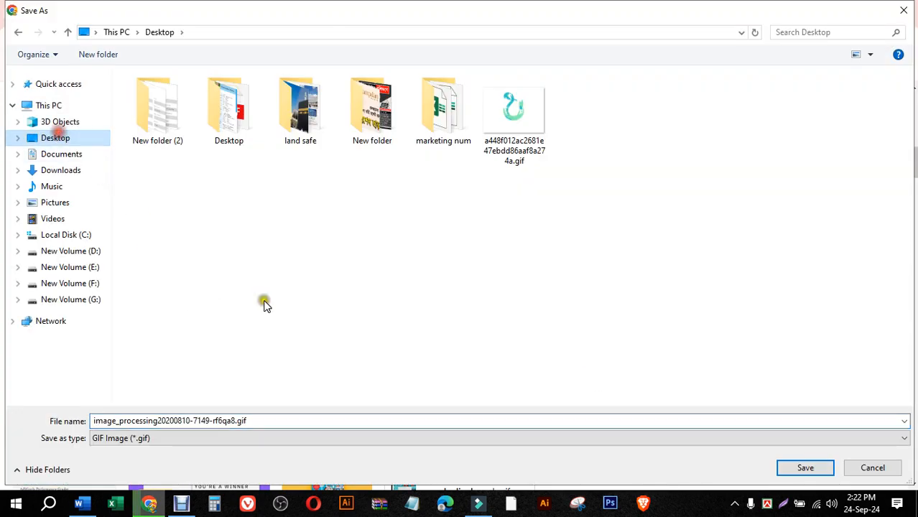
{"action": "left_click", "coordinate": [782, 467]}
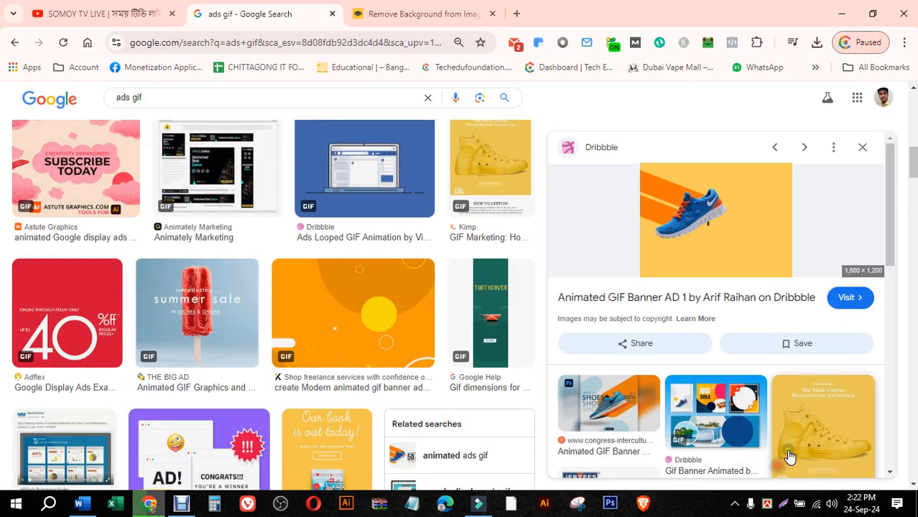
- Switch to Filmora and import the shoe advertisement GIF from the Desktop into the project media, accepting the proxy file creation
{"action": "left_click", "coordinate": [839, 17]}
{"action": "left_click", "coordinate": [387, 255]}
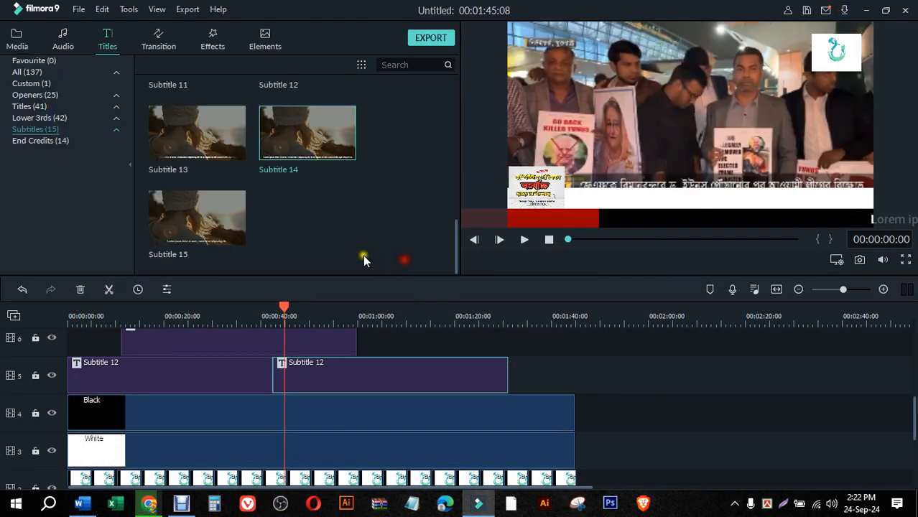
{"action": "left_click", "coordinate": [21, 41]}
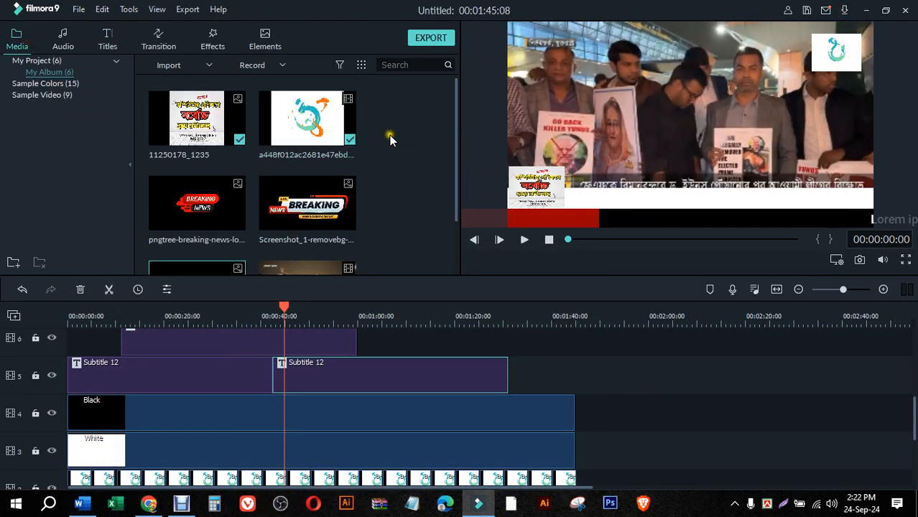
{"action": "right_click", "coordinate": [401, 217]}
{"action": "left_click", "coordinate": [411, 220]}
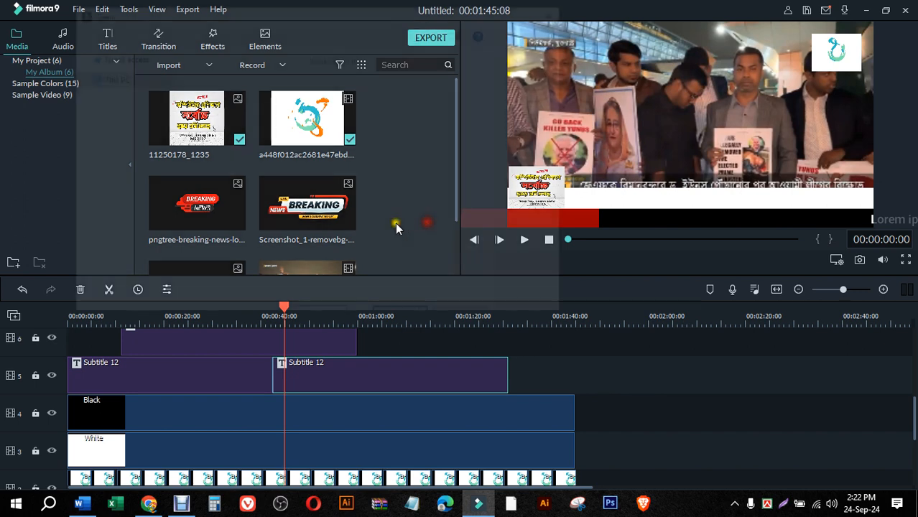
{"action": "left_click", "coordinate": [117, 111]}
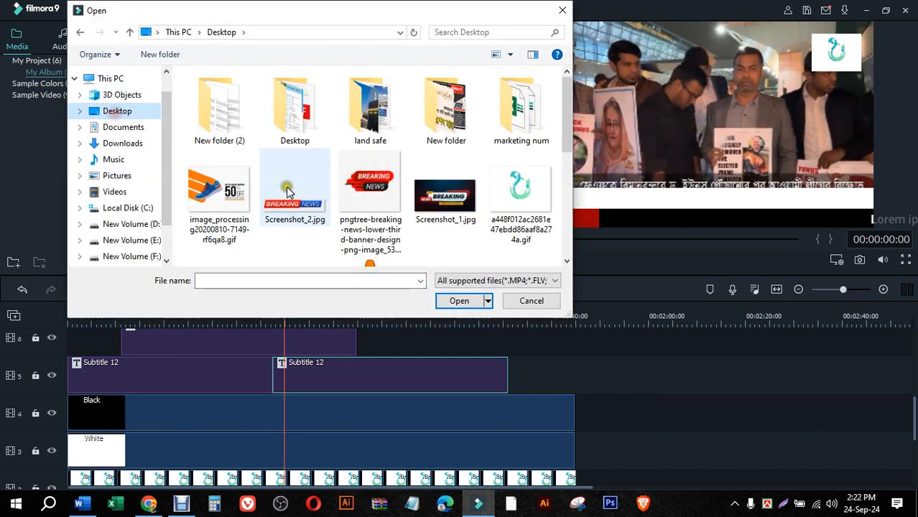
{"action": "left_click", "coordinate": [219, 192]}
{"action": "left_click", "coordinate": [461, 302]}
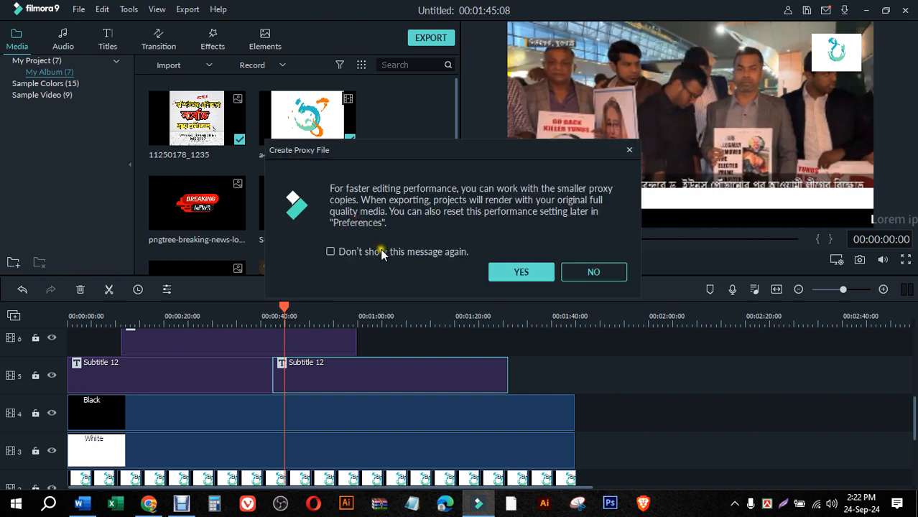
{"action": "left_click", "coordinate": [523, 275]}
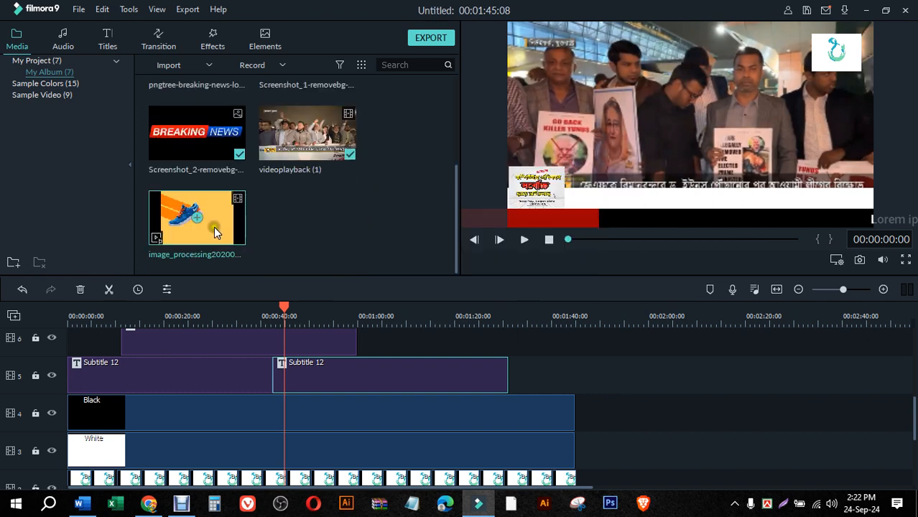
- Place the shoe advertisement GIF at the very start of the timeline on a new track 12 above all others
{"action": "left_click_drag", "start_coordinate": [214, 227], "coordinate": [217, 372]}
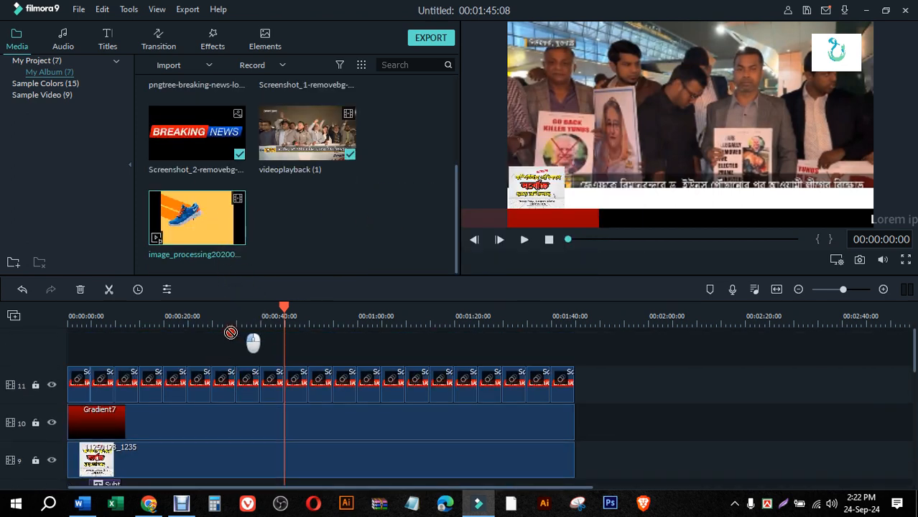
{"action": "left_click_drag", "start_coordinate": [230, 332], "coordinate": [75, 341]}
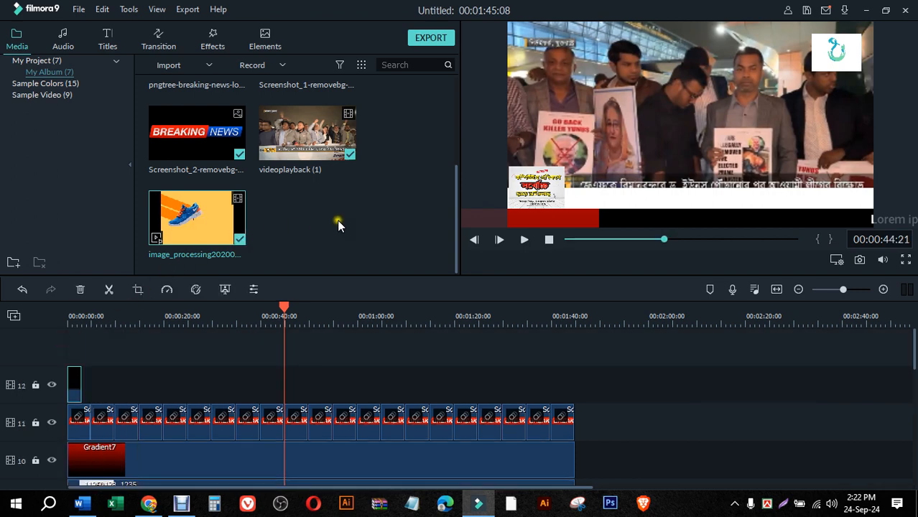
- Shrink the shoe advertisement to a small banner and position it in the upper-left corner of the video frame
{"action": "left_click", "coordinate": [74, 322]}
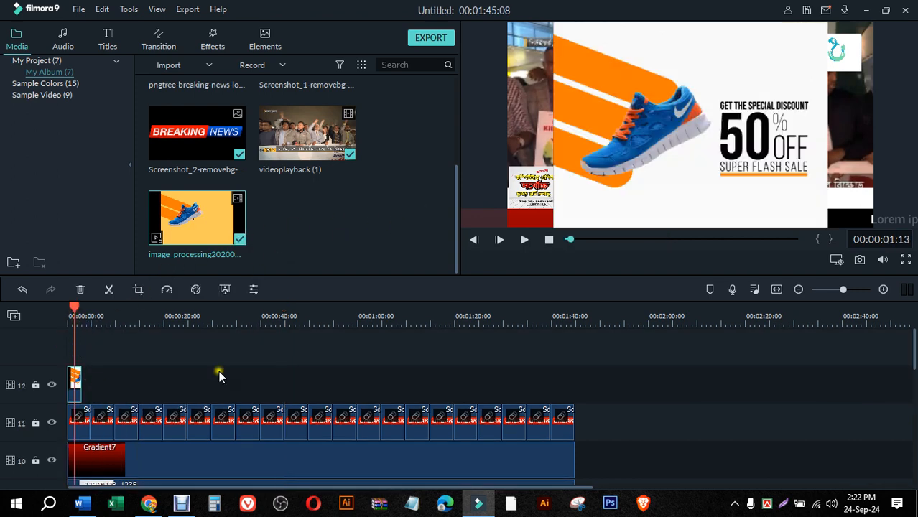
{"action": "double_click", "coordinate": [674, 109]}
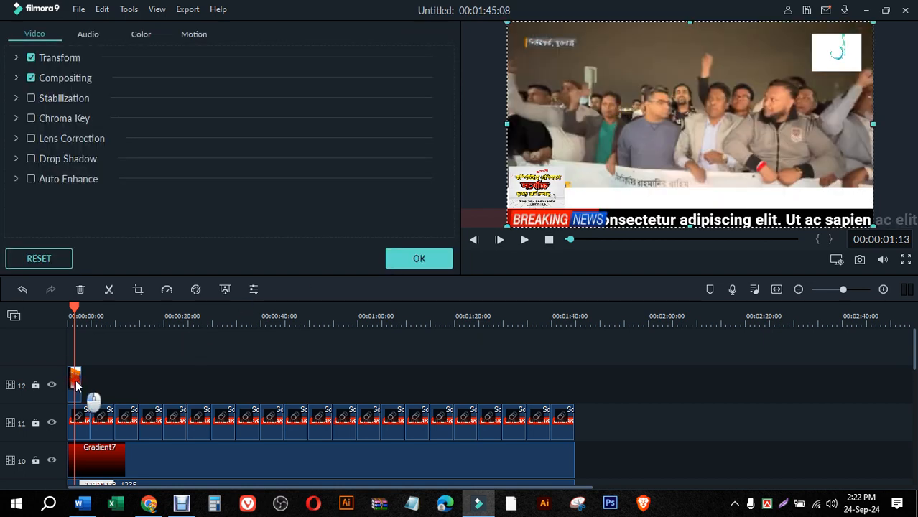
{"action": "left_click", "coordinate": [400, 260]}
{"action": "left_click", "coordinate": [395, 381]}
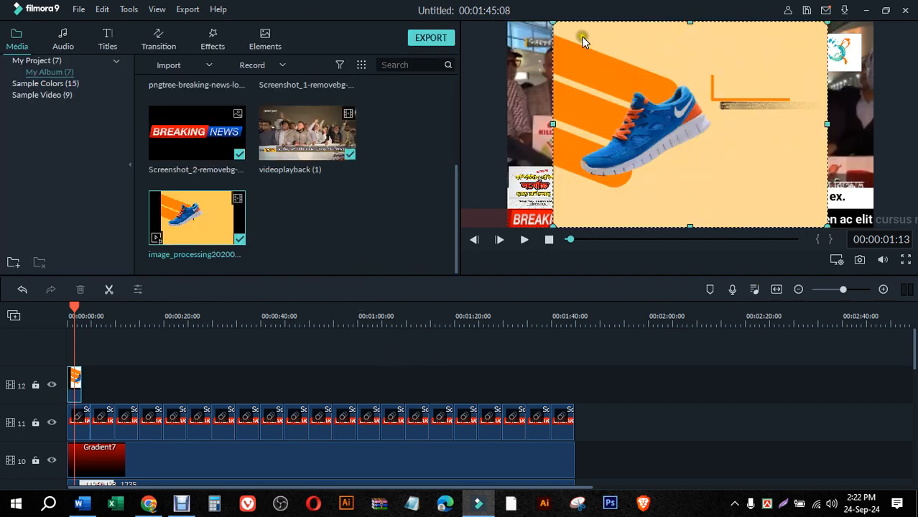
{"action": "mouse_move", "coordinate": [556, 26]}
{"action": "left_mouse_down"}
{"action": "mouse_move", "coordinate": [655, 95]}
{"action": "mouse_move", "coordinate": [769, 195]}
{"action": "mouse_move", "coordinate": [538, 57]}
{"action": "mouse_move", "coordinate": [564, 41]}
{"action": "mouse_move", "coordinate": [551, 43]}
{"action": "left_mouse_up"}
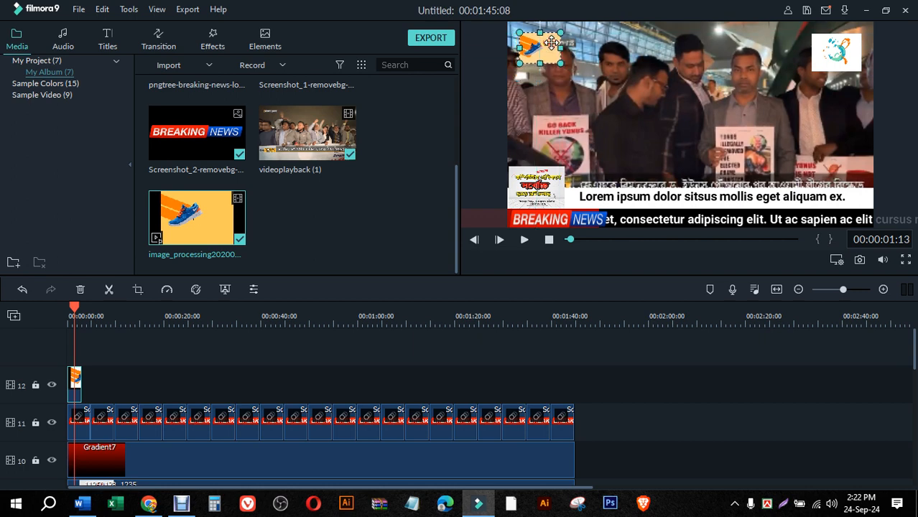
- Play the timeline from the start to check how long the advertisement shows, and stop after about 4 seconds
{"action": "left_click_drag", "start_coordinate": [76, 313], "coordinate": [69, 313]}
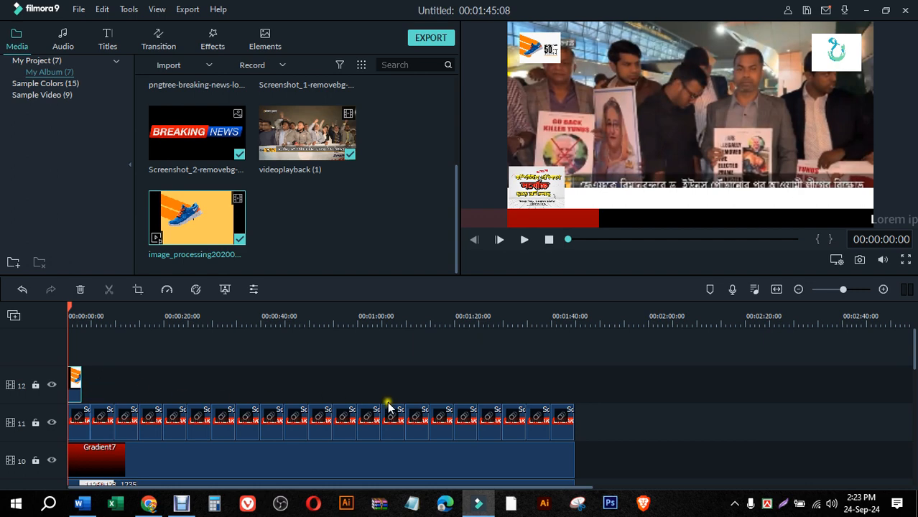
{"action": "left_click", "coordinate": [522, 239]}
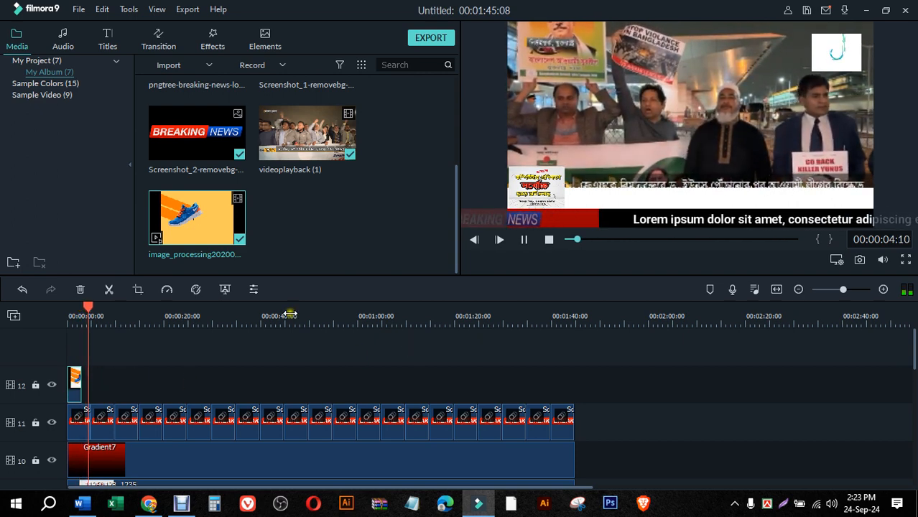
{"action": "left_click", "coordinate": [548, 241]}
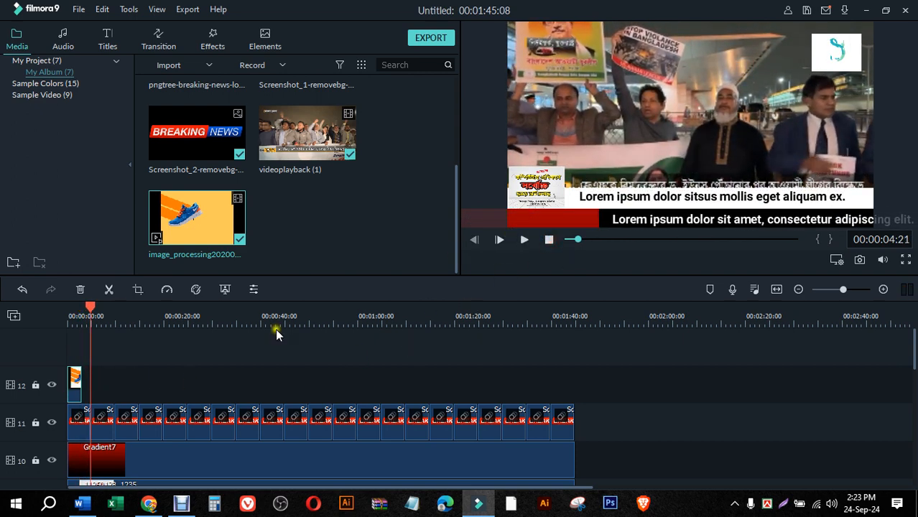
- Slow the advertisement clip on track 12 to speed 0.484 with Ripple Edit on, and play the timeline from the start to check it
{"action": "mouse_move", "coordinate": [79, 391]}
{"action": "left_mouse_down"}
{"action": "mouse_move", "coordinate": [106, 397]}
{"action": "mouse_move", "coordinate": [72, 391]}
{"action": "left_mouse_up"}
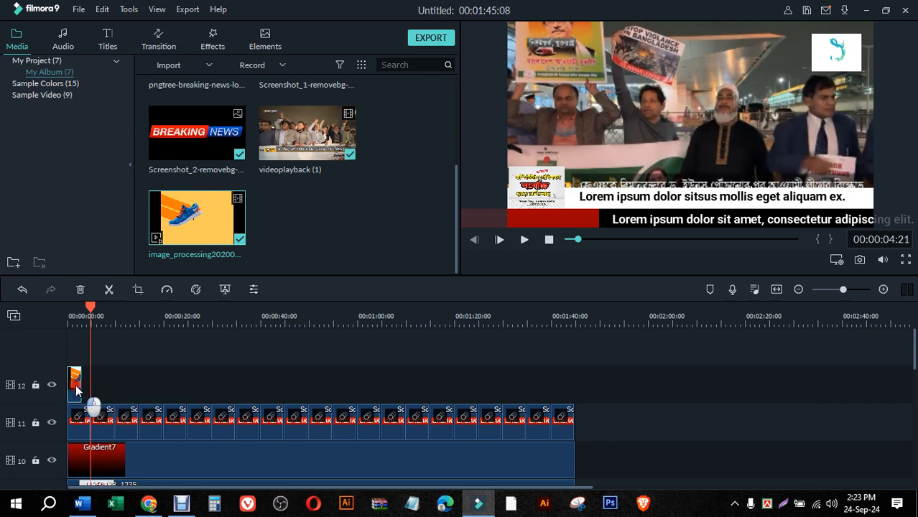
{"action": "double_click", "coordinate": [77, 388]}
{"action": "right_click", "coordinate": [77, 388]}
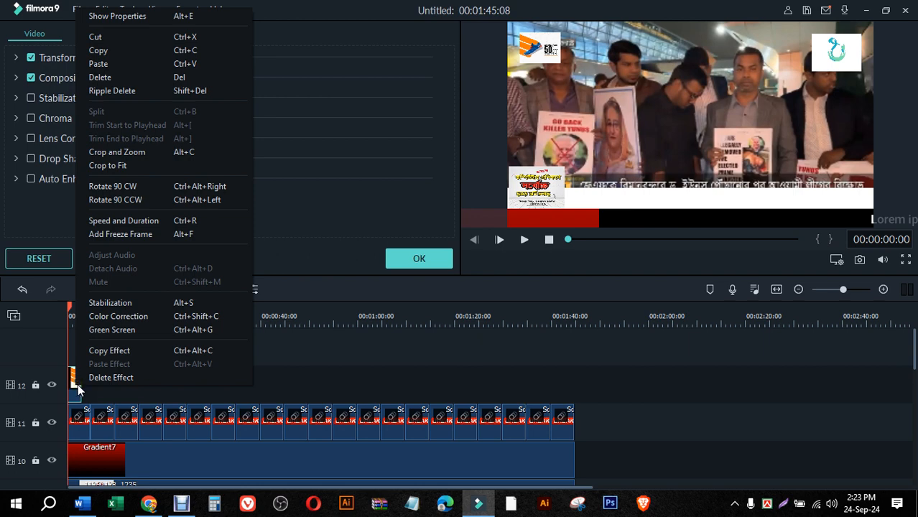
{"action": "left_click", "coordinate": [151, 229]}
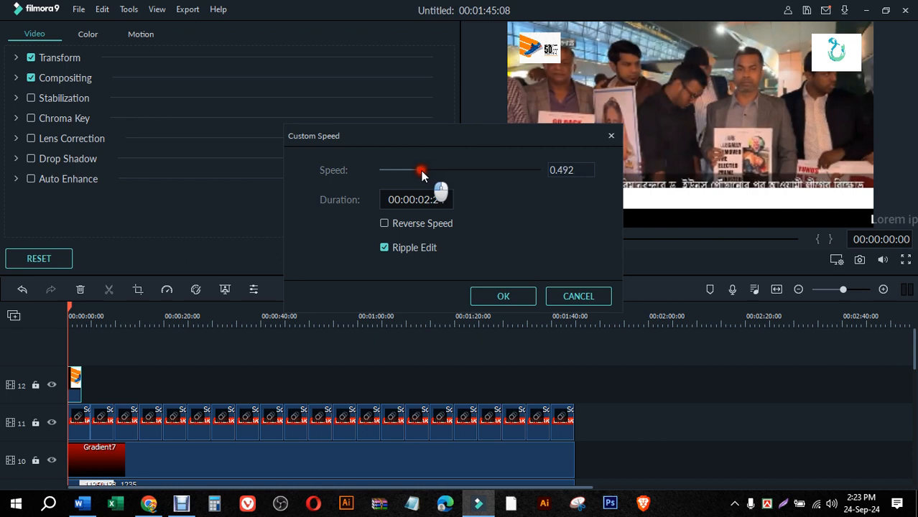
{"action": "left_click", "coordinate": [503, 299]}
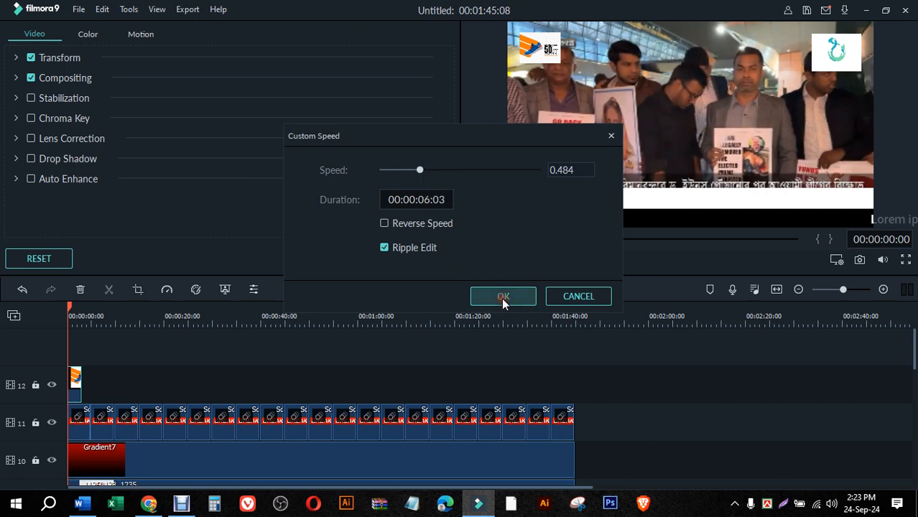
{"action": "left_click", "coordinate": [429, 260]}
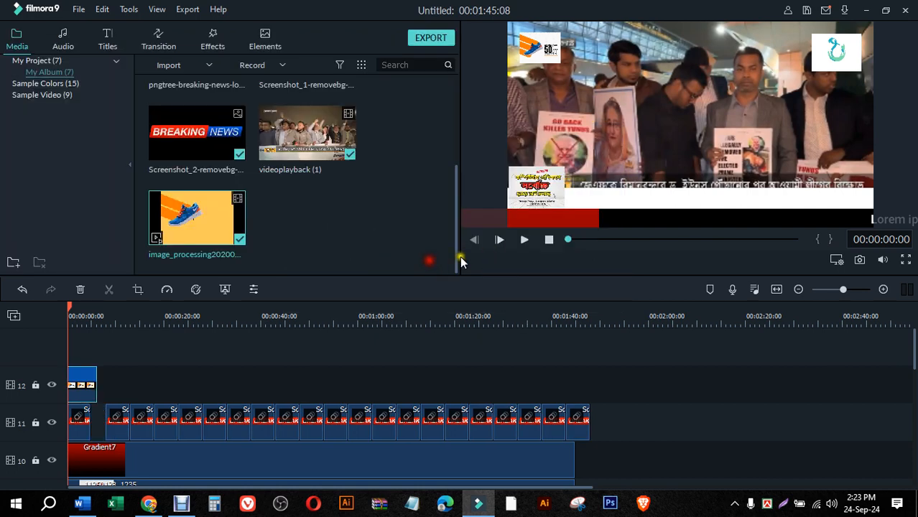
{"action": "left_click", "coordinate": [522, 240]}
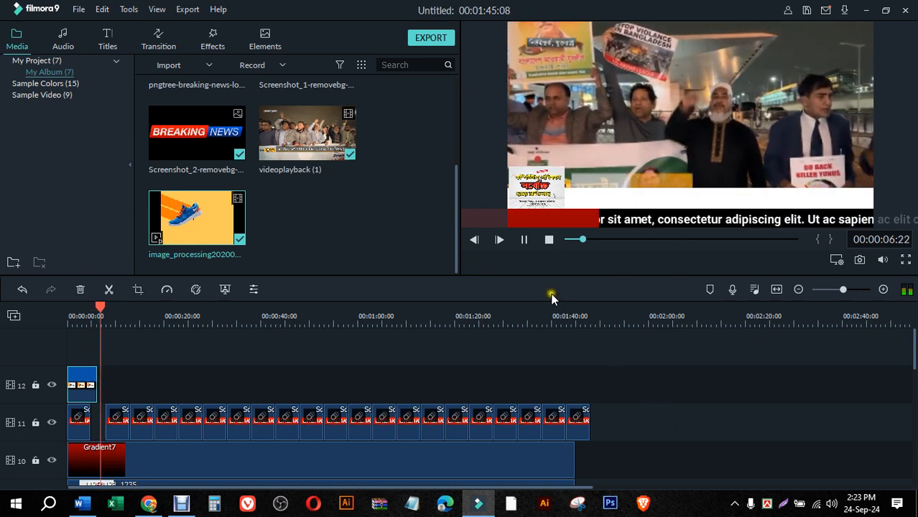
- Pause the timeline, switch to Chrome and play the Somoy TV live stream to examine its on-screen layout, and return to Filmora
{"action": "left_click", "coordinate": [523, 240]}
{"action": "left_click", "coordinate": [611, 386]}
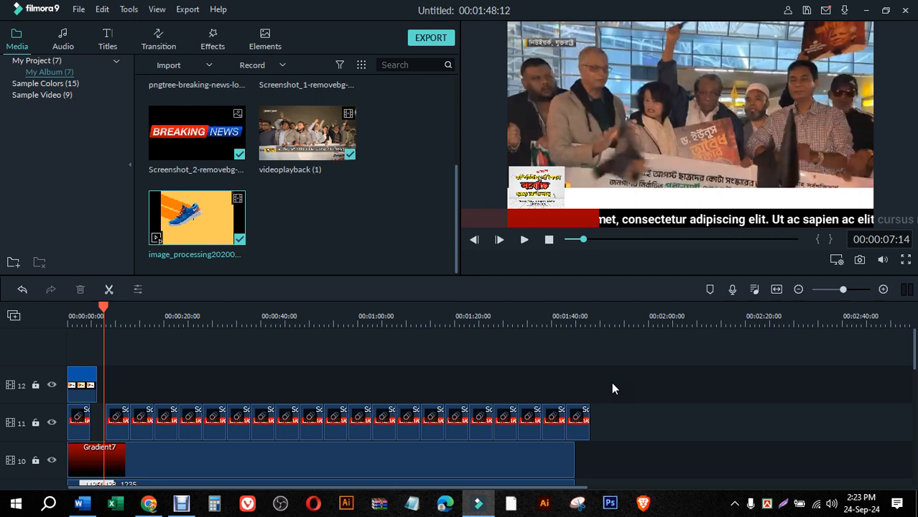
{"action": "left_click", "coordinate": [149, 504]}
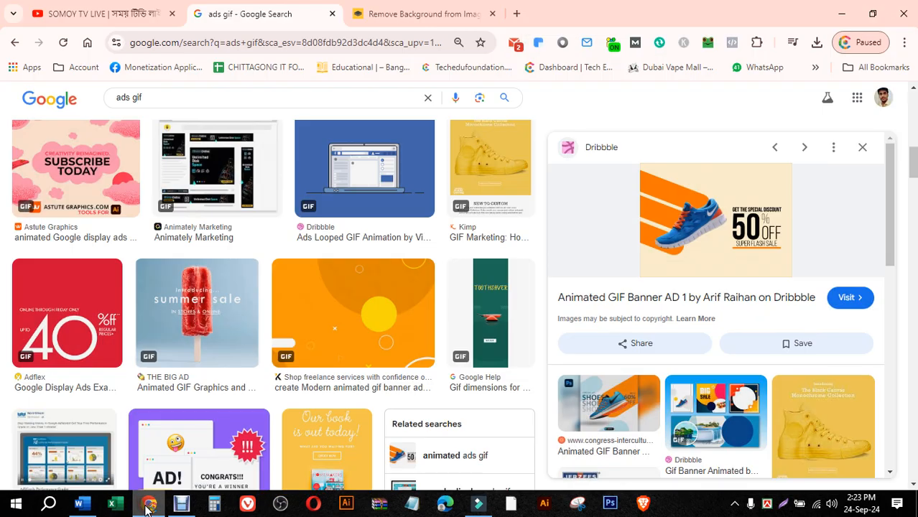
{"action": "left_click", "coordinate": [180, 7]}
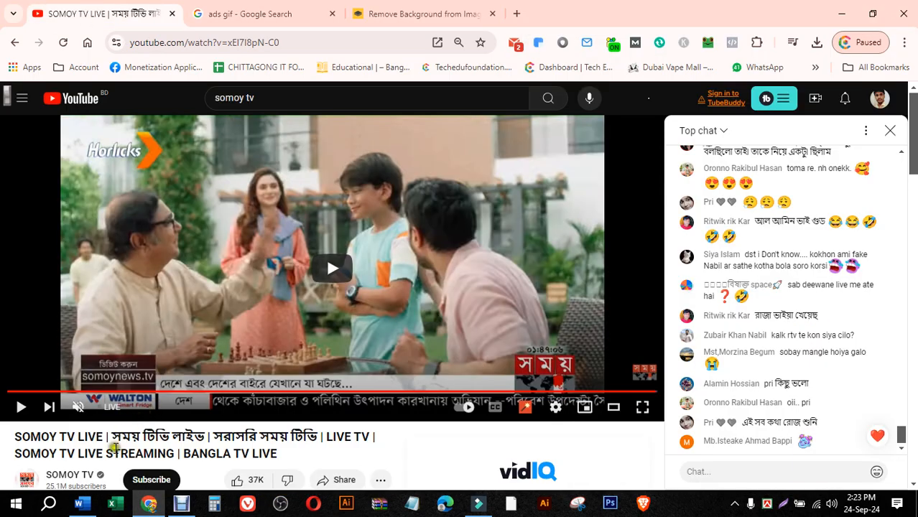
{"action": "left_click", "coordinate": [20, 408]}
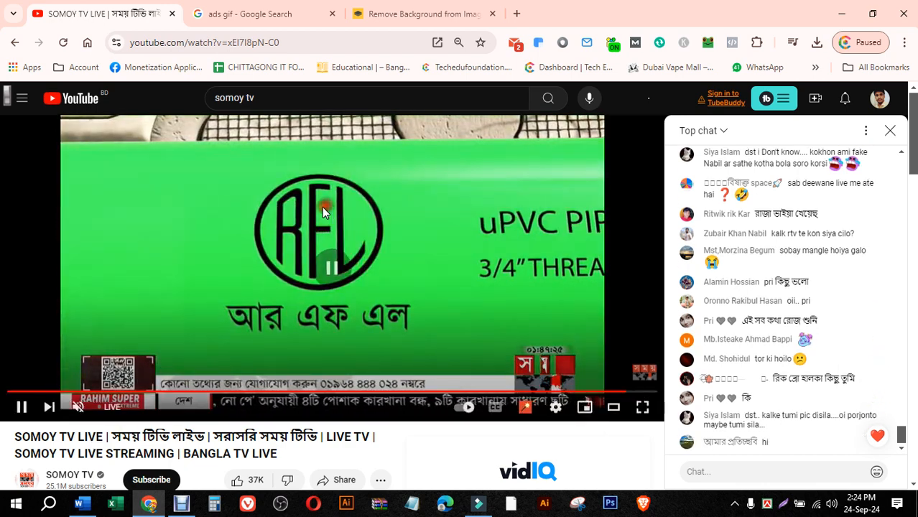
{"action": "left_click", "coordinate": [322, 207]}
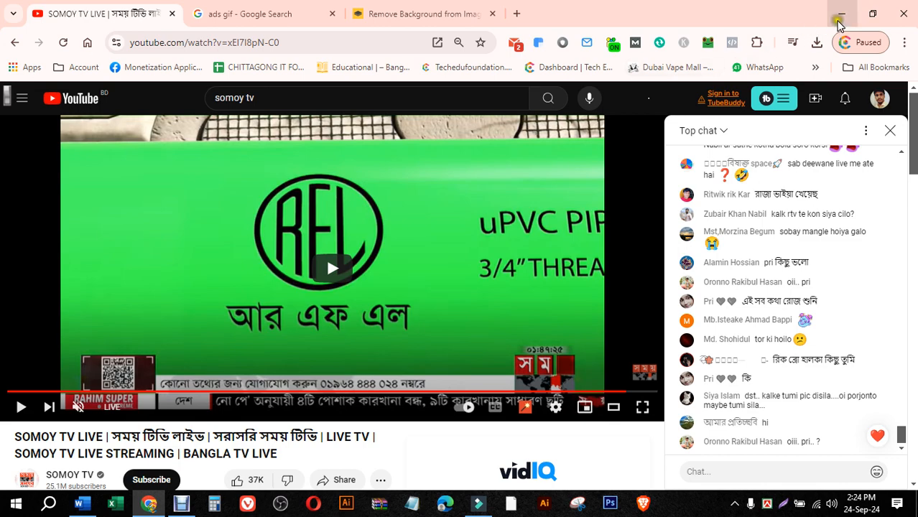
{"action": "left_click", "coordinate": [841, 13]}
- Close the gap after the first Breaking News clip on track 11 so the following clips sit directly against it
{"action": "scroll", "coordinate": [116, 426], "scroll_direction": "down", "scroll_amount": 2}
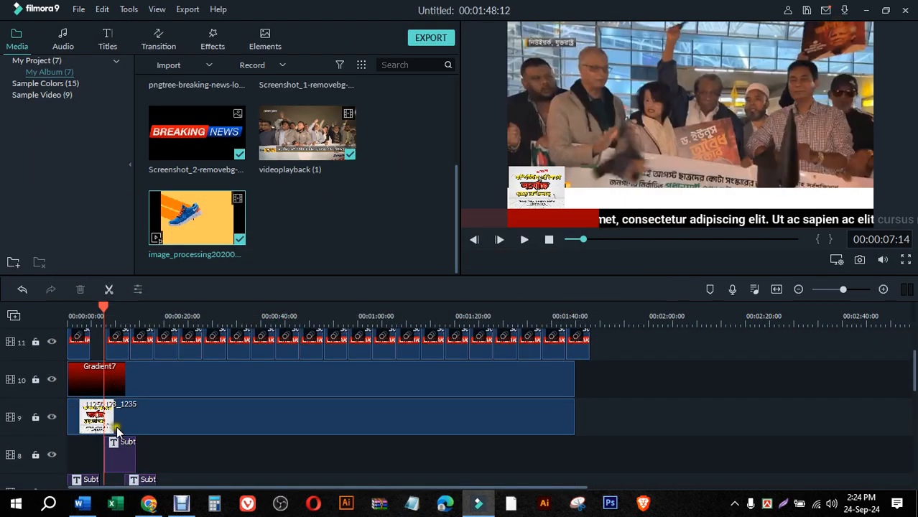
{"action": "scroll", "coordinate": [116, 425], "scroll_direction": "up", "scroll_amount": 2}
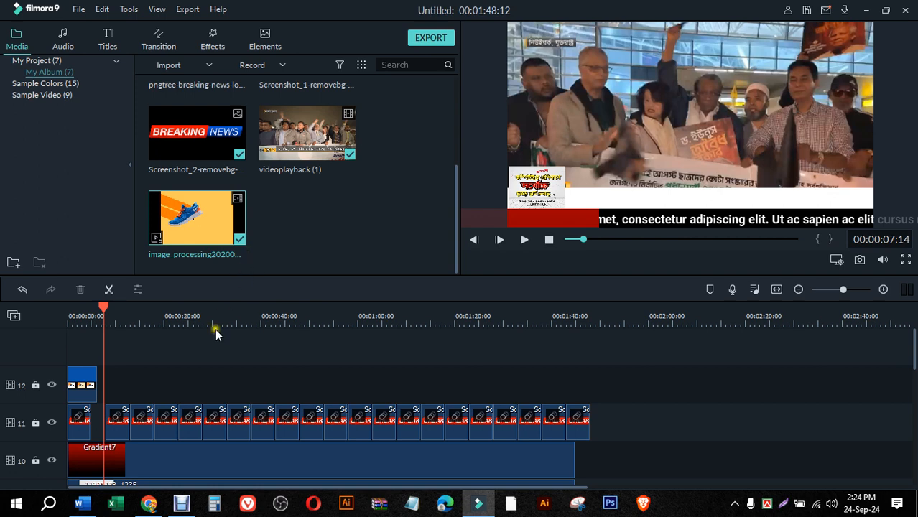
{"action": "scroll", "coordinate": [196, 358], "scroll_direction": "down", "scroll_amount": 4}
{"action": "scroll", "coordinate": [184, 384], "scroll_direction": "up", "scroll_amount": 1}
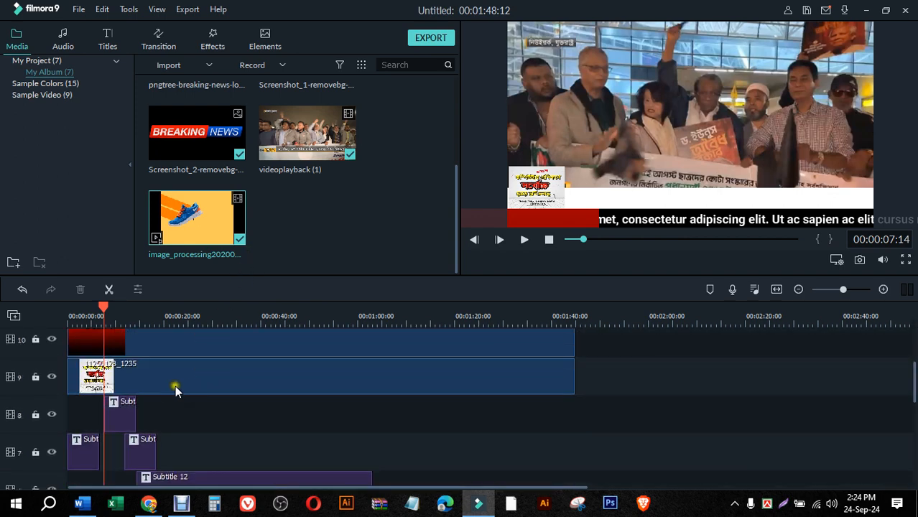
{"action": "scroll", "coordinate": [158, 390], "scroll_direction": "down", "scroll_amount": 5}
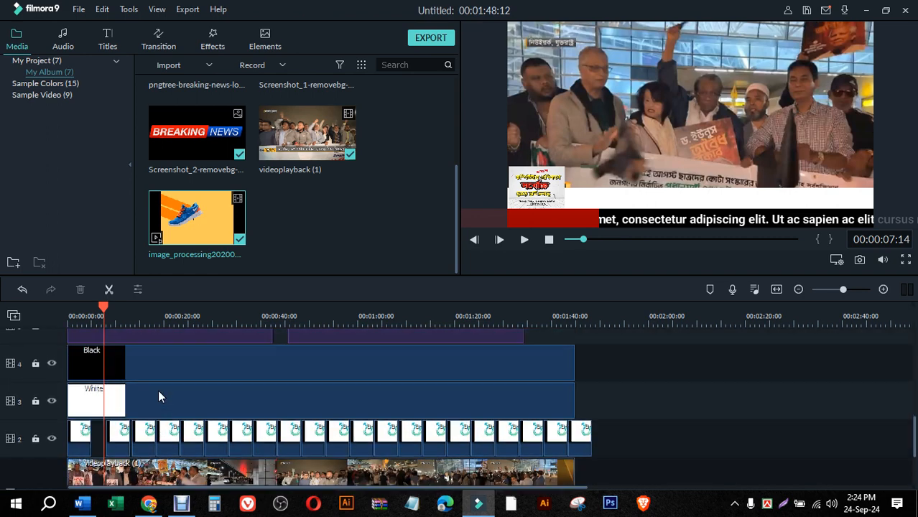
{"action": "scroll", "coordinate": [158, 390], "scroll_direction": "up", "scroll_amount": 8}
{"action": "left_click", "coordinate": [98, 385]}
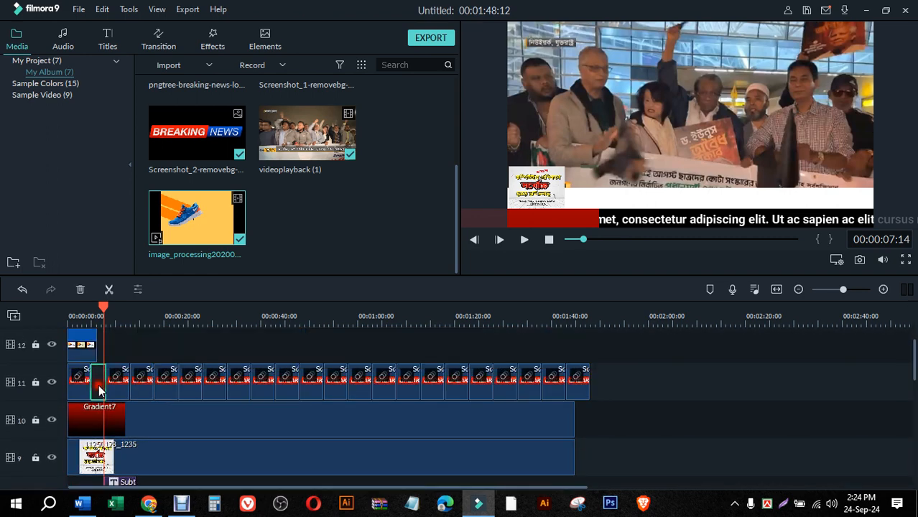
{"action": "right_click", "coordinate": [98, 385]}
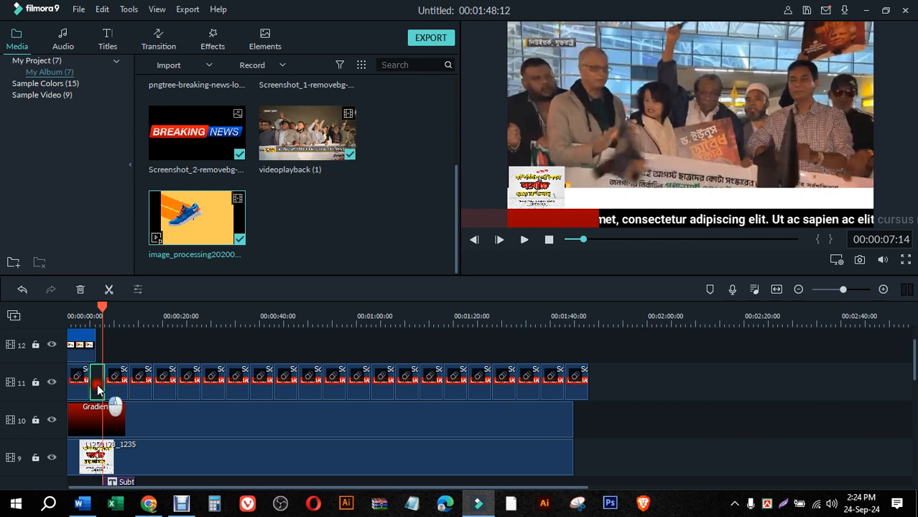
{"action": "left_click_drag", "start_coordinate": [604, 384], "coordinate": [99, 390]}
{"action": "left_click", "coordinate": [147, 350]}
- Apply the To the Left 2 motion to the second Breaking News clip on track 11, after checking the first clip's motion
{"action": "double_click", "coordinate": [78, 384]}
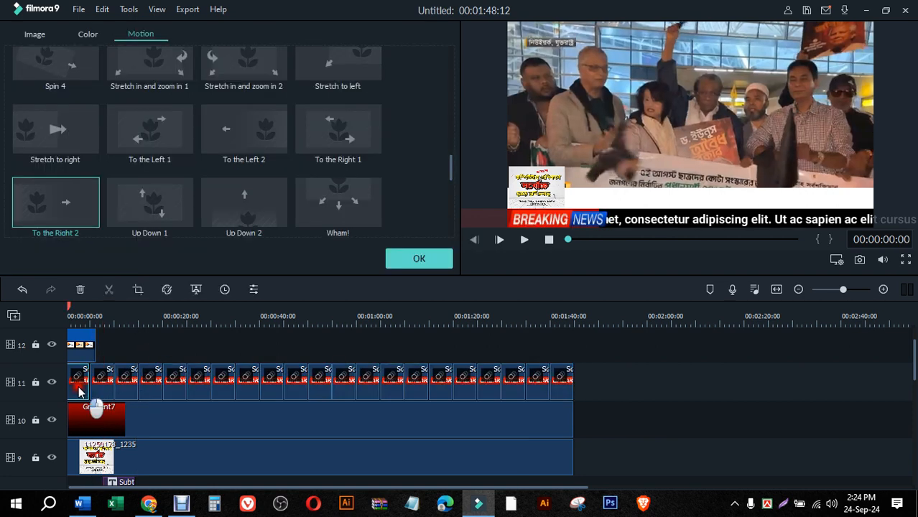
{"action": "left_click", "coordinate": [420, 259]}
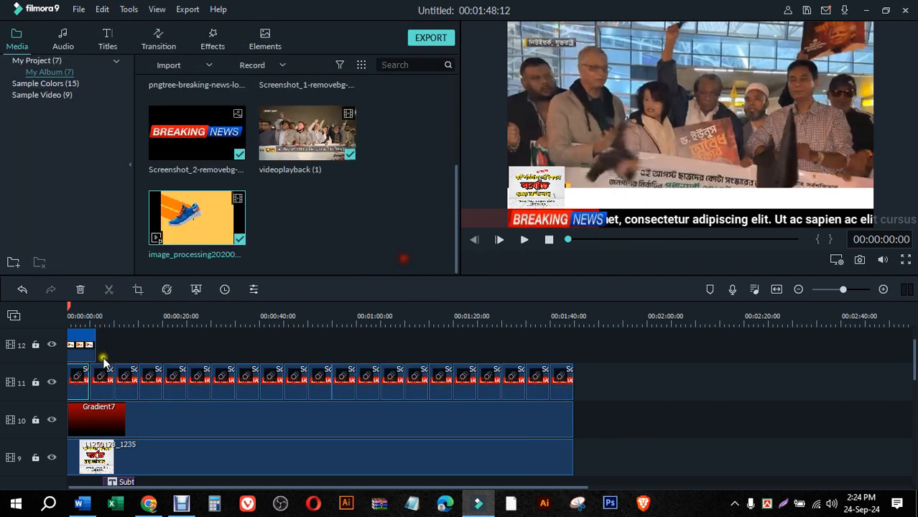
{"action": "double_click", "coordinate": [72, 386]}
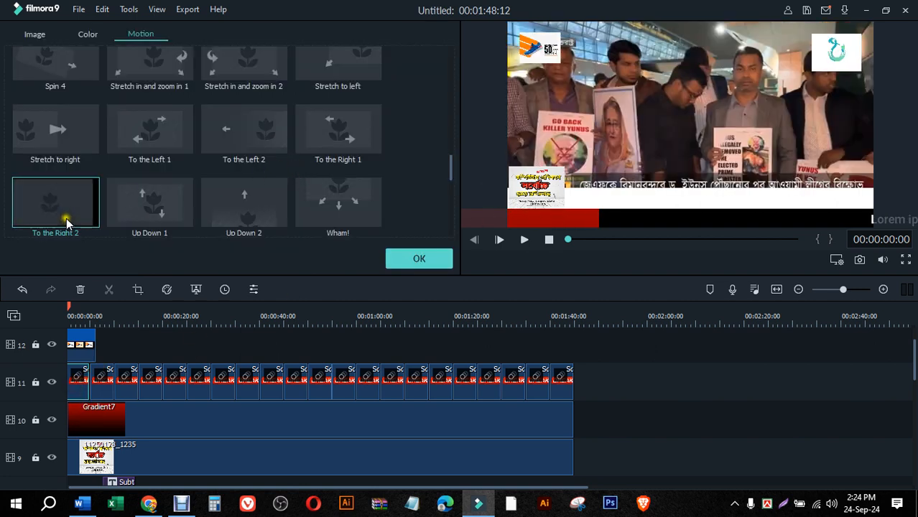
{"action": "left_click", "coordinate": [105, 394]}
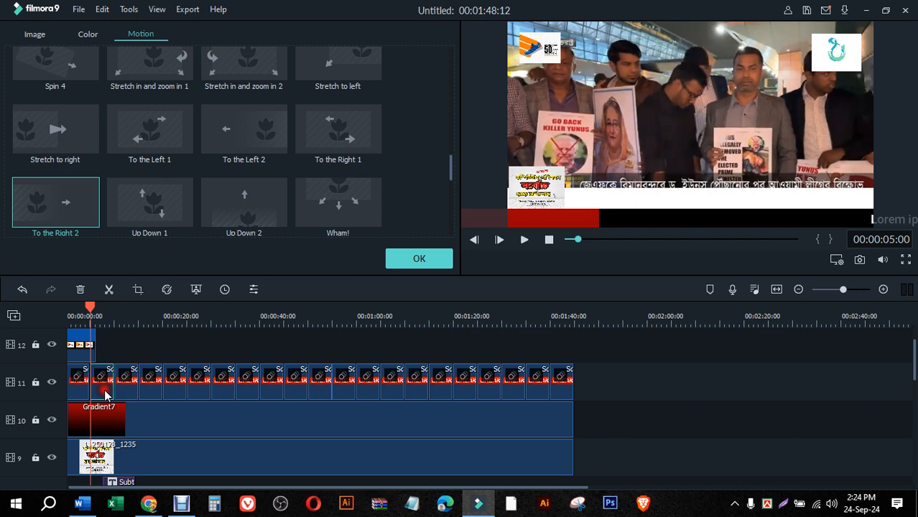
{"action": "left_click", "coordinate": [232, 137]}
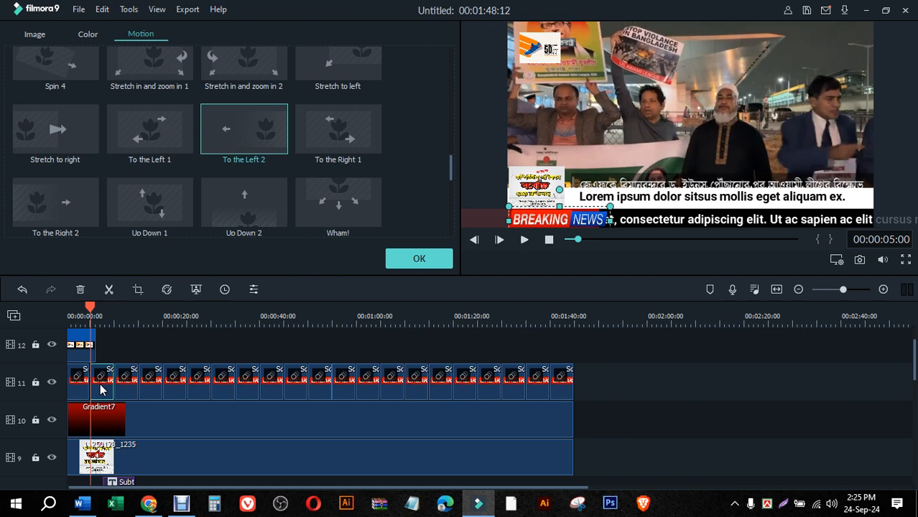
{"action": "left_click", "coordinate": [436, 262]}
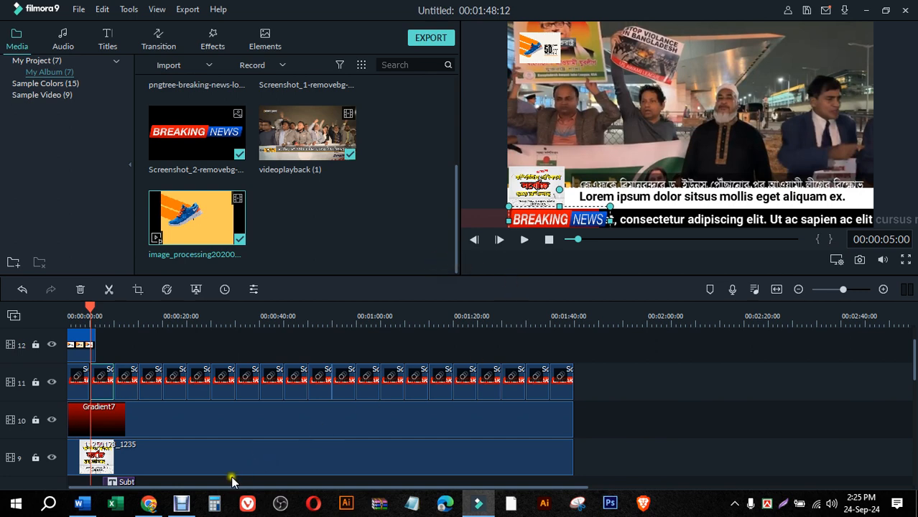
{"action": "left_click", "coordinate": [181, 503]}
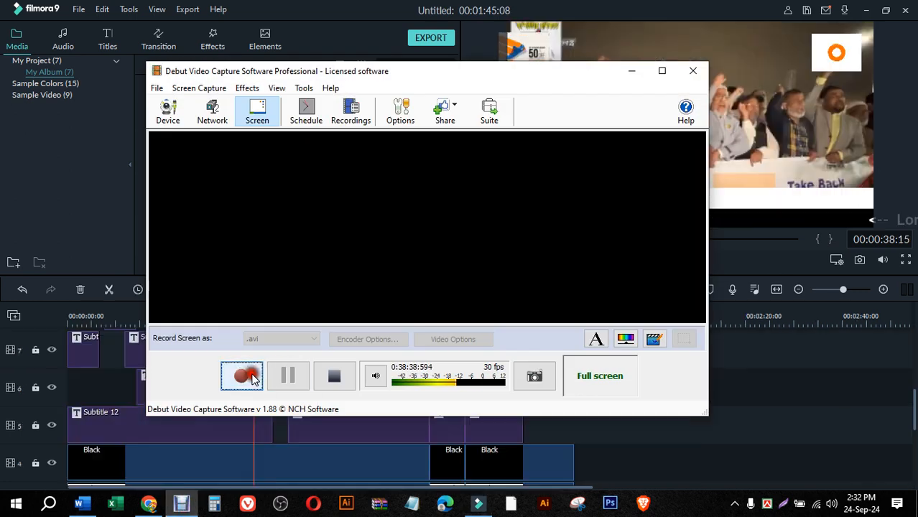
{"action": "left_click", "coordinate": [252, 379]}
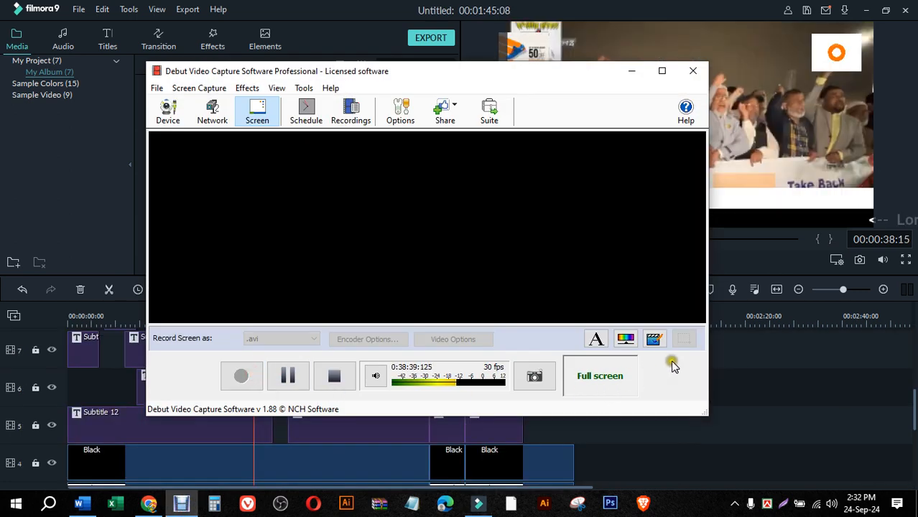
{"action": "scroll", "coordinate": [440, 207], "scroll_direction": "up", "scroll_amount": 3}
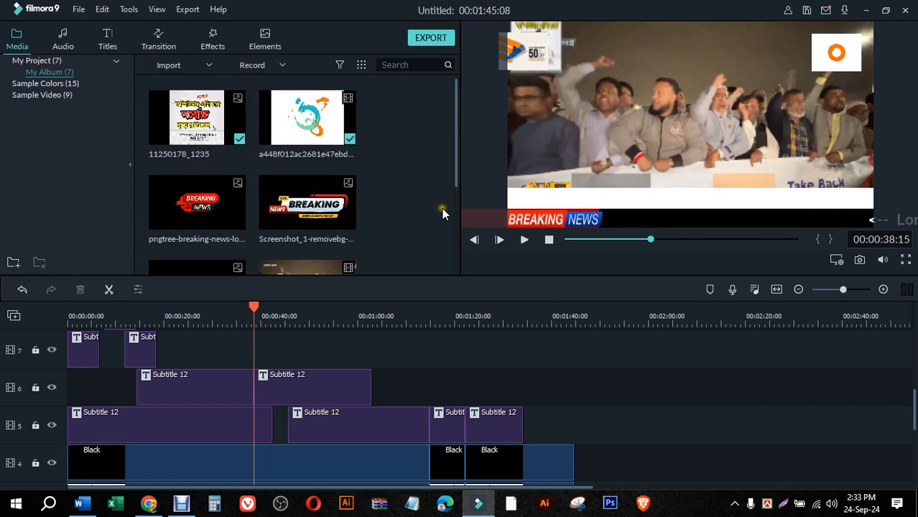
{"action": "scroll", "coordinate": [412, 195], "scroll_direction": "down", "scroll_amount": 3}
{"action": "scroll", "coordinate": [343, 209], "scroll_direction": "up", "scroll_amount": 3}
{"action": "scroll", "coordinate": [343, 209], "scroll_direction": "down", "scroll_amount": 3}
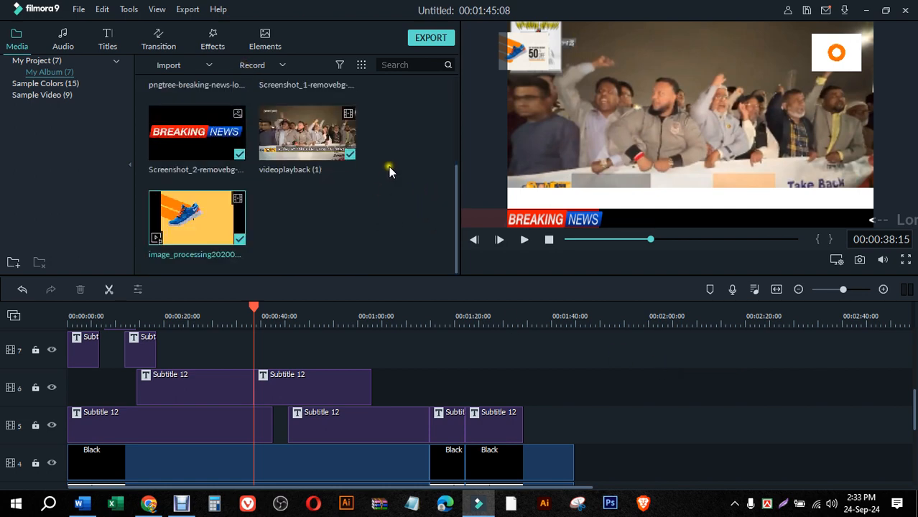
{"action": "scroll", "coordinate": [369, 228], "scroll_direction": "up", "scroll_amount": 3}
{"action": "scroll", "coordinate": [379, 188], "scroll_direction": "down", "scroll_amount": 3}
{"action": "scroll", "coordinate": [387, 249], "scroll_direction": "up", "scroll_amount": 3}
{"action": "scroll", "coordinate": [392, 234], "scroll_direction": "down", "scroll_amount": 3}
- Return the playhead to the very start of the timeline and bring the uppermost tracks into view
{"action": "left_click_drag", "start_coordinate": [251, 303], "coordinate": [28, 311]}
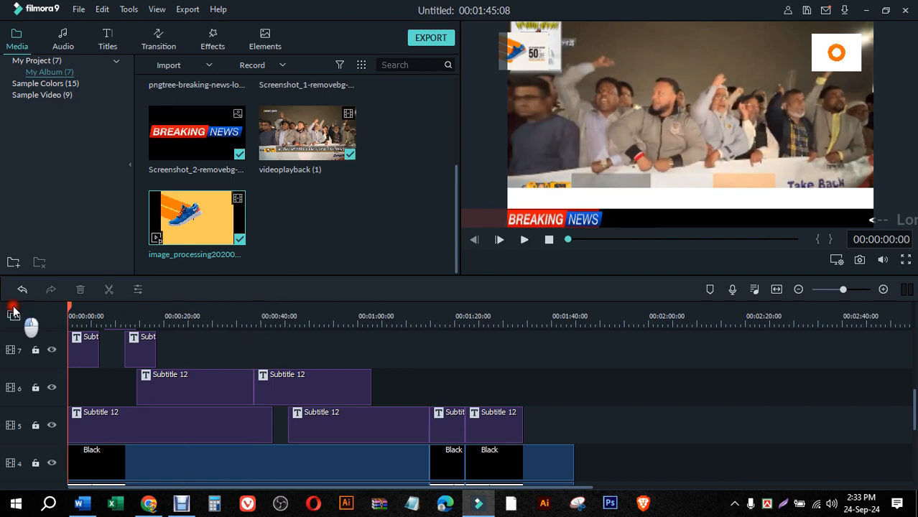
{"action": "left_click", "coordinate": [181, 503]}
{"action": "left_click", "coordinate": [245, 378]}
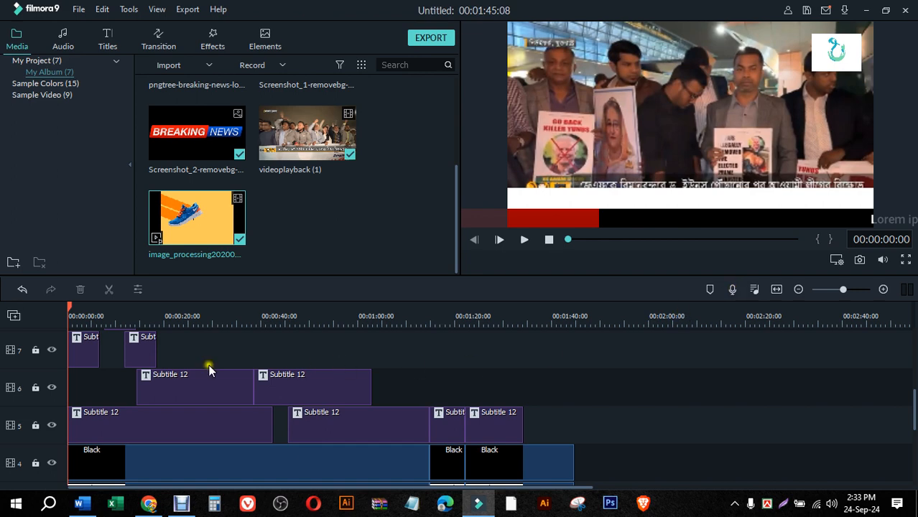
{"action": "scroll", "coordinate": [123, 388], "scroll_direction": "up", "scroll_amount": 3}
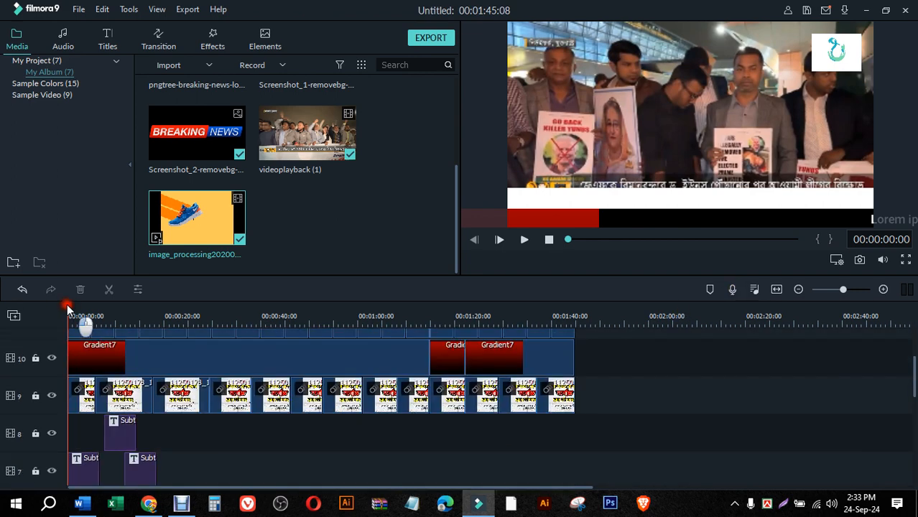
{"action": "scroll", "coordinate": [489, 310], "scroll_direction": "up", "scroll_amount": 2}
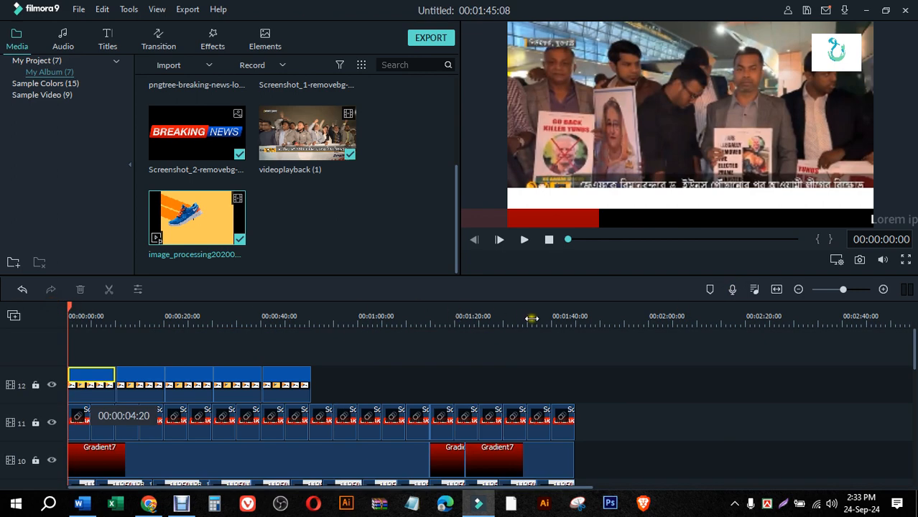
- Record about 25 seconds of microphone voiceover from the start of the timeline with Mute on, and add it to the project
{"action": "left_click", "coordinate": [732, 290]}
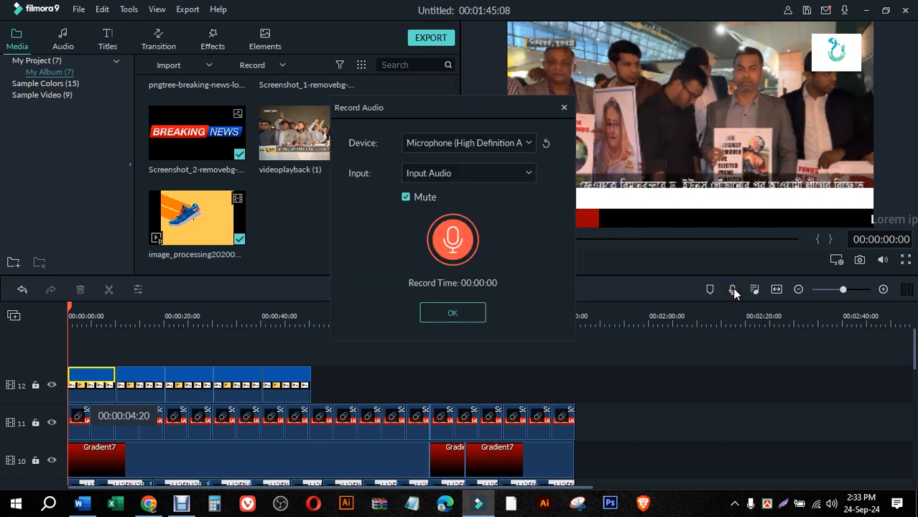
{"action": "left_click", "coordinate": [452, 314]}
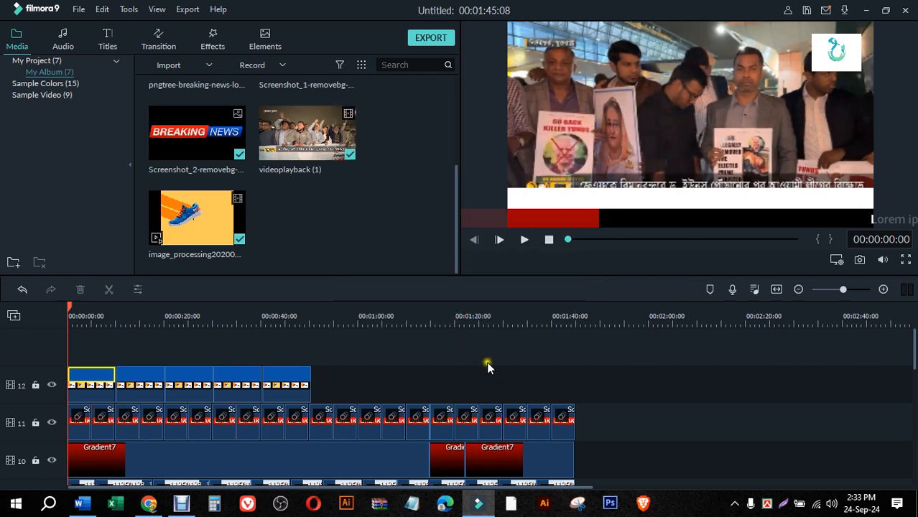
{"action": "left_click", "coordinate": [730, 290]}
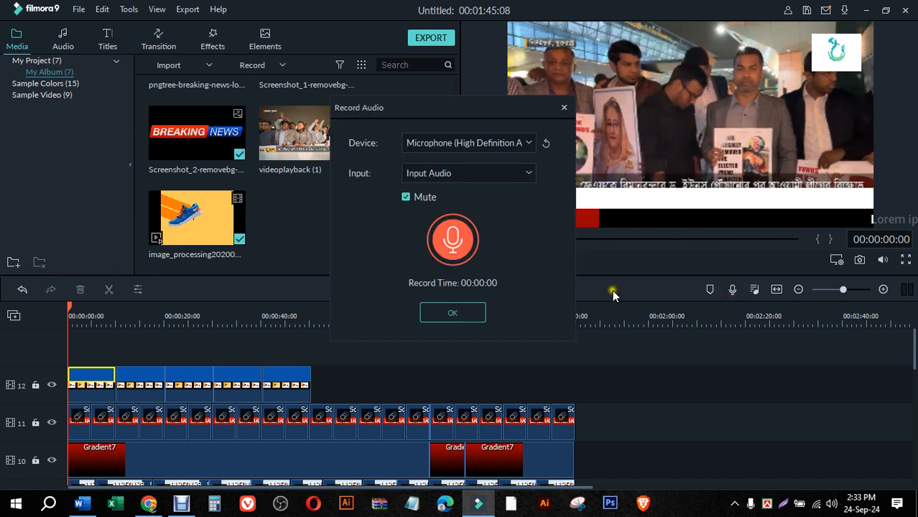
{"action": "left_click", "coordinate": [461, 241]}
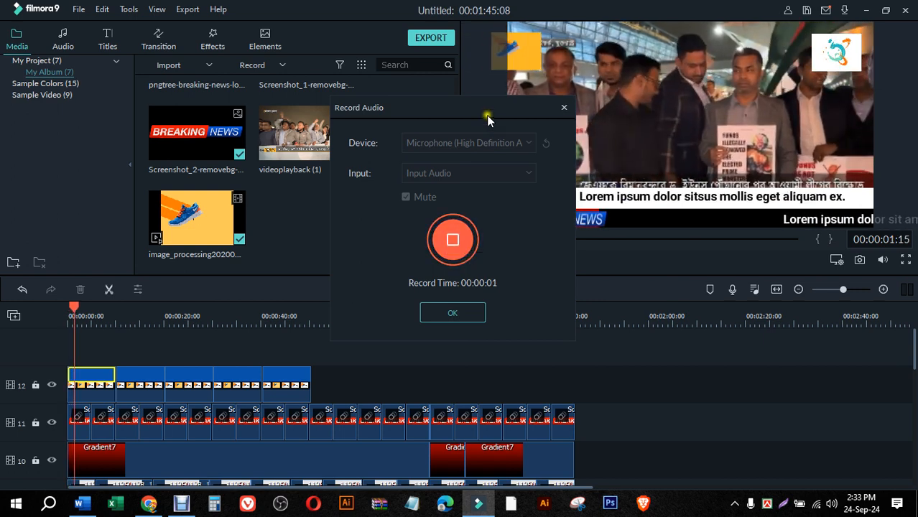
{"action": "left_click_drag", "start_coordinate": [483, 114], "coordinate": [380, 110]}
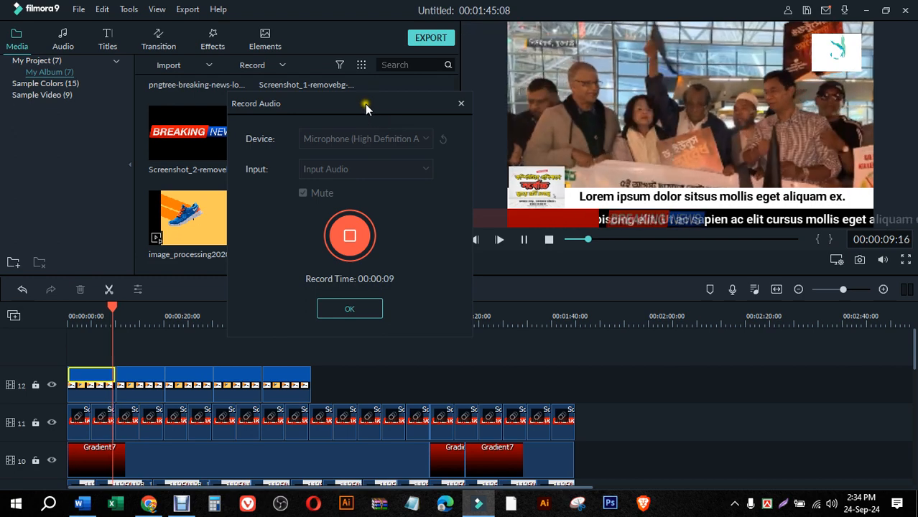
{"action": "left_click_drag", "start_coordinate": [364, 104], "coordinate": [352, 88]}
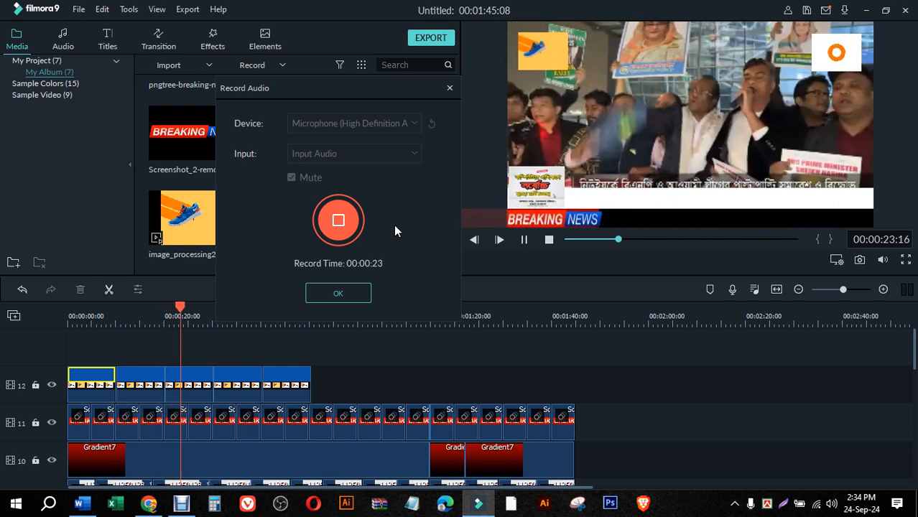
{"action": "left_click", "coordinate": [335, 239]}
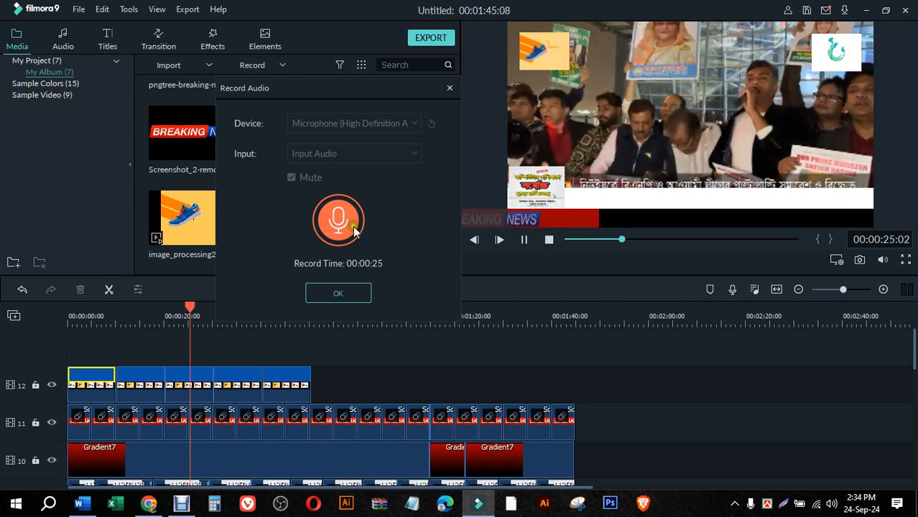
{"action": "left_click", "coordinate": [338, 294]}
- Bring the recorded voiceover on audio track 1 into view and set the playhead back to 00:00:00:00
{"action": "scroll", "coordinate": [221, 361], "scroll_direction": "down", "scroll_amount": 10}
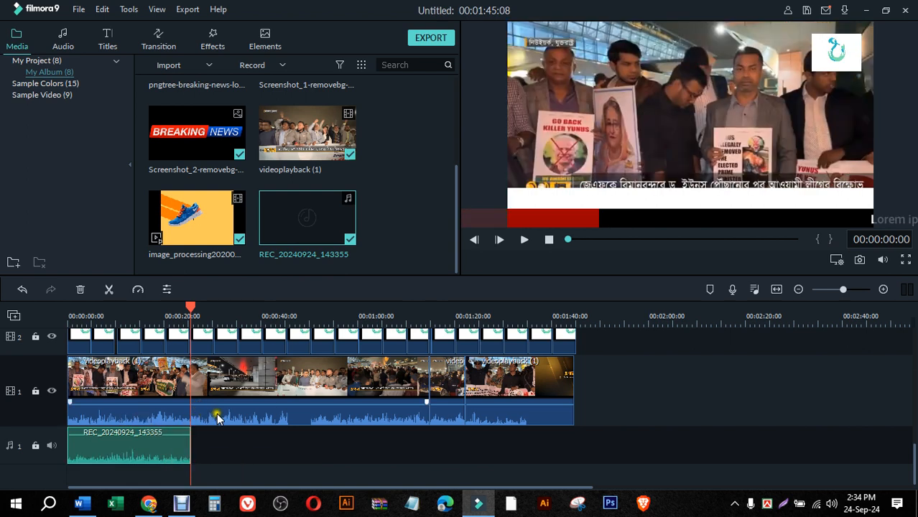
{"action": "left_click_drag", "start_coordinate": [192, 310], "coordinate": [42, 314]}
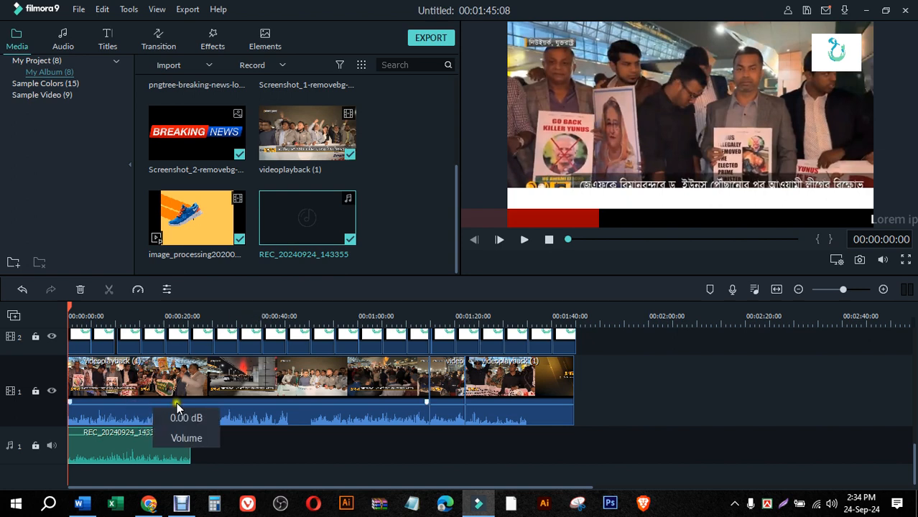
{"action": "left_click", "coordinate": [181, 503]}
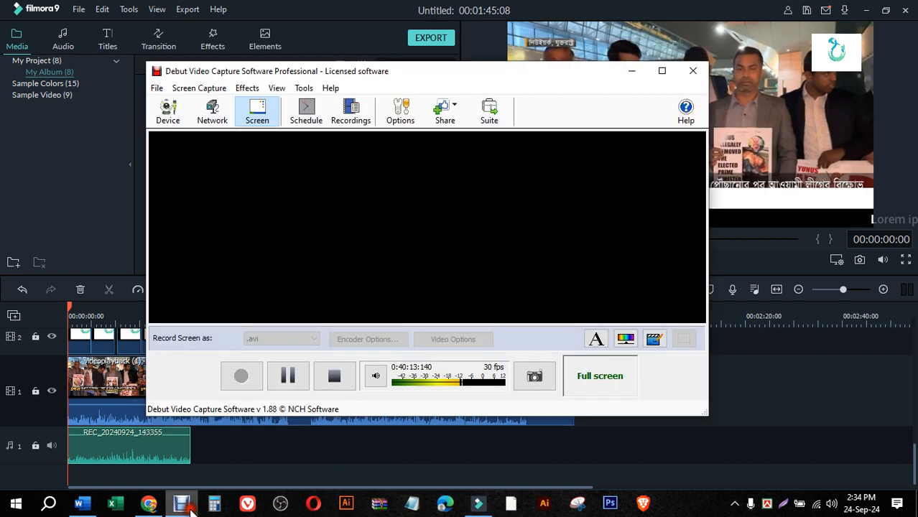